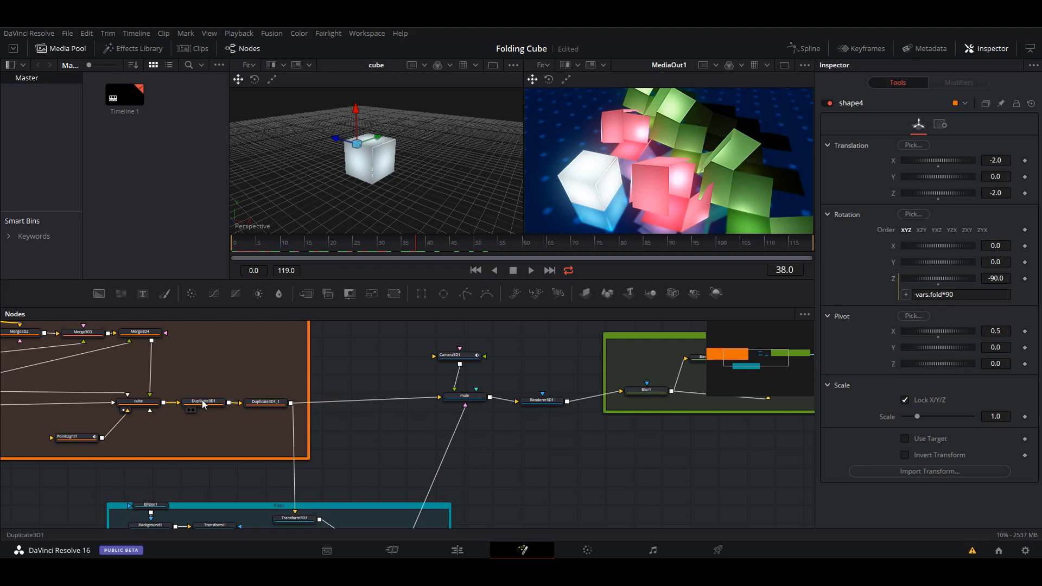
Examine the finished folding-cube composition, viewing the Duplicate3D1_1 and main nodes and following the node graph through to MediaOut1.
{"action": "left_click", "coordinate": [187, 410]}
{"action": "left_click", "coordinate": [248, 410]}
{"action": "mouse_move", "coordinate": [391, 179]}
{"action": "left_mouse_down"}
{"action": "mouse_move", "coordinate": [376, 180]}
{"action": "mouse_move", "coordinate": [400, 181]}
{"action": "left_mouse_up"}
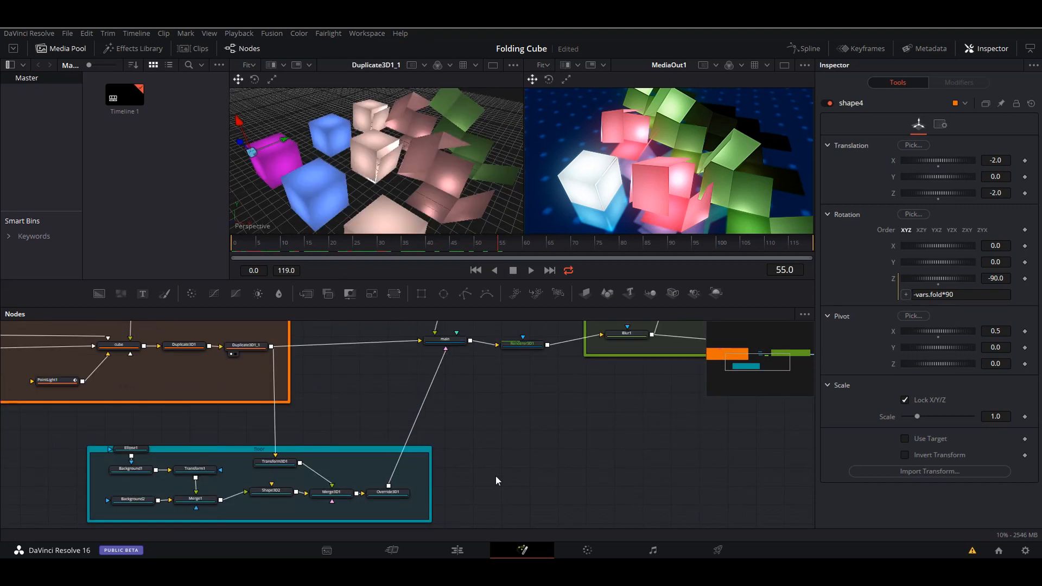
{"action": "left_click_drag", "start_coordinate": [496, 477], "coordinate": [489, 462]}
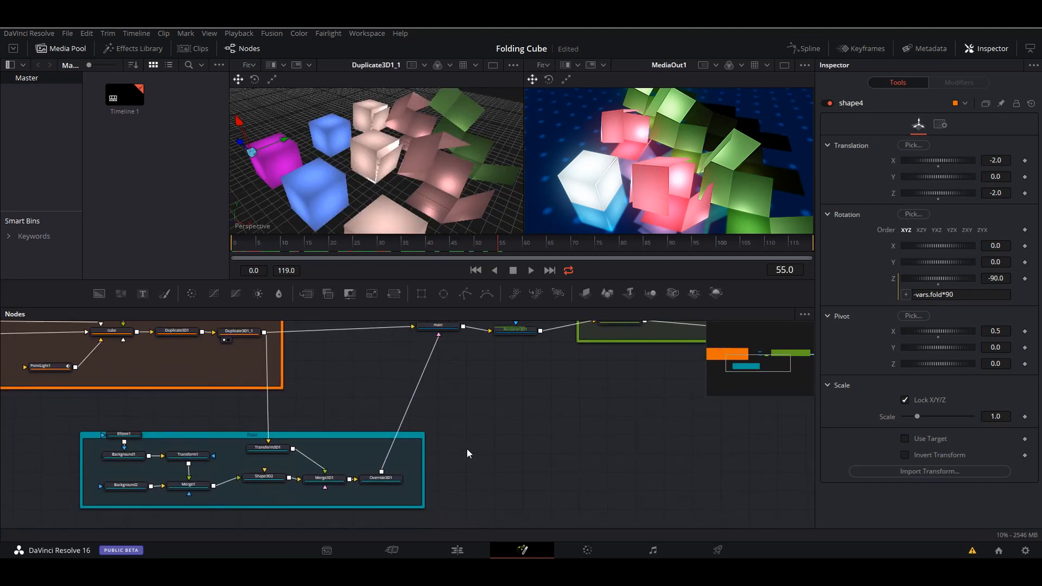
{"action": "left_click_drag", "start_coordinate": [385, 479], "coordinate": [390, 160]}
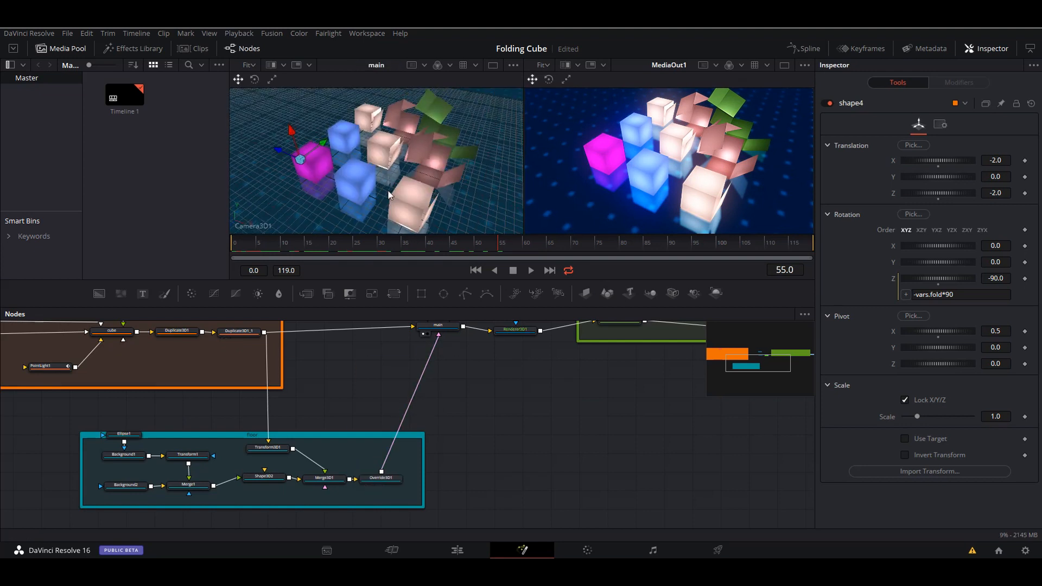
{"action": "left_click_drag", "start_coordinate": [516, 414], "coordinate": [386, 486]}
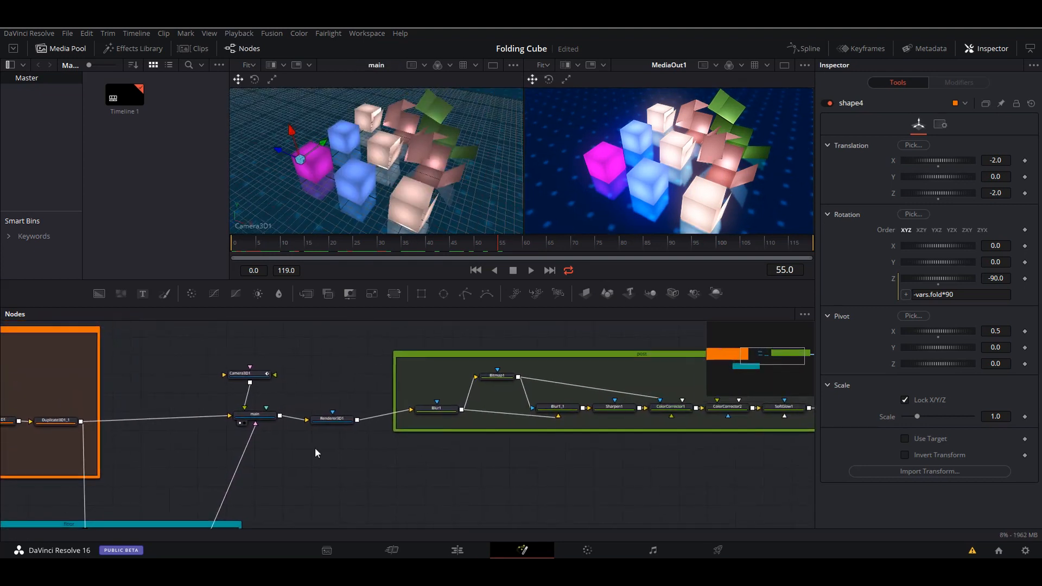
{"action": "left_click_drag", "start_coordinate": [558, 474], "coordinate": [384, 493]}
{"action": "scroll", "coordinate": [488, 468], "scroll_direction": "down", "scroll_amount": 3}
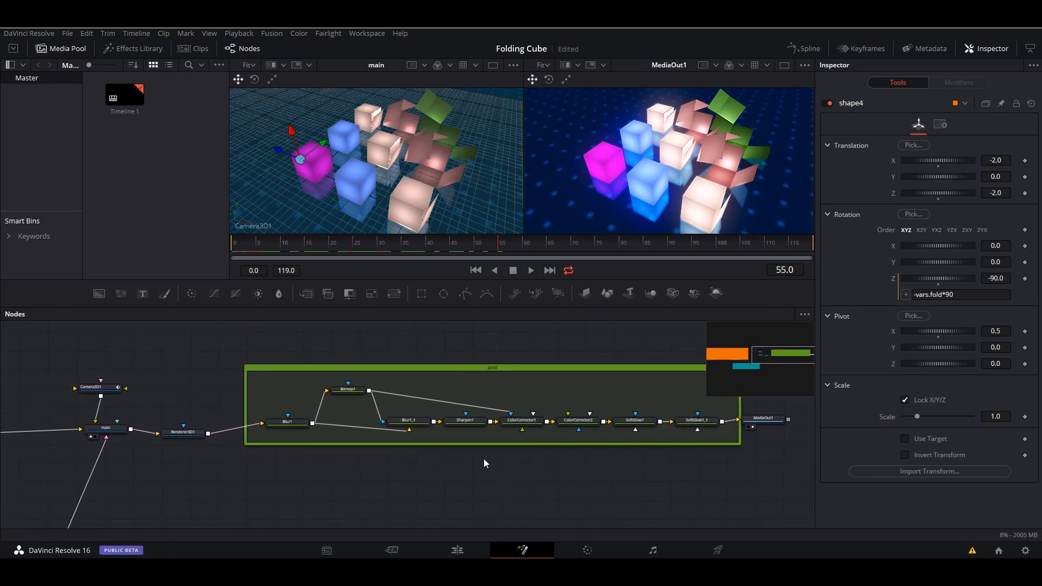
{"action": "scroll", "coordinate": [474, 405], "scroll_direction": "up", "scroll_amount": 2}
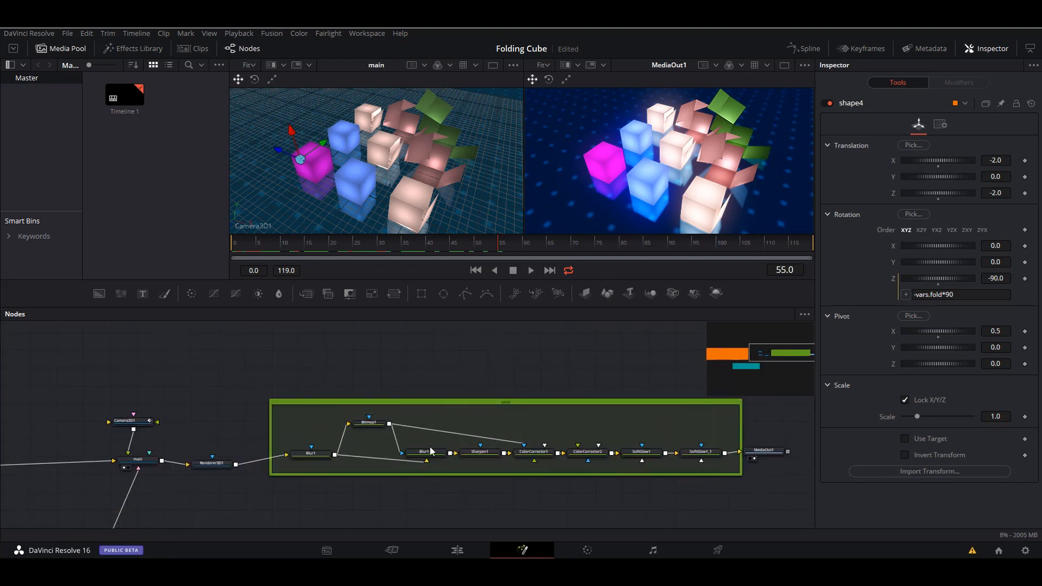
Return to the edit timeline, delete the existing Fusion Composition clip and place the playhead at 01:00:04:16.
{"action": "left_click", "coordinate": [459, 551]}
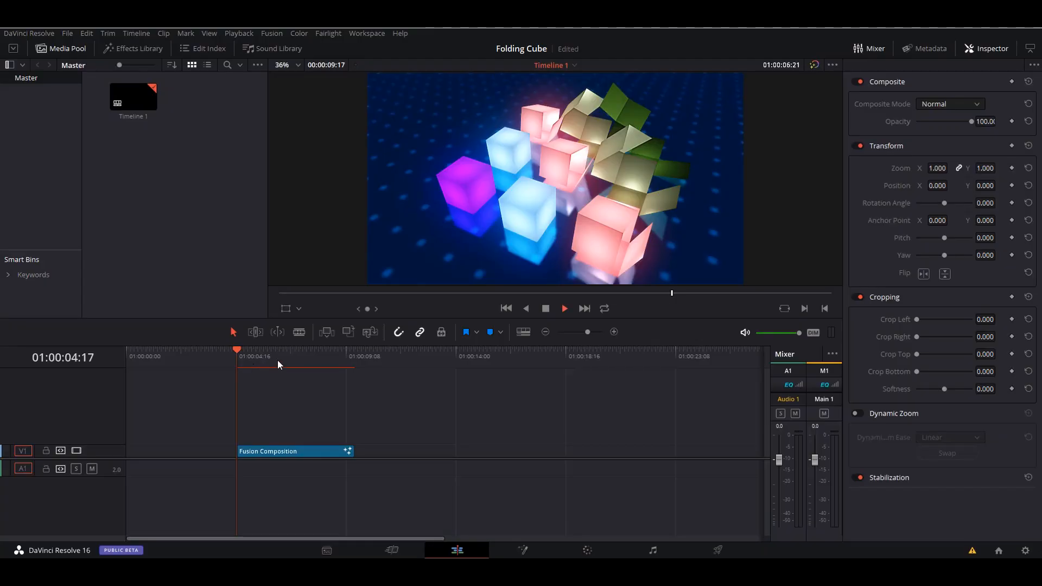
{"action": "left_click", "coordinate": [311, 454]}
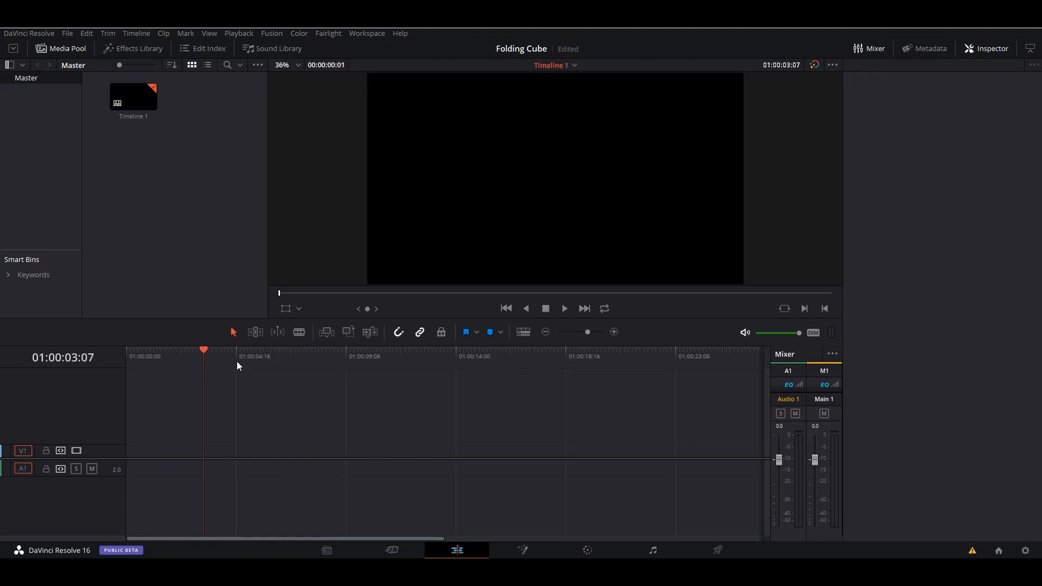
{"action": "left_click", "coordinate": [236, 361]}
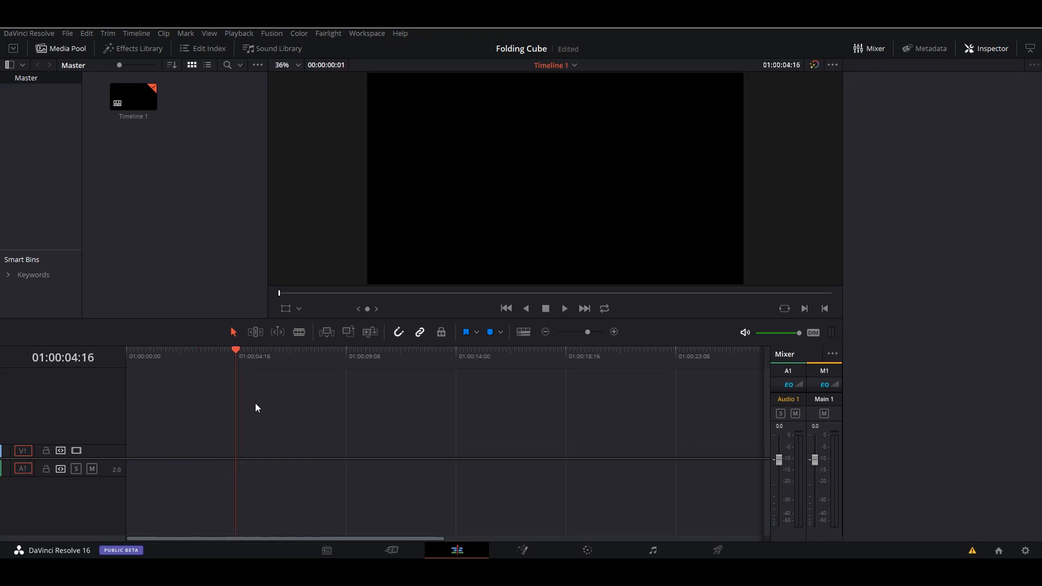
Add a new Fusion Composition to video track 1 at the playhead and open it for node editing.
{"action": "left_click", "coordinate": [133, 48]}
{"action": "left_click", "coordinate": [34, 152]}
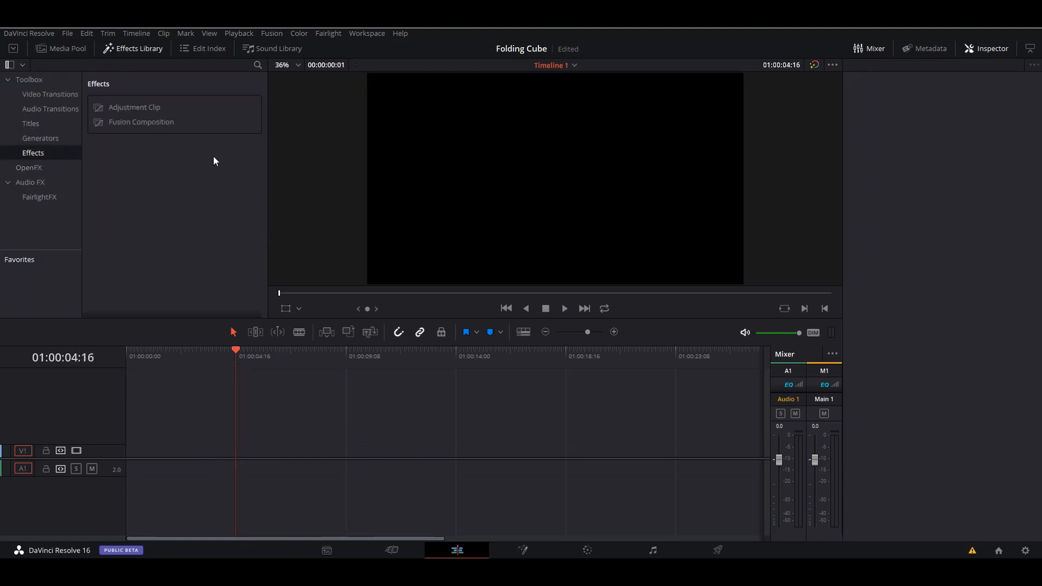
{"action": "left_click_drag", "start_coordinate": [136, 122], "coordinate": [281, 452]}
{"action": "left_click", "coordinate": [283, 354]}
{"action": "left_click", "coordinate": [525, 549]}
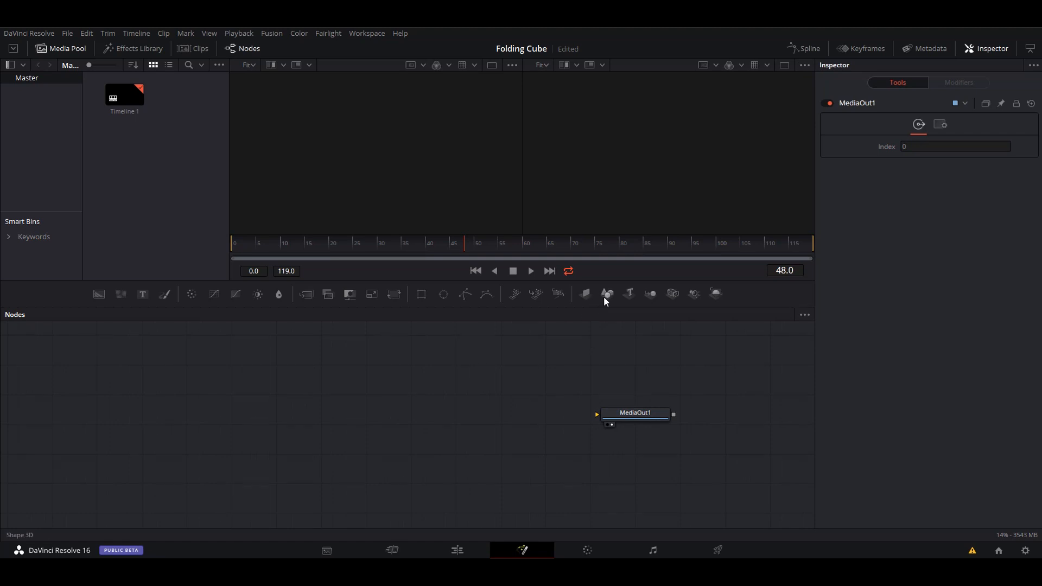
Add a Shape 3D plane, display it in the first viewer and connect a Transform 3D node after it.
{"action": "left_click_drag", "start_coordinate": [472, 354], "coordinate": [388, 203]}
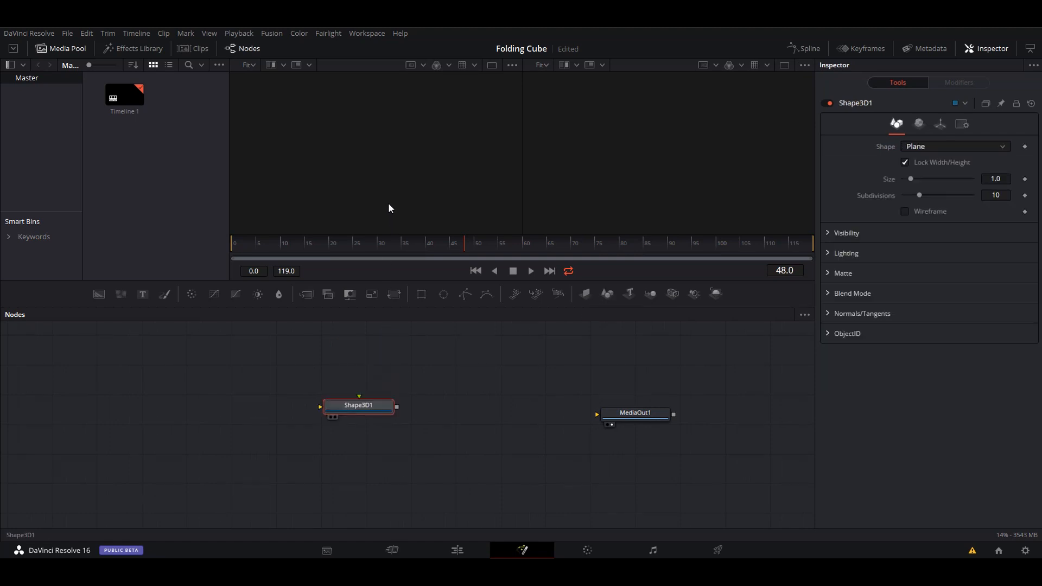
{"action": "left_click_drag", "start_coordinate": [375, 409], "coordinate": [337, 432]}
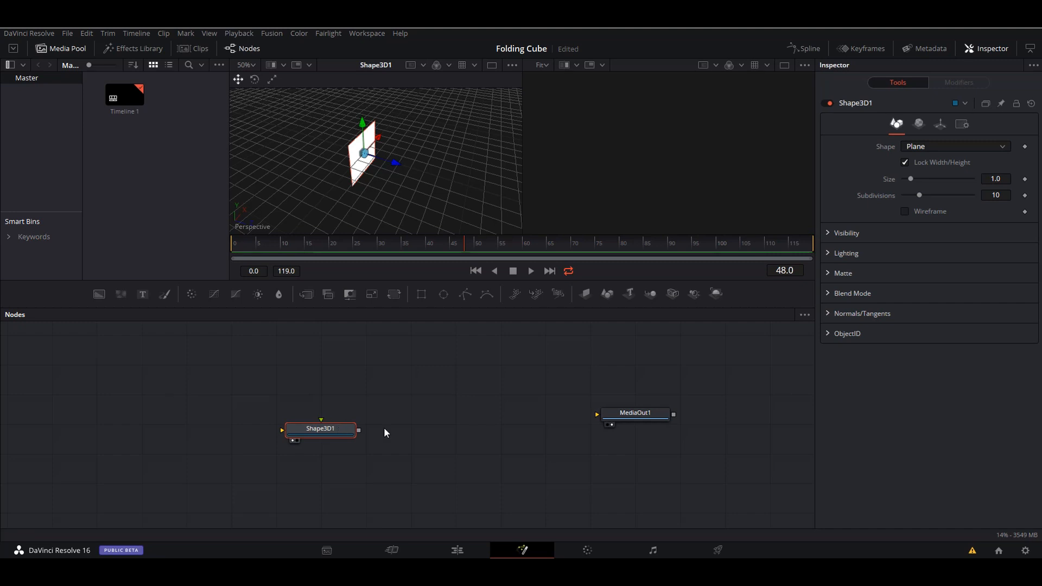
{"action": "key", "text": "shift+space"}
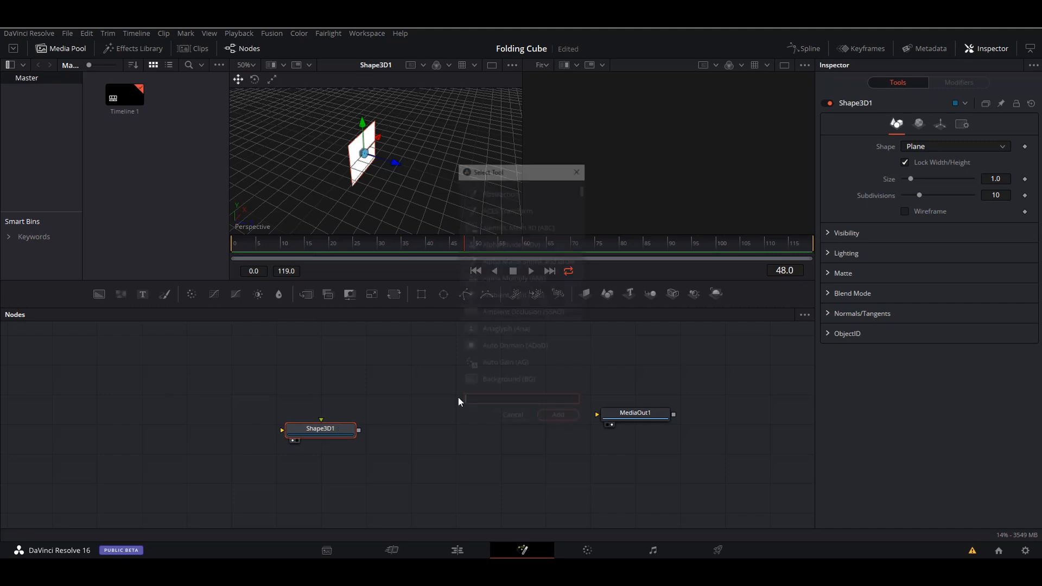
{"action": "type", "text": "tra"}
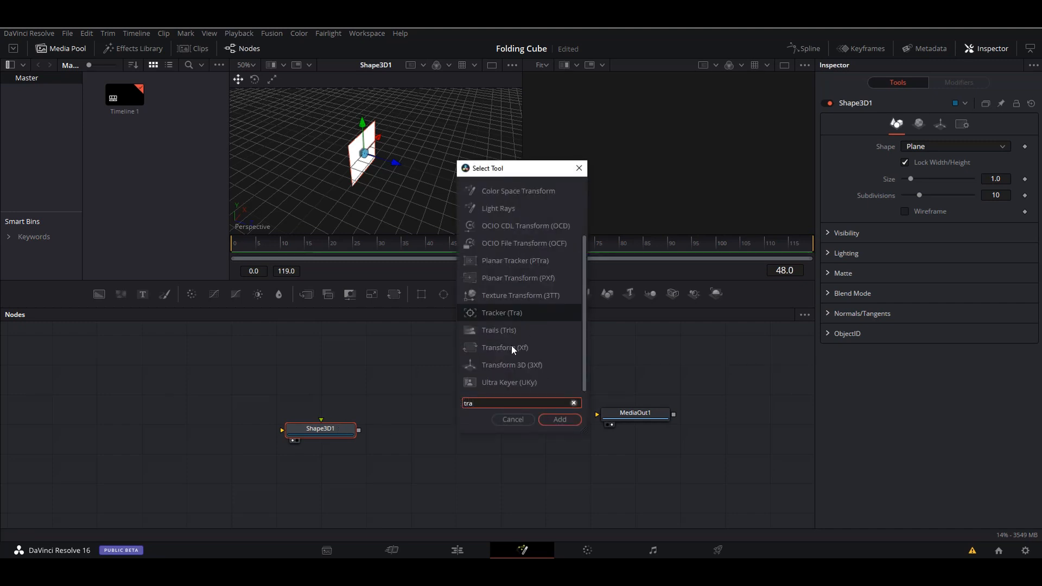
{"action": "double_click", "coordinate": [539, 364]}
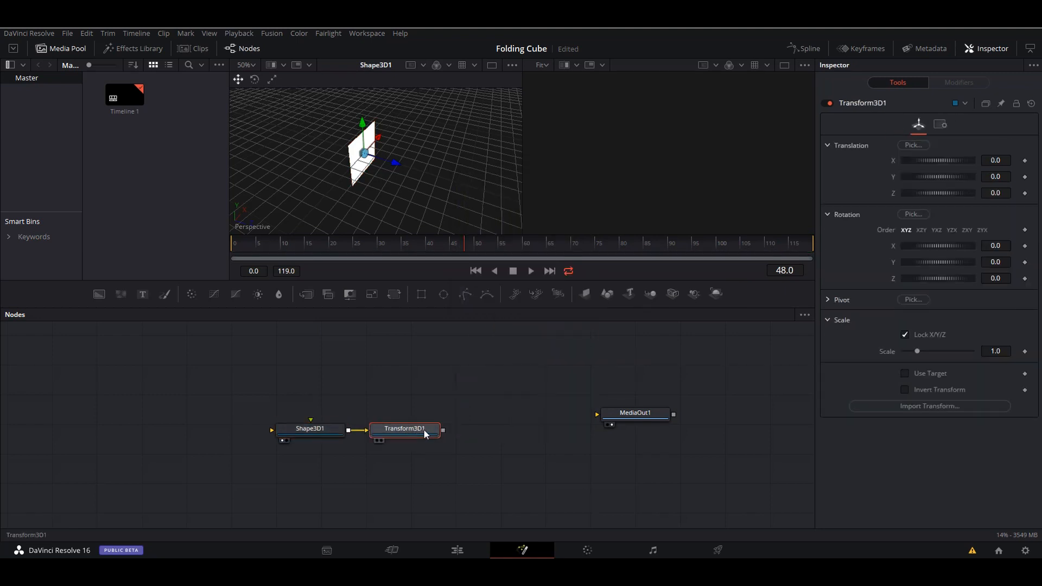
Rename the Transform 3D node as shape0 and display it in the first viewer.
{"action": "key", "text": "F2"}
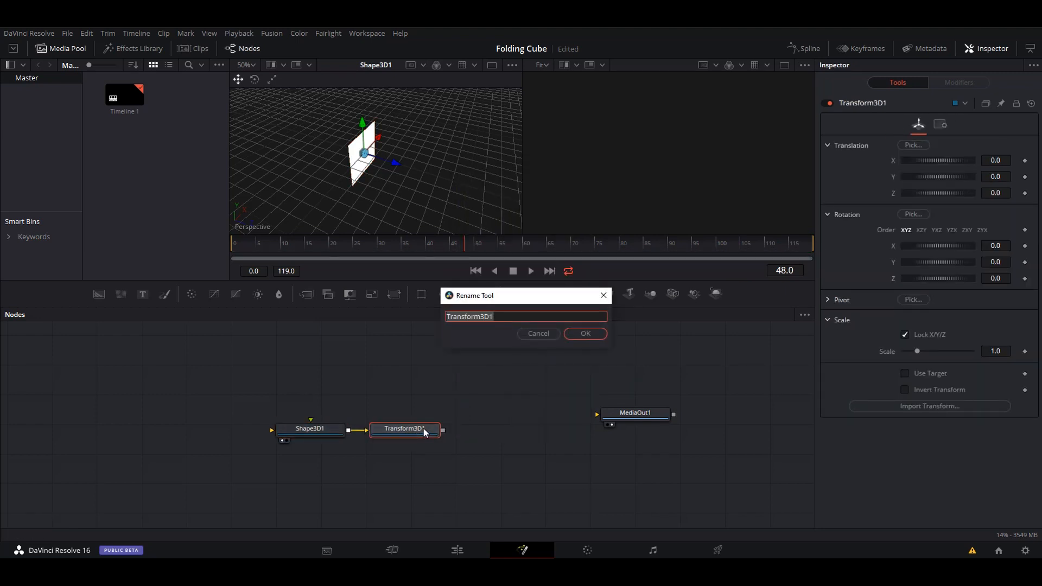
{"action": "type", "text": "shape0"}
{"action": "left_click", "coordinate": [593, 334]}
{"action": "left_click_drag", "start_coordinate": [423, 429], "coordinate": [421, 155]}
Set shape0's X rotation to 90.
{"action": "left_click_drag", "start_coordinate": [942, 243], "coordinate": [950, 245]}
{"action": "left_click", "coordinate": [998, 245]}
{"action": "double_click", "coordinate": [999, 246]}
{"action": "type", "text": "90"}
{"action": "key", "text": "Tab"}
Turn on lighting in the 3D viewer showing shape0.
{"action": "right_click", "coordinate": [408, 136]}
{"action": "right_click", "coordinate": [427, 116]}
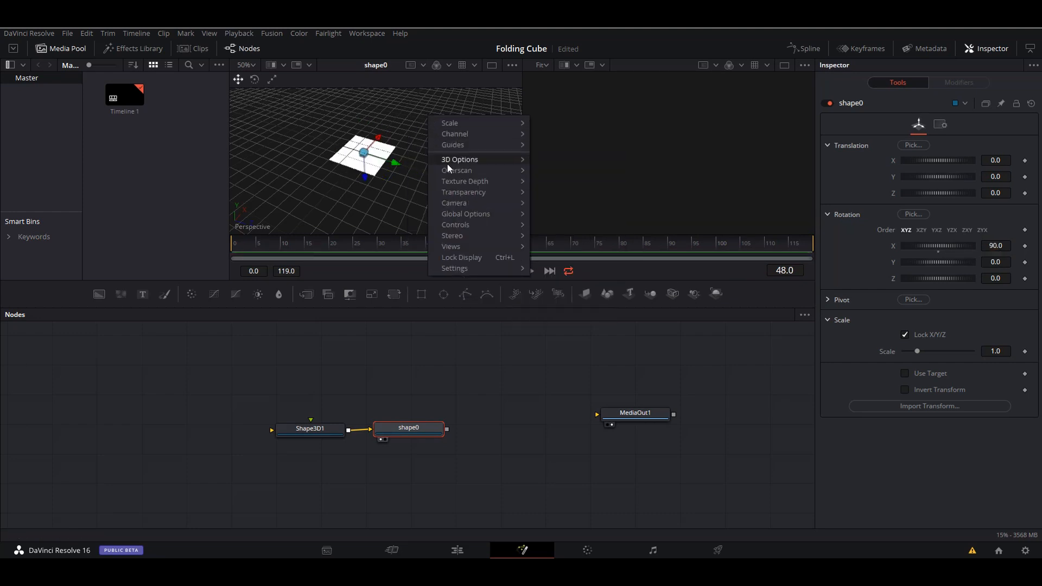
{"action": "mouse_move", "coordinate": [459, 161]}
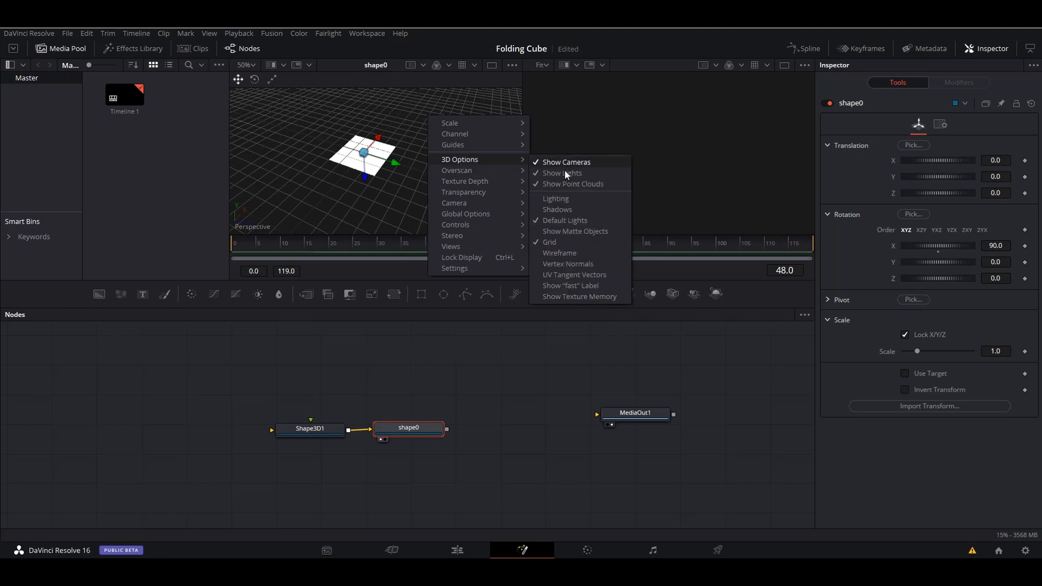
{"action": "left_click", "coordinate": [578, 201]}
{"action": "mouse_move", "coordinate": [424, 180]}
{"action": "left_mouse_down"}
{"action": "mouse_move", "coordinate": [436, 213]}
{"action": "mouse_move", "coordinate": [443, 183]}
{"action": "left_mouse_up"}
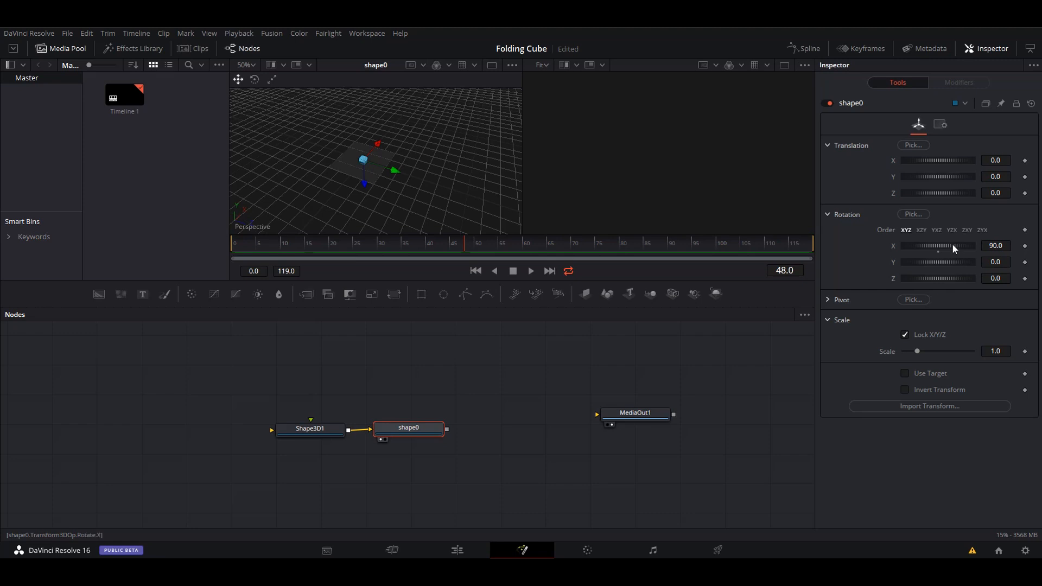
Test how the plane reacts to light at different X rotations and set shape0's X rotation to -90.
{"action": "left_click_drag", "start_coordinate": [952, 243], "coordinate": [915, 246]}
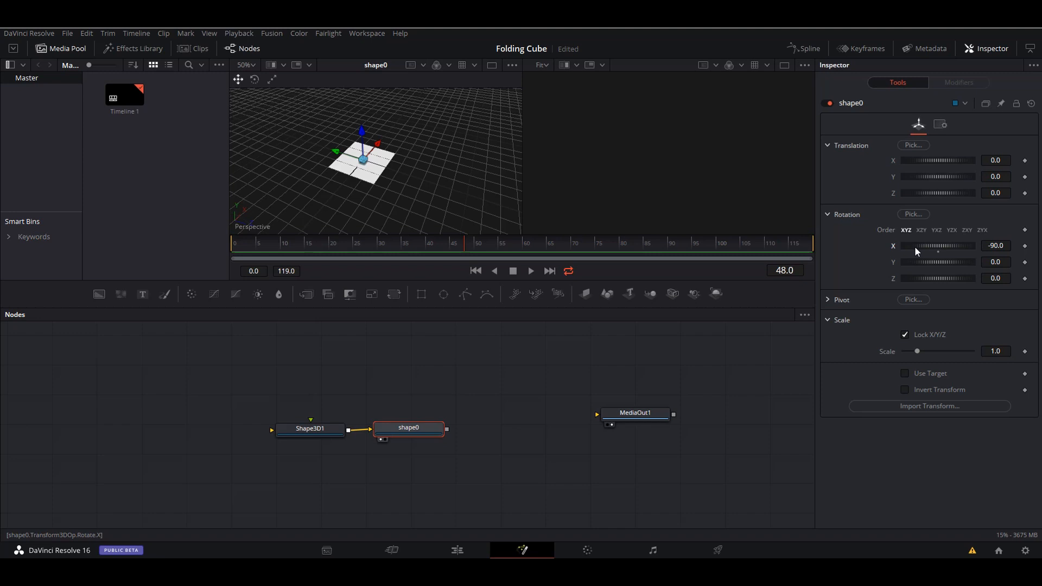
{"action": "mouse_move", "coordinate": [914, 246]}
{"action": "left_mouse_down"}
{"action": "mouse_move", "coordinate": [955, 246]}
{"action": "mouse_move", "coordinate": [917, 249]}
{"action": "mouse_move", "coordinate": [932, 244]}
{"action": "left_mouse_up"}
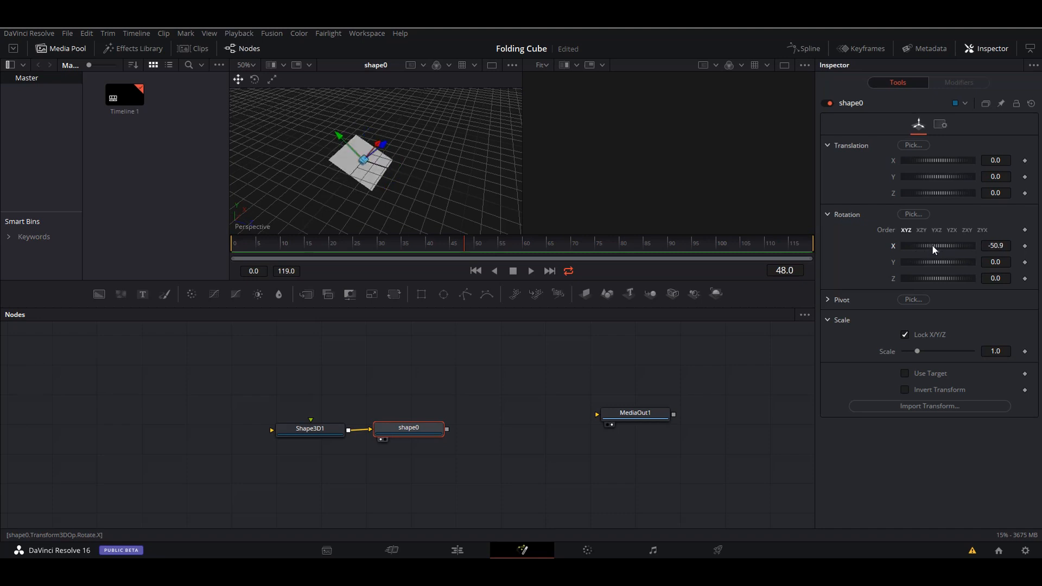
{"action": "left_click", "coordinate": [1006, 245]}
{"action": "type", "text": "-90"}
{"action": "key", "text": "Tab"}
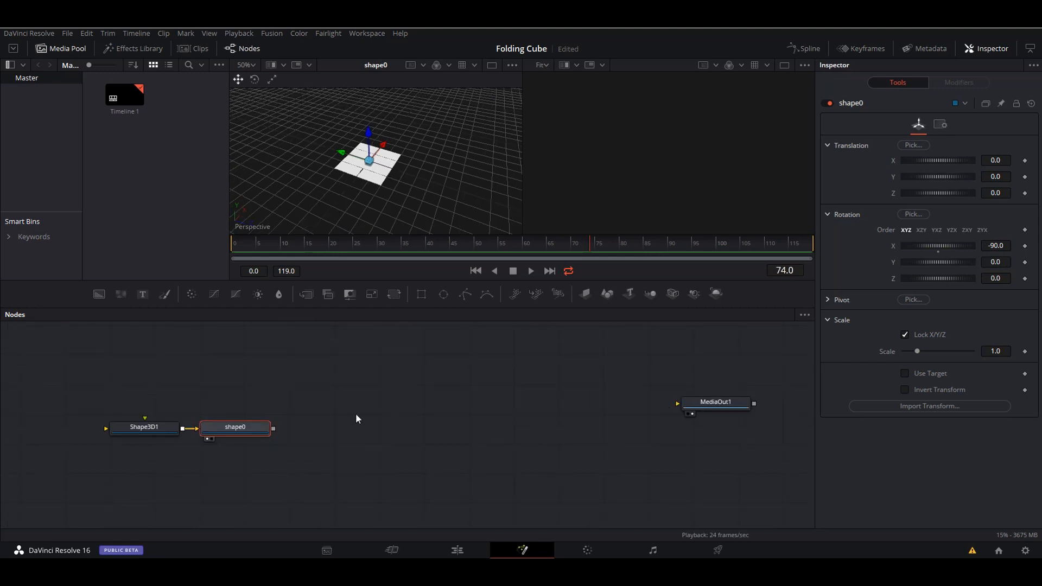
Add an unconnected Transform 3D node and a Merge 3D node, placing both after shape0 in the node graph.
{"action": "left_click", "coordinate": [356, 414]}
{"action": "key", "text": "shift+space"}
{"action": "left_click", "coordinate": [562, 423]}
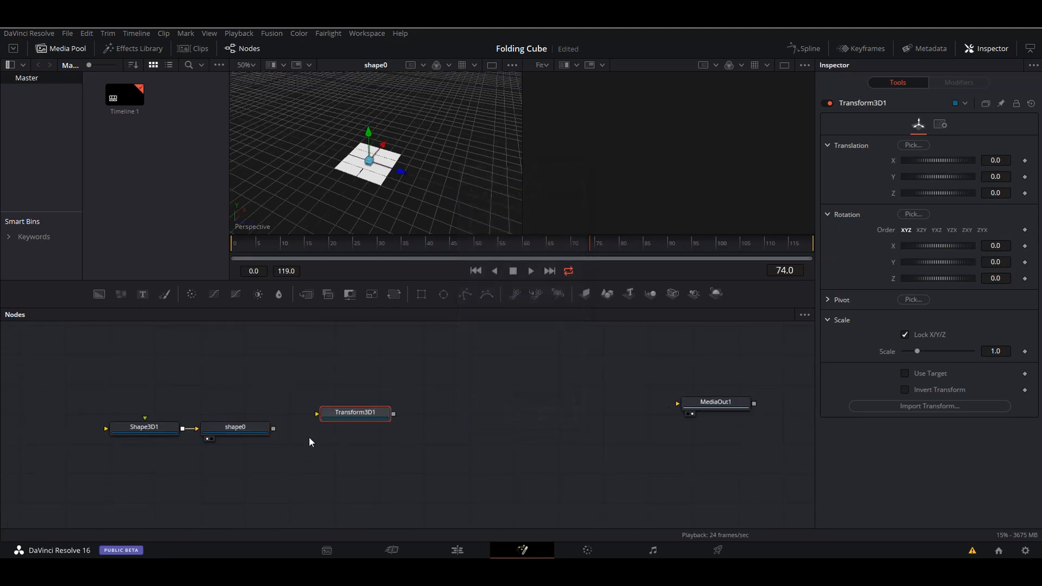
{"action": "left_click_drag", "start_coordinate": [364, 415], "coordinate": [340, 413]}
{"action": "left_click", "coordinate": [575, 370]}
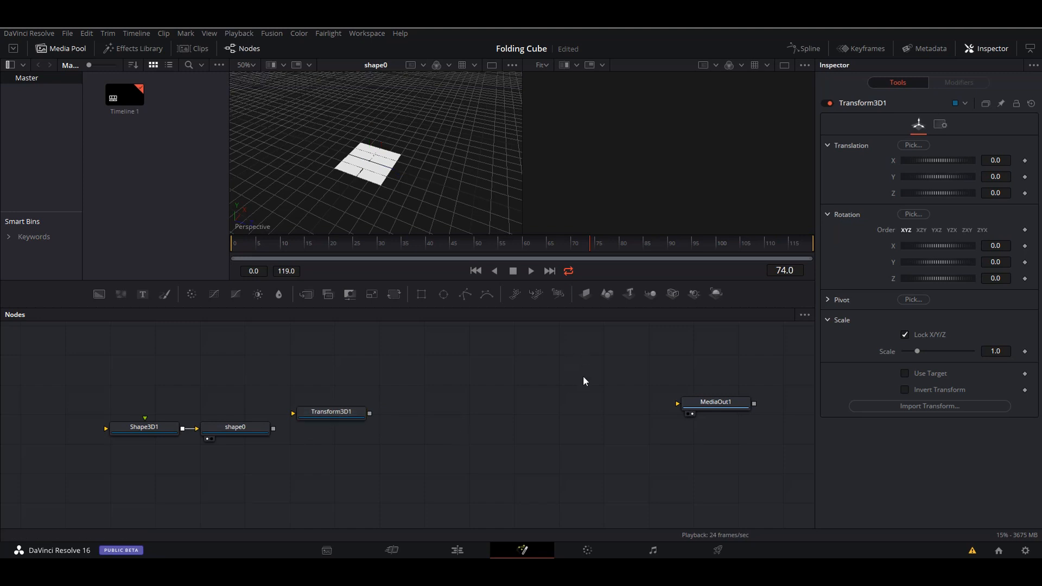
{"action": "left_click", "coordinate": [650, 294]}
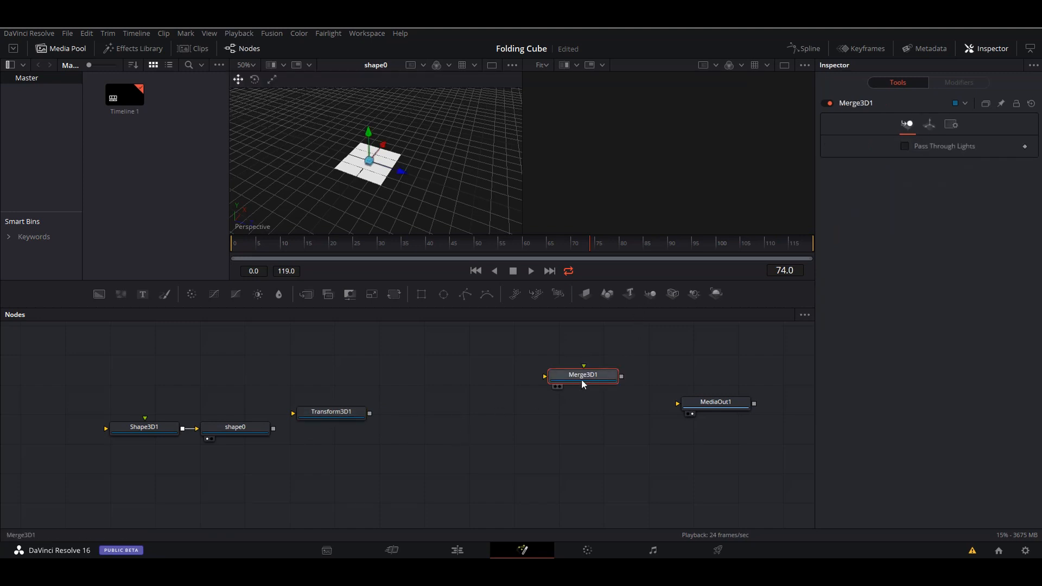
{"action": "left_click_drag", "start_coordinate": [578, 379], "coordinate": [464, 435]}
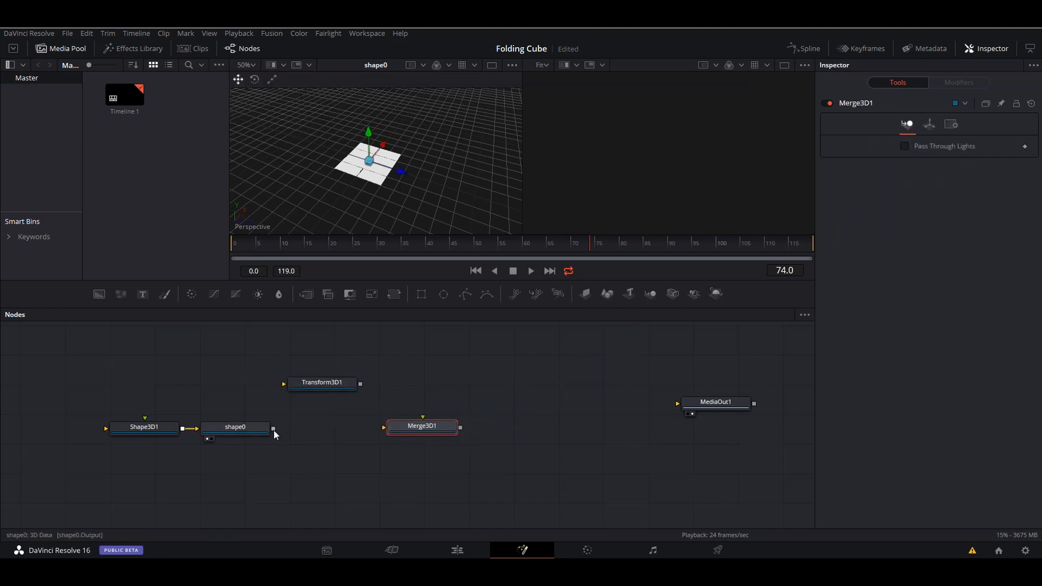
Connect shape0 to both Merge3D1 and Transform3D1, feed Transform3D1 into Merge3D1 and display the merge in the first viewer.
{"action": "left_click_drag", "start_coordinate": [274, 430], "coordinate": [424, 428]}
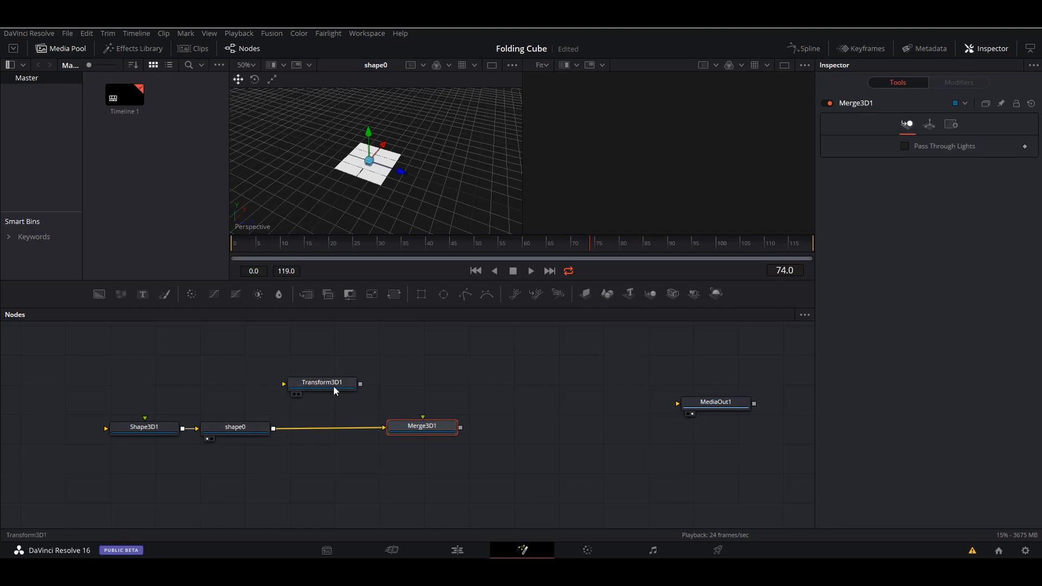
{"action": "left_click_drag", "start_coordinate": [273, 429], "coordinate": [327, 386]}
{"action": "left_click", "coordinate": [380, 179]}
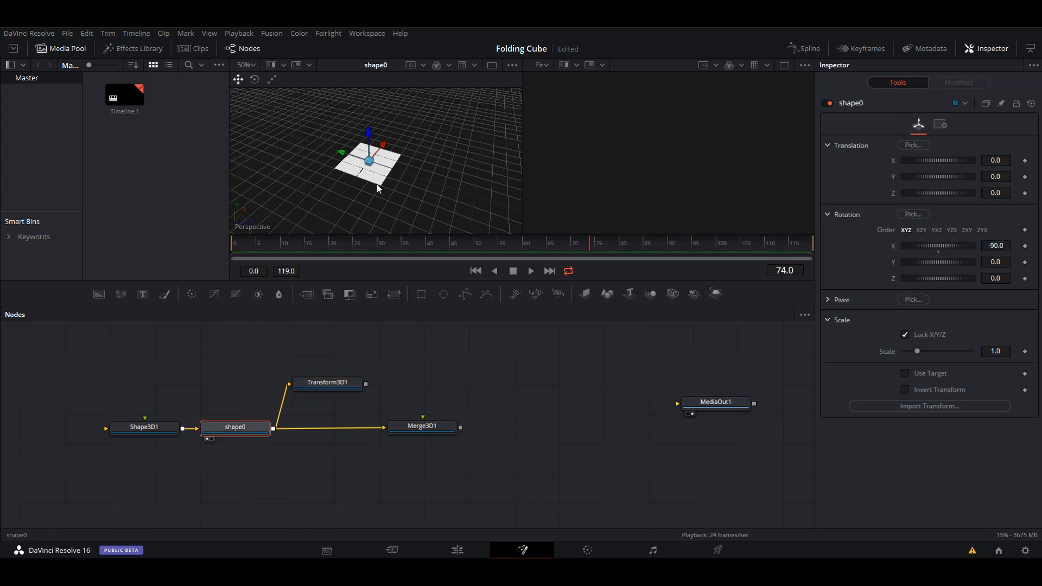
{"action": "left_click_drag", "start_coordinate": [366, 385], "coordinate": [429, 429]}
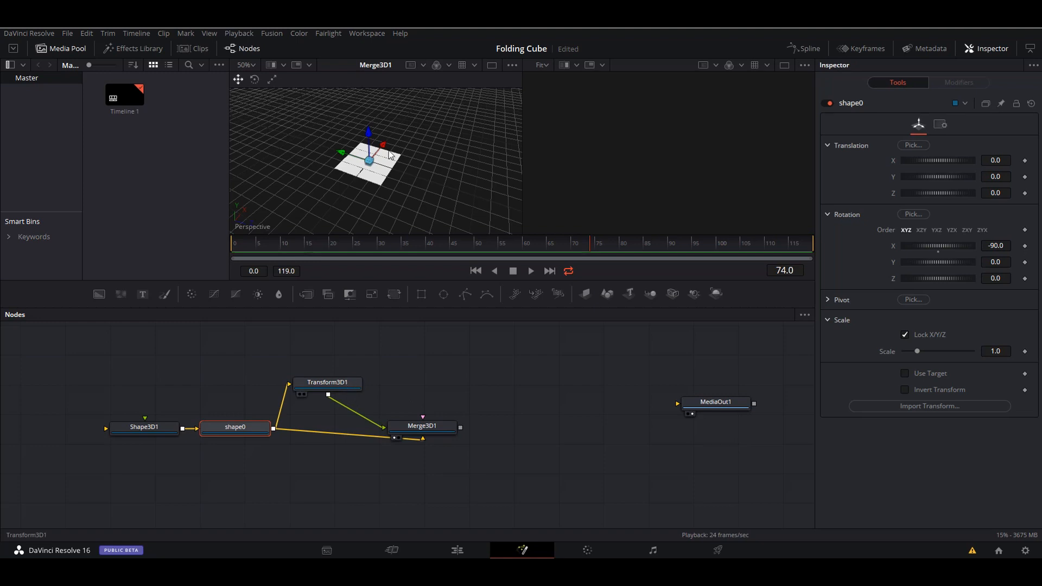
Offset the second plane beside the first by setting Transform3D1's translation to X 1.0 and Z 0.0.
{"action": "left_click", "coordinate": [346, 385]}
{"action": "left_click_drag", "start_coordinate": [395, 171], "coordinate": [447, 195]}
{"action": "key", "text": "ctrl+z"}
{"action": "left_click_drag", "start_coordinate": [384, 146], "coordinate": [401, 122]}
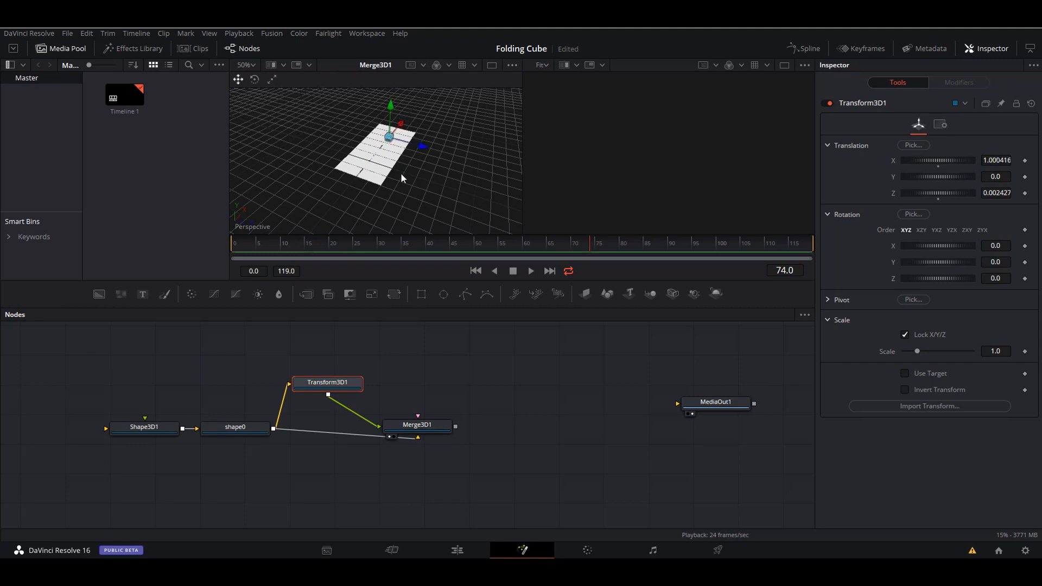
{"action": "mouse_move", "coordinate": [406, 186]}
{"action": "left_mouse_down"}
{"action": "mouse_move", "coordinate": [508, 197]}
{"action": "mouse_move", "coordinate": [446, 178]}
{"action": "mouse_move", "coordinate": [415, 182]}
{"action": "left_mouse_up"}
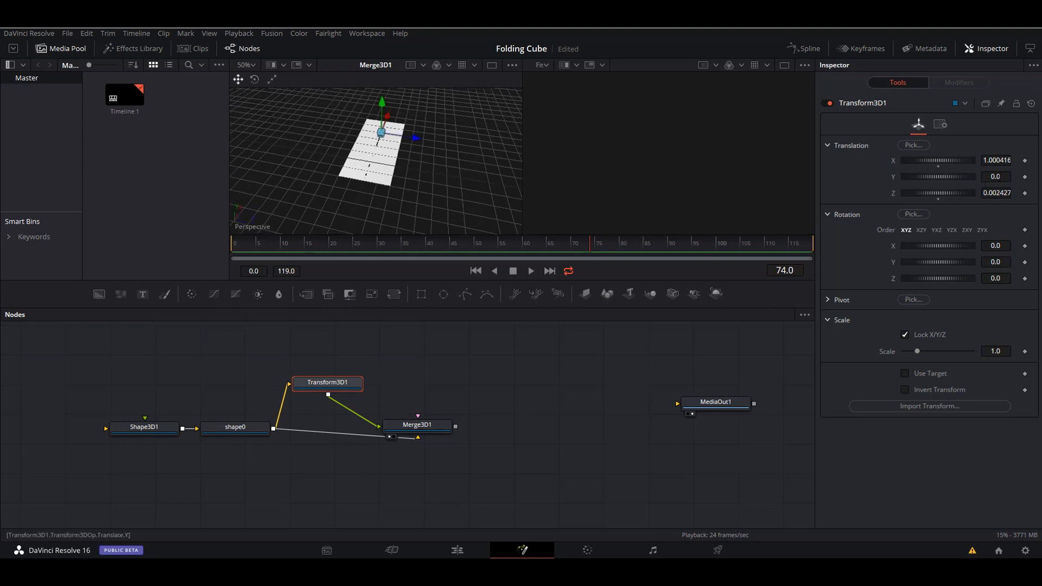
{"action": "left_click", "coordinate": [1003, 160]}
{"action": "type", "text": "1"}
{"action": "key", "text": "Tab"}
{"action": "left_click", "coordinate": [940, 199]}
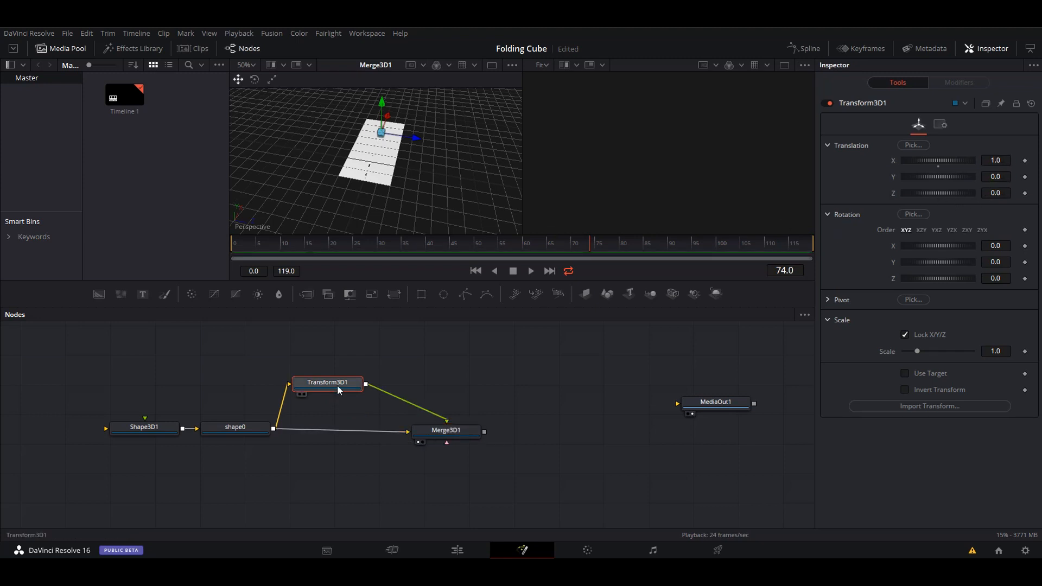
Rename the Transform3D1 node as shape1.
{"action": "key", "text": "F2"}
{"action": "type", "text": "shpa"}
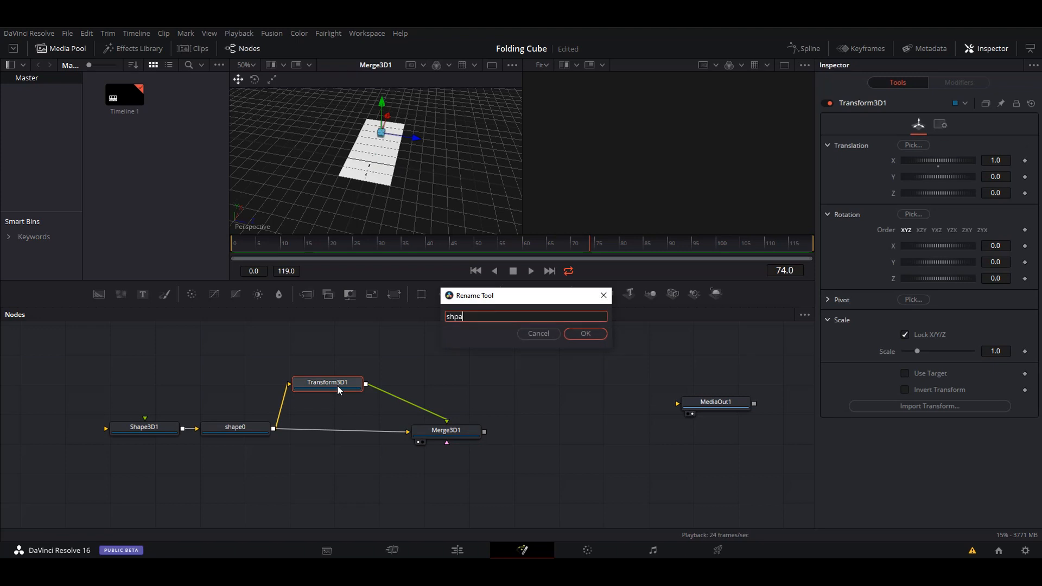
{"action": "key", "text": "BackSpace"}
{"action": "key", "text": "BackSpace"}
{"action": "key", "text": "BackSpace"}
{"action": "type", "text": "hape1"}
{"action": "key", "text": "Return"}
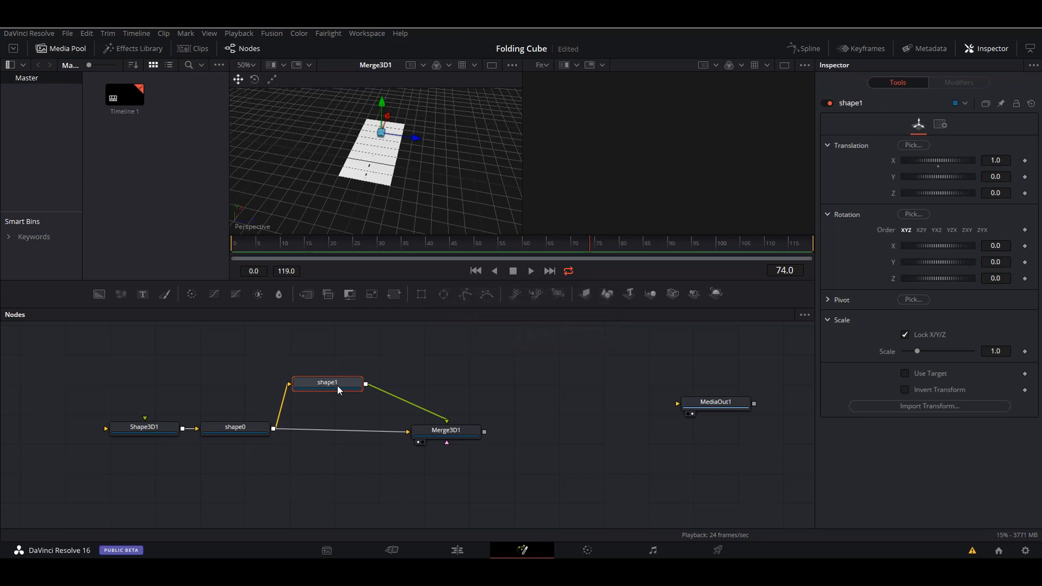
Paste a copy of shape1 just above the original in the node graph and connect shape0's output to it.
{"action": "scroll", "coordinate": [402, 376], "scroll_direction": "up", "scroll_amount": 2}
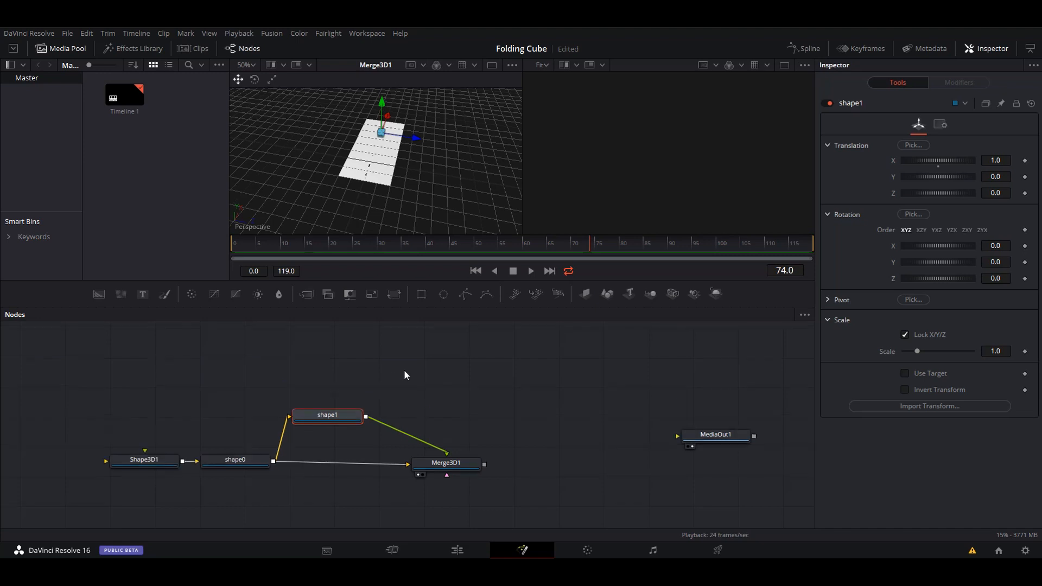
{"action": "left_click", "coordinate": [367, 363]}
{"action": "key", "text": "ctrl+v"}
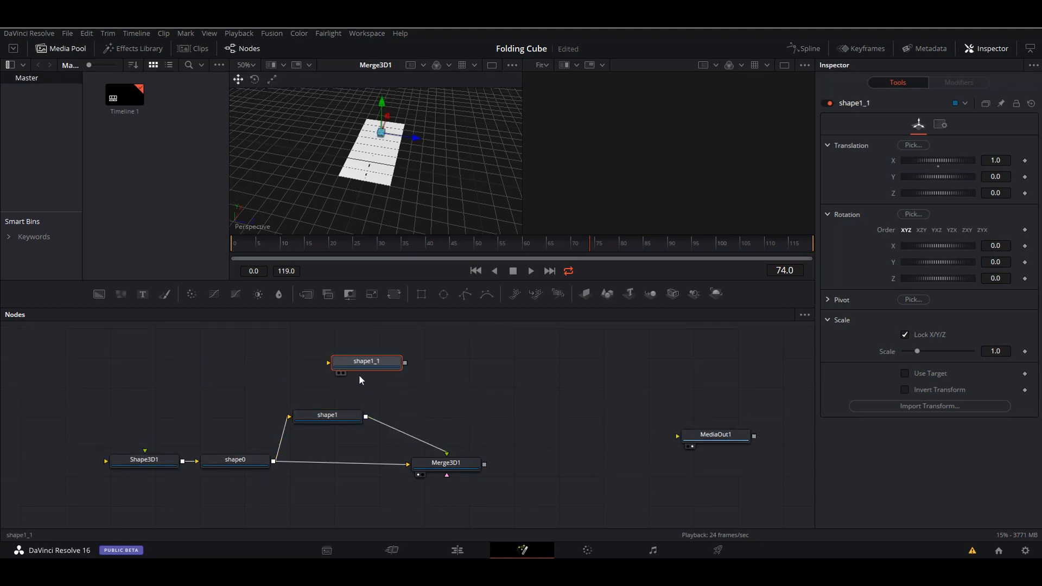
{"action": "left_click_drag", "start_coordinate": [342, 374], "coordinate": [326, 392]}
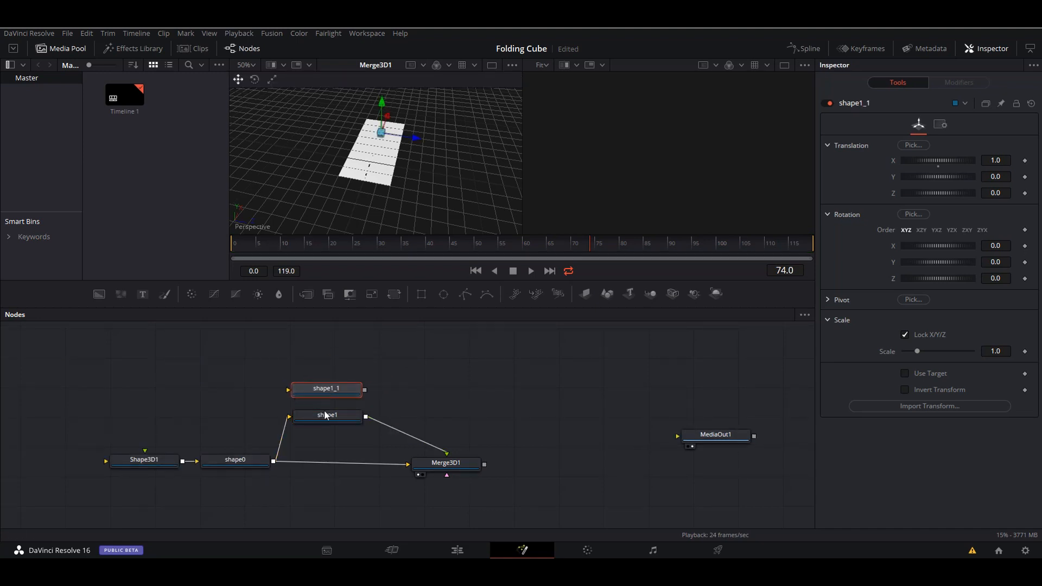
{"action": "left_click", "coordinate": [249, 462]}
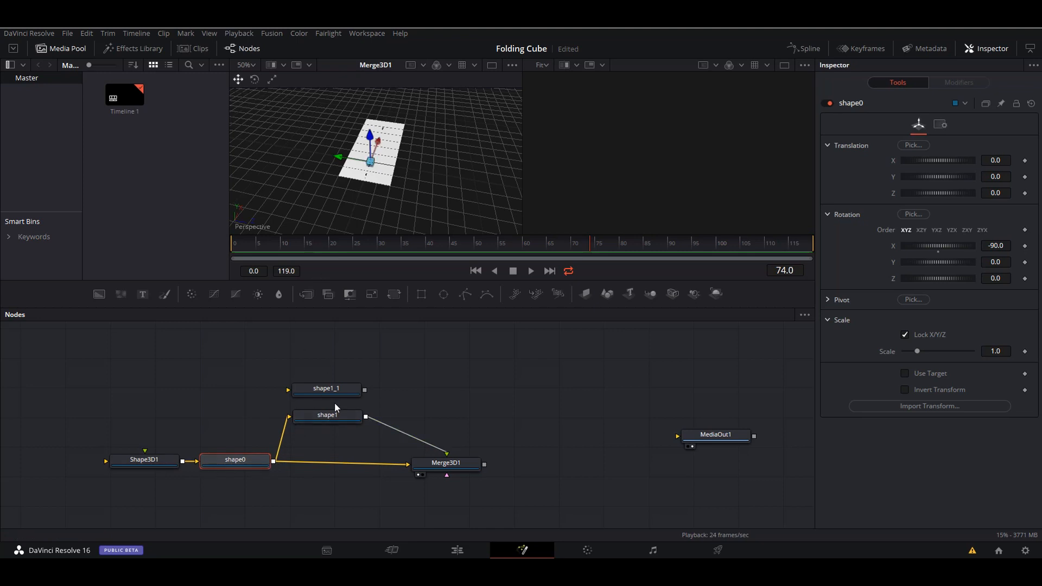
{"action": "left_click_drag", "start_coordinate": [274, 462], "coordinate": [336, 385]}
Rename the copied shape1 node as shape2.
{"action": "key", "text": "F2"}
{"action": "left_click", "coordinate": [537, 315]}
{"action": "key", "text": "BackSpace"}
{"action": "key", "text": "BackSpace"}
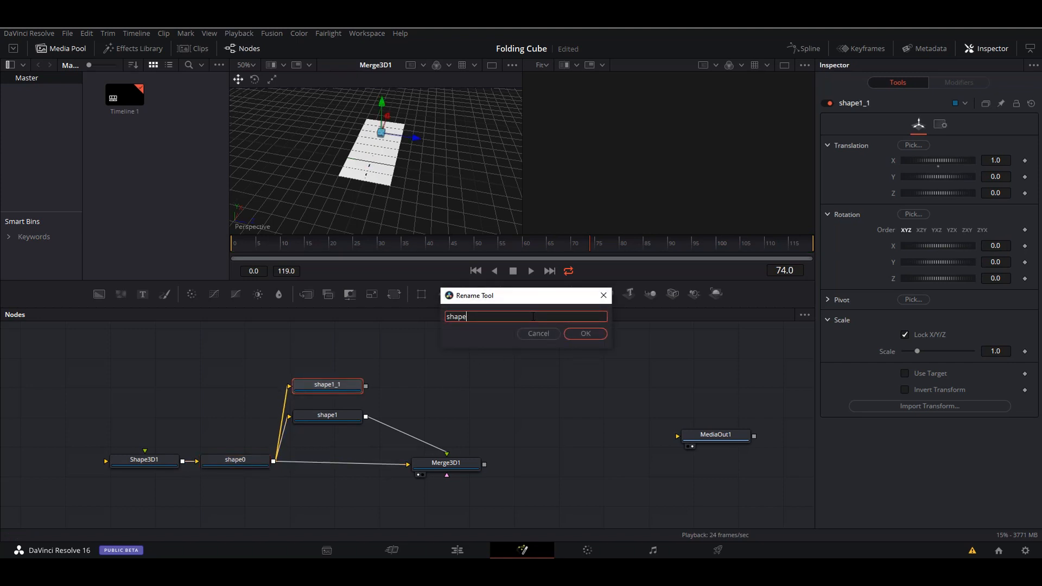
{"action": "key", "text": "Return"}
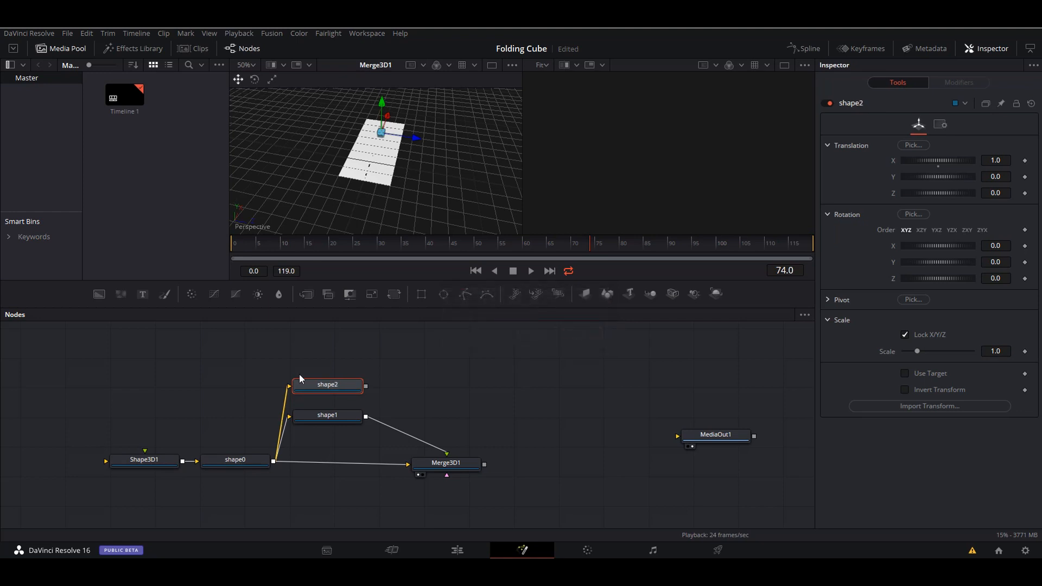
Feed shape2 into Merge3D1 and set shape2's Z translation to -1.0.
{"action": "left_click_drag", "start_coordinate": [367, 386], "coordinate": [442, 461]}
{"action": "left_click", "coordinate": [335, 386]}
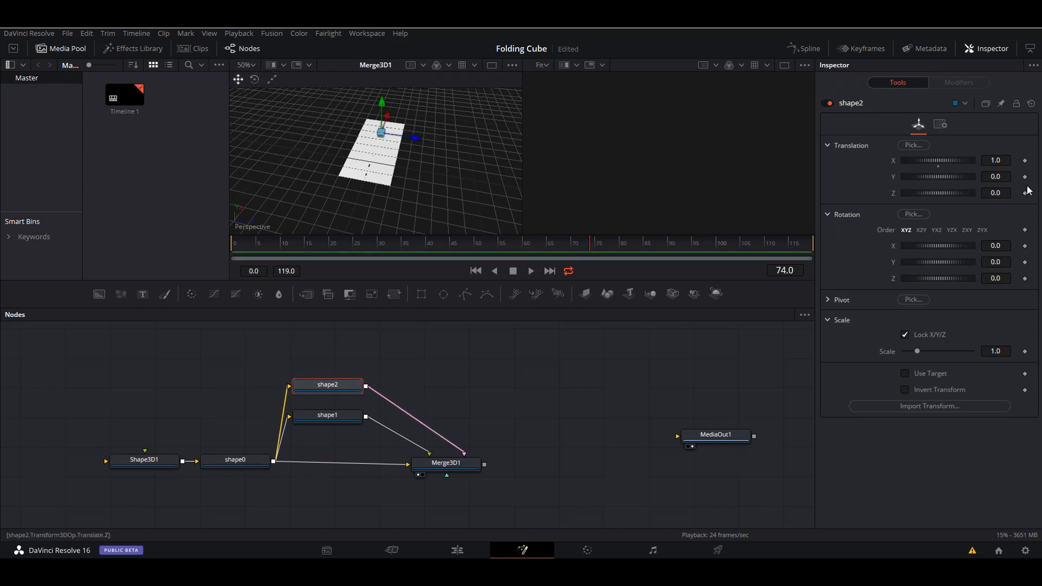
{"action": "left_click_drag", "start_coordinate": [423, 141], "coordinate": [381, 138]}
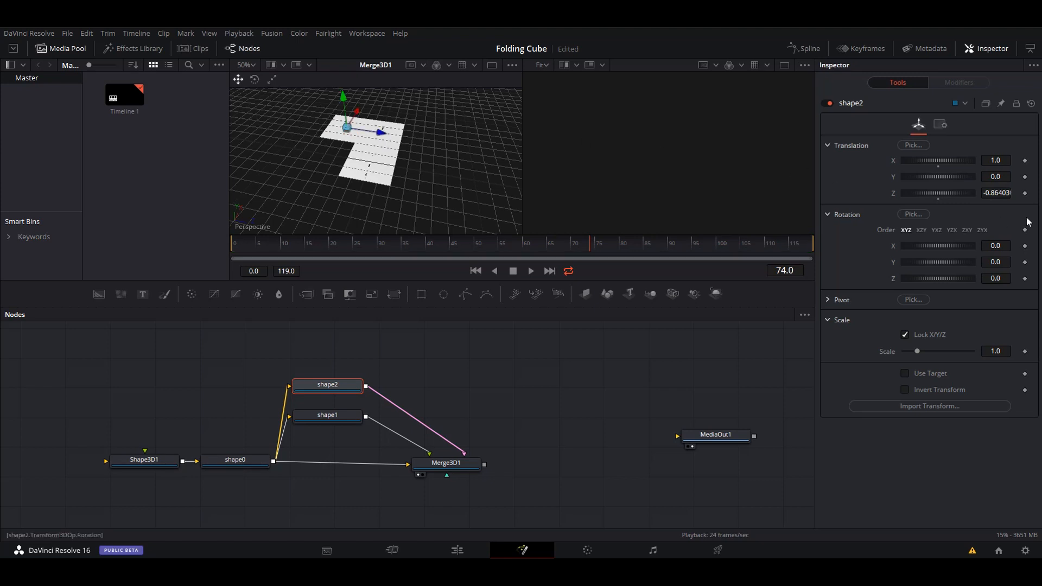
{"action": "left_click", "coordinate": [997, 193]}
{"action": "type", "text": "-1"}
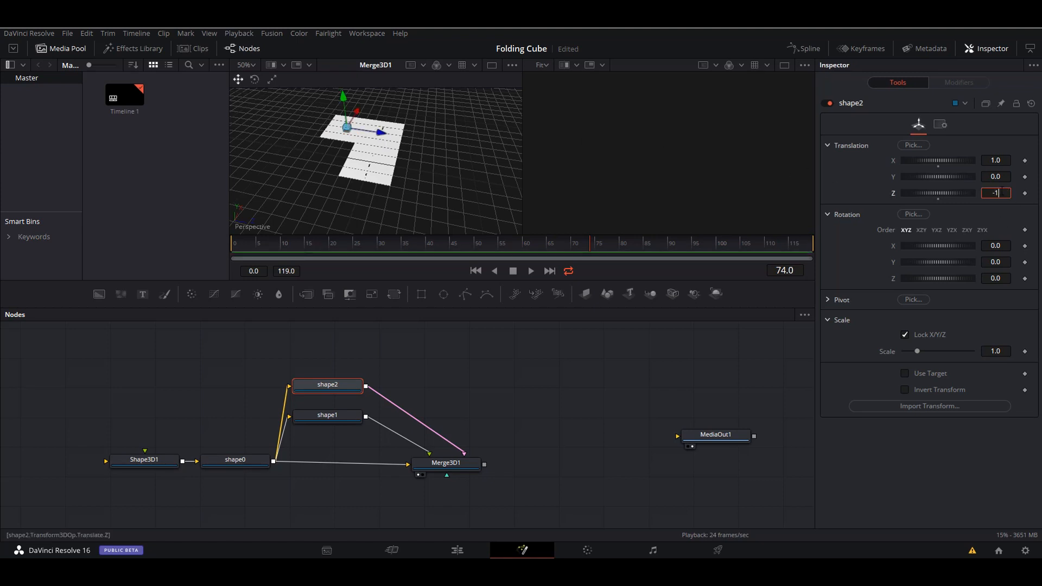
{"action": "key", "text": "Tab"}
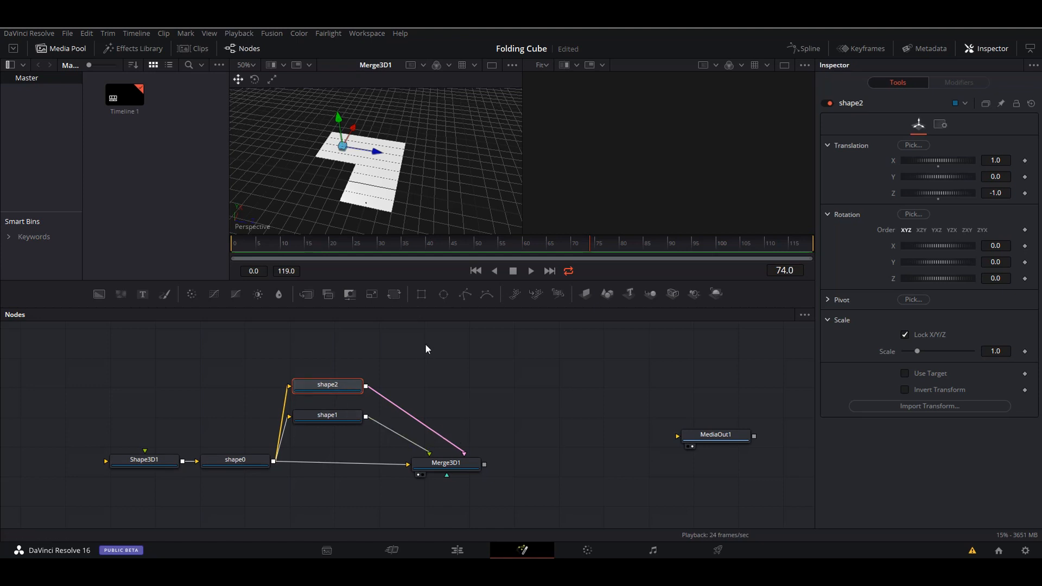
Paste a copy of shape2 wired between shape0 and Merge3D1, and set its X translation to 2.0.
{"action": "key", "text": "ctrl+v"}
{"action": "left_click_drag", "start_coordinate": [273, 468], "coordinate": [455, 471]}
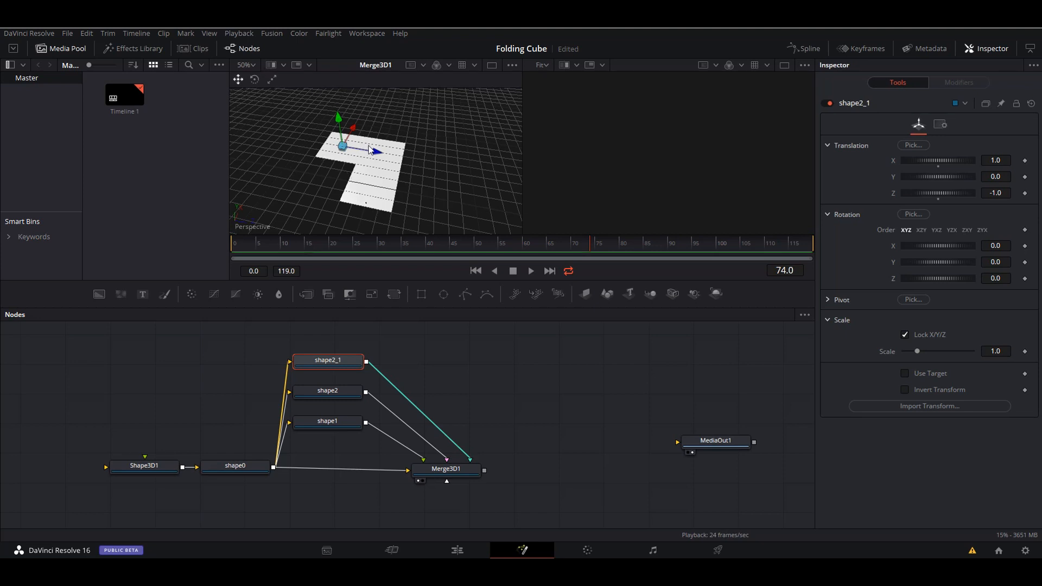
{"action": "left_click_drag", "start_coordinate": [345, 146], "coordinate": [373, 112]}
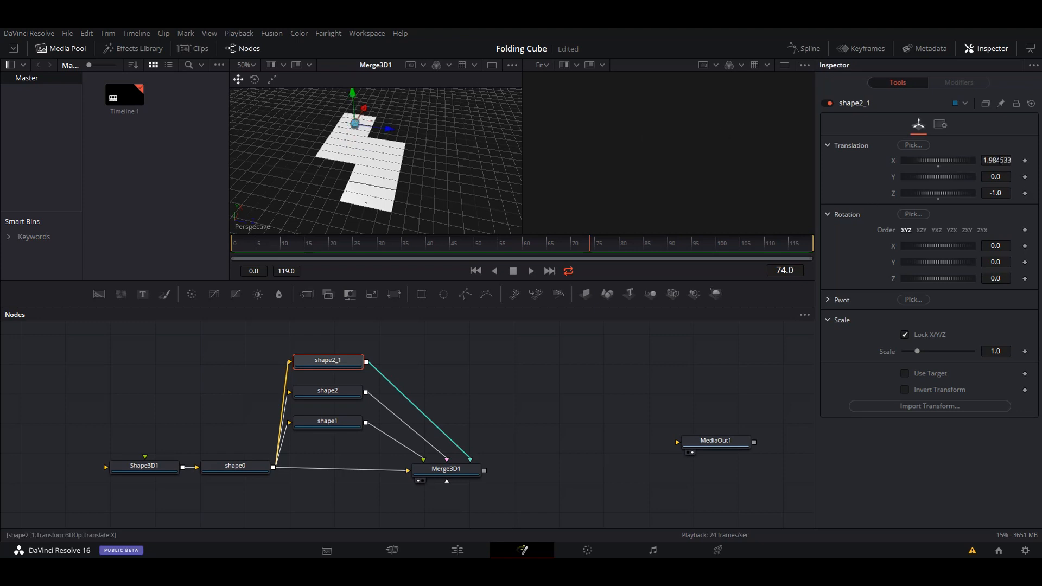
{"action": "left_click", "coordinate": [998, 160]}
{"action": "type", "text": "1"}
{"action": "key", "text": "Tab"}
{"action": "key", "text": "shift+Tab"}
{"action": "type", "text": "2"}
{"action": "key", "text": "Tab"}
Rename the copied shape2 node as shape3.
{"action": "left_click", "coordinate": [340, 364]}
{"action": "key", "text": "F2"}
{"action": "left_click", "coordinate": [498, 318]}
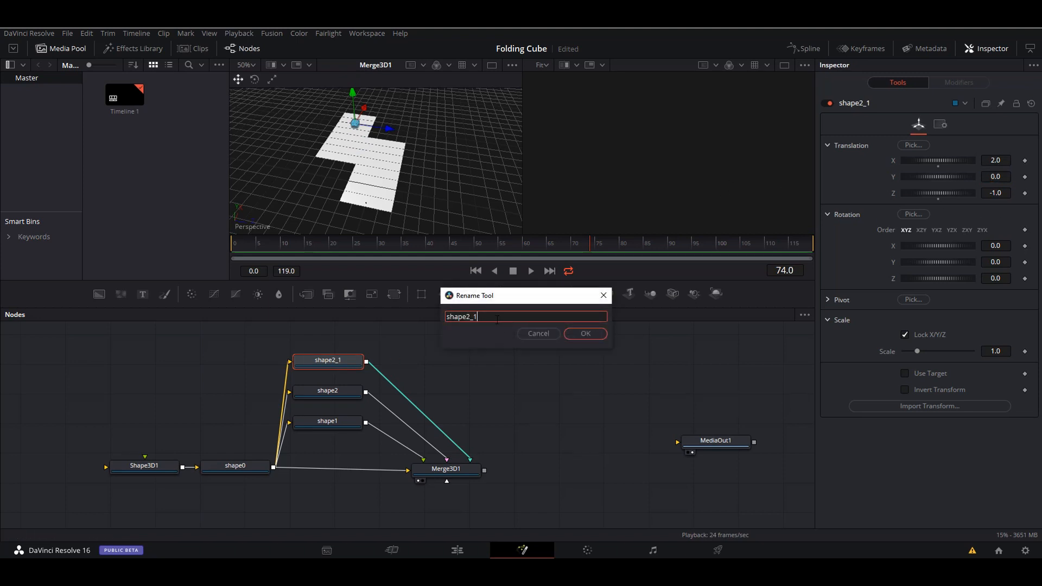
{"action": "key", "text": "Return"}
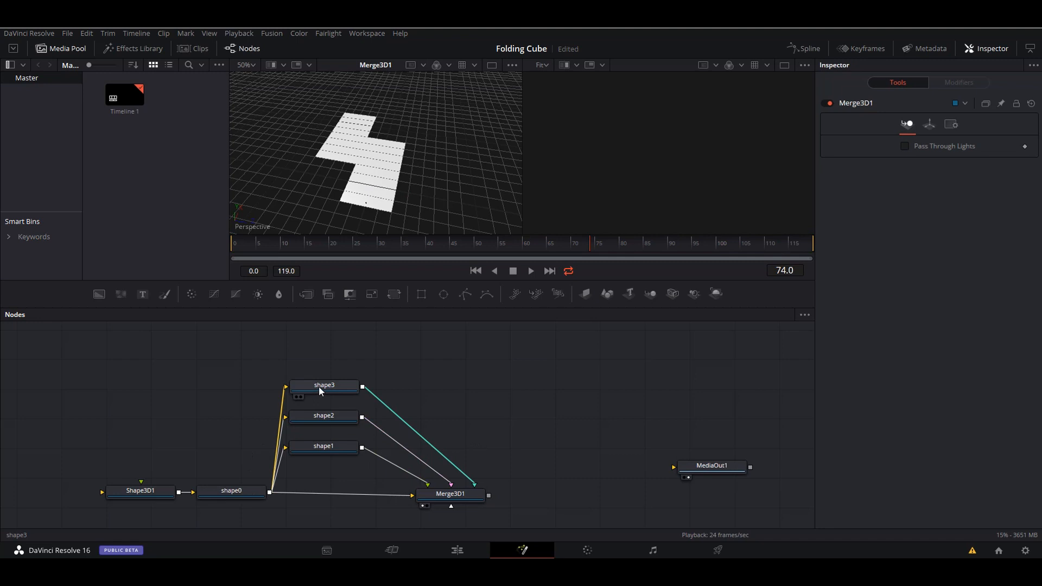
Duplicate shape3 above the original and wire the copy between shape0 and Merge3D1.
{"action": "left_click", "coordinate": [319, 387]}
{"action": "key", "text": "ctrl+c"}
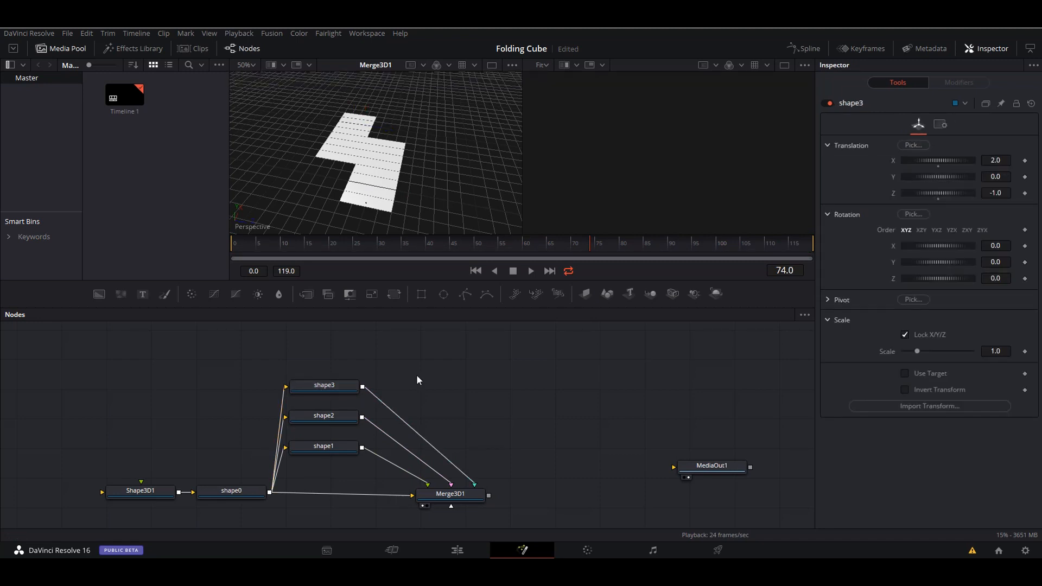
{"action": "key", "text": "ctrl+v"}
{"action": "left_click_drag", "start_coordinate": [269, 492], "coordinate": [475, 497]}
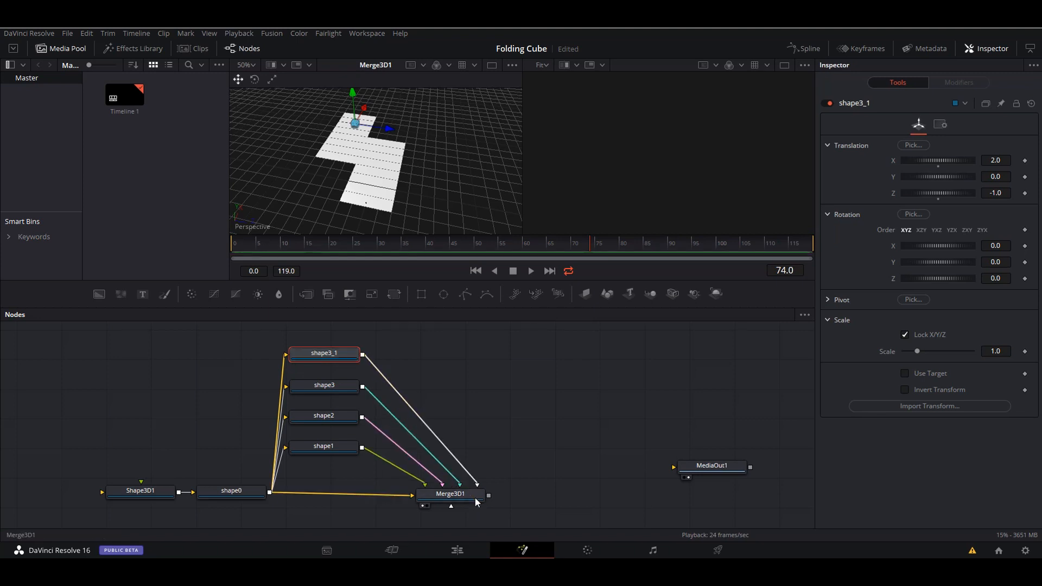
{"action": "left_click", "coordinate": [475, 497]}
{"action": "left_click", "coordinate": [342, 354]}
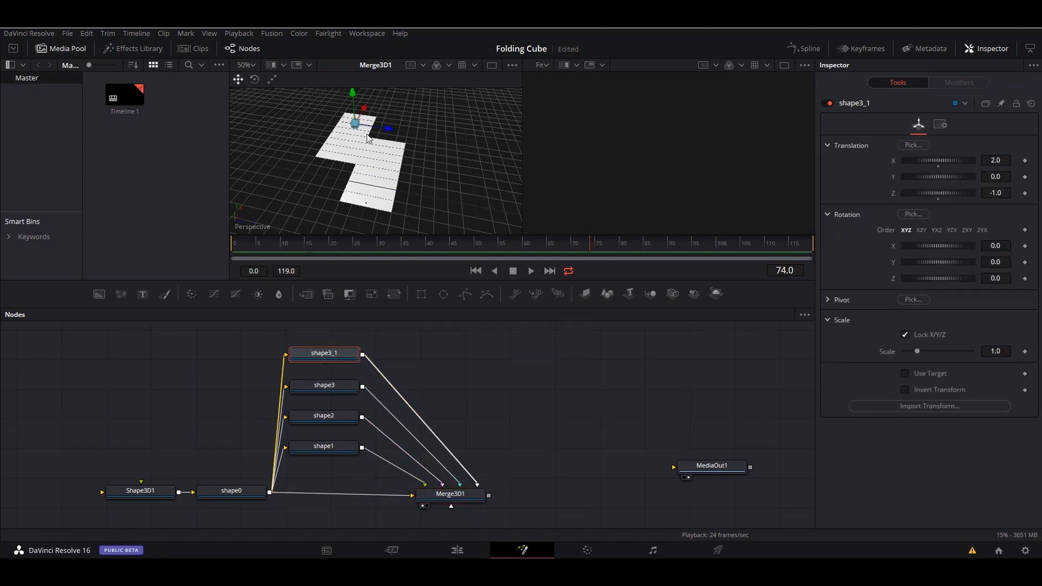
Set the Z translation of the copied shape3 node to -2.0.
{"action": "left_click_drag", "start_coordinate": [388, 128], "coordinate": [357, 124]}
{"action": "left_click", "coordinate": [991, 193]}
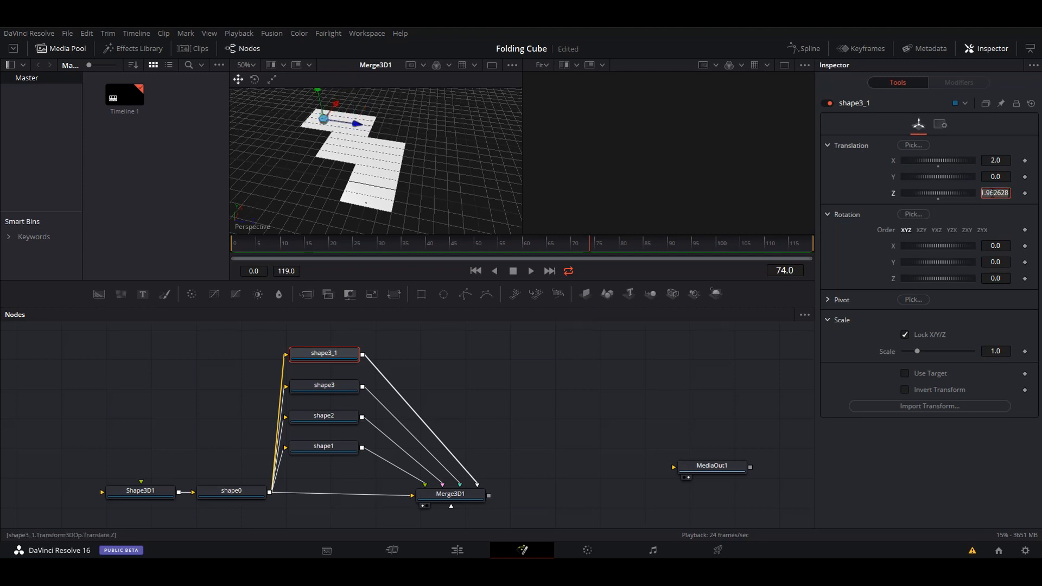
{"action": "key", "text": "ctrl+a"}
{"action": "type", "text": "-2"}
{"action": "key", "text": "Tab"}
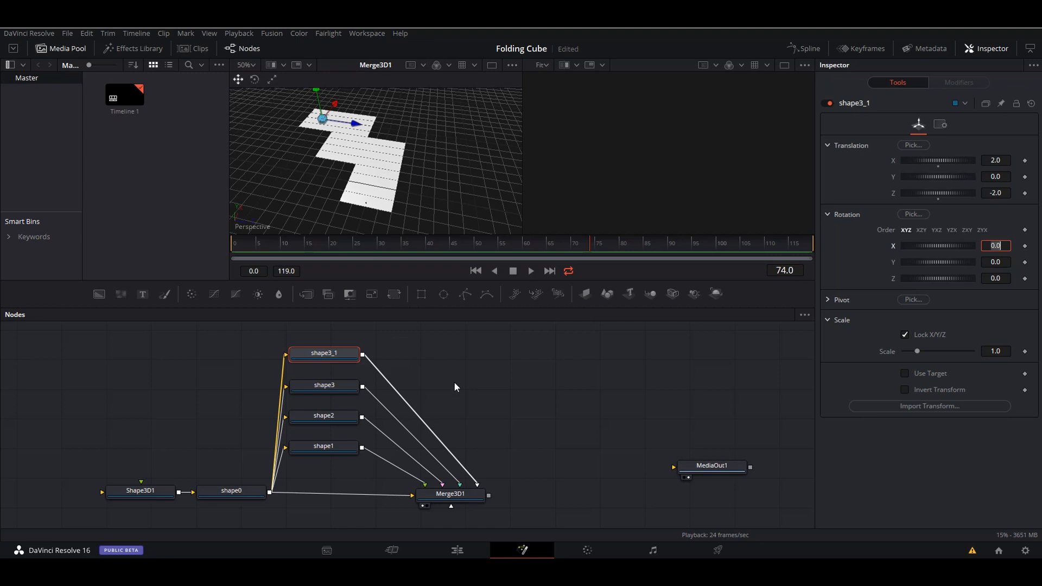
Rename the copied shape3 node as shape4.
{"action": "key", "text": "F2"}
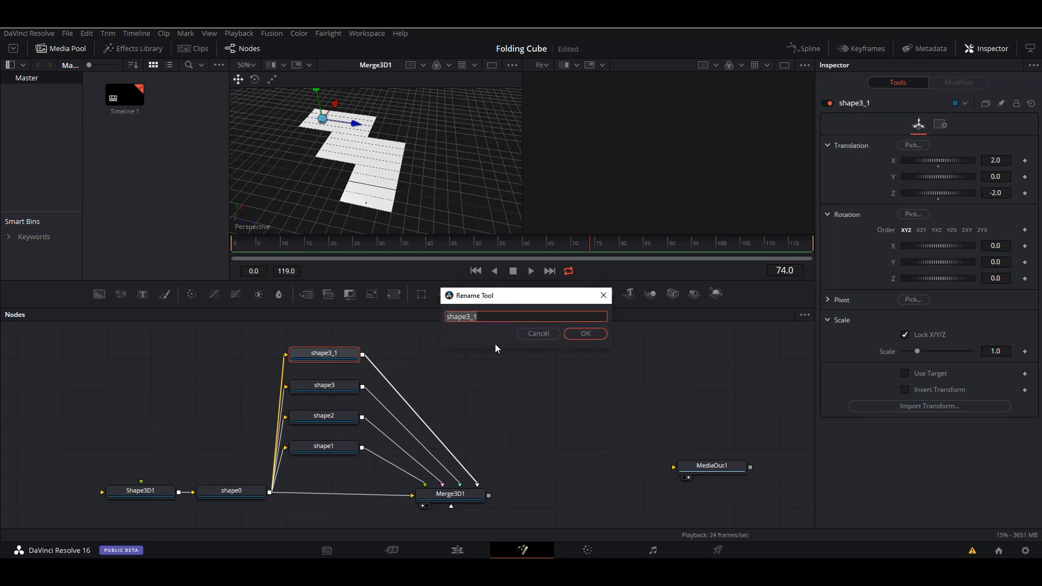
{"action": "left_click", "coordinate": [506, 314]}
{"action": "key", "text": "Return"}
{"action": "left_click", "coordinate": [515, 385]}
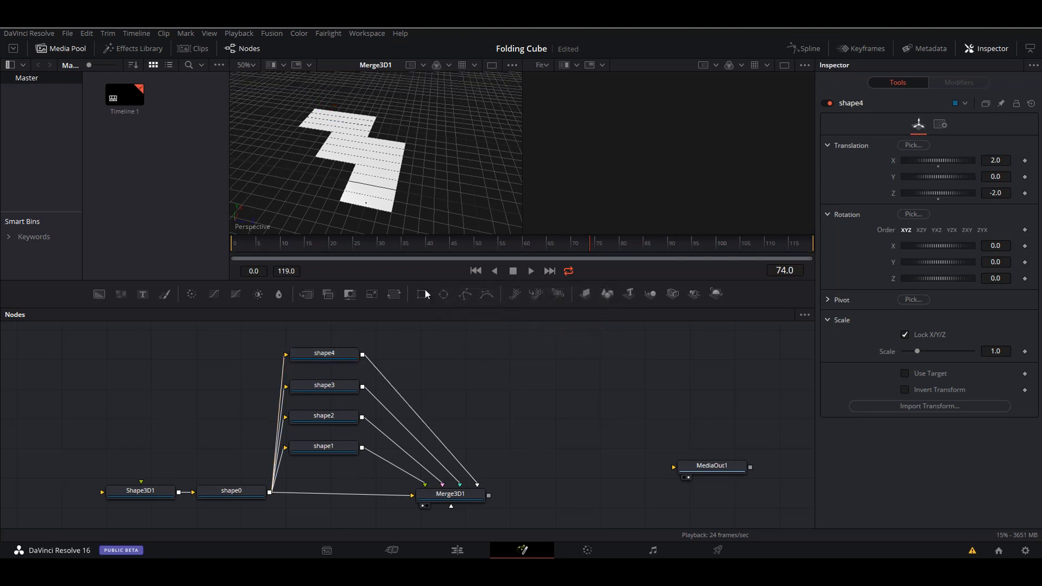
Try rotating shape4 about X and shape3 about Z to about 73, undoing each rotation.
{"action": "left_click_drag", "start_coordinate": [354, 164], "coordinate": [425, 172]}
{"action": "left_click", "coordinate": [284, 142]}
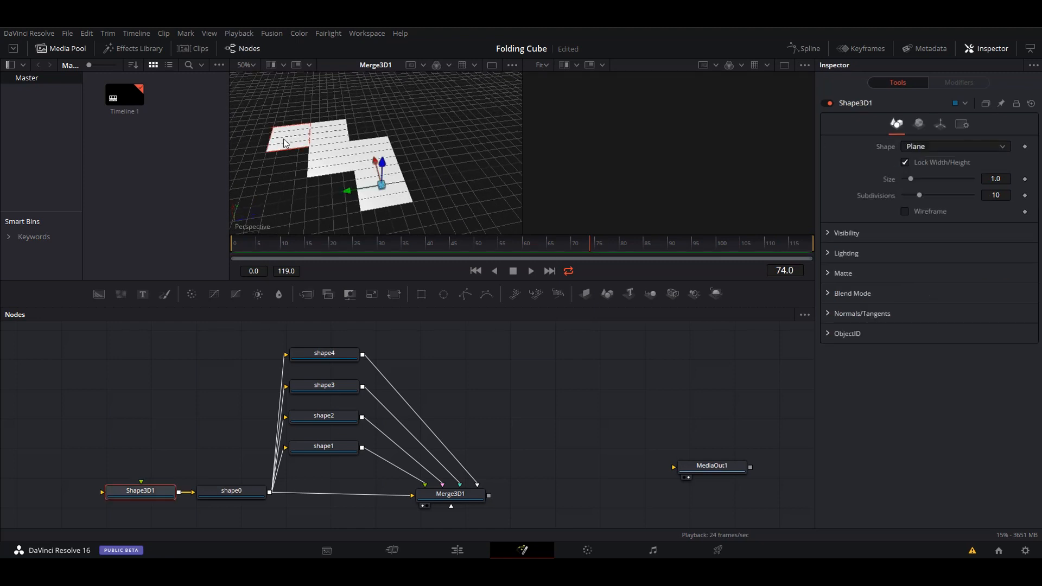
{"action": "left_click", "coordinate": [285, 142]}
{"action": "left_click_drag", "start_coordinate": [944, 242], "coordinate": [960, 246]}
{"action": "key", "text": "ctrl+z"}
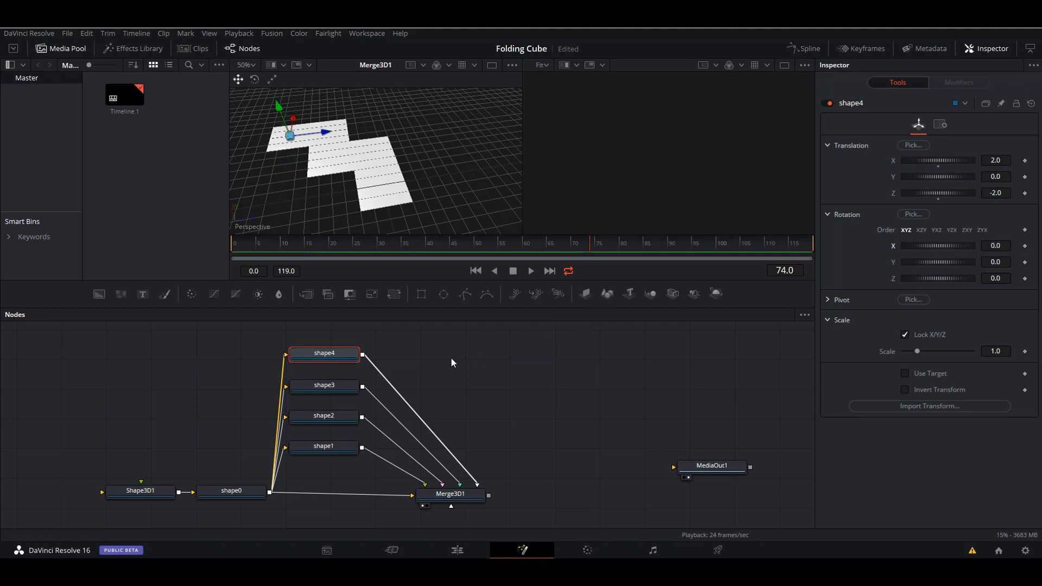
{"action": "left_click", "coordinate": [339, 382]}
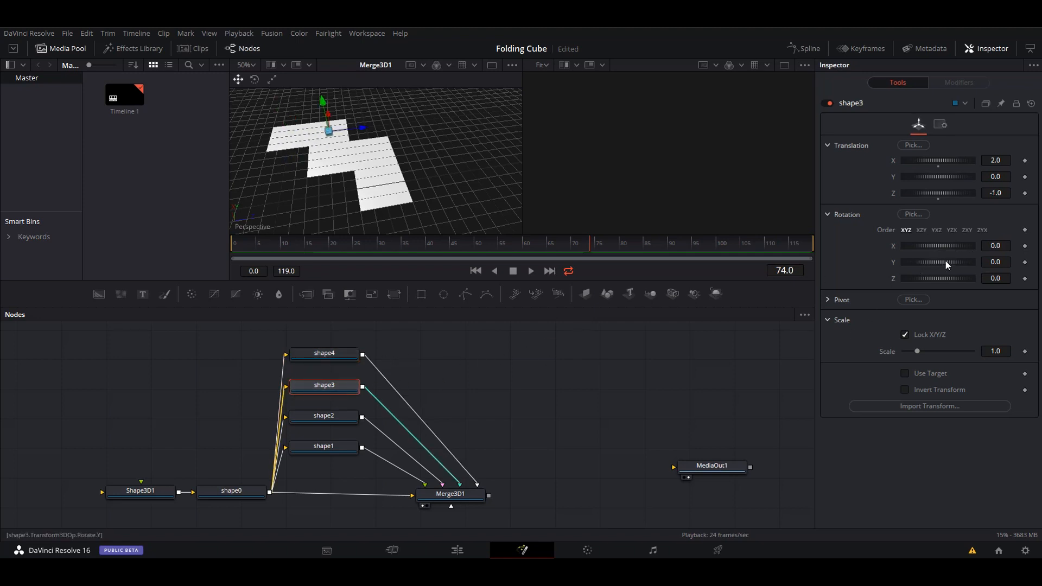
{"action": "left_click_drag", "start_coordinate": [945, 277], "coordinate": [960, 277]}
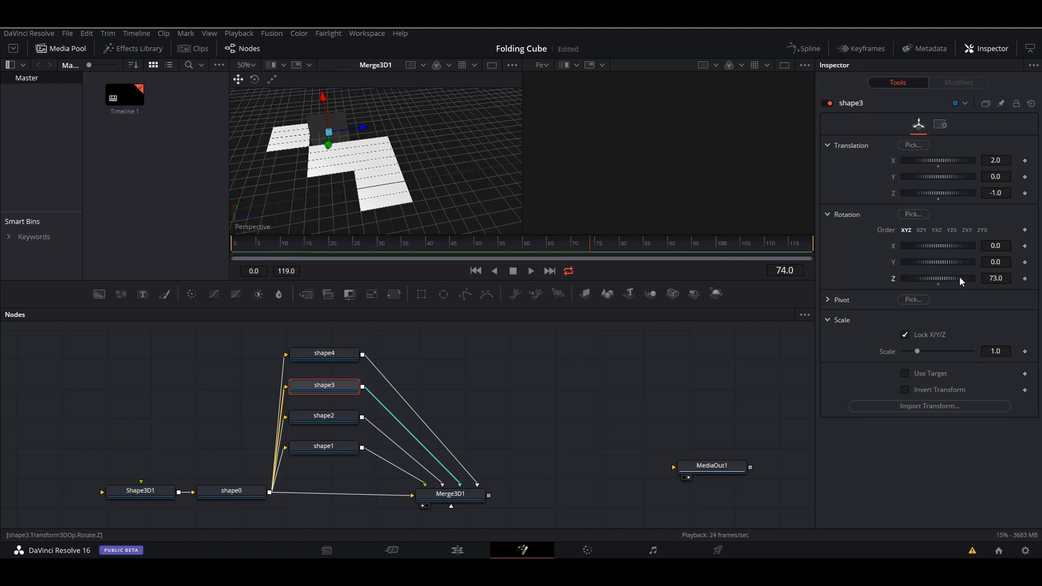
{"action": "key", "text": "ctrl+z"}
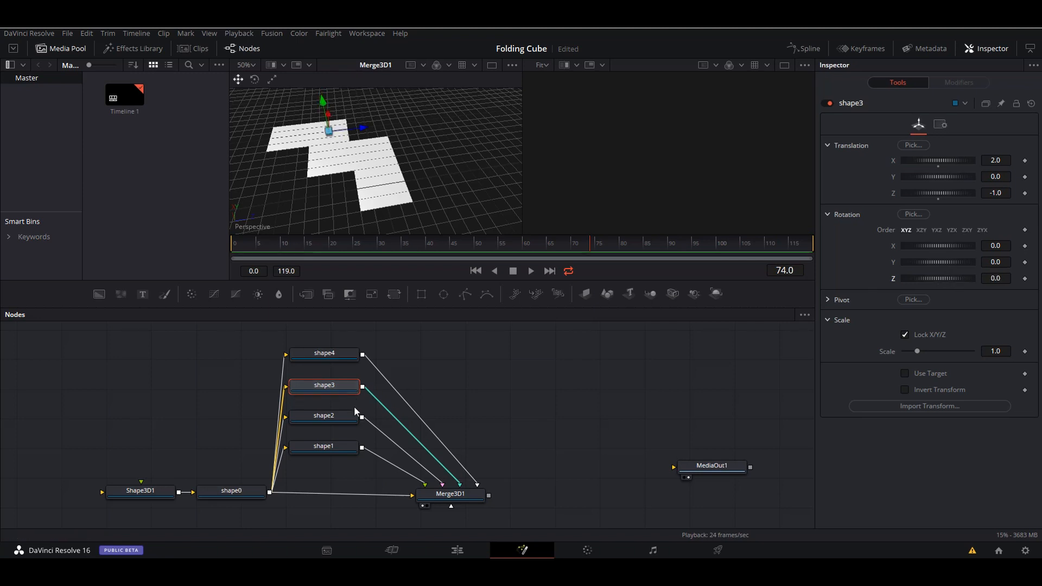
Try rotating shape2 about X to about 52 and shape1 about Z to about 65, undoing each rotation.
{"action": "left_click", "coordinate": [350, 418]}
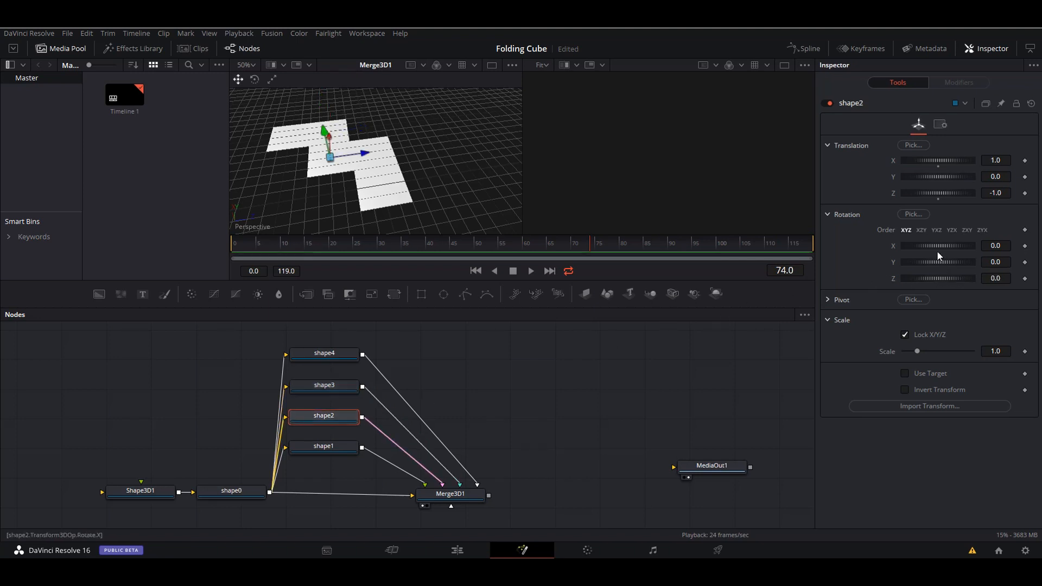
{"action": "left_click_drag", "start_coordinate": [938, 245], "coordinate": [947, 246]}
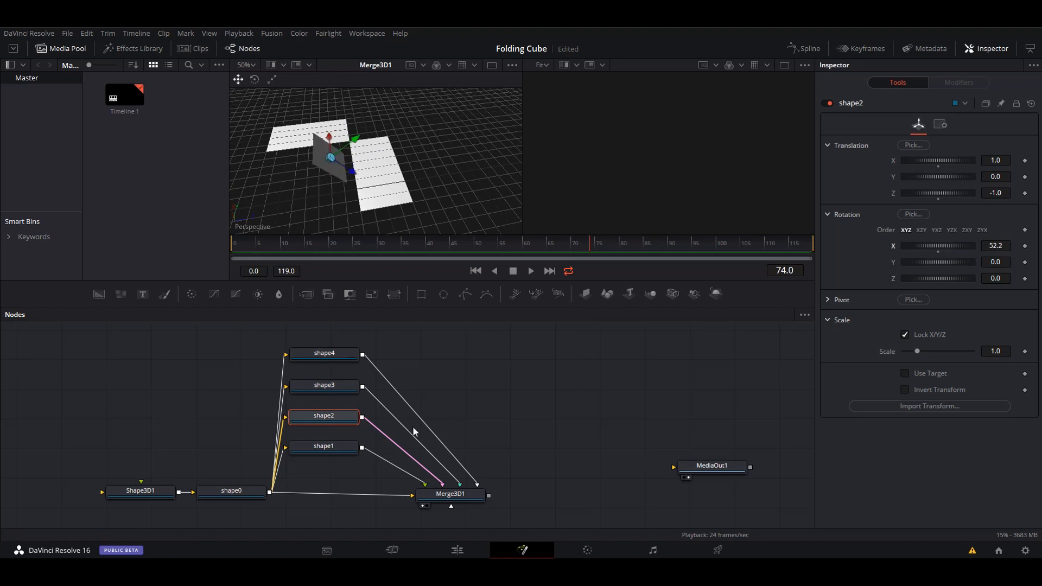
{"action": "key", "text": "ctrl+z"}
{"action": "left_click", "coordinate": [338, 445]}
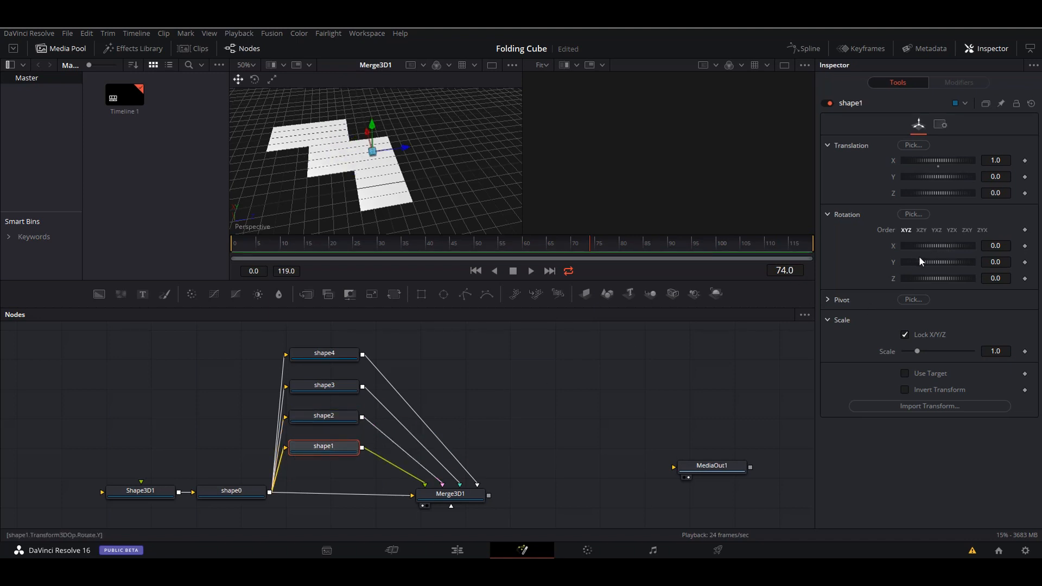
{"action": "left_click_drag", "start_coordinate": [943, 278], "coordinate": [956, 279]}
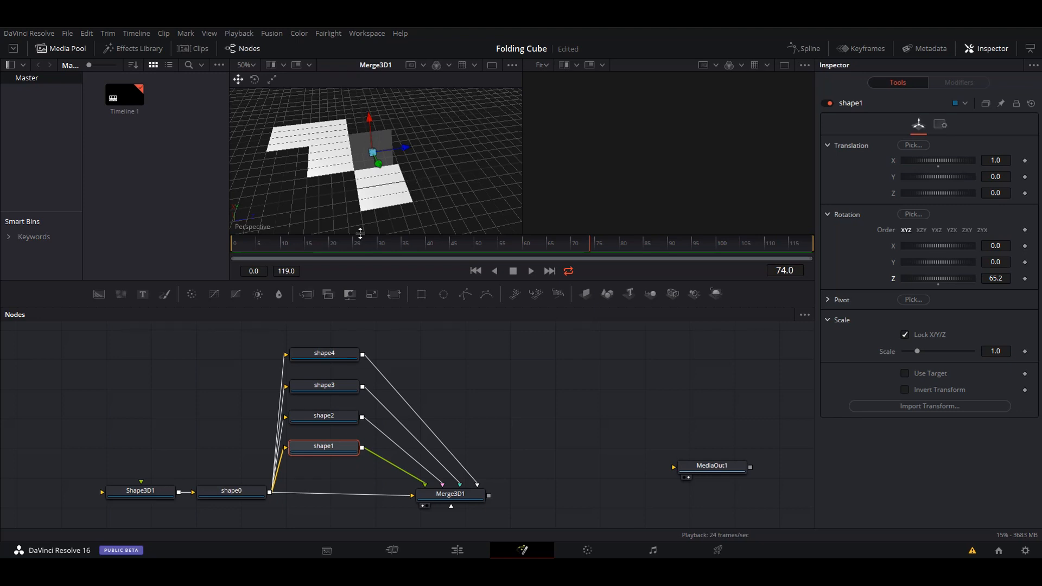
{"action": "key", "text": "ctrl+z"}
Paste a copy of shape4 below the other nodes and wire it between shape0 and Merge3D1.
{"action": "scroll", "coordinate": [416, 411], "scroll_direction": "up", "scroll_amount": 1}
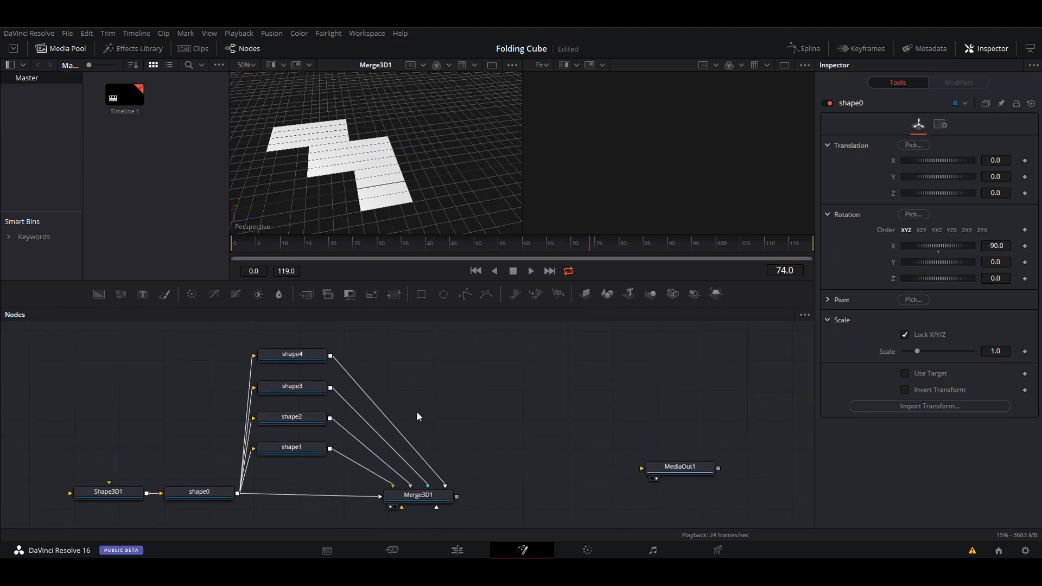
{"action": "left_click", "coordinate": [308, 358]}
{"action": "scroll", "coordinate": [347, 406], "scroll_direction": "down", "scroll_amount": 2}
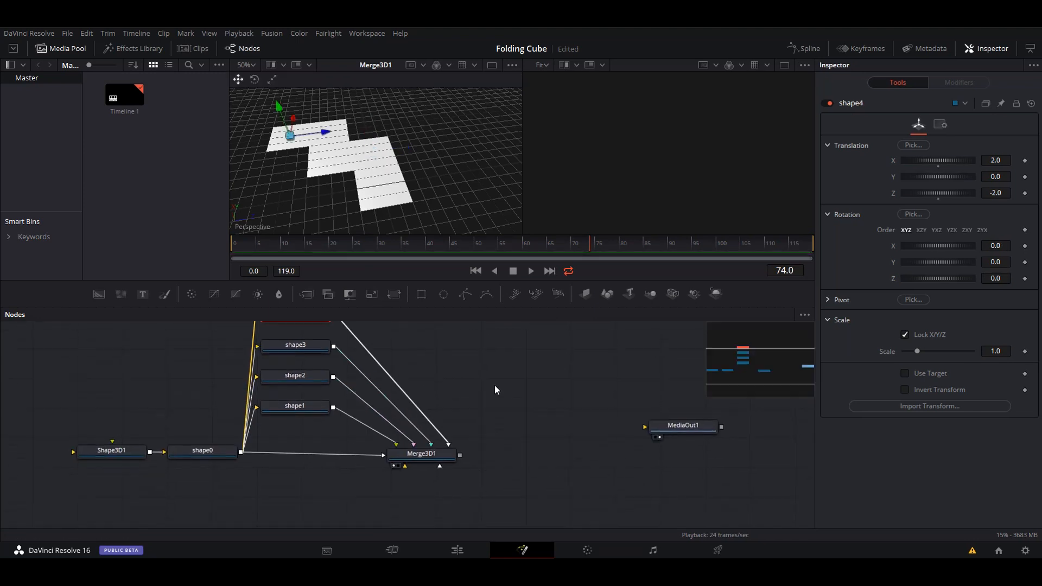
{"action": "key", "text": "ctrl+v"}
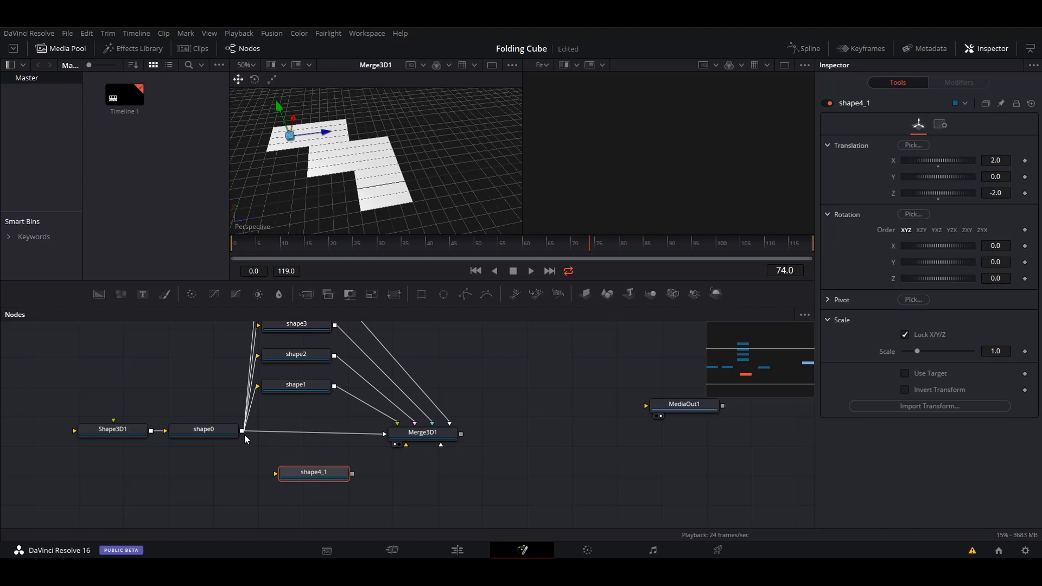
{"action": "left_click_drag", "start_coordinate": [242, 431], "coordinate": [275, 474]}
{"action": "left_click_drag", "start_coordinate": [355, 476], "coordinate": [417, 438]}
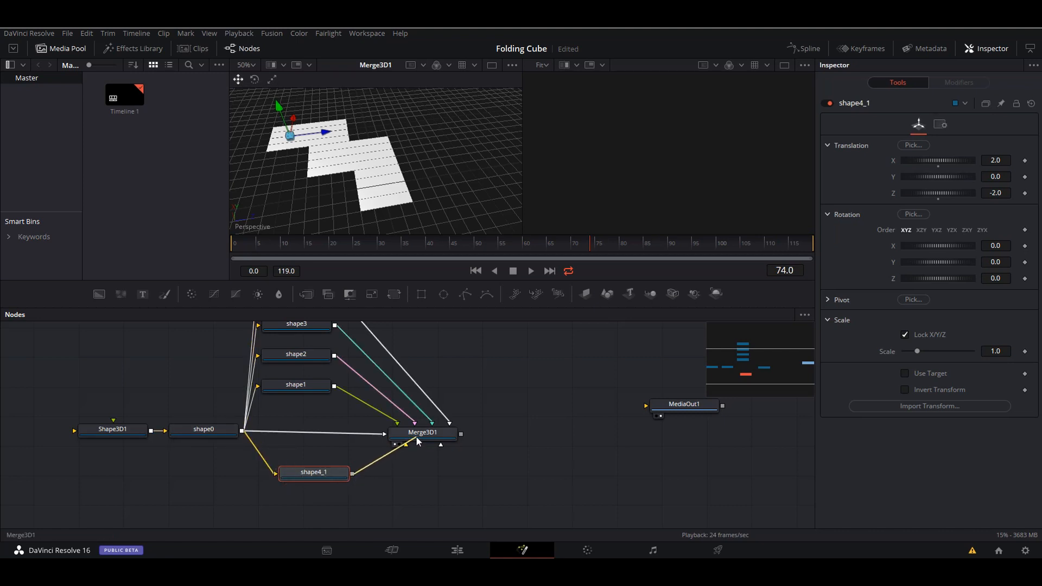
Reset the copied shape4 node's X translation and set its Z translation to 1, placing its plane beside shape0.
{"action": "double_click", "coordinate": [940, 161]}
{"action": "double_click", "coordinate": [940, 194]}
{"action": "left_click_drag", "start_coordinate": [415, 181], "coordinate": [465, 171]}
{"action": "left_click", "coordinate": [999, 192]}
{"action": "type", "text": "1"}
{"action": "key", "text": "Tab"}
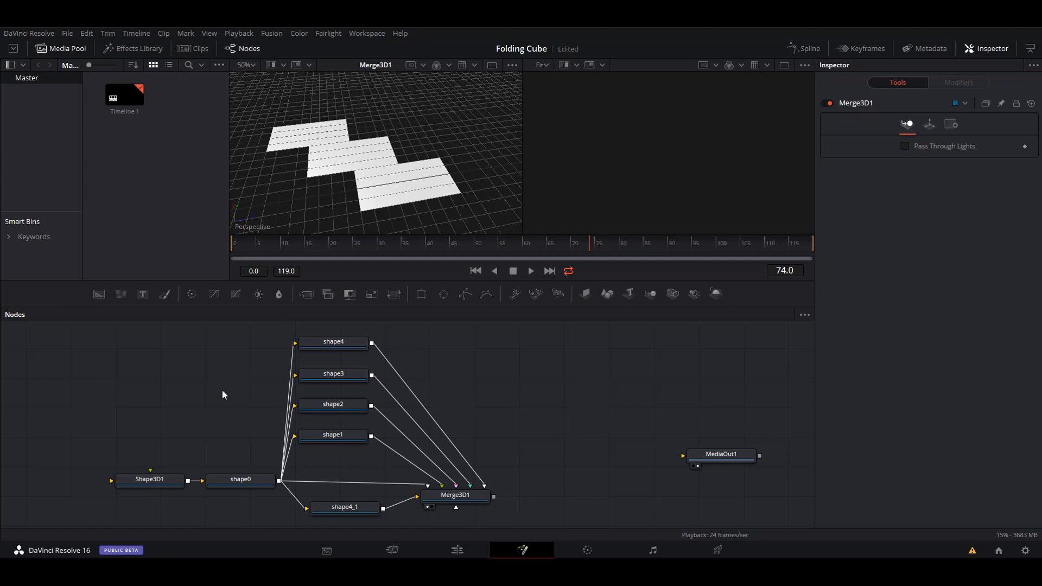
Add a Transform node to the empty area above shape0.
{"action": "key", "text": "shift+space"}
{"action": "type", "text": "ter"}
{"action": "key", "text": "BackSpace"}
{"action": "key", "text": "BackSpace"}
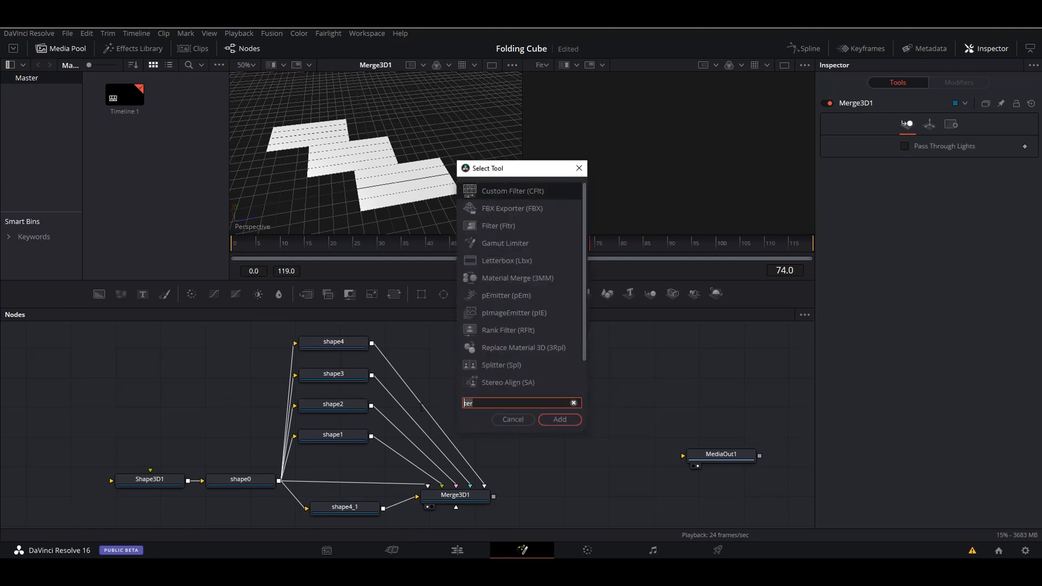
{"action": "type", "text": "ra"}
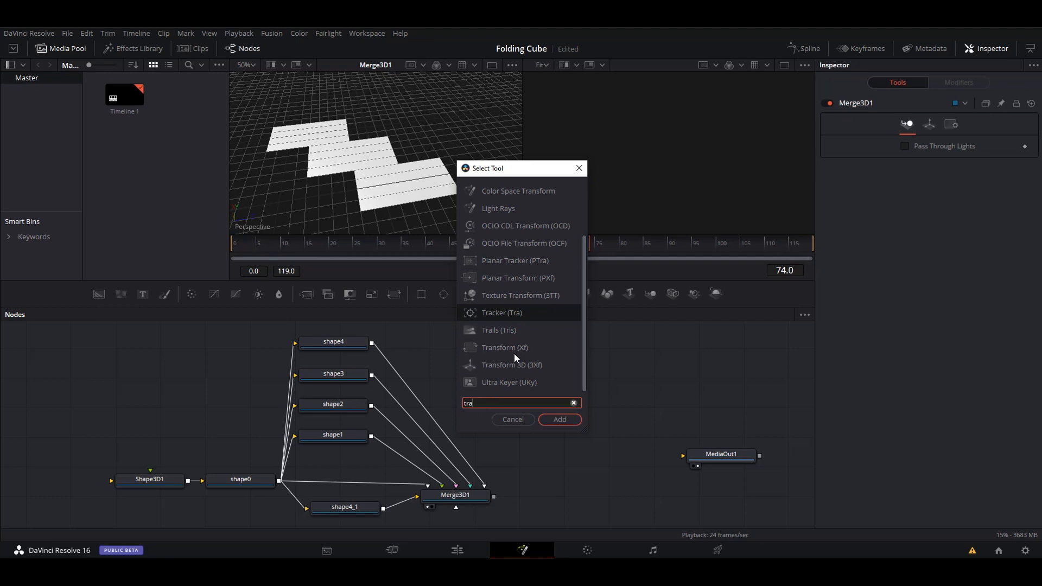
{"action": "key", "text": "BackSpace"}
{"action": "key", "text": "BackSpace"}
{"action": "key", "text": "BackSpace"}
{"action": "type", "text": "Transform"}
{"action": "left_click", "coordinate": [560, 420]}
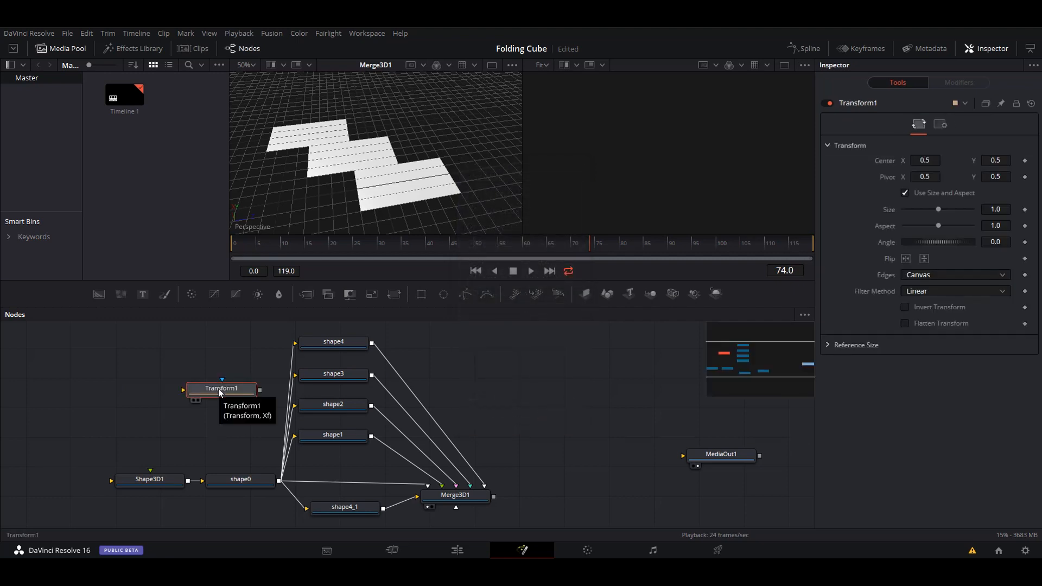
Rename the Transform node as vars and move it slightly closer to shape0.
{"action": "key", "text": "F2"}
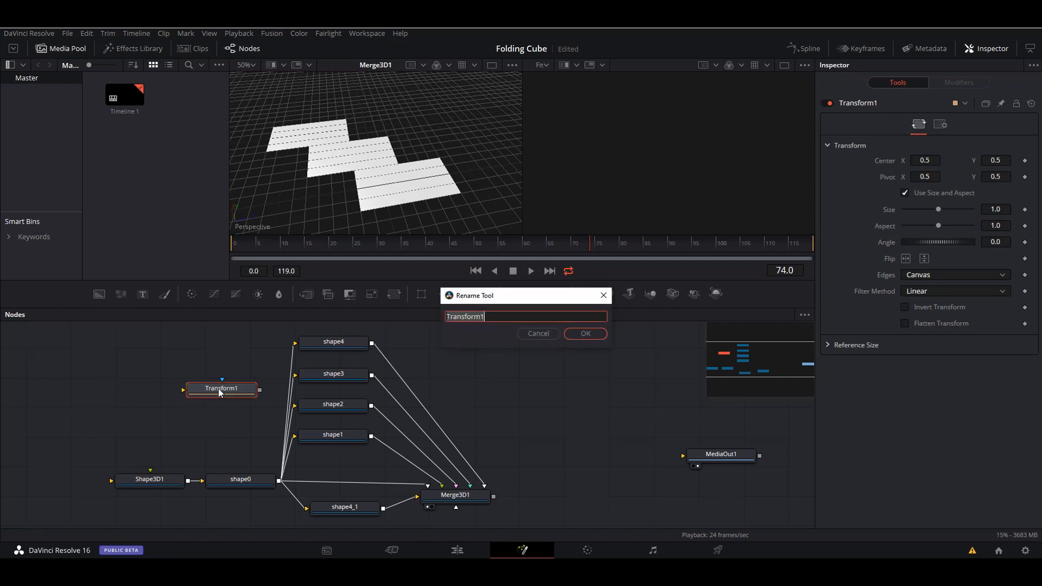
{"action": "type", "text": "V"}
{"action": "left_click", "coordinate": [585, 333]}
{"action": "left_click_drag", "start_coordinate": [220, 390], "coordinate": [222, 415]}
Add a custom number control named fold to vars, on the Controls page with SliderControl as its input control.
{"action": "right_click", "coordinate": [849, 106]}
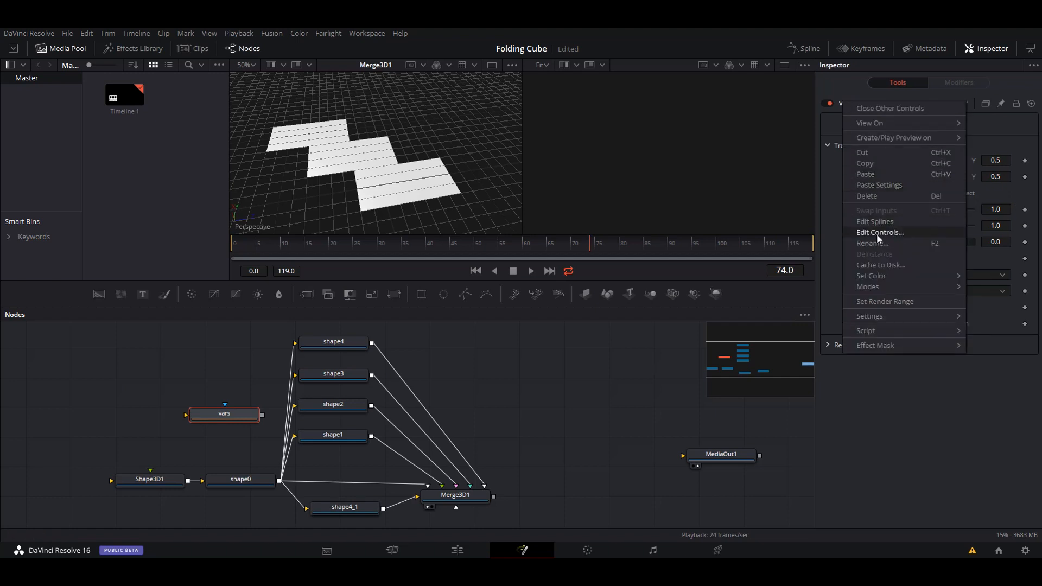
{"action": "left_click", "coordinate": [915, 231]}
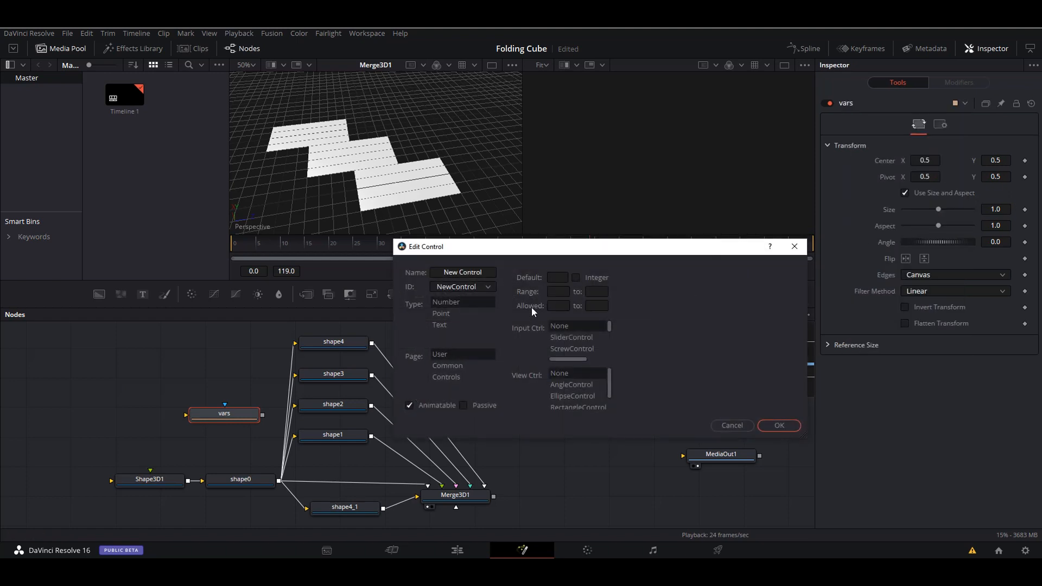
{"action": "double_click", "coordinate": [472, 271]}
{"action": "key", "text": "ctrl+a"}
{"action": "type", "text": "N"}
{"action": "type", "text": "old"}
{"action": "left_click", "coordinate": [458, 379]}
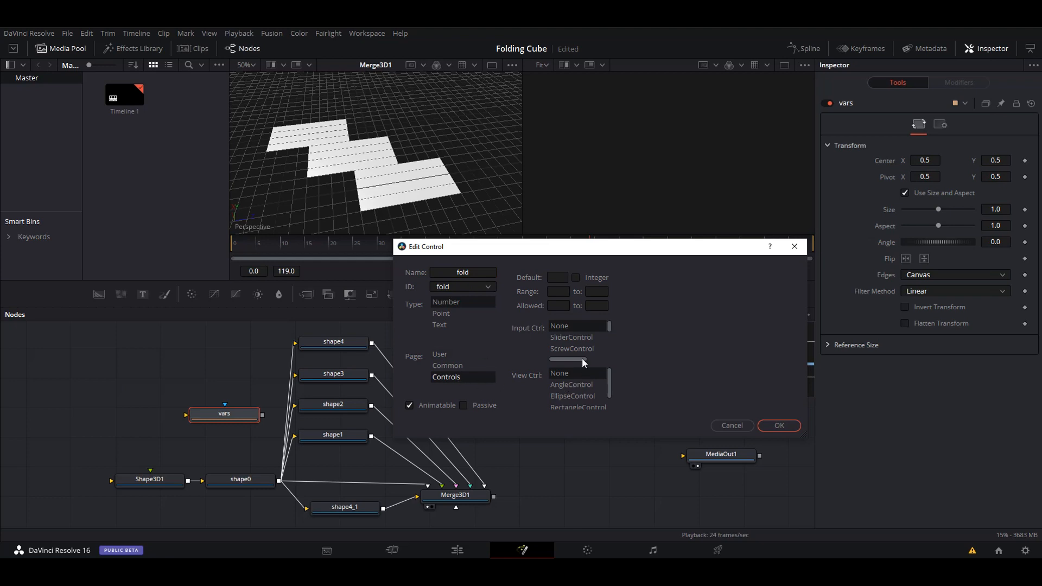
{"action": "left_click", "coordinate": [571, 337]}
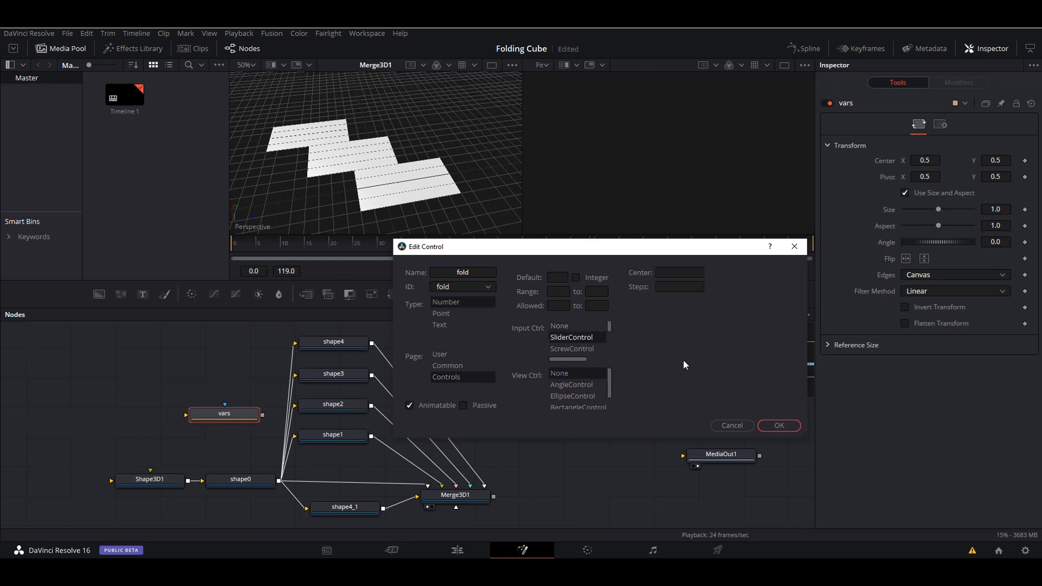
{"action": "left_click", "coordinate": [779, 424]}
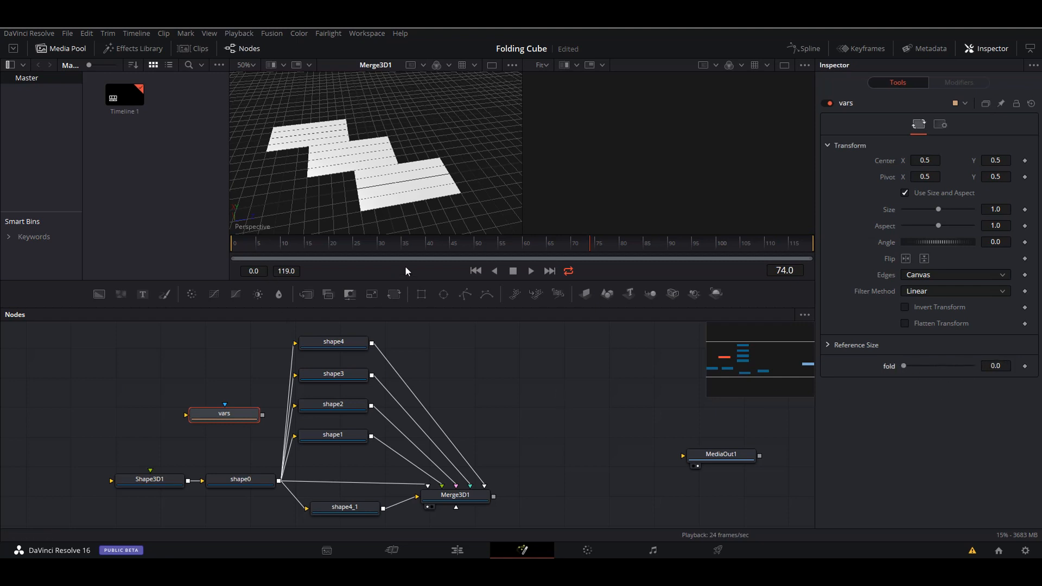
Animate the fold slider on vars from 0 at frame 0 to 1 at frame 60.
{"action": "left_click_drag", "start_coordinate": [256, 243], "coordinate": [233, 244]}
{"action": "right_click", "coordinate": [905, 367]}
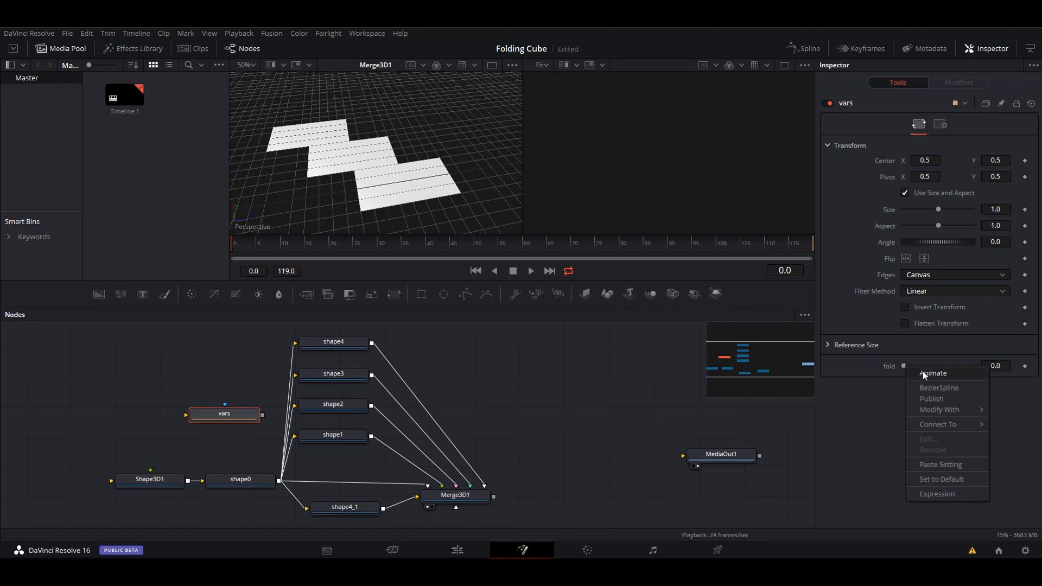
{"action": "left_click", "coordinate": [933, 373]}
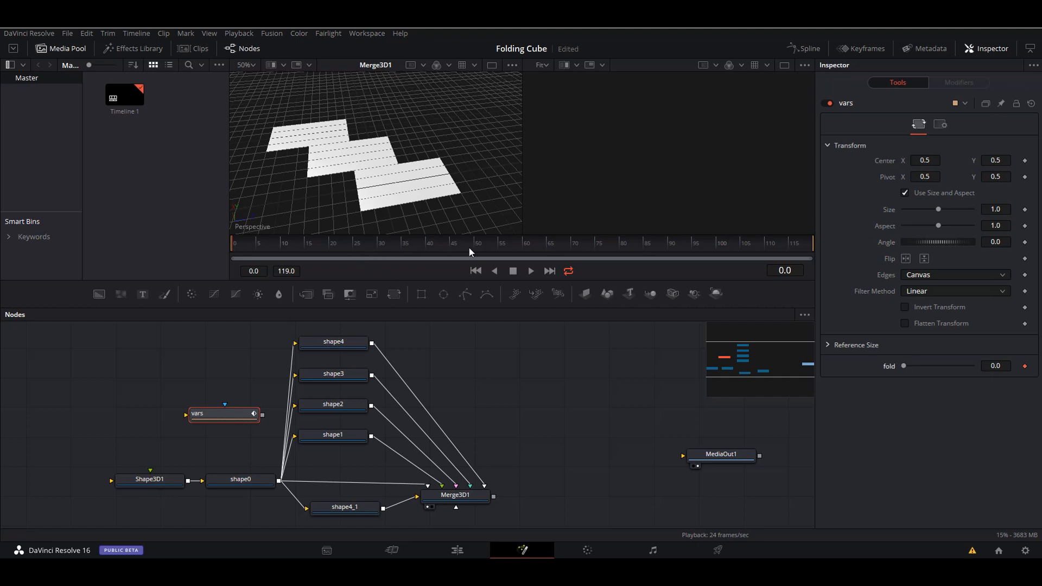
{"action": "left_click", "coordinate": [523, 246]}
{"action": "left_click_drag", "start_coordinate": [904, 366], "coordinate": [1021, 365]}
Examine the transform settings of the Shape3D1, shape1 and shape0 nodes.
{"action": "left_click_drag", "start_coordinate": [535, 434], "coordinate": [541, 474]}
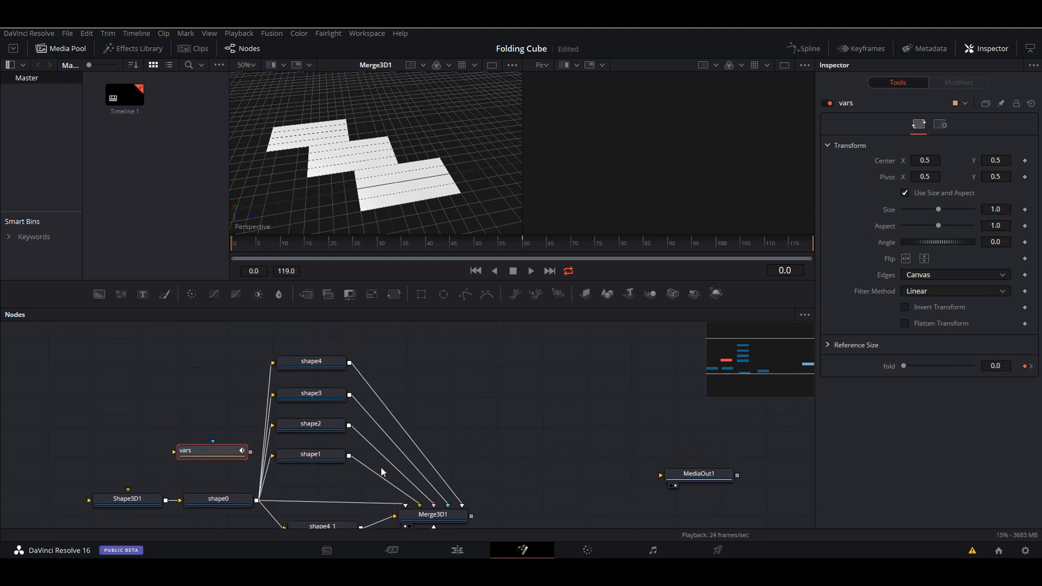
{"action": "left_click", "coordinate": [319, 459]}
{"action": "left_click", "coordinate": [287, 142]}
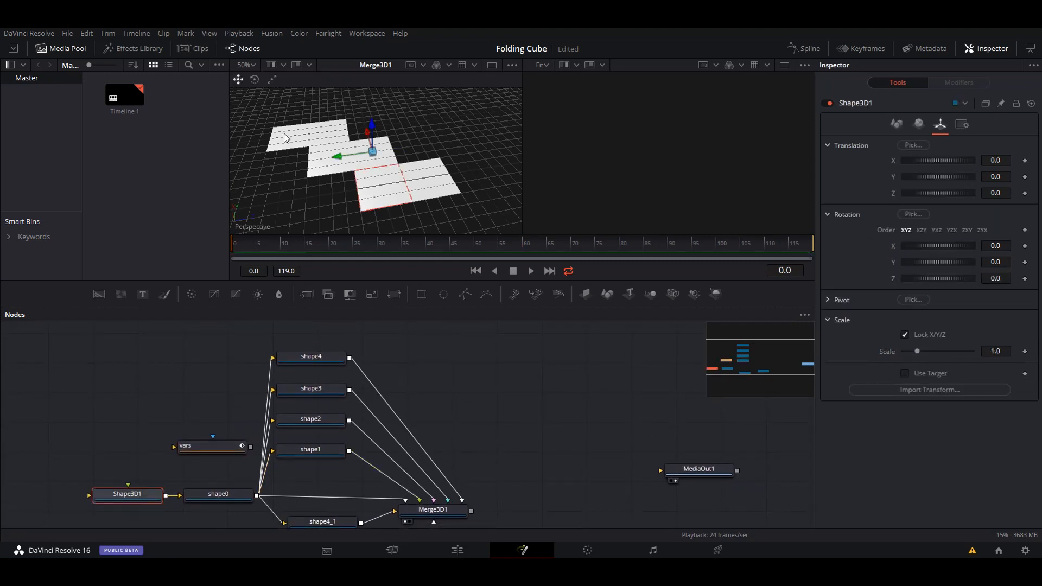
{"action": "scroll", "coordinate": [475, 429], "scroll_direction": "down", "scroll_amount": 2}
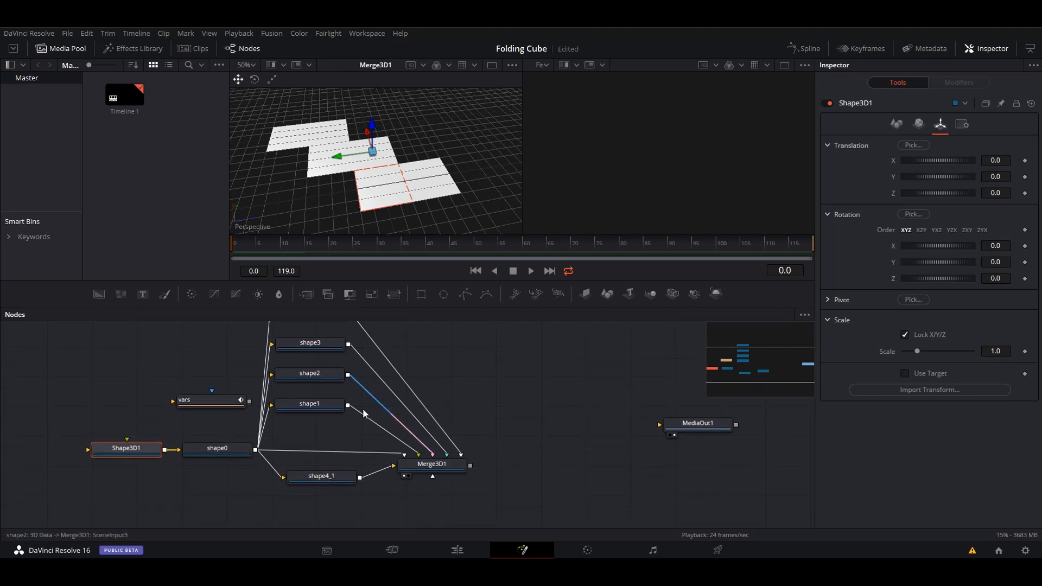
{"action": "left_click", "coordinate": [314, 406]}
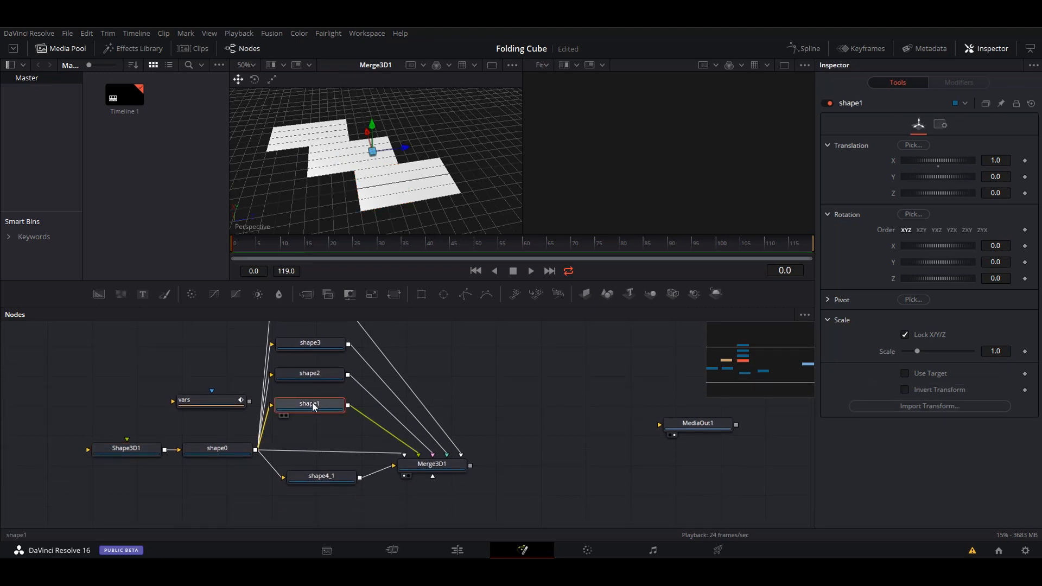
{"action": "left_click", "coordinate": [231, 452]}
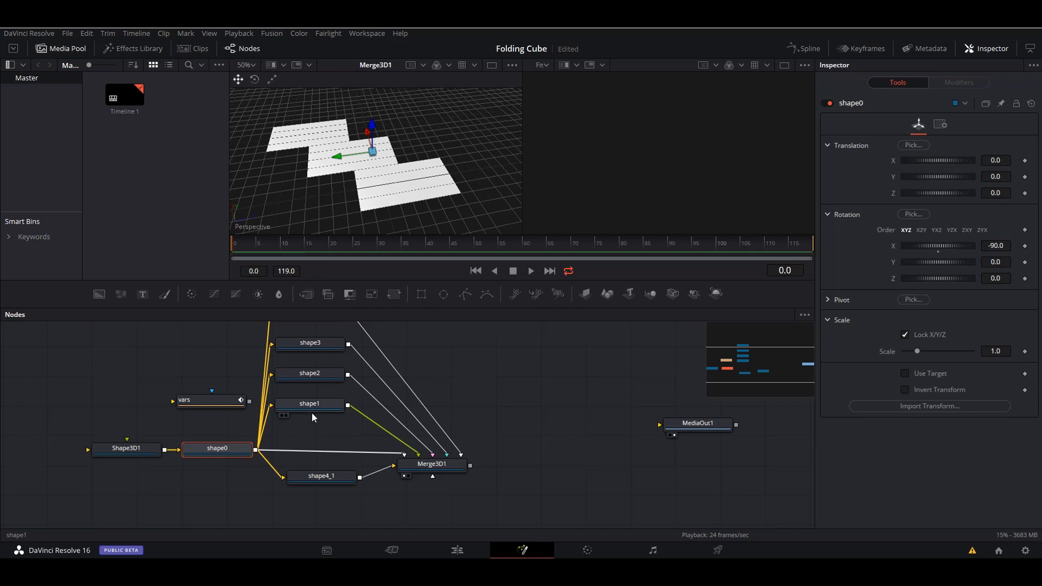
{"action": "scroll", "coordinate": [326, 391], "scroll_direction": "up", "scroll_amount": 3}
Try rotating shape4 about X to about 55 around its centre pivot, and reset the rotation.
{"action": "left_click", "coordinate": [305, 372]}
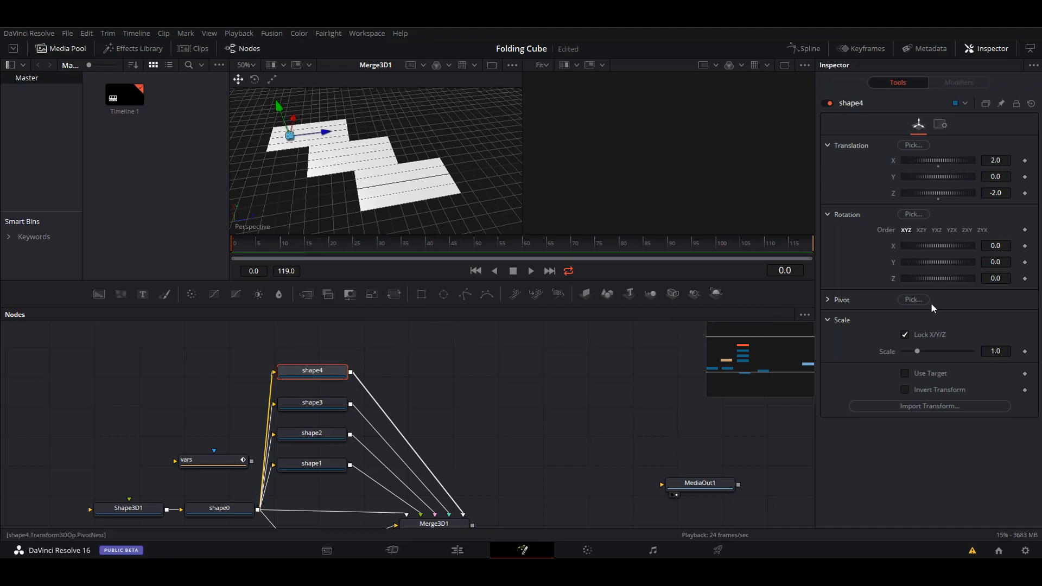
{"action": "left_click_drag", "start_coordinate": [935, 246], "coordinate": [943, 245]}
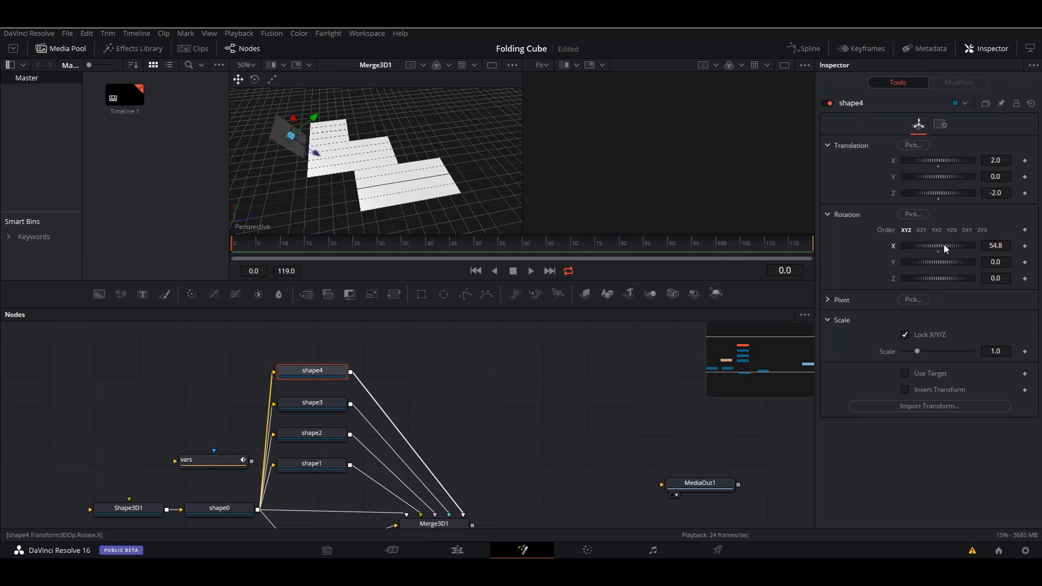
{"action": "scroll", "coordinate": [301, 162], "scroll_direction": "up", "scroll_amount": 3}
{"action": "left_click_drag", "start_coordinate": [301, 161], "coordinate": [307, 231]}
{"action": "left_click_drag", "start_coordinate": [390, 158], "coordinate": [491, 190]}
{"action": "double_click", "coordinate": [936, 252]}
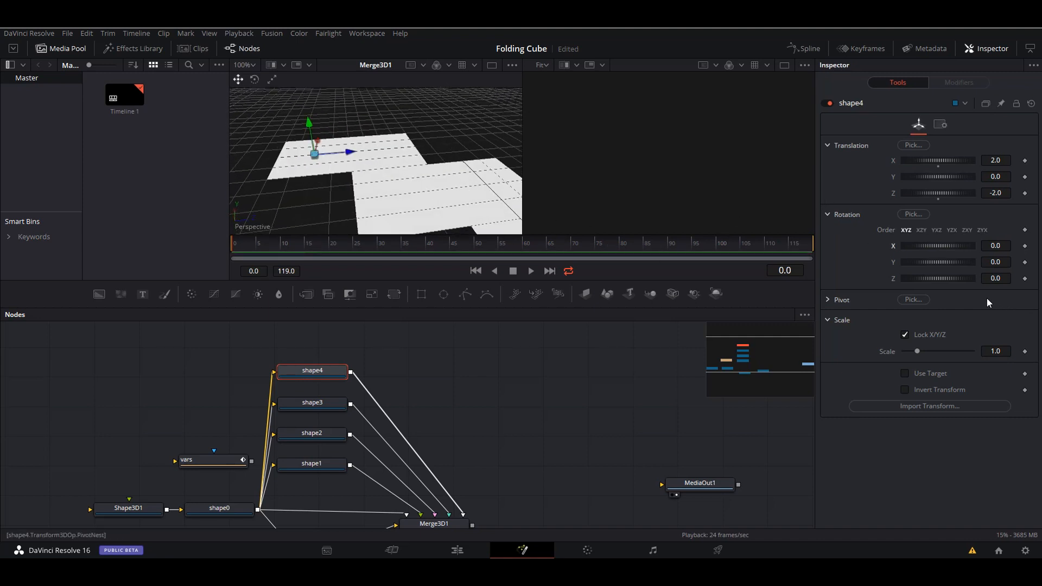
Set shape4's pivot Z to 0.5 so the pivot sits on the plane's shared edge, keeping pivot X at 0.
{"action": "left_click", "coordinate": [827, 299]}
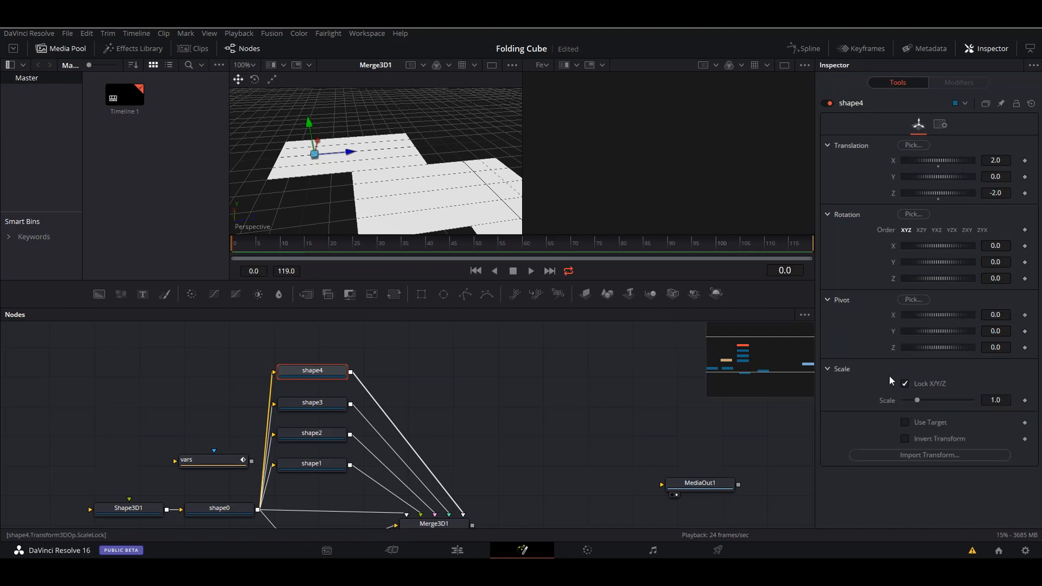
{"action": "left_click_drag", "start_coordinate": [927, 313], "coordinate": [928, 315]}
{"action": "double_click", "coordinate": [937, 316]}
{"action": "left_click_drag", "start_coordinate": [944, 346], "coordinate": [953, 346]}
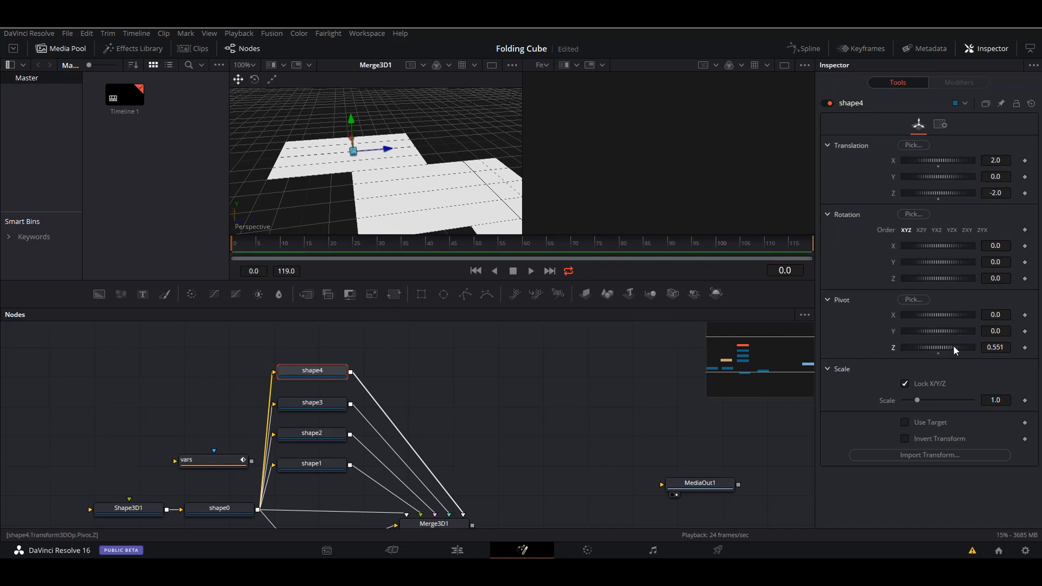
{"action": "left_click", "coordinate": [1002, 348]}
{"action": "key", "text": "BackSpace"}
{"action": "key", "text": "BackSpace"}
{"action": "key", "text": "BackSpace"}
{"action": "key", "text": "BackSpace"}
{"action": "key", "text": "BackSpace"}
{"action": "type", "text": ".5"}
{"action": "key", "text": "Return"}
Test the new pivot by rotating shape4 about X to about 76, and reset the rotation.
{"action": "left_click_drag", "start_coordinate": [377, 142], "coordinate": [362, 163]}
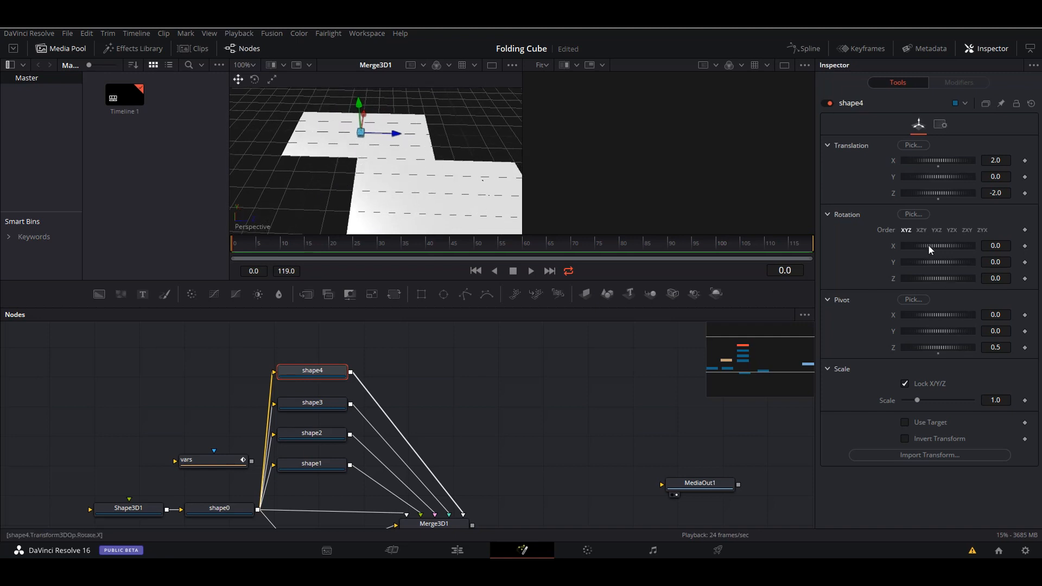
{"action": "left_click_drag", "start_coordinate": [928, 249], "coordinate": [950, 249]}
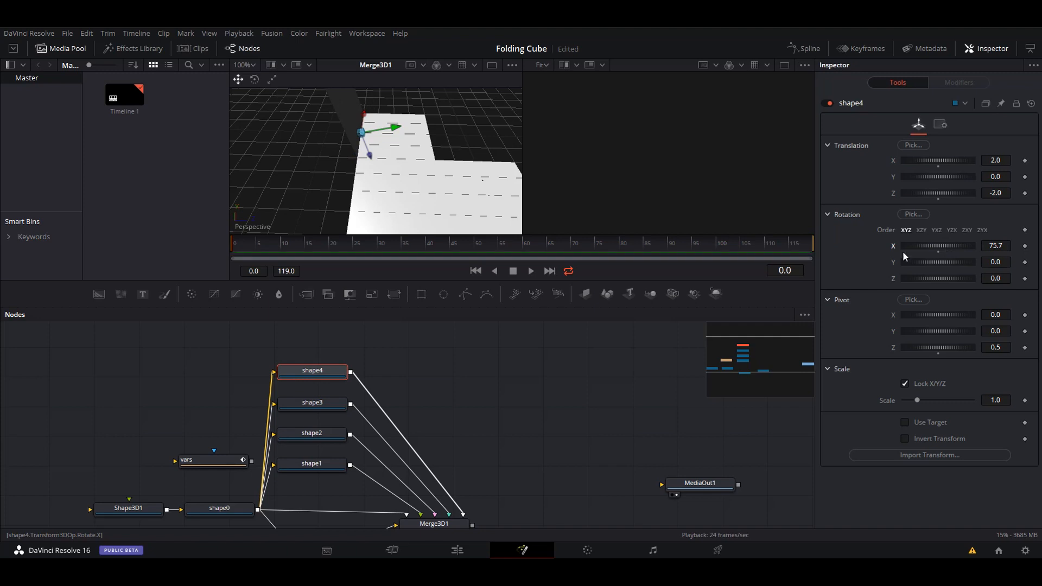
{"action": "left_click_drag", "start_coordinate": [339, 206], "coordinate": [424, 161]}
Drive shape4's X rotation with the expression vars.fold and play the animation briefly.
{"action": "right_click", "coordinate": [940, 246]}
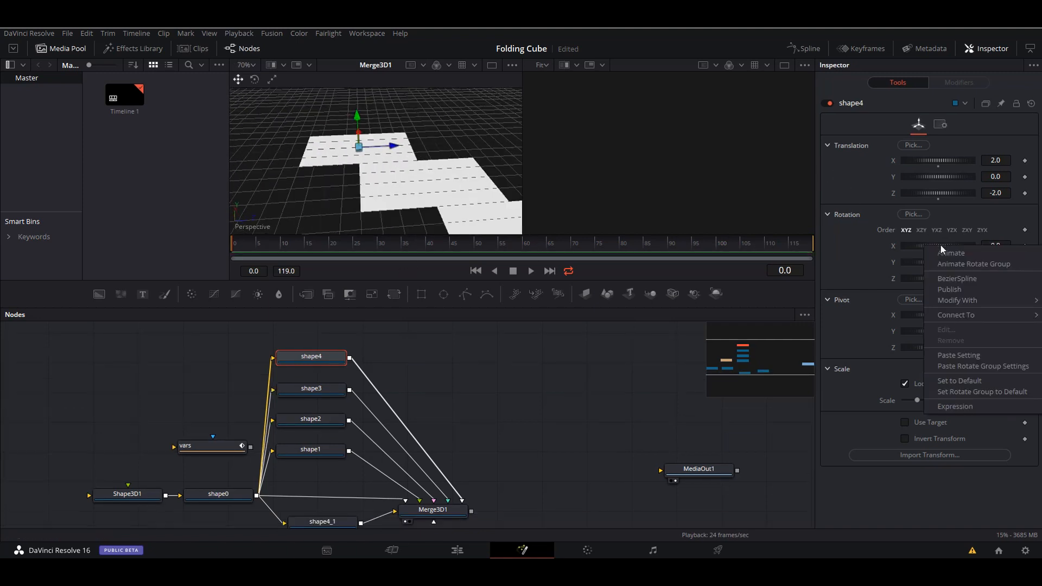
{"action": "left_click", "coordinate": [955, 406]}
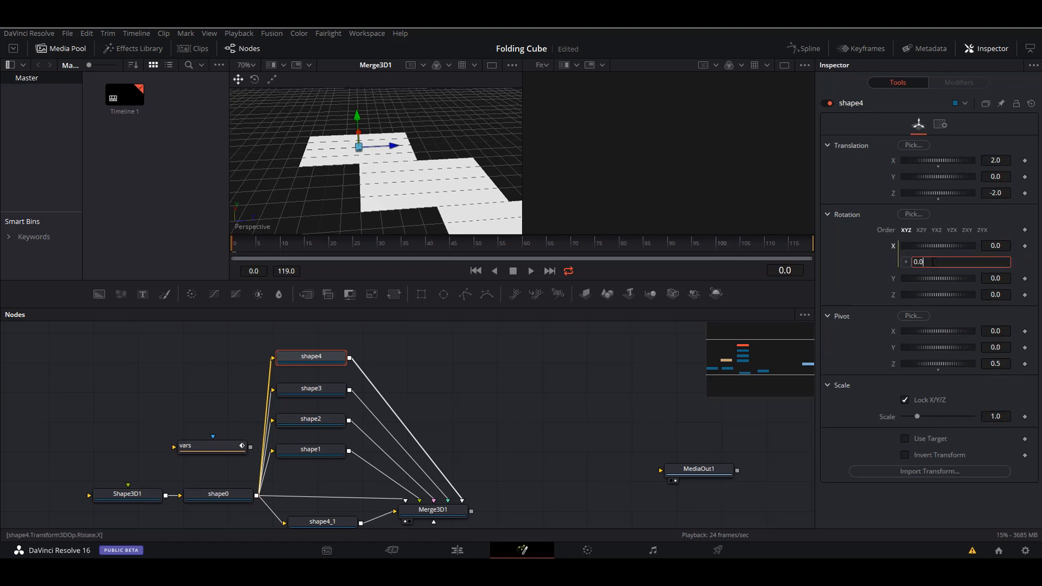
{"action": "type", "text": "vars.fold"}
{"action": "key", "text": "Return"}
{"action": "left_click", "coordinate": [527, 272]}
{"action": "left_click", "coordinate": [513, 271]}
Extend shape4's X rotation expression to vars.fold*90 and play the folding animation from the start.
{"action": "left_click", "coordinate": [964, 263]}
{"action": "type", "text": "*90"}
{"action": "key", "text": "Tab"}
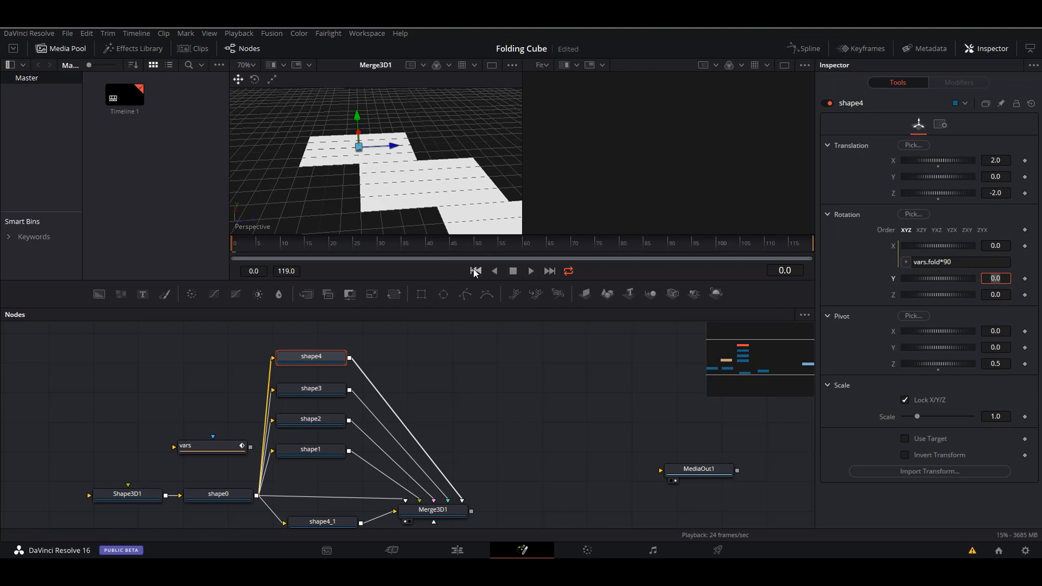
{"action": "left_click", "coordinate": [527, 272]}
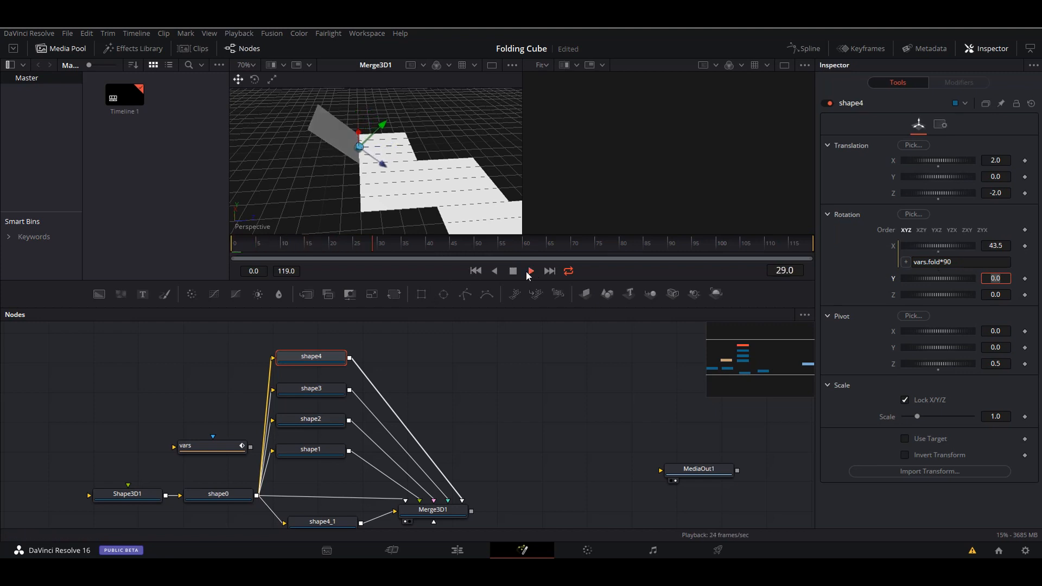
{"action": "left_click", "coordinate": [476, 271]}
{"action": "left_click", "coordinate": [476, 272]}
{"action": "left_click", "coordinate": [513, 271]}
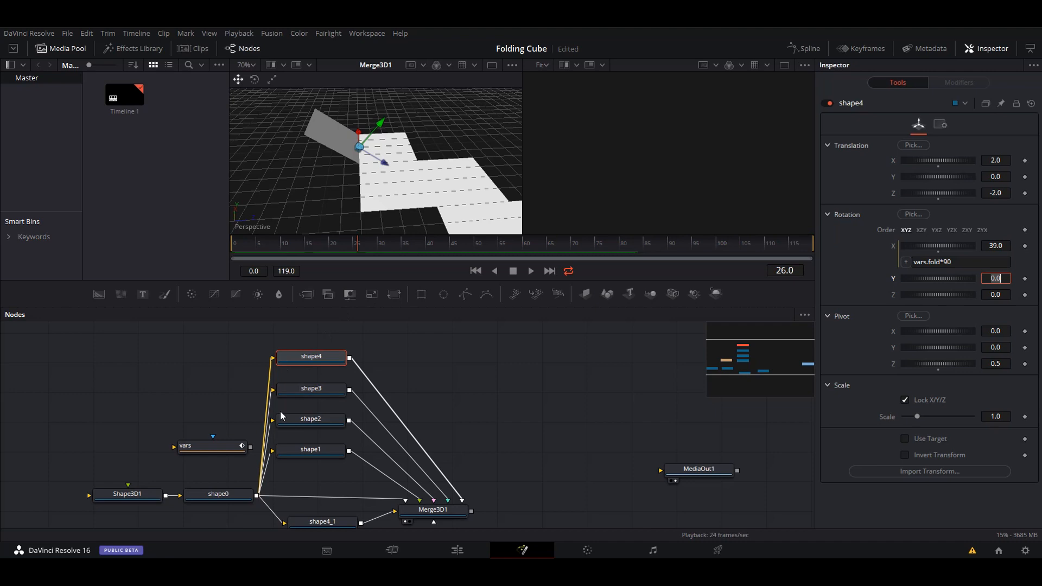
Show the fold curve of the vars node in the Spline editor.
{"action": "left_click", "coordinate": [224, 450]}
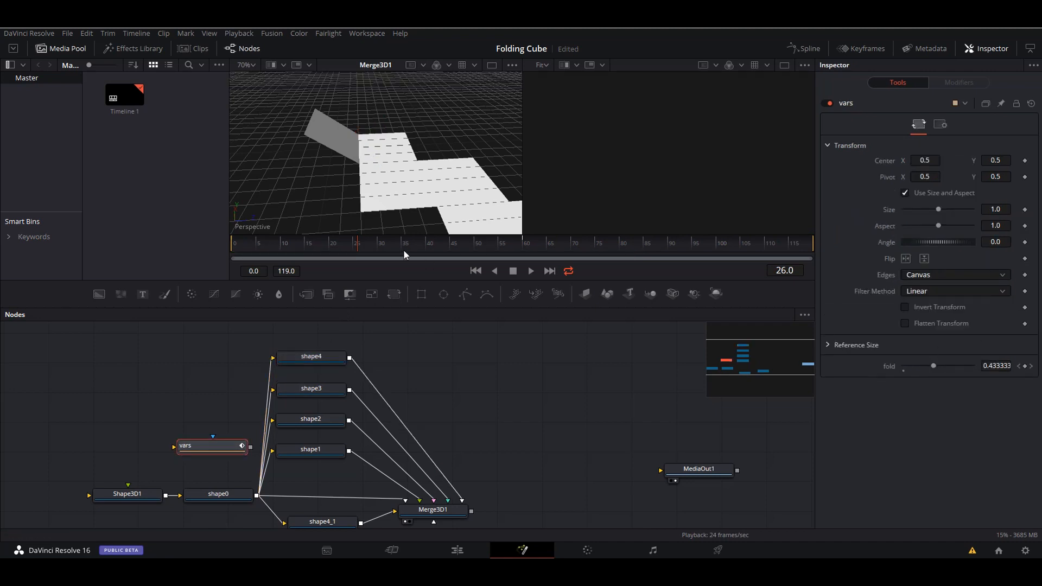
{"action": "right_click", "coordinate": [934, 366]}
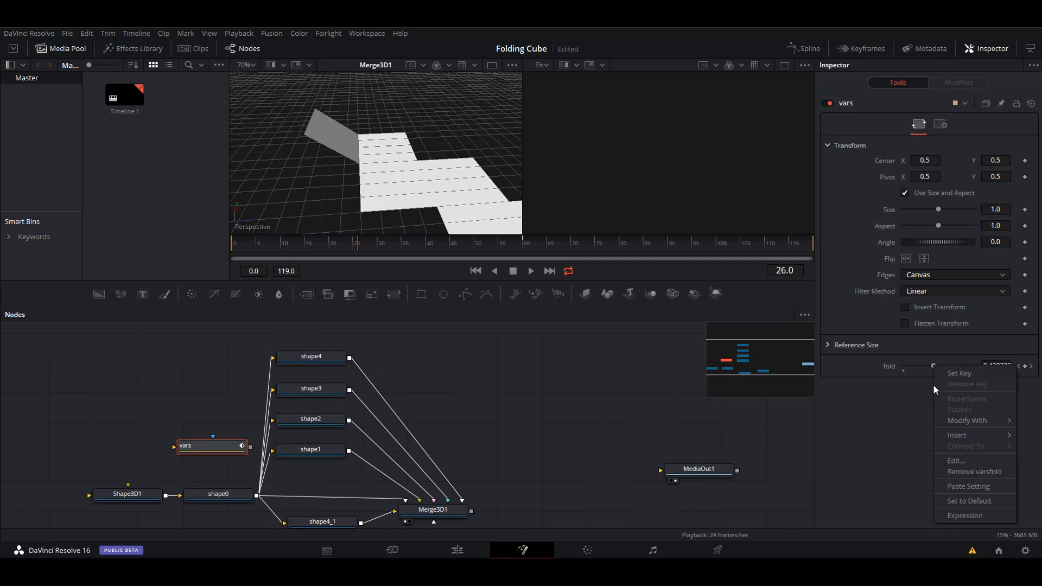
{"action": "left_click", "coordinate": [890, 448]}
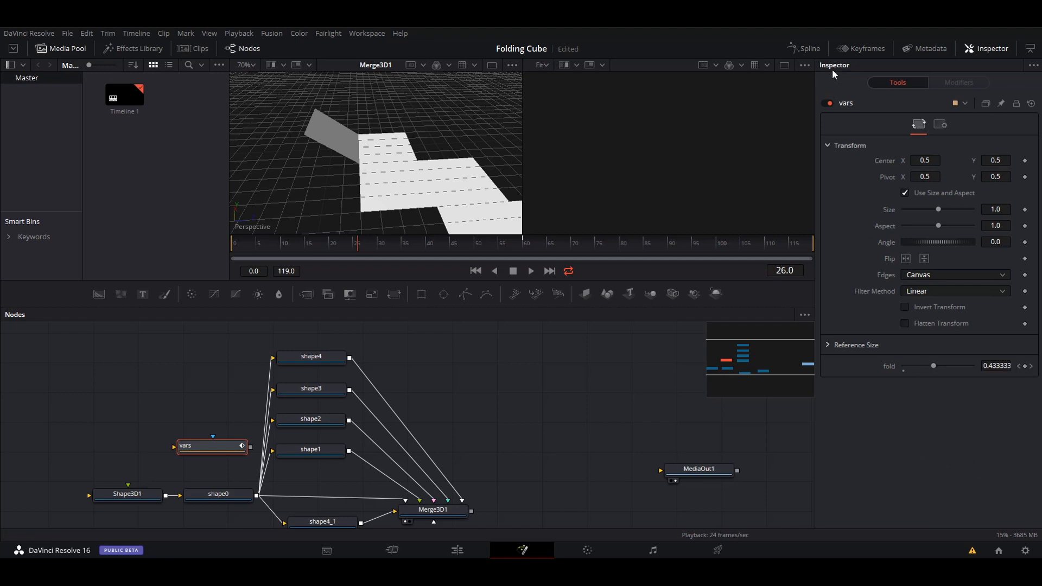
{"action": "left_click", "coordinate": [857, 52]}
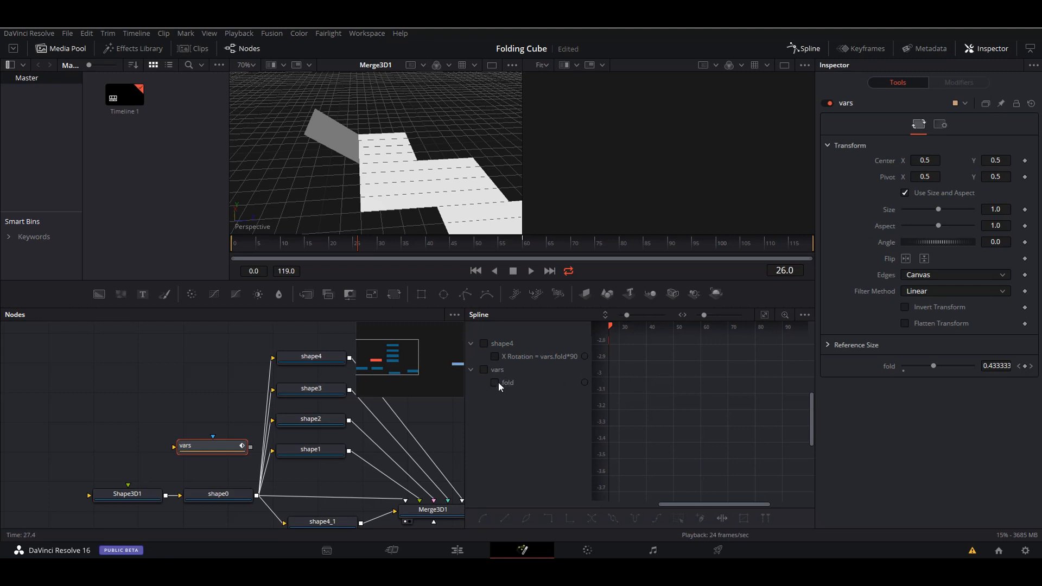
{"action": "left_click", "coordinate": [495, 383]}
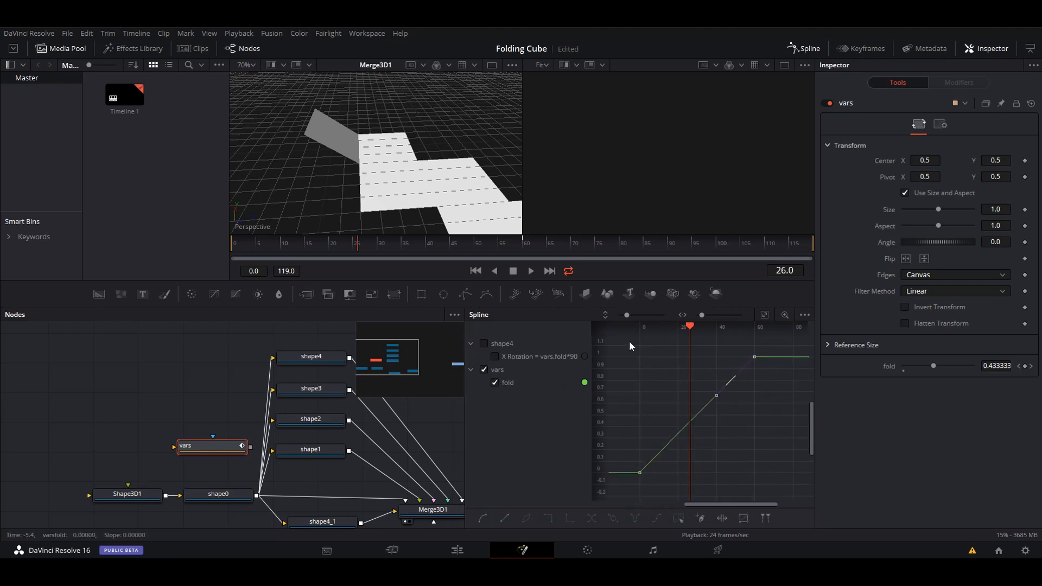
Select all fold keyframes and compress them with the Shape Box so the last key lands at about frame 30.
{"action": "left_click_drag", "start_coordinate": [627, 342], "coordinate": [759, 491]}
{"action": "left_click", "coordinate": [744, 518]}
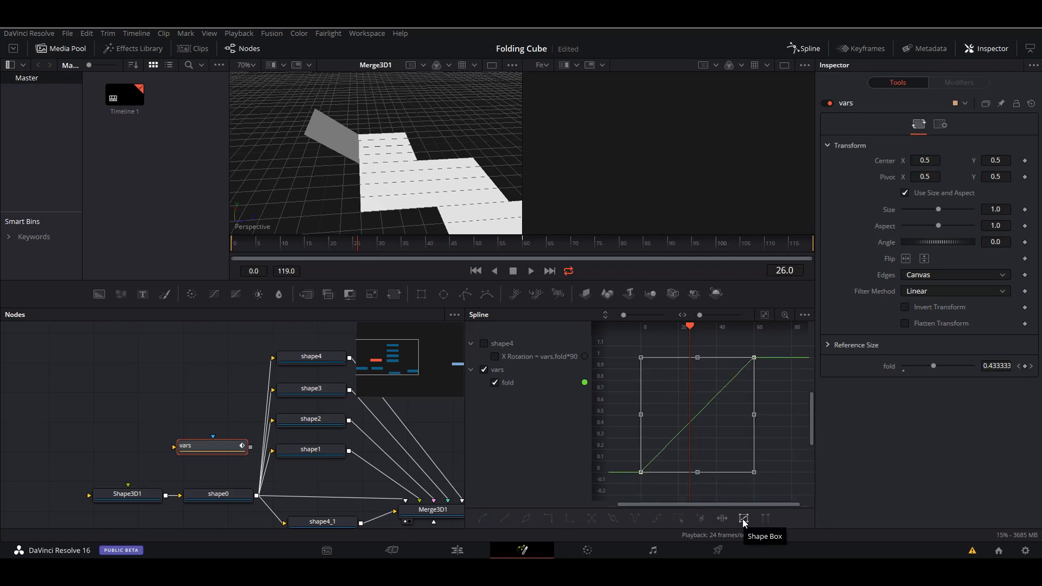
{"action": "left_click_drag", "start_coordinate": [751, 414], "coordinate": [716, 415]}
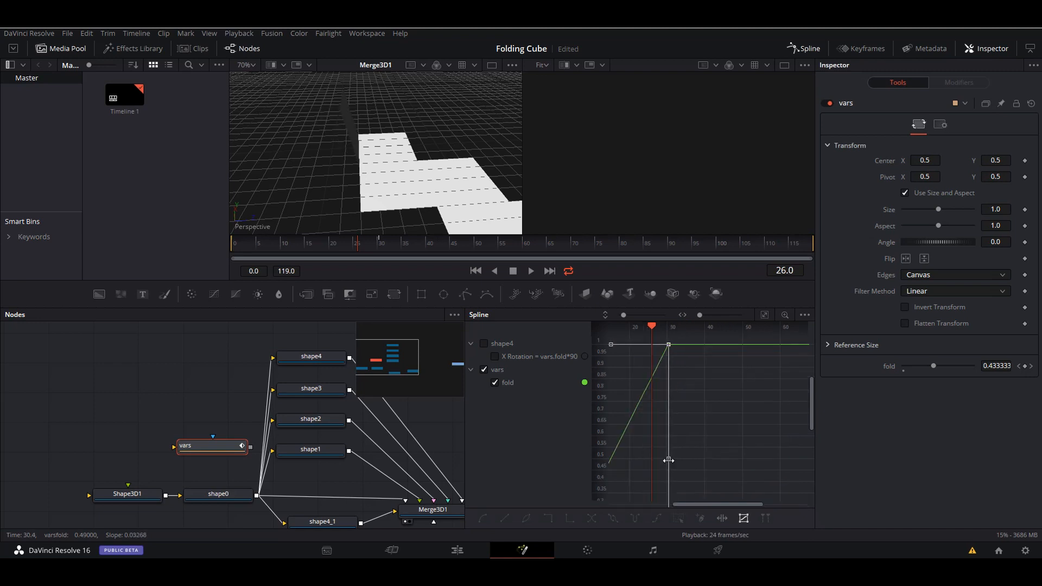
Nudge the end of the compressed fold curve slightly earlier, then play and scrub the folding animation to frame 34.
{"action": "left_click_drag", "start_coordinate": [667, 461], "coordinate": [664, 461]}
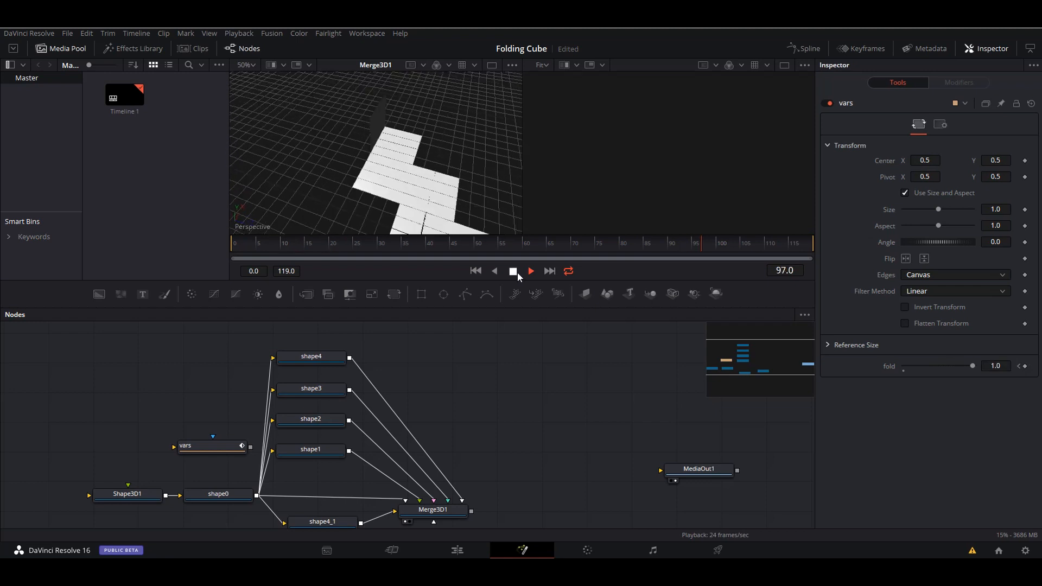
{"action": "left_click", "coordinate": [513, 271]}
{"action": "left_click_drag", "start_coordinate": [349, 247], "coordinate": [401, 262]}
Try rotating shape3 and shape4 individually about their Z axes.
{"action": "left_click", "coordinate": [127, 494]}
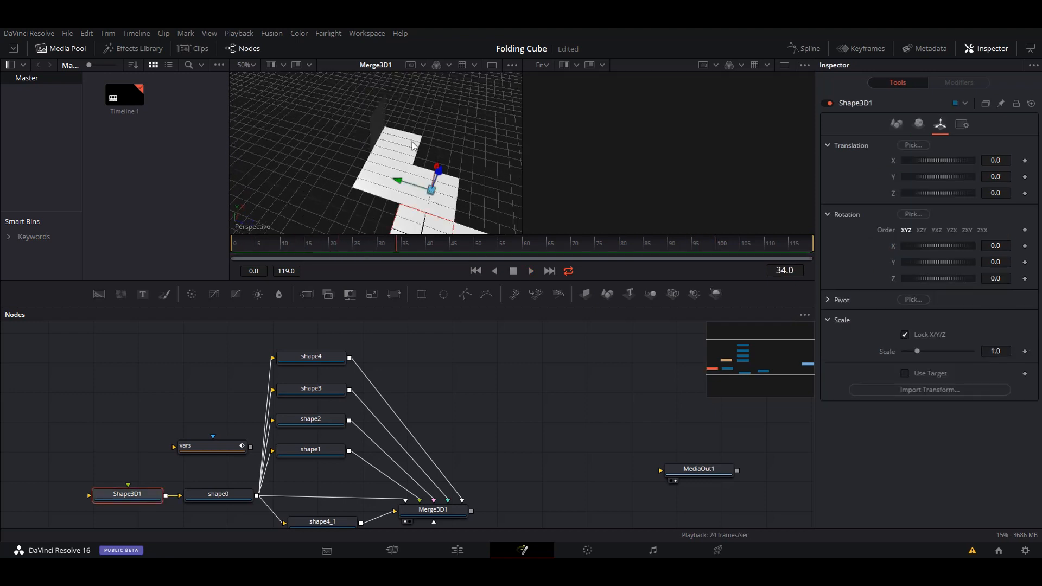
{"action": "left_click", "coordinate": [311, 389]}
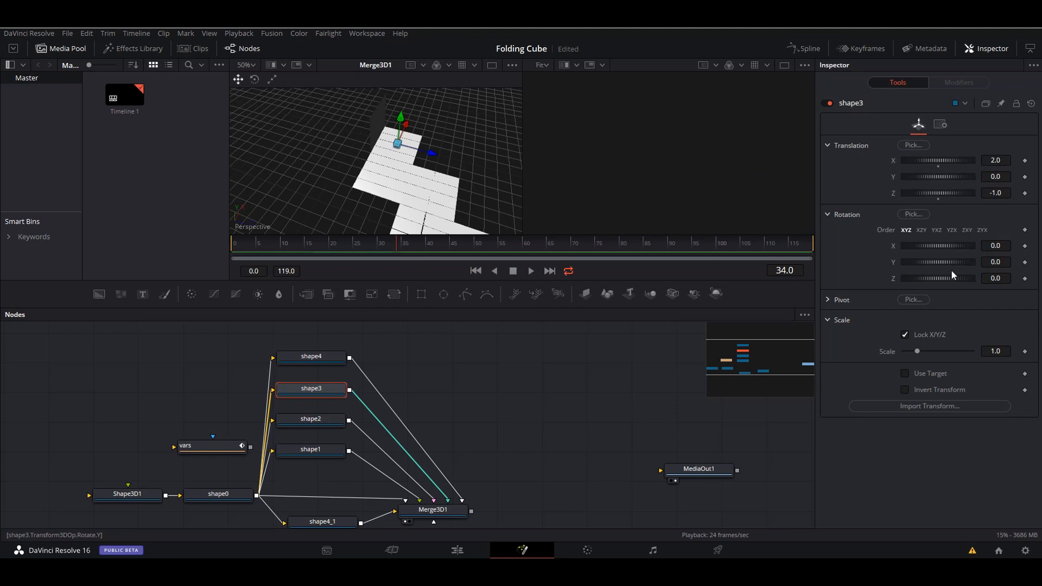
{"action": "left_click_drag", "start_coordinate": [940, 278], "coordinate": [962, 278]}
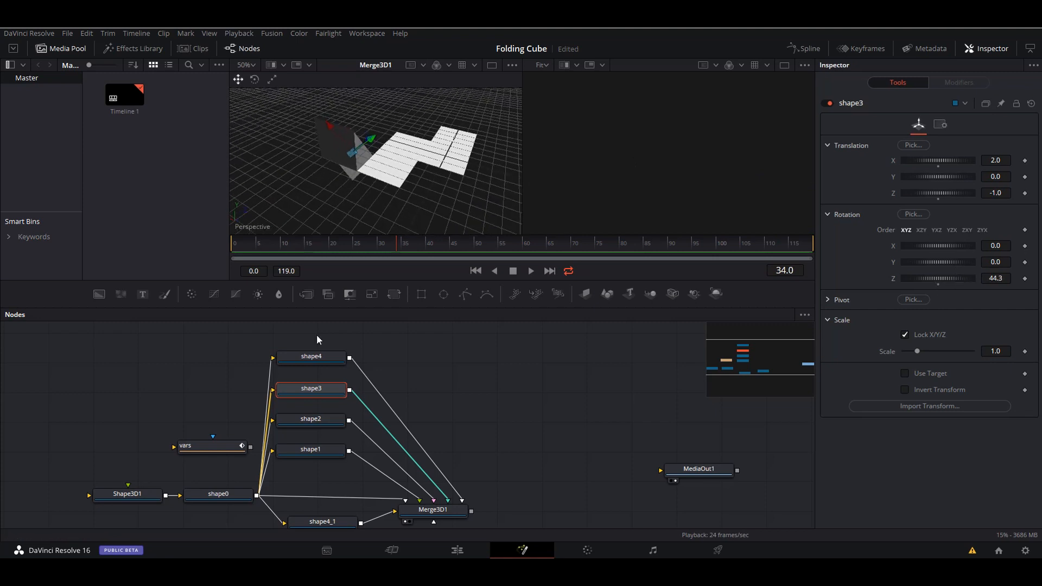
{"action": "left_click", "coordinate": [320, 358]}
{"action": "left_click_drag", "start_coordinate": [946, 296], "coordinate": [953, 294]}
{"action": "left_click_drag", "start_coordinate": [372, 151], "coordinate": [139, 166]}
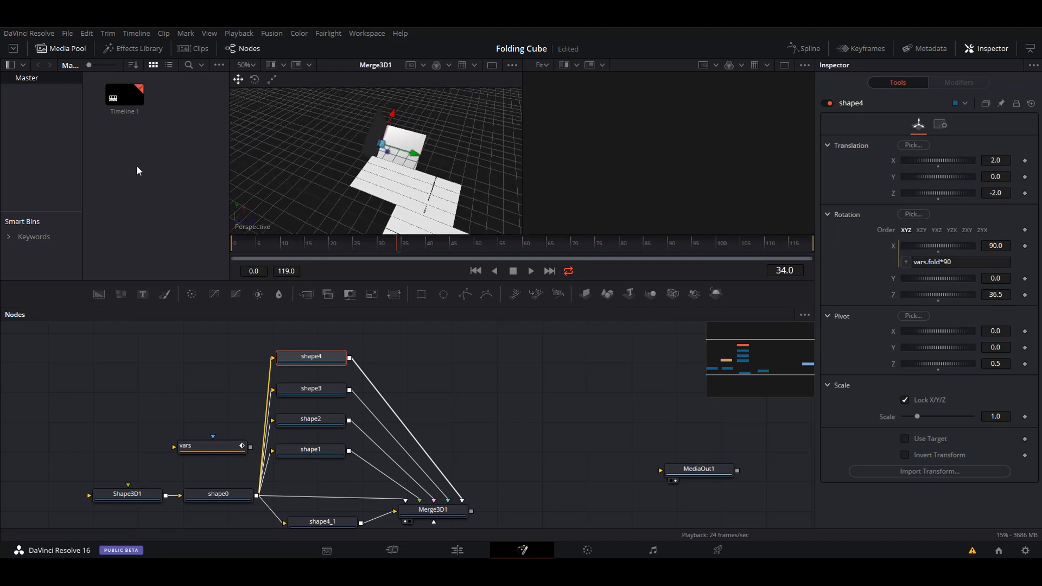
{"action": "left_click_drag", "start_coordinate": [138, 165], "coordinate": [135, 165]}
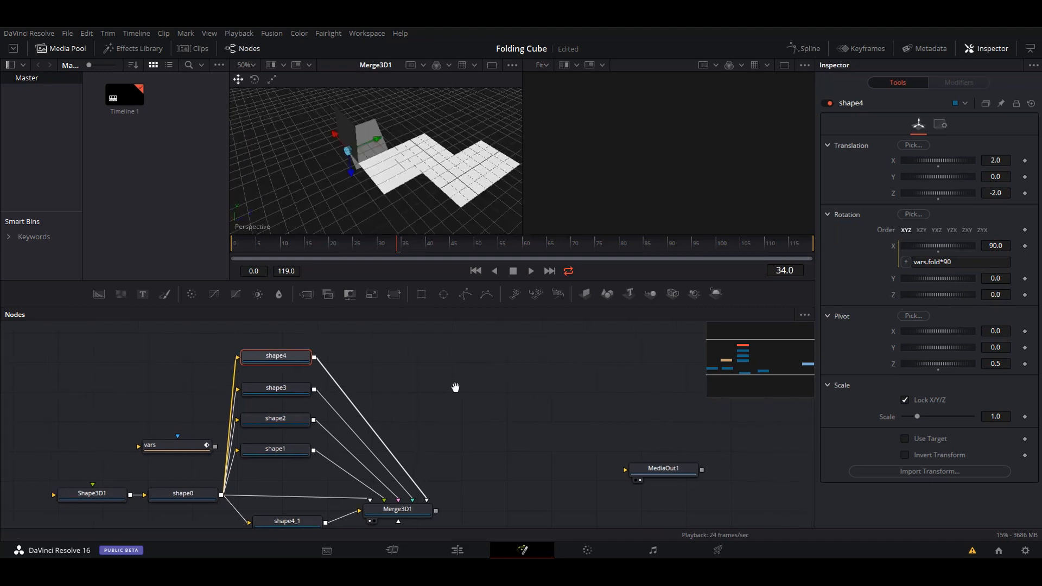
{"action": "left_click_drag", "start_coordinate": [456, 387], "coordinate": [441, 382]}
{"action": "left_click", "coordinate": [260, 384]}
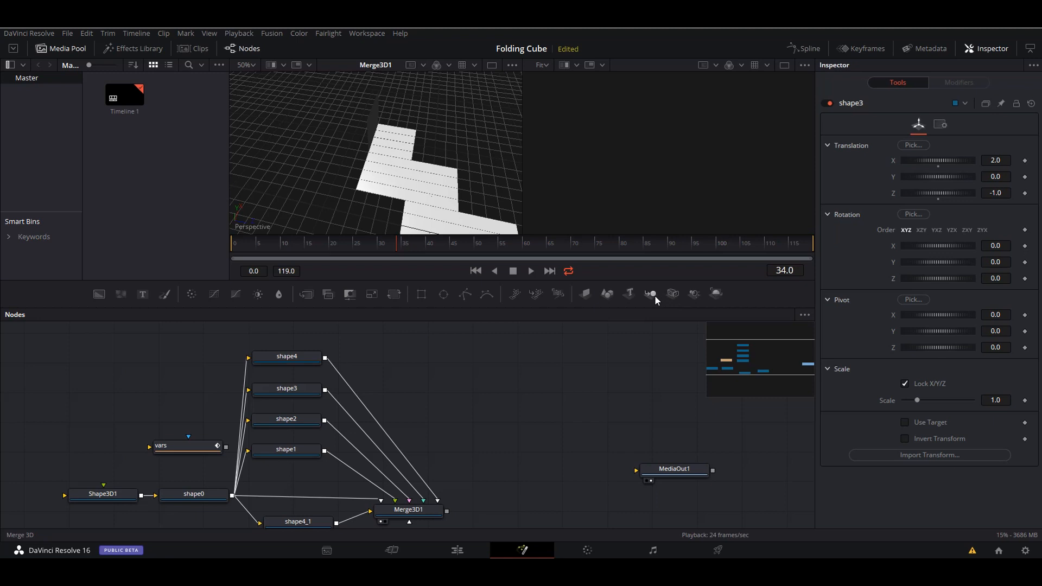
Add a second Merge 3D node, connect shape3 and shape4 to it, and show it in the second viewer.
{"action": "left_click_drag", "start_coordinate": [416, 377], "coordinate": [410, 383]}
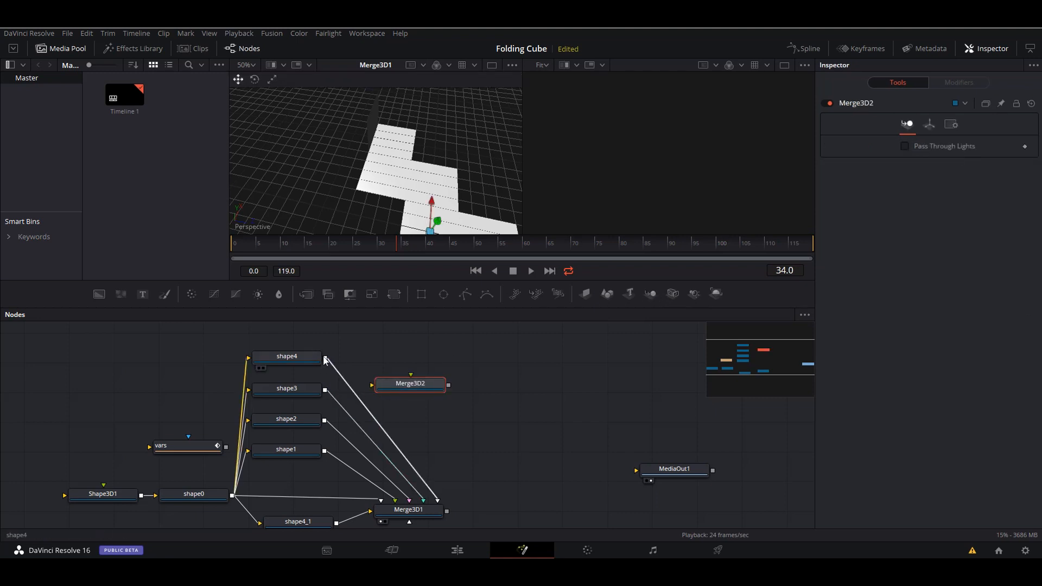
{"action": "left_click_drag", "start_coordinate": [326, 391], "coordinate": [380, 386]}
{"action": "left_click_drag", "start_coordinate": [326, 358], "coordinate": [411, 376]}
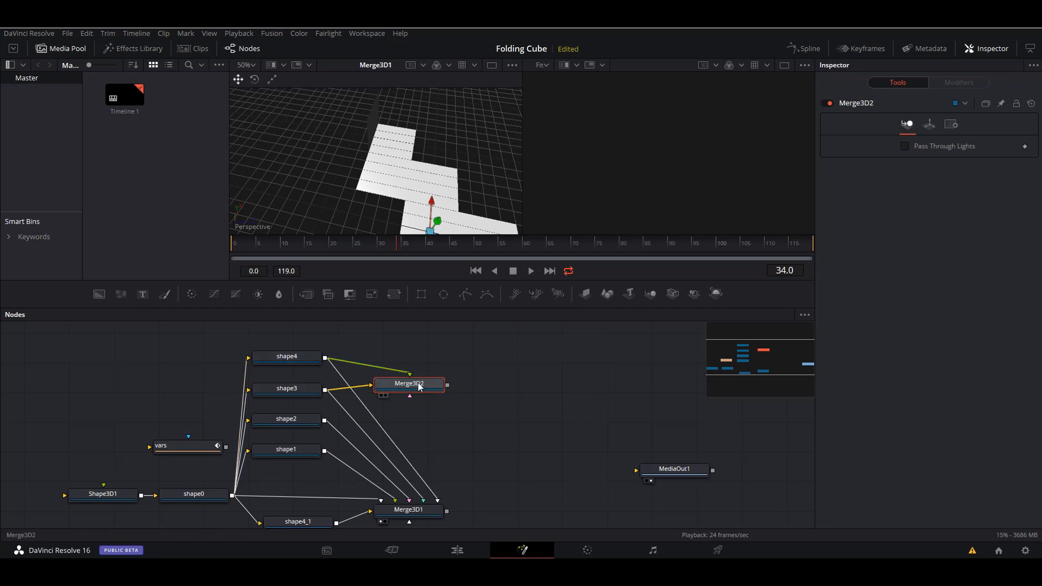
{"action": "key", "text": "2"}
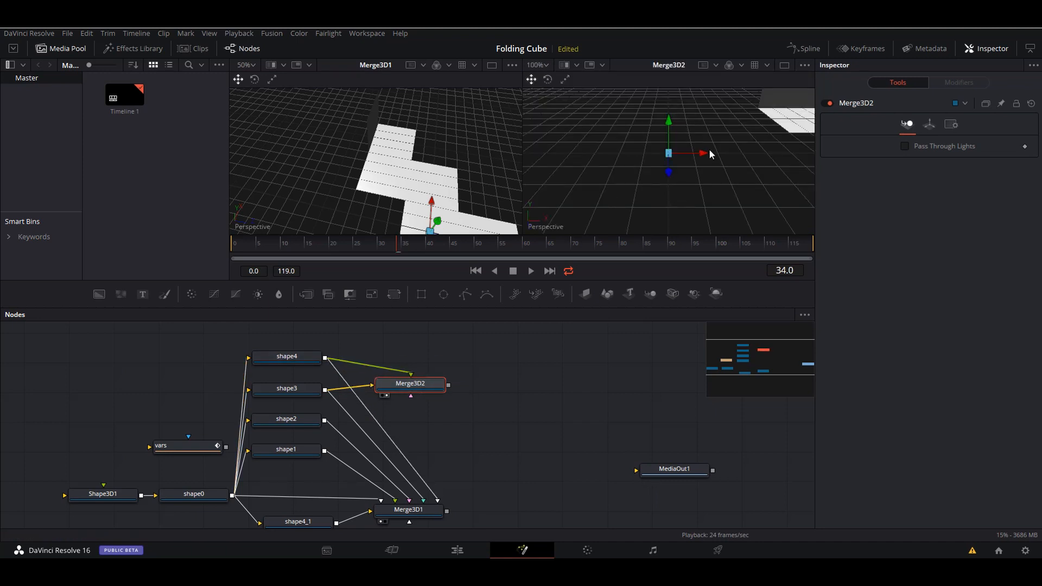
{"action": "left_click_drag", "start_coordinate": [686, 154], "coordinate": [668, 195]}
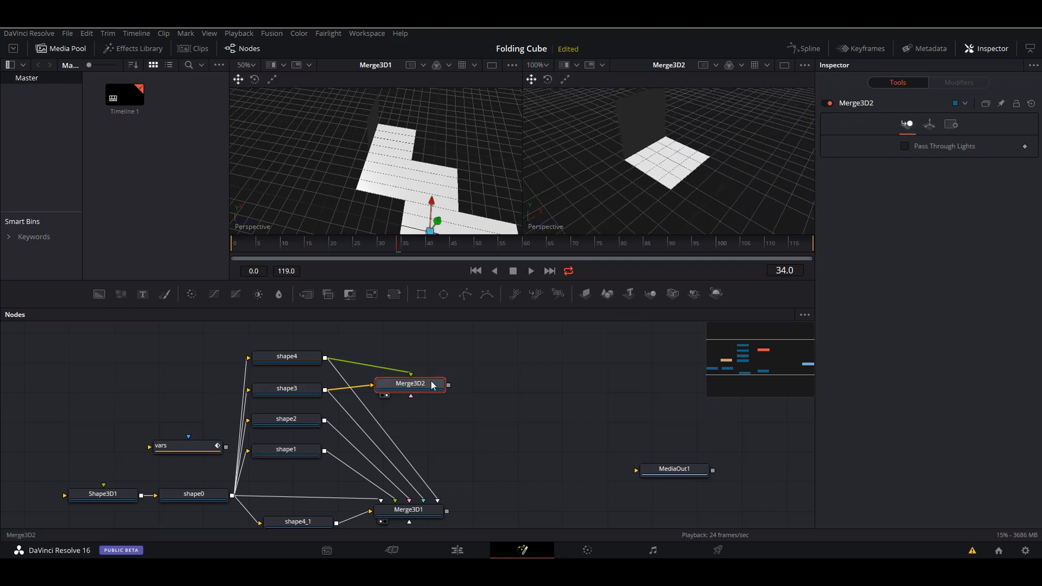
Disconnect shape3 and shape4 from Merge3D1 and feed Merge3D2's output into Merge3D1 instead.
{"action": "left_click_drag", "start_coordinate": [433, 386], "coordinate": [438, 387]}
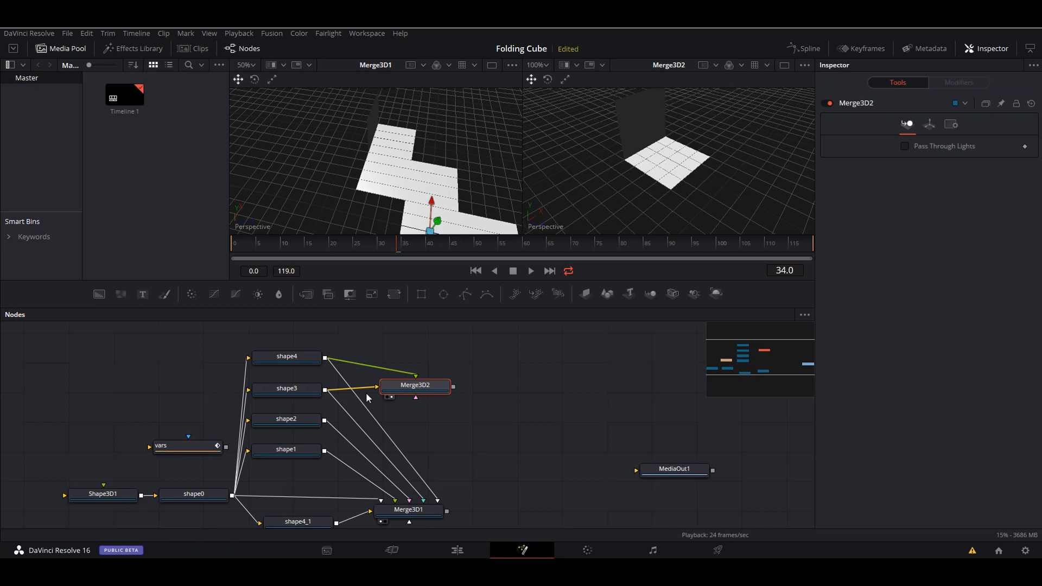
{"action": "left_click_drag", "start_coordinate": [436, 497], "coordinate": [439, 449]}
{"action": "left_click_drag", "start_coordinate": [455, 389], "coordinate": [435, 501]}
{"action": "left_click_drag", "start_coordinate": [429, 385], "coordinate": [429, 387]}
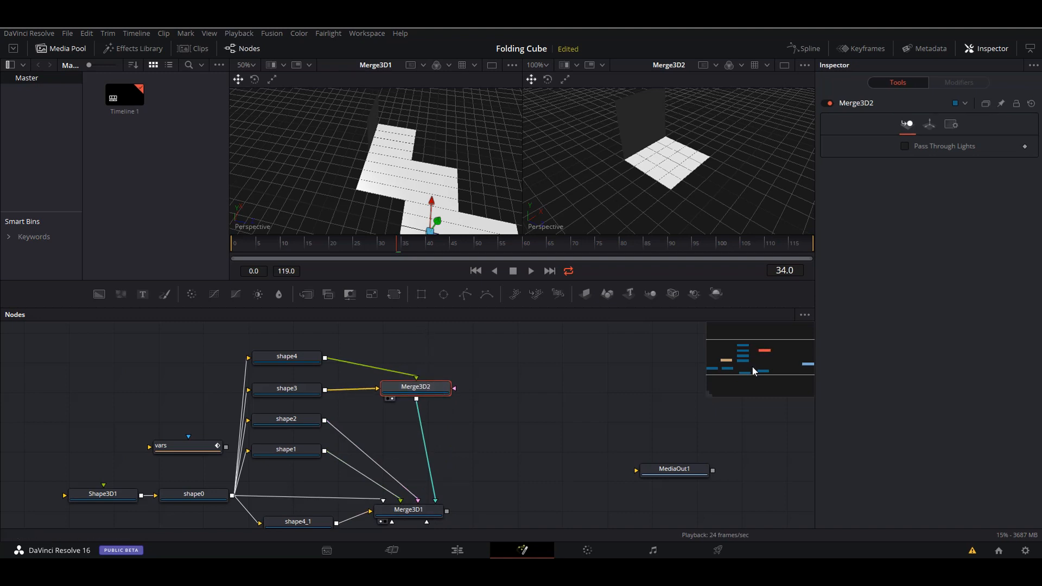
Try rotating Merge3D2 about its X and Y axes with the default pivot.
{"action": "left_click", "coordinate": [930, 125]}
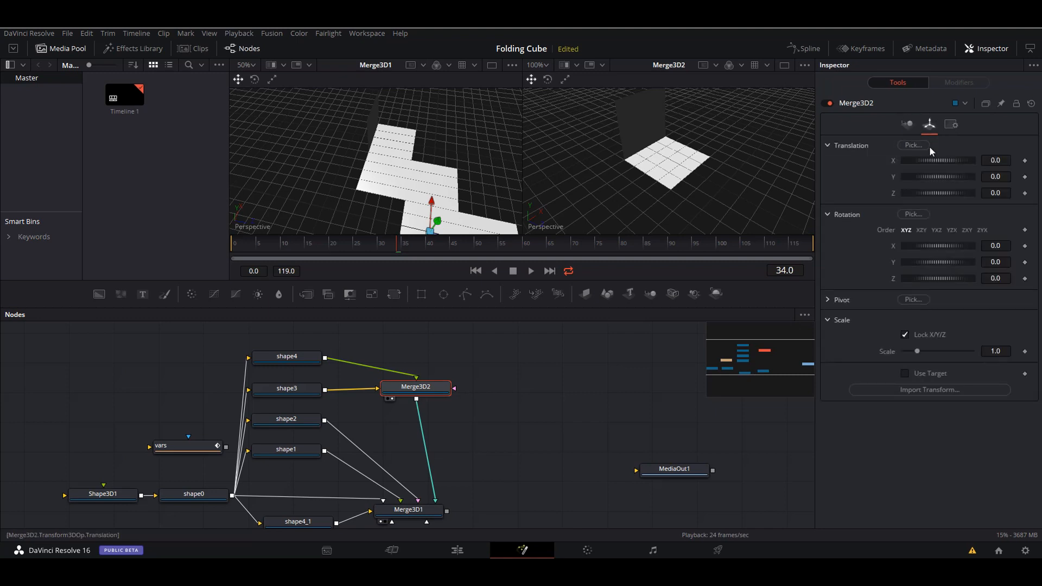
{"action": "left_click_drag", "start_coordinate": [940, 244], "coordinate": [951, 264]}
{"action": "double_click", "coordinate": [938, 244]}
{"action": "double_click", "coordinate": [951, 264]}
Set Merge3D2's pivot to X 1.5 and Z -1.
{"action": "left_click", "coordinate": [830, 300]}
{"action": "left_click", "coordinate": [830, 300]}
{"action": "left_click", "coordinate": [829, 300]}
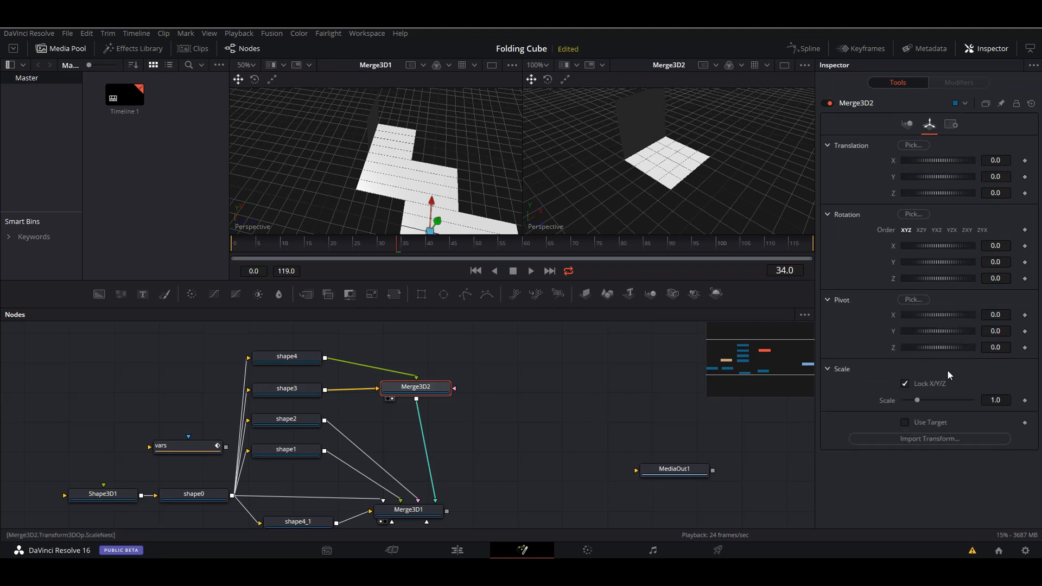
{"action": "mouse_move", "coordinate": [945, 349]}
{"action": "left_mouse_down"}
{"action": "mouse_move", "coordinate": [959, 347]}
{"action": "mouse_move", "coordinate": [917, 350]}
{"action": "mouse_move", "coordinate": [938, 350]}
{"action": "left_mouse_up"}
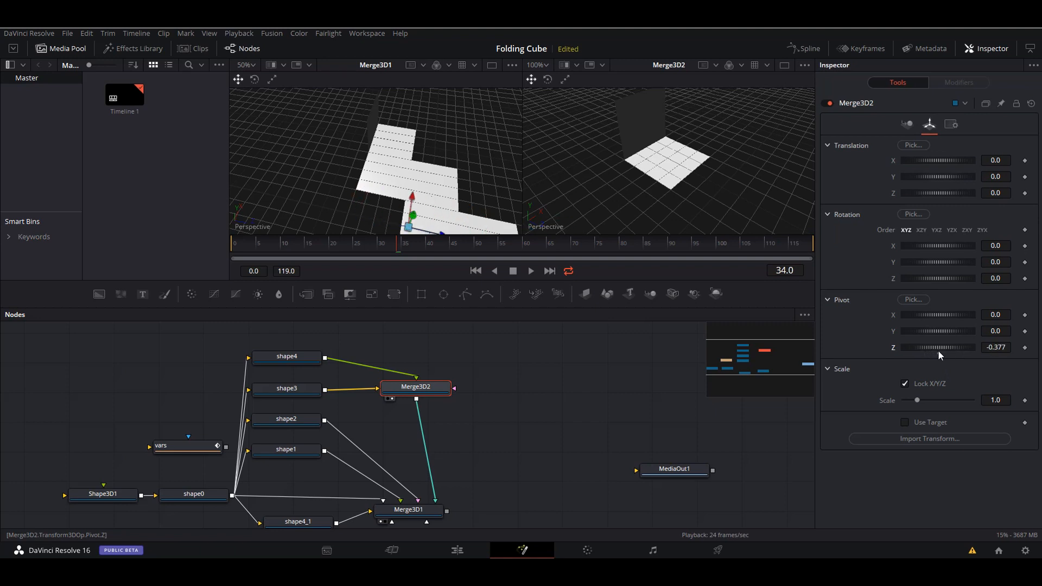
{"action": "left_click_drag", "start_coordinate": [951, 315], "coordinate": [979, 315]}
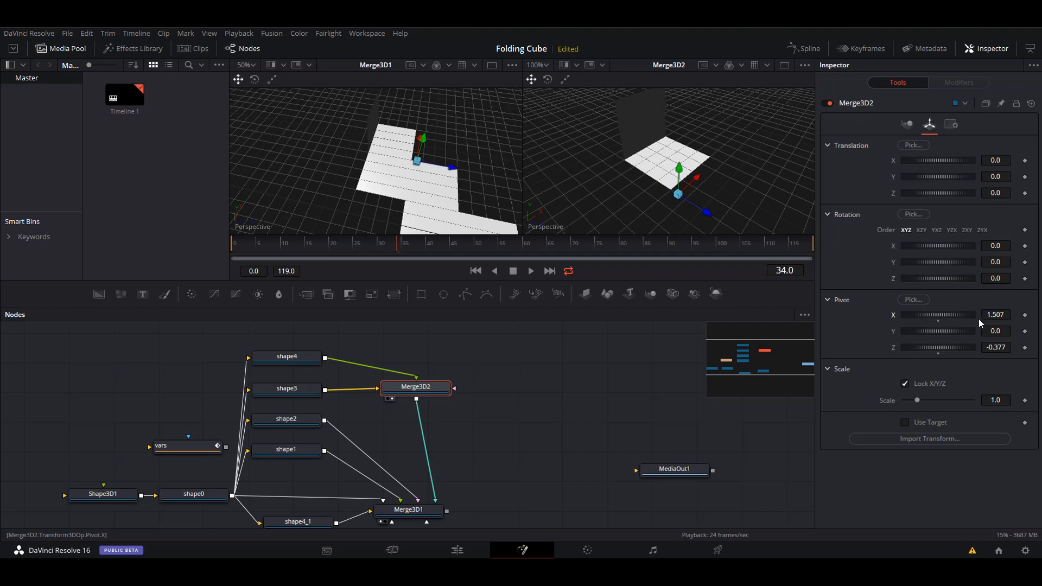
{"action": "left_click", "coordinate": [994, 315]}
{"action": "double_click", "coordinate": [999, 315]}
{"action": "type", "text": "1.5"}
{"action": "key", "text": "Tab"}
{"action": "left_click_drag", "start_coordinate": [961, 350], "coordinate": [943, 350]}
{"action": "double_click", "coordinate": [994, 348]}
{"action": "type", "text": "-1"}
{"action": "key", "text": "Return"}
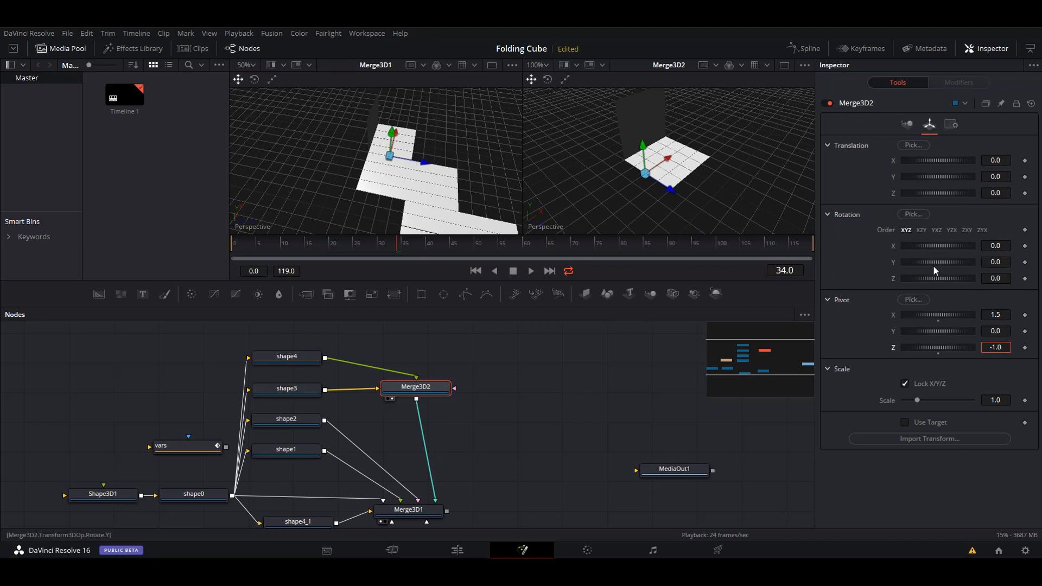
Test Merge3D2's Z rotation around the new pivot and review the rotation expression on shape4.
{"action": "mouse_move", "coordinate": [934, 276]}
{"action": "left_mouse_down"}
{"action": "mouse_move", "coordinate": [952, 276]}
{"action": "mouse_move", "coordinate": [933, 278]}
{"action": "mouse_move", "coordinate": [941, 276]}
{"action": "left_mouse_up"}
{"action": "double_click", "coordinate": [939, 280]}
{"action": "left_click_drag", "start_coordinate": [431, 390], "coordinate": [424, 392]}
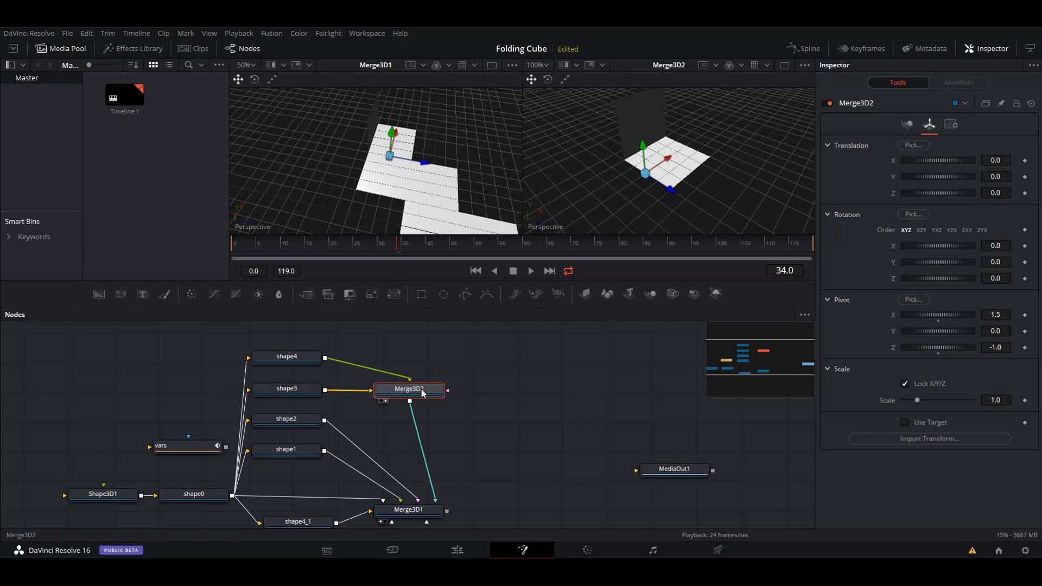
{"action": "left_click", "coordinate": [295, 359]}
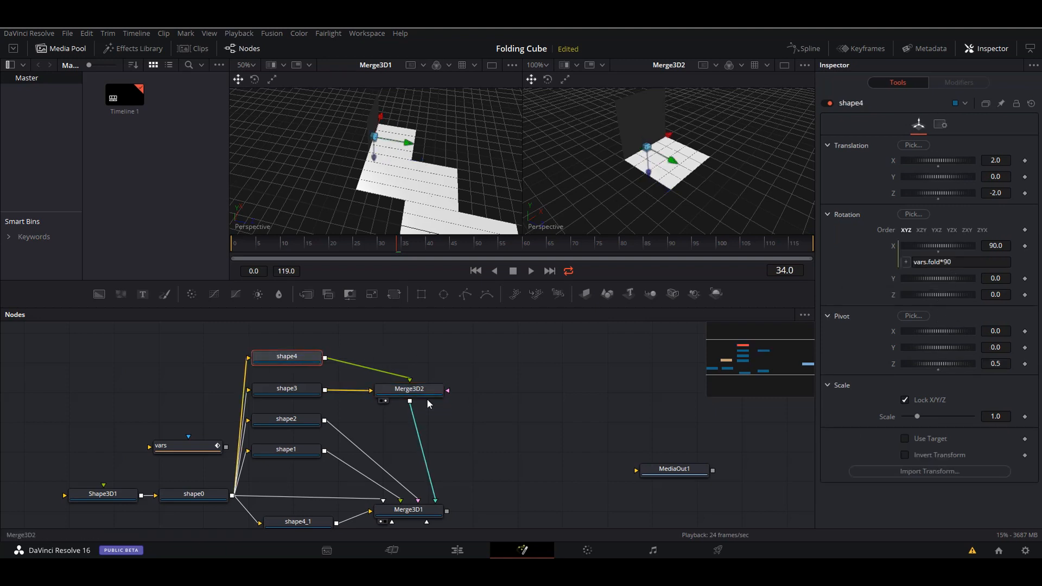
{"action": "left_click", "coordinate": [412, 392]}
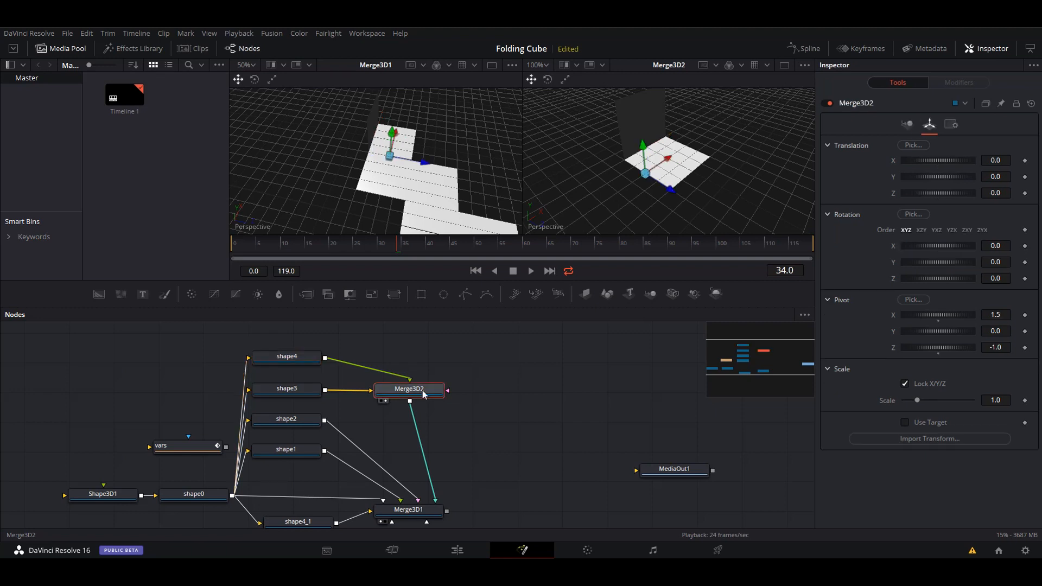
Add an expression to Merge3D2's Z rotation, starting it with shape4:GetValue("").
{"action": "left_click_drag", "start_coordinate": [943, 278], "coordinate": [947, 278]}
{"action": "right_click", "coordinate": [946, 278]}
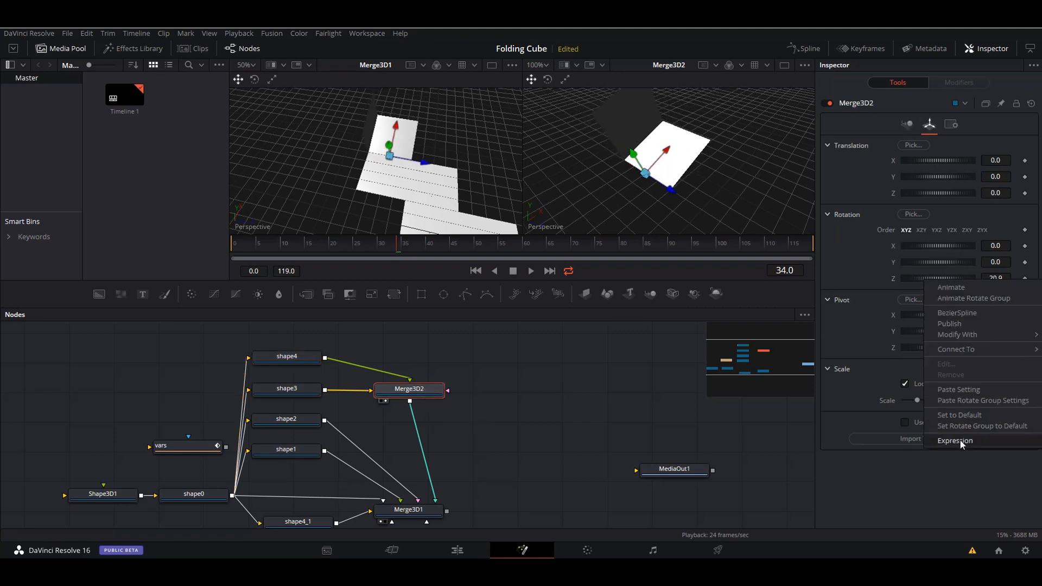
{"action": "left_click", "coordinate": [959, 438]}
{"action": "left_click", "coordinate": [956, 293]}
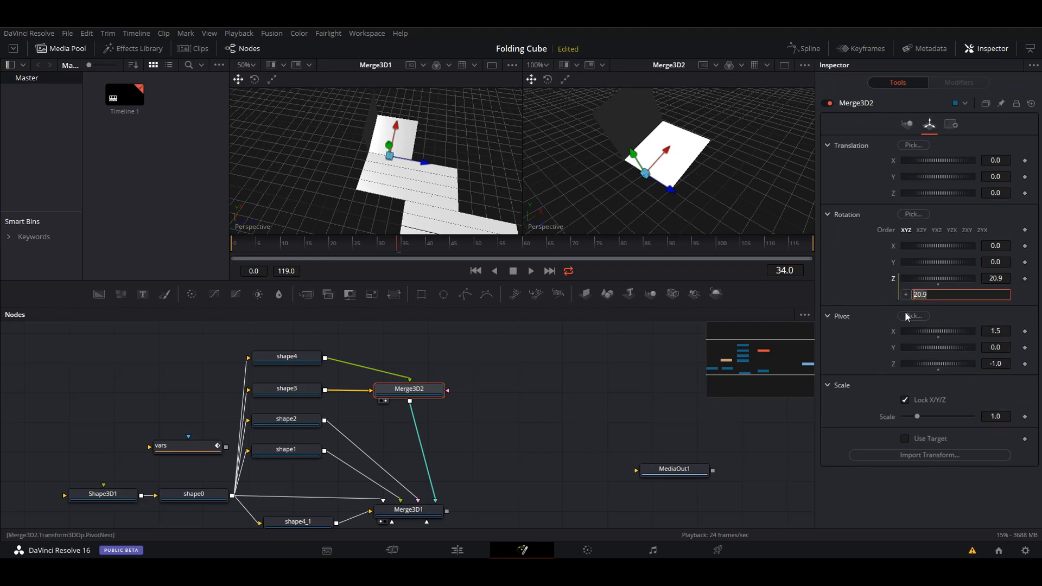
{"action": "type", "text": "var"}
{"action": "key", "text": "BackSpace"}
{"action": "key", "text": "BackSpace"}
{"action": "key", "text": "BackSpace"}
{"action": "type", "text": "shape4:GetValue(\"\""}
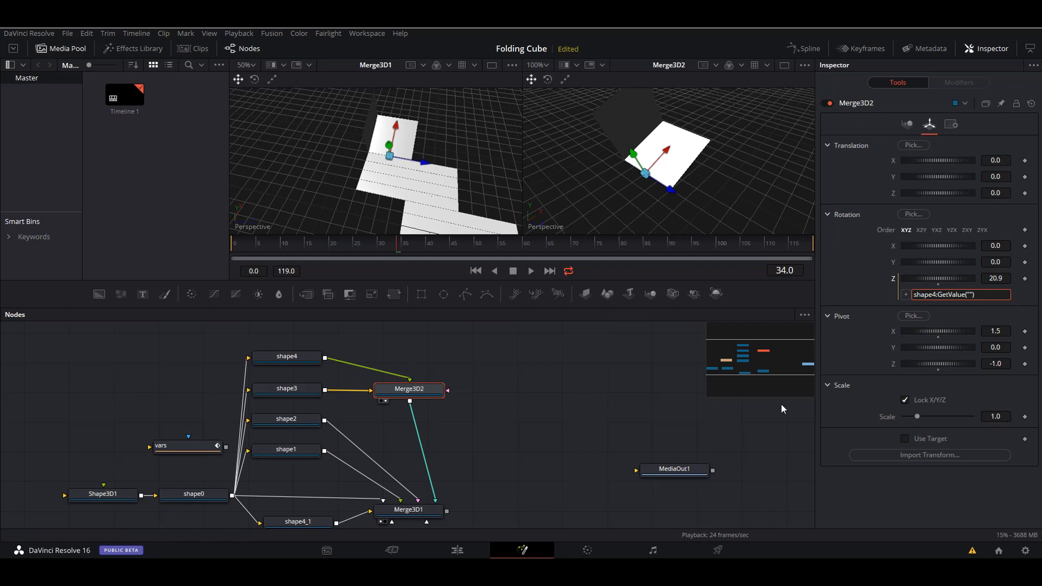
Look up shape4's X rotation parameter name and complete Merge3D2's Z rotation expression as shape4:GetValue("Transform3DOp.Rotate.X",time).
{"action": "left_click", "coordinate": [299, 355]}
{"action": "left_click", "coordinate": [298, 355]}
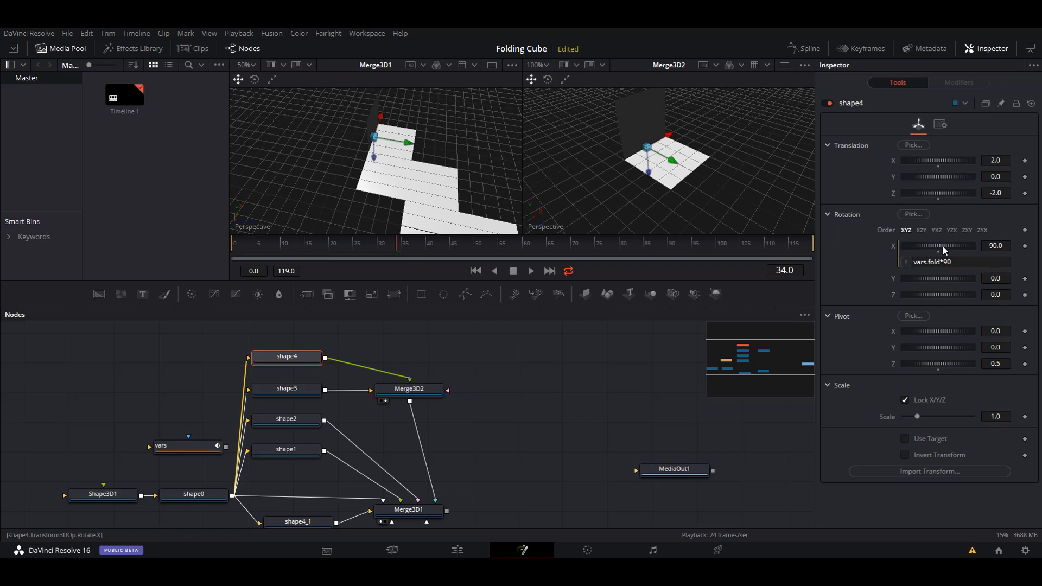
{"action": "left_click", "coordinate": [430, 390]}
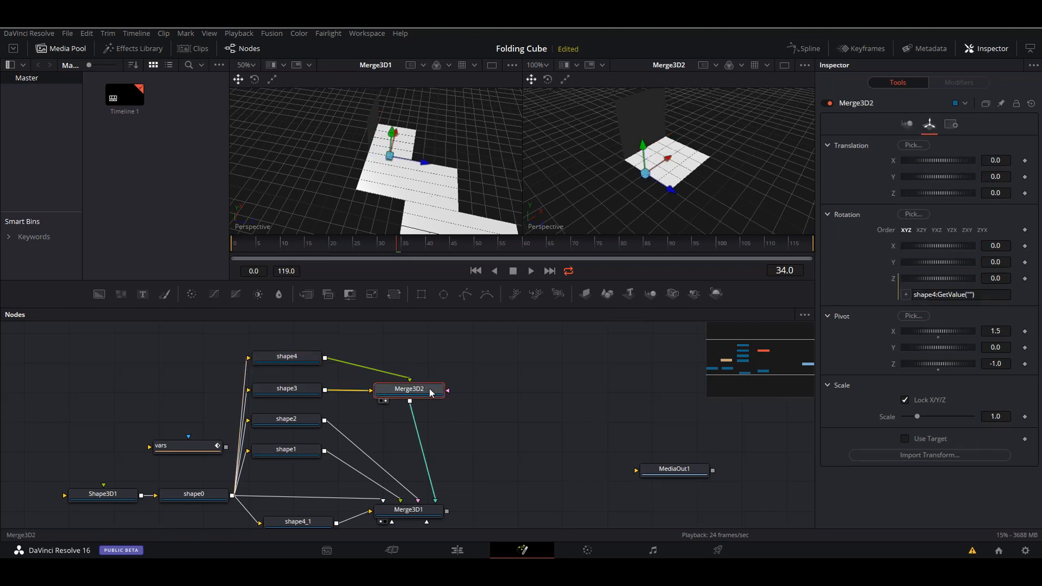
{"action": "left_click", "coordinate": [972, 297]}
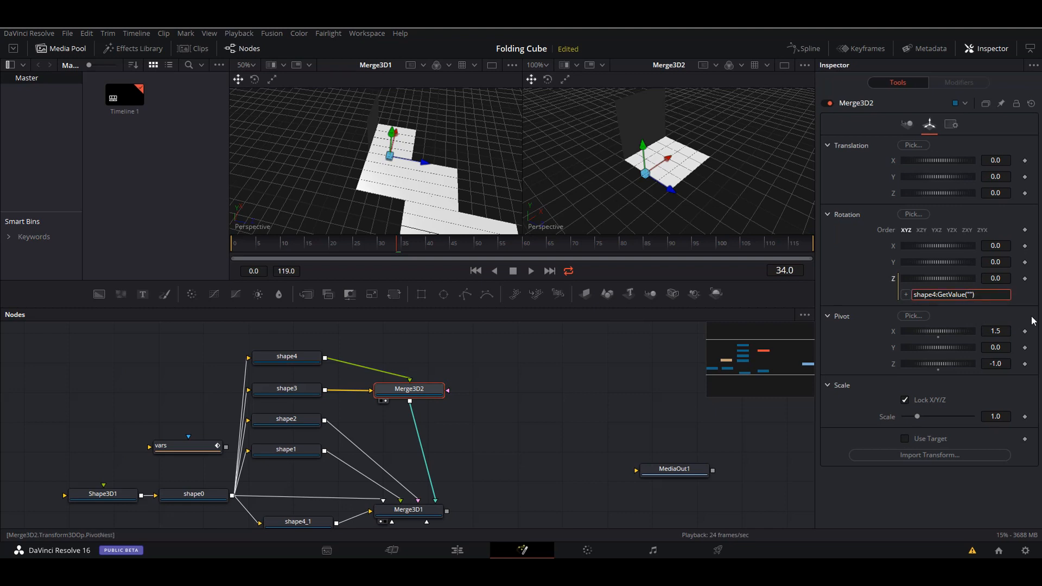
{"action": "type", "text": "Tranform3DOp.Rotate.X\""}
{"action": "type", "text": ")"}
{"action": "key", "text": "Return"}
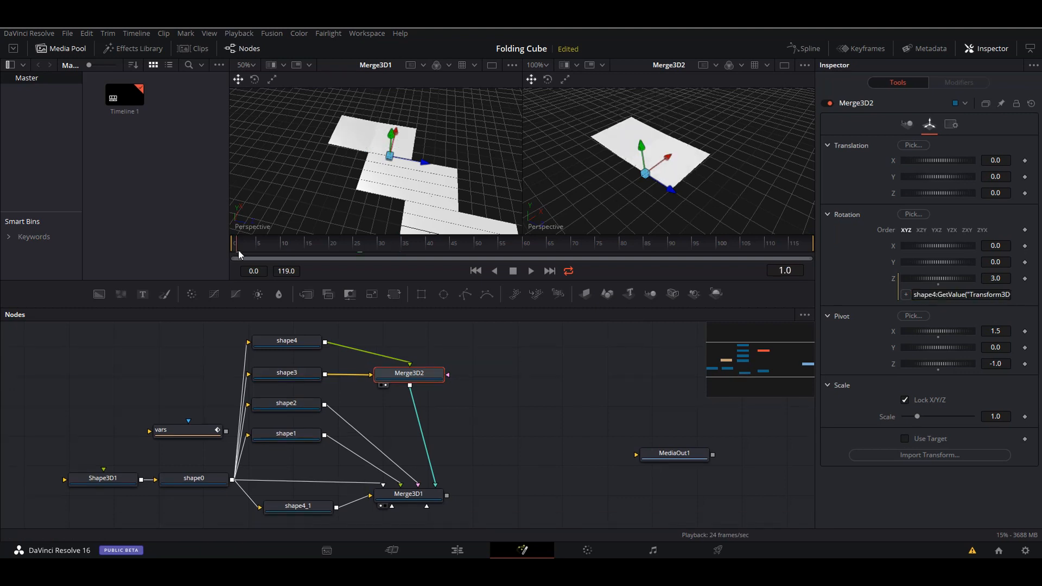
Scrub the timeline from frame 0 to about frame 16 to check how shape3 and shape4 fold together.
{"action": "left_click_drag", "start_coordinate": [269, 248], "coordinate": [379, 243]}
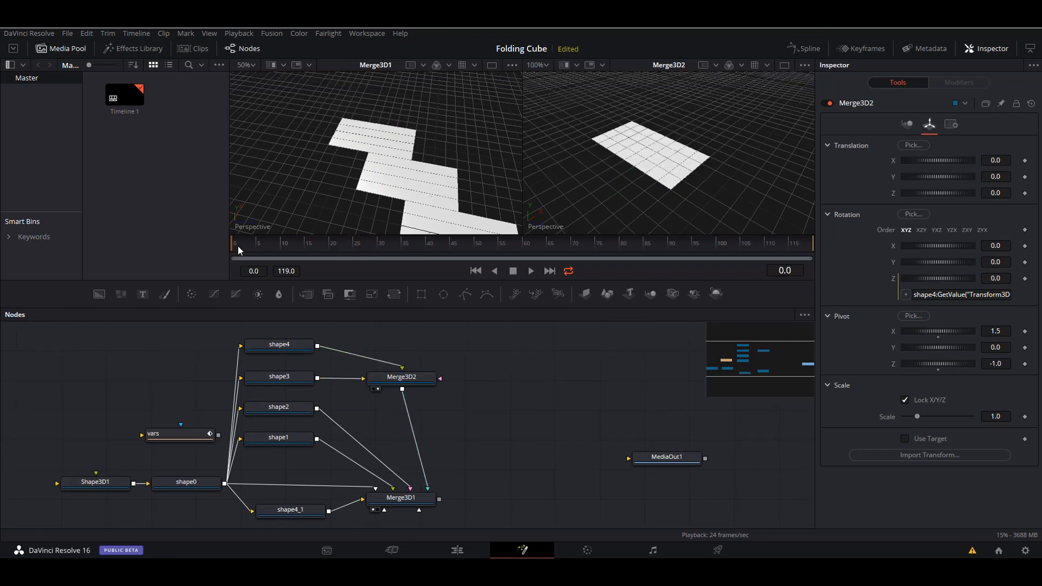
{"action": "left_click_drag", "start_coordinate": [235, 245], "coordinate": [263, 245]}
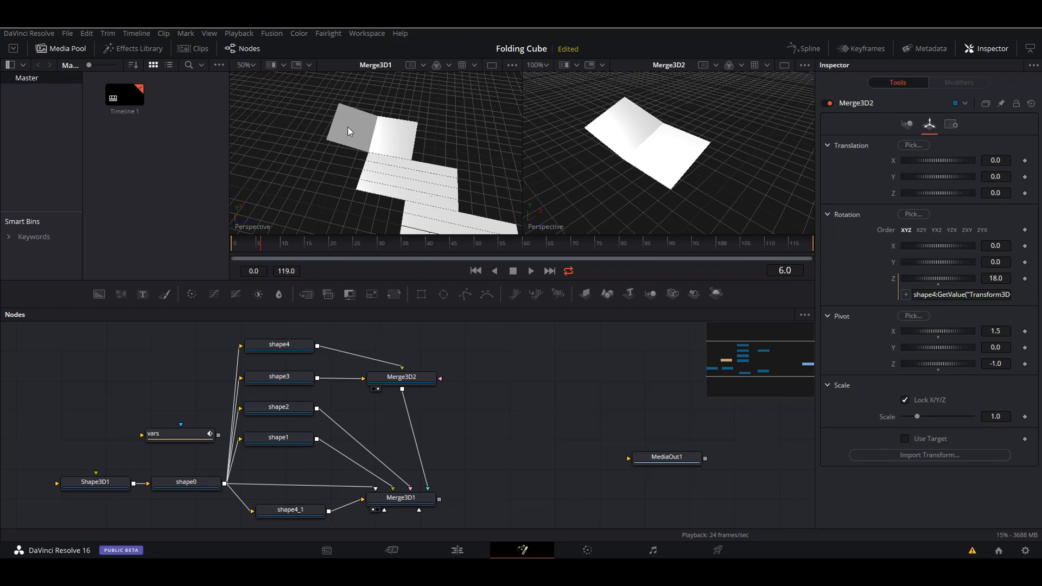
{"action": "left_click_drag", "start_coordinate": [267, 238], "coordinate": [314, 244]}
Delay Merge3D2's Z rotation by changing time to time-5 in its expression, then scrub the first frames and inspect the fold control on vars.
{"action": "left_click", "coordinate": [423, 383]}
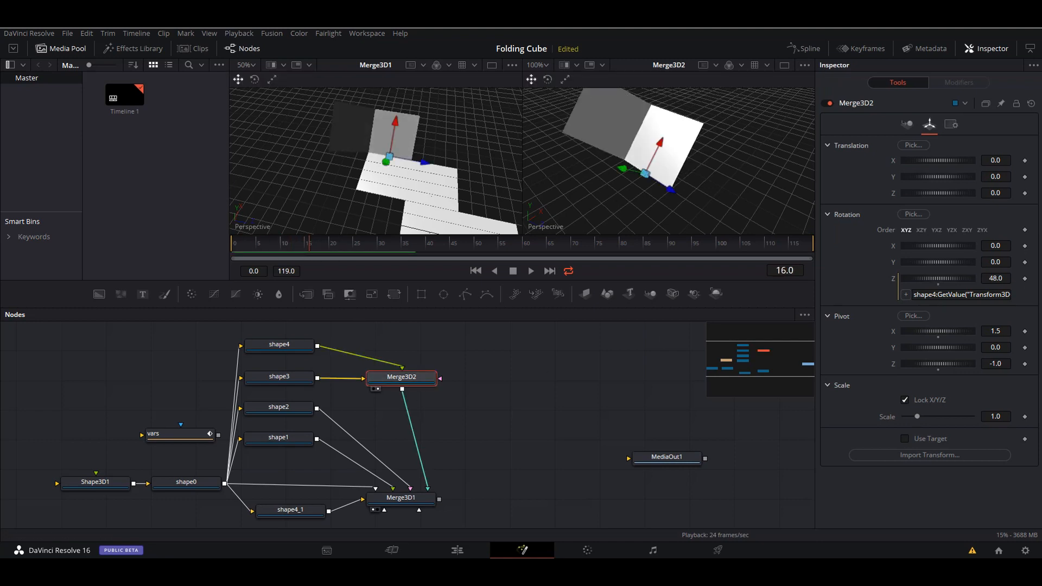
{"action": "left_click", "coordinate": [1001, 294]}
{"action": "key", "text": "End"}
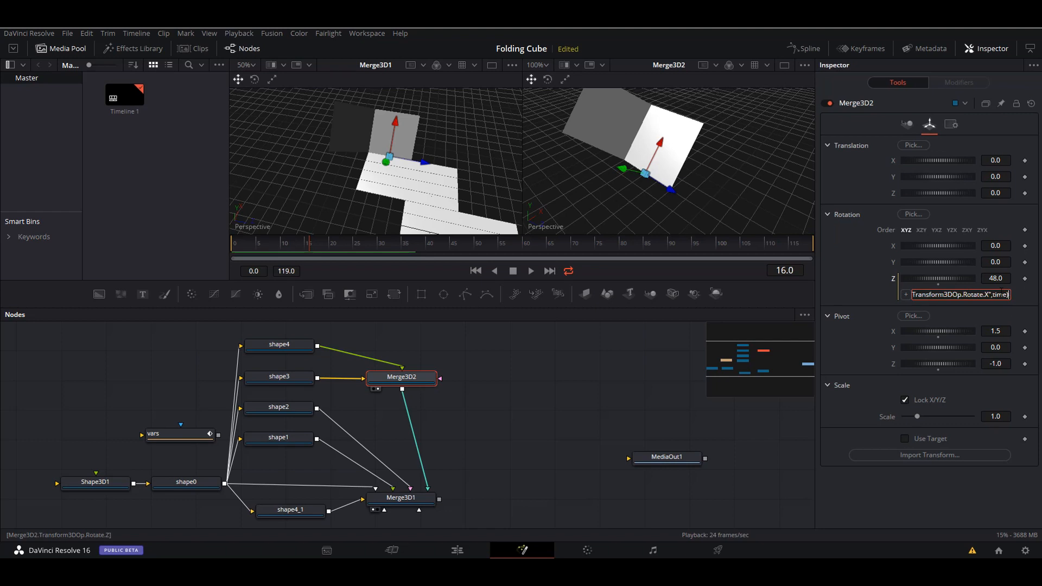
{"action": "key", "text": "Left"}
{"action": "type", "text": "-5"}
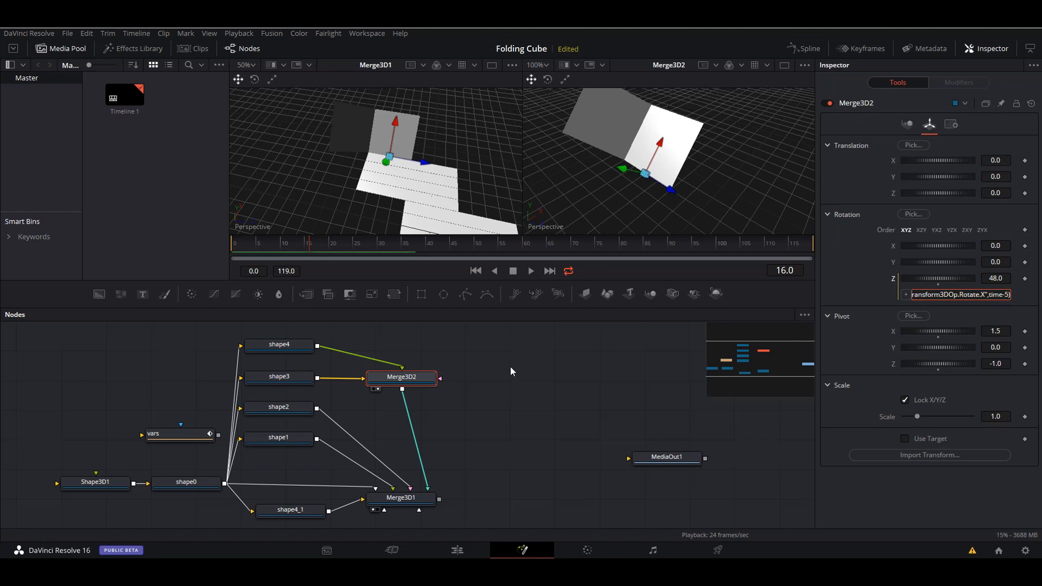
{"action": "key", "text": "Return"}
{"action": "left_click_drag", "start_coordinate": [302, 254], "coordinate": [271, 263]}
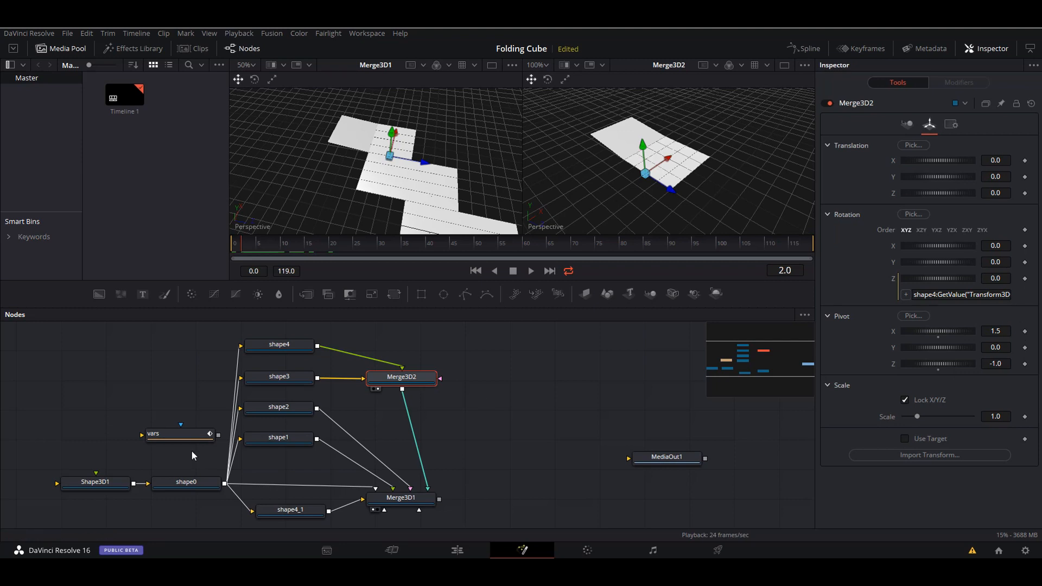
{"action": "left_click", "coordinate": [180, 434]}
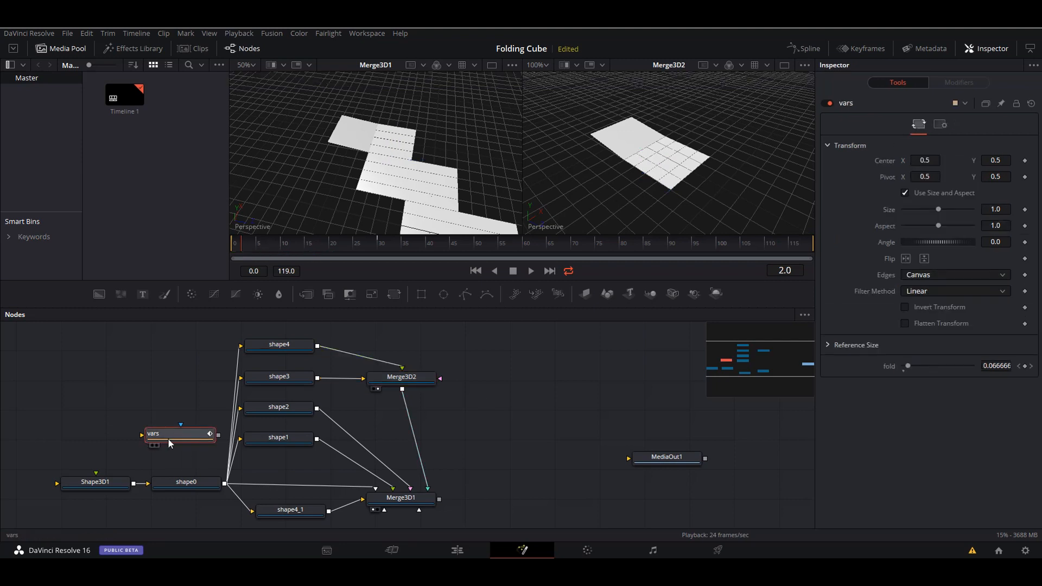
Add a slider control named delay to the Controls page of the vars node.
{"action": "left_click_drag", "start_coordinate": [185, 438], "coordinate": [185, 440]}
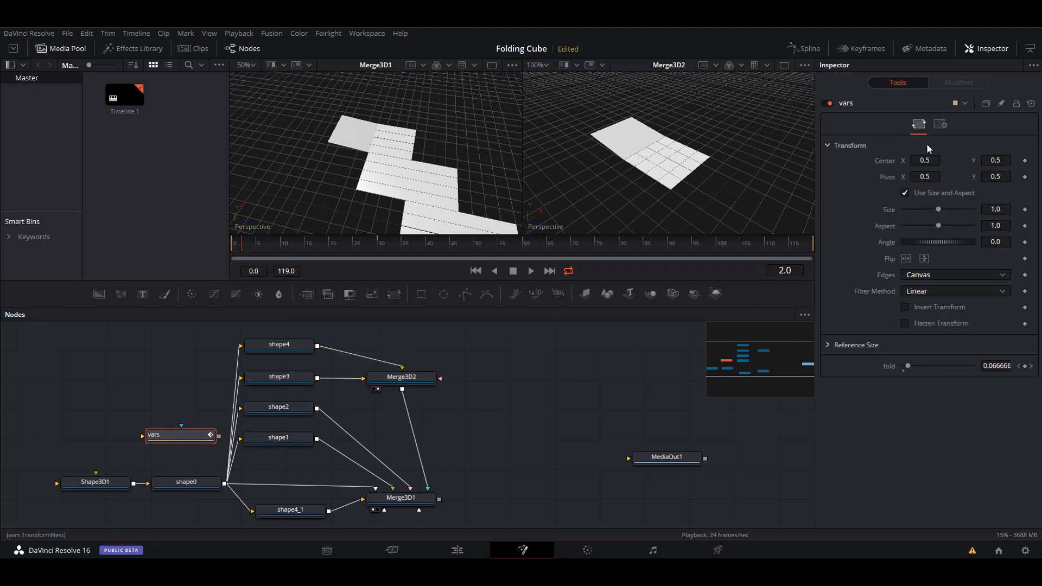
{"action": "right_click", "coordinate": [848, 102]}
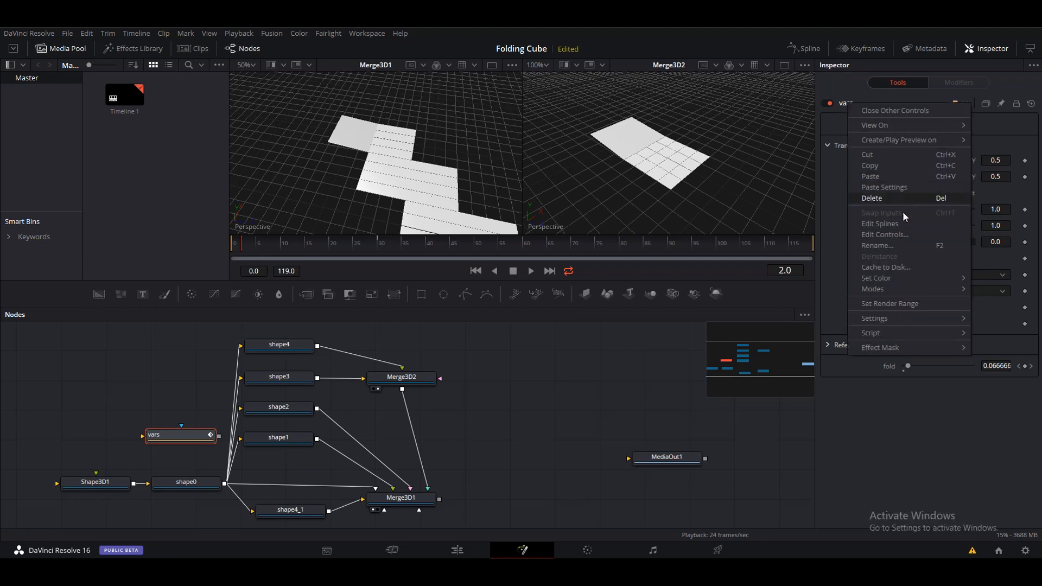
{"action": "left_click", "coordinate": [905, 233]}
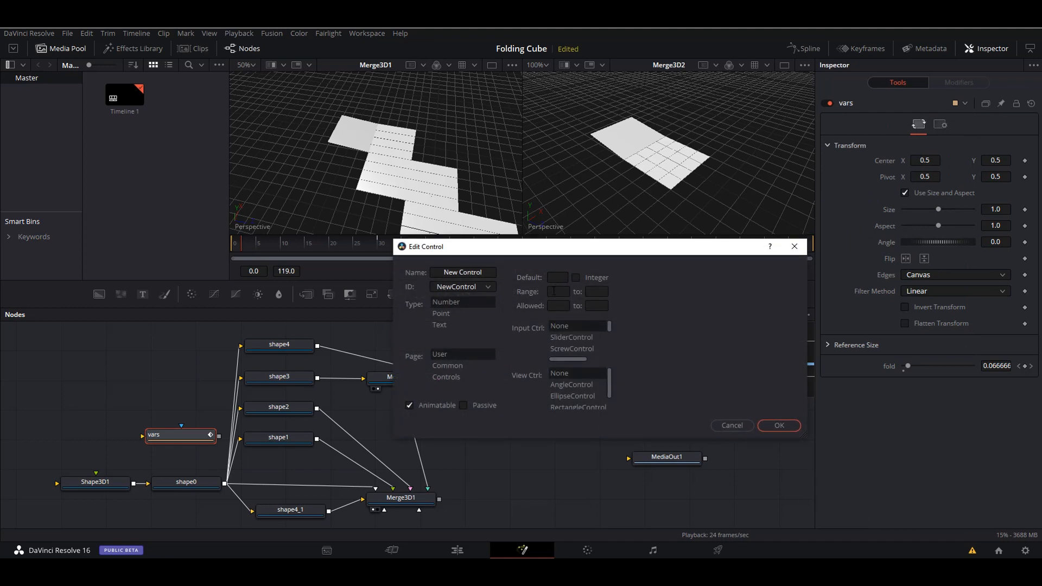
{"action": "left_click_drag", "start_coordinate": [481, 273], "coordinate": [444, 272]}
{"action": "type", "text": "delay"}
{"action": "left_click", "coordinate": [446, 378]}
{"action": "left_click", "coordinate": [591, 339]}
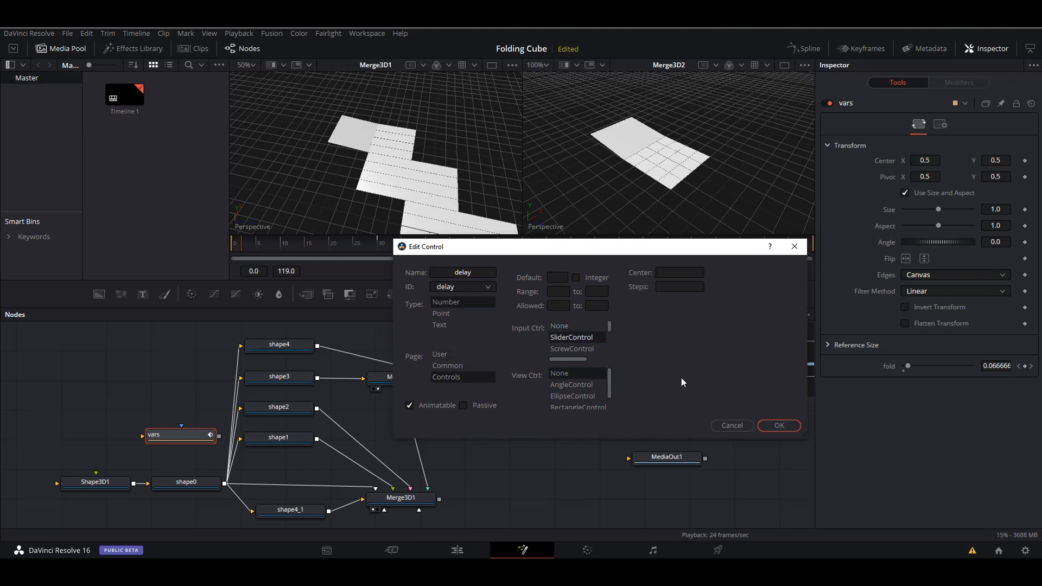
{"action": "left_click", "coordinate": [780, 426]}
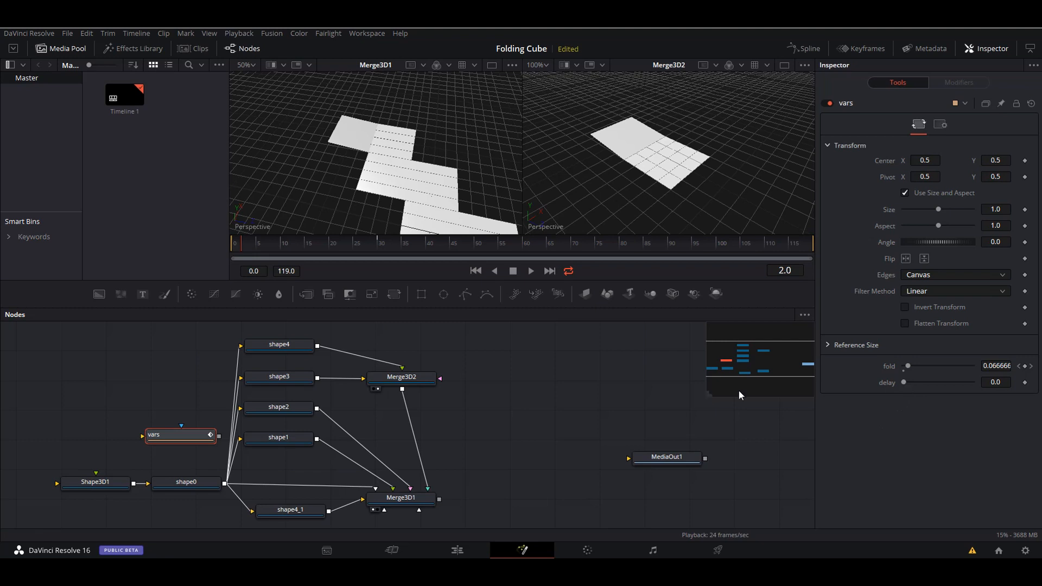
Replace the fixed 5-frame offset in Merge3D2's Z rotation expression with vars.delay, so it ends in time-vars.delay.
{"action": "left_click", "coordinate": [401, 376]}
{"action": "left_click", "coordinate": [994, 295]}
{"action": "key", "text": "End"}
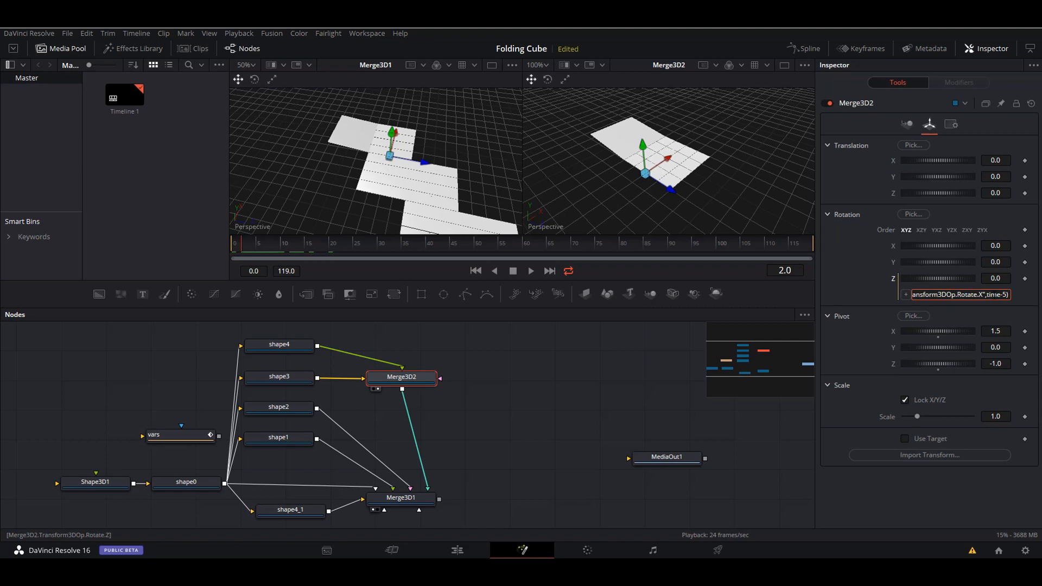
{"action": "key", "text": "BackSpace"}
{"action": "type", "text": "vaars.delay"}
{"action": "key", "text": "Return"}
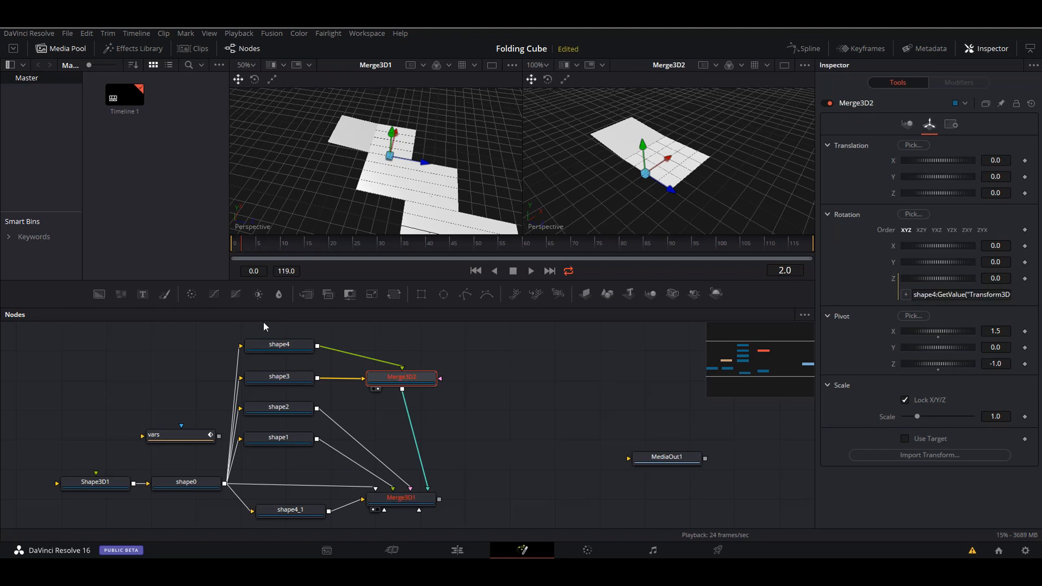
Try a delay value of 15 on vars and scrub the timeline back to frame 0.
{"action": "left_click", "coordinate": [191, 437]}
{"action": "left_click_drag", "start_coordinate": [903, 384], "coordinate": [931, 384]}
{"action": "left_click", "coordinate": [997, 382]}
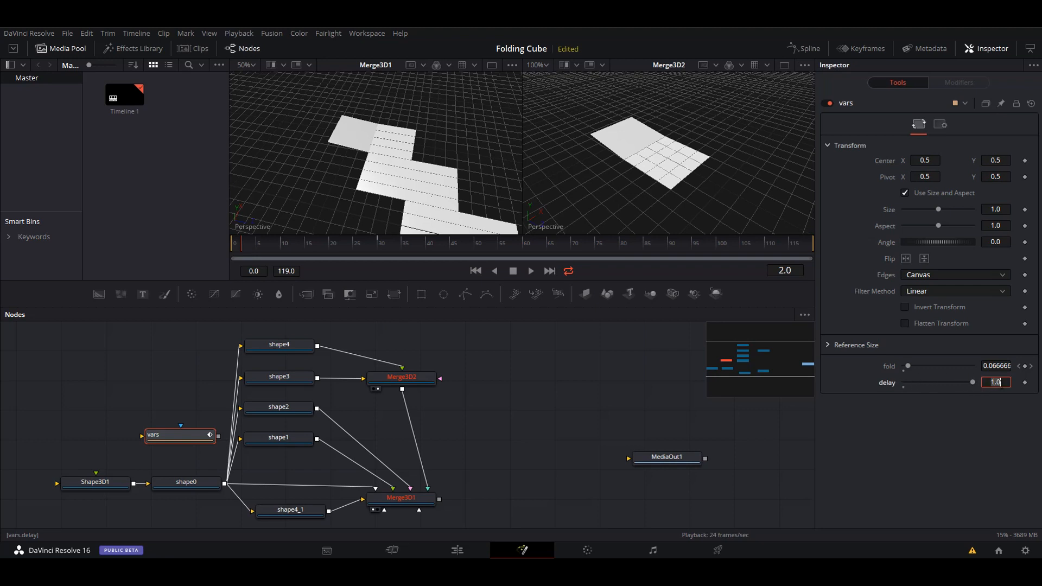
{"action": "type", "text": "15"}
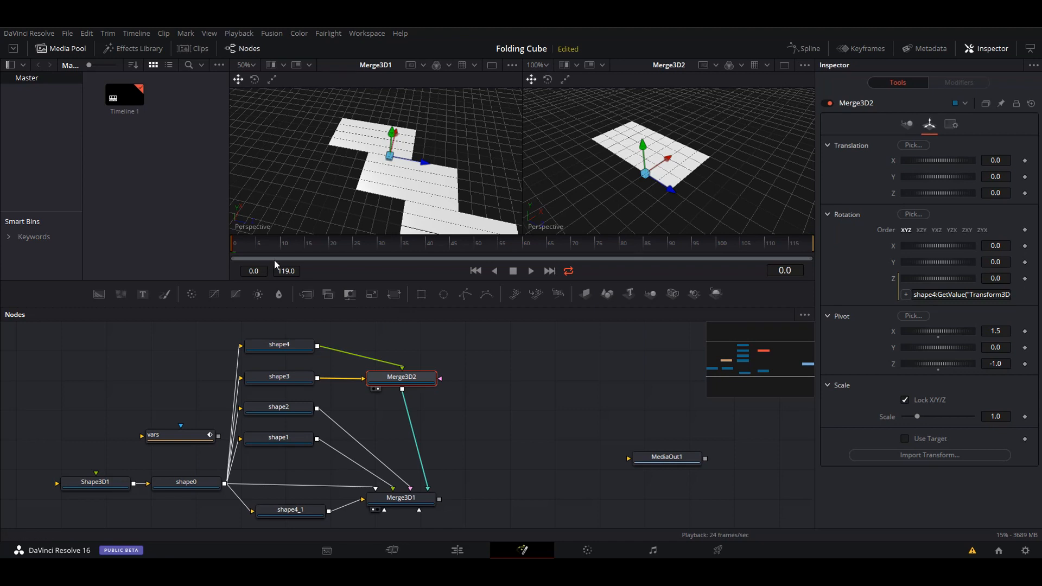
{"action": "left_click_drag", "start_coordinate": [282, 246], "coordinate": [224, 243]}
Set the delay on vars to 5 and scrub forward to frame 33 to check the fold.
{"action": "left_click", "coordinate": [188, 436]}
{"action": "left_click", "coordinate": [997, 383]}
{"action": "type", "text": "5"}
{"action": "key", "text": "Return"}
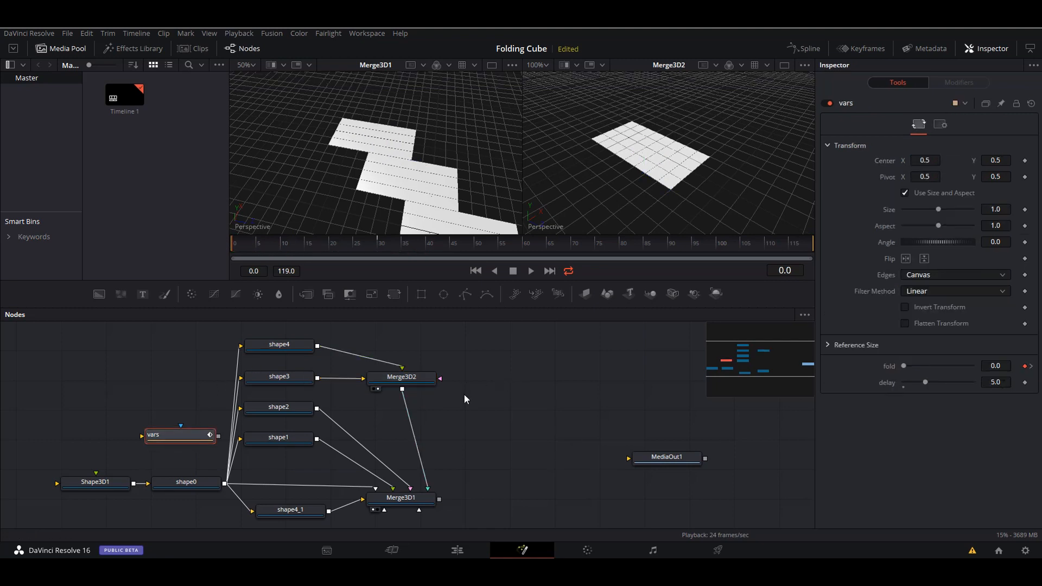
{"action": "left_click_drag", "start_coordinate": [266, 246], "coordinate": [392, 244]}
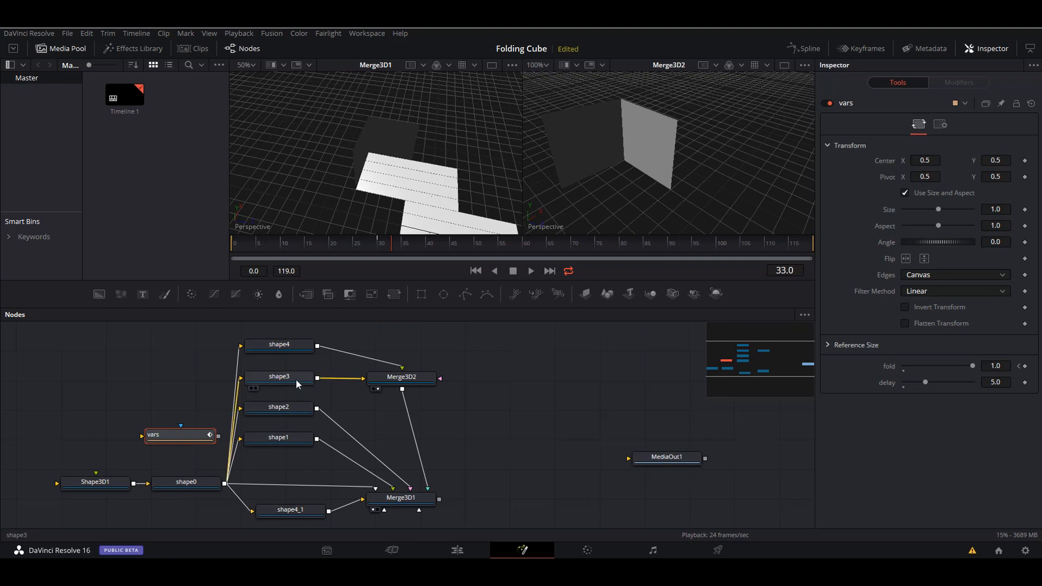
Test shape2's X rotation and check the rotation settings of Merge3D2.
{"action": "left_click", "coordinate": [291, 406]}
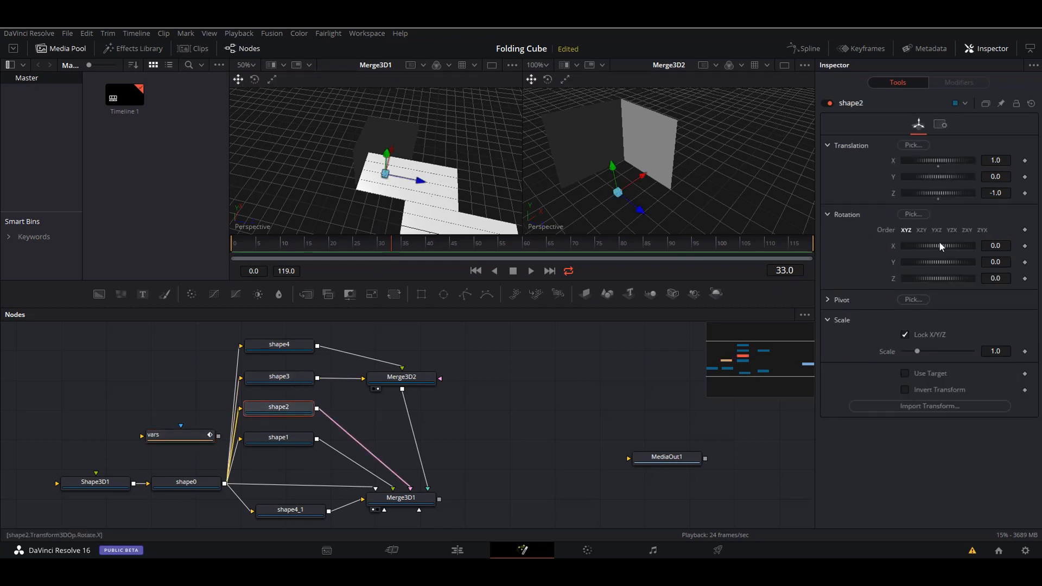
{"action": "mouse_move", "coordinate": [939, 248]}
{"action": "left_mouse_down"}
{"action": "mouse_move", "coordinate": [951, 247]}
{"action": "mouse_move", "coordinate": [940, 247]}
{"action": "left_mouse_up"}
{"action": "left_click", "coordinate": [415, 382]}
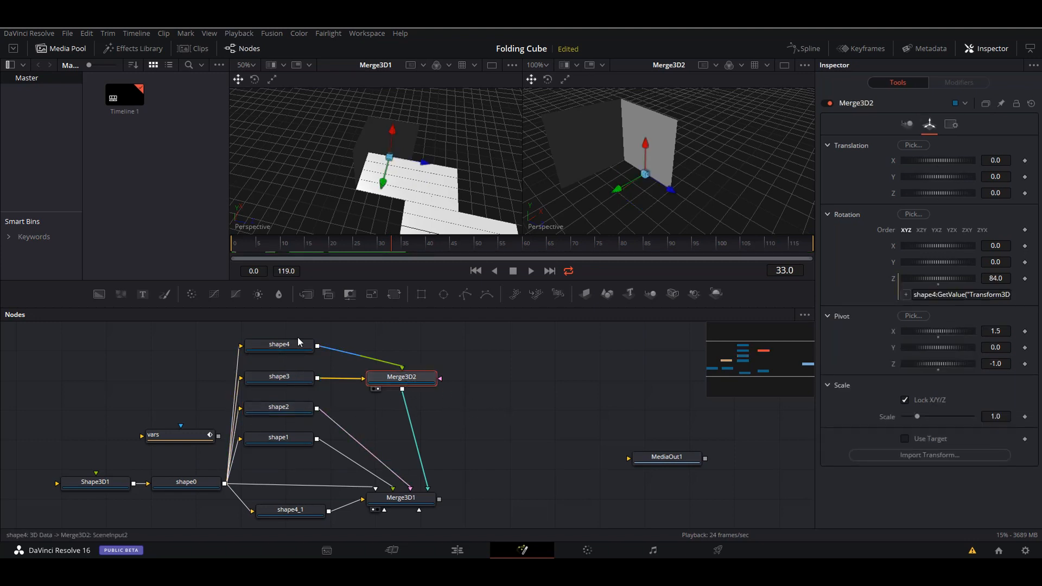
Add a third Merge 3D node and feed Merge3D2 into it instead of into Merge3D1.
{"action": "left_click_drag", "start_coordinate": [650, 293], "coordinate": [479, 411]}
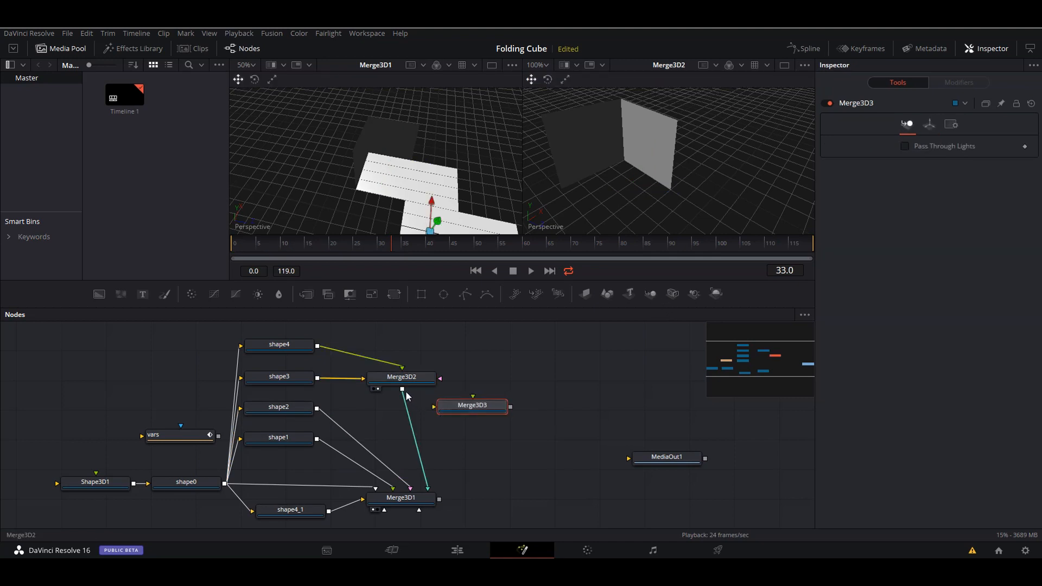
{"action": "left_click_drag", "start_coordinate": [402, 389], "coordinate": [450, 408]}
{"action": "left_click_drag", "start_coordinate": [428, 489], "coordinate": [430, 444]}
{"action": "left_click_drag", "start_coordinate": [441, 405], "coordinate": [371, 412]}
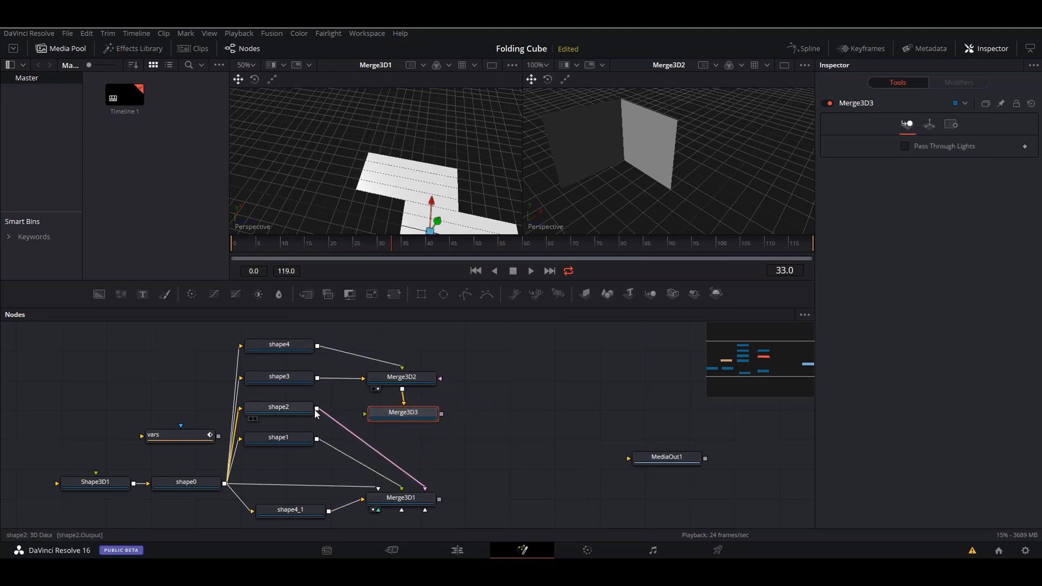
Route shape2 into Merge3D3 instead of Merge3D1, and connect Merge3D3's output to Merge3D1.
{"action": "left_click_drag", "start_coordinate": [317, 408], "coordinate": [524, 400]}
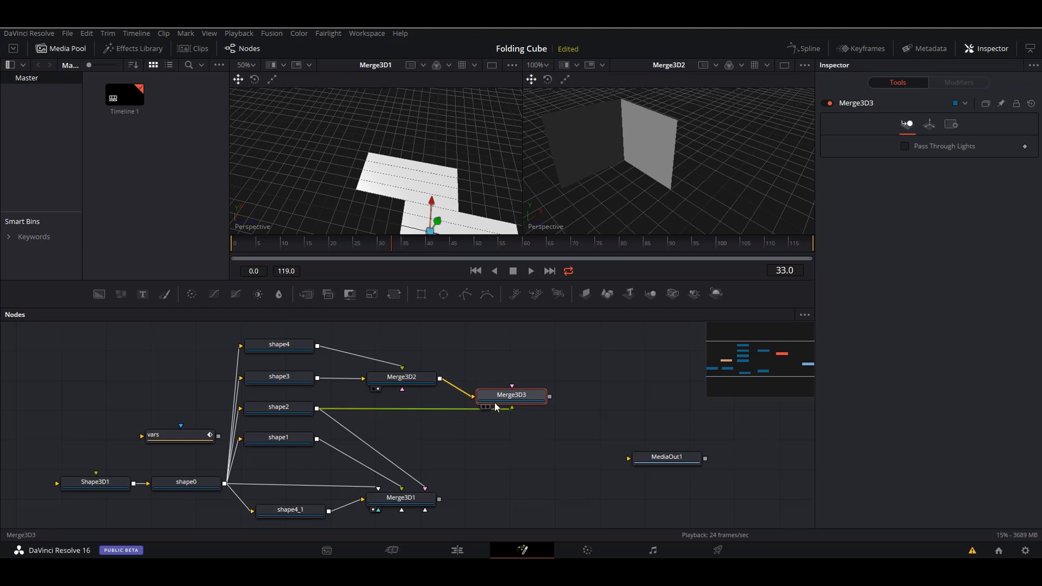
{"action": "left_click", "coordinate": [412, 374]}
{"action": "mouse_move", "coordinate": [528, 402]}
{"action": "left_mouse_down"}
{"action": "mouse_move", "coordinate": [531, 392]}
{"action": "mouse_move", "coordinate": [523, 404]}
{"action": "left_mouse_up"}
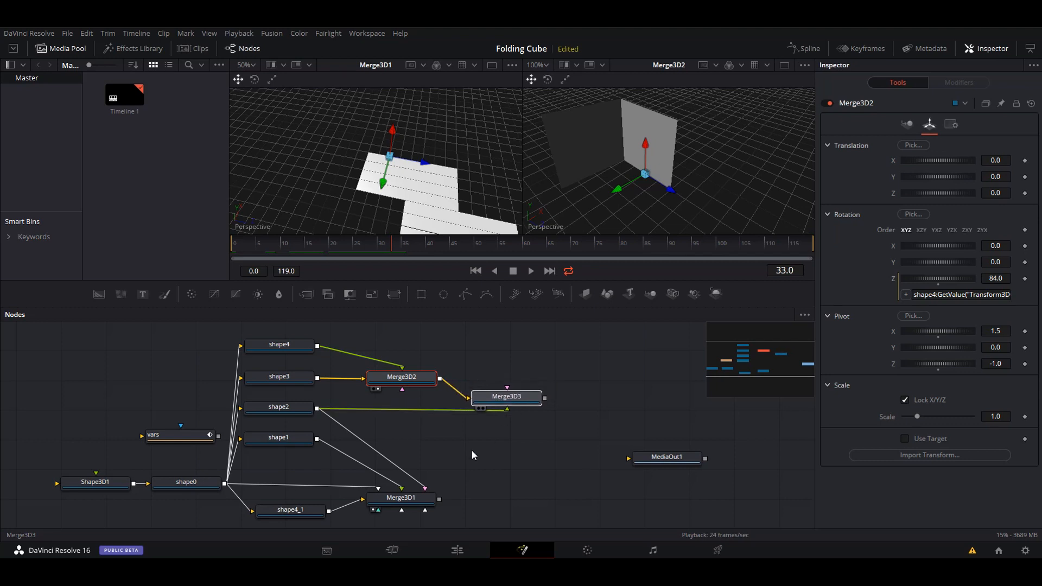
{"action": "left_click_drag", "start_coordinate": [425, 487], "coordinate": [363, 430]}
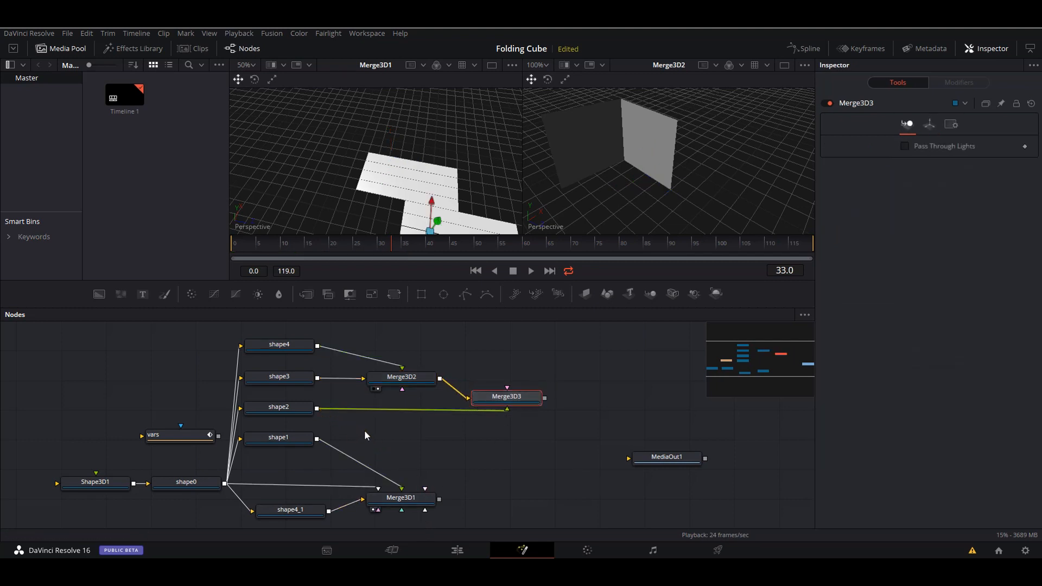
{"action": "left_click_drag", "start_coordinate": [544, 399], "coordinate": [489, 501]}
Set Merge3D3's pivot to X 1.0 and Z -0.5.
{"action": "left_click", "coordinate": [517, 392]}
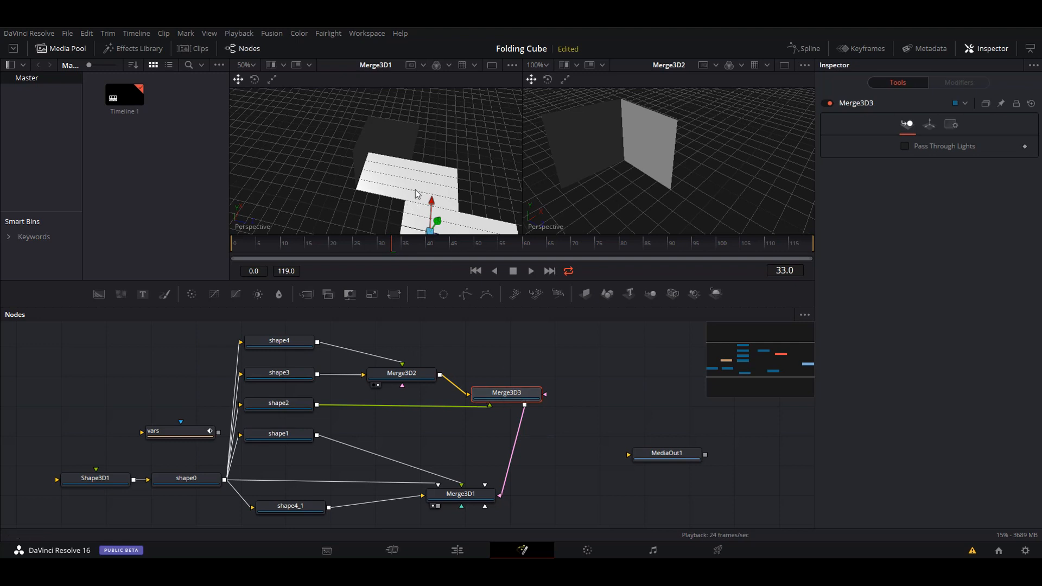
{"action": "left_click", "coordinate": [929, 124]}
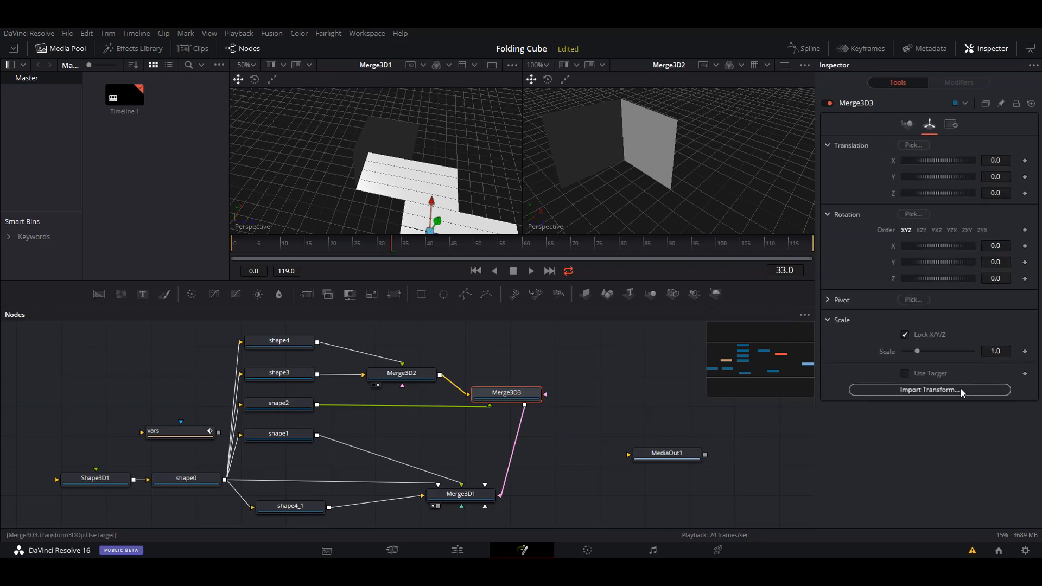
{"action": "left_click", "coordinate": [829, 300]}
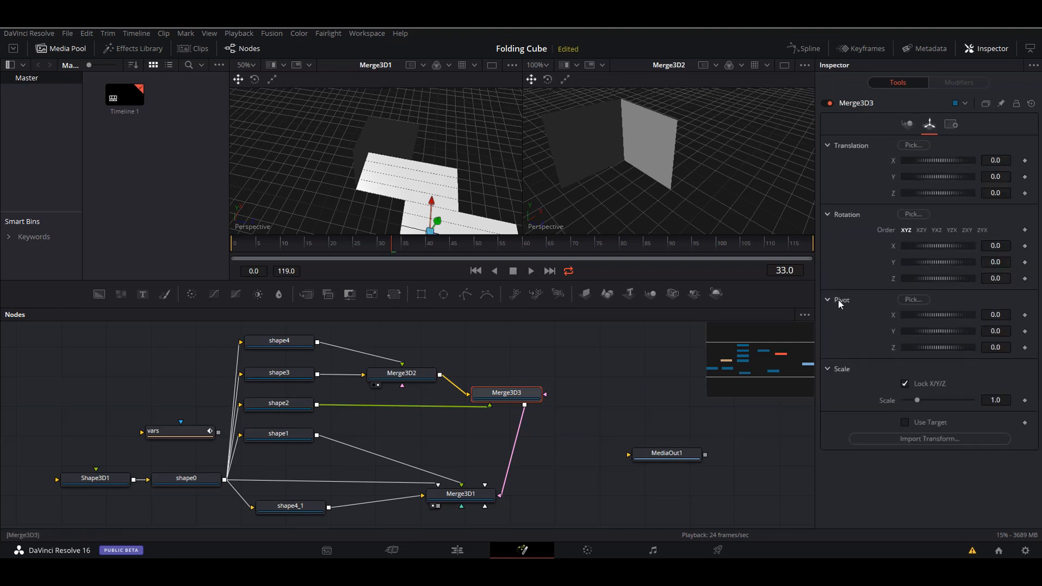
{"action": "left_click_drag", "start_coordinate": [948, 315], "coordinate": [965, 313]}
{"action": "left_click", "coordinate": [997, 315]}
{"action": "type", "text": "1"}
{"action": "key", "text": "Tab"}
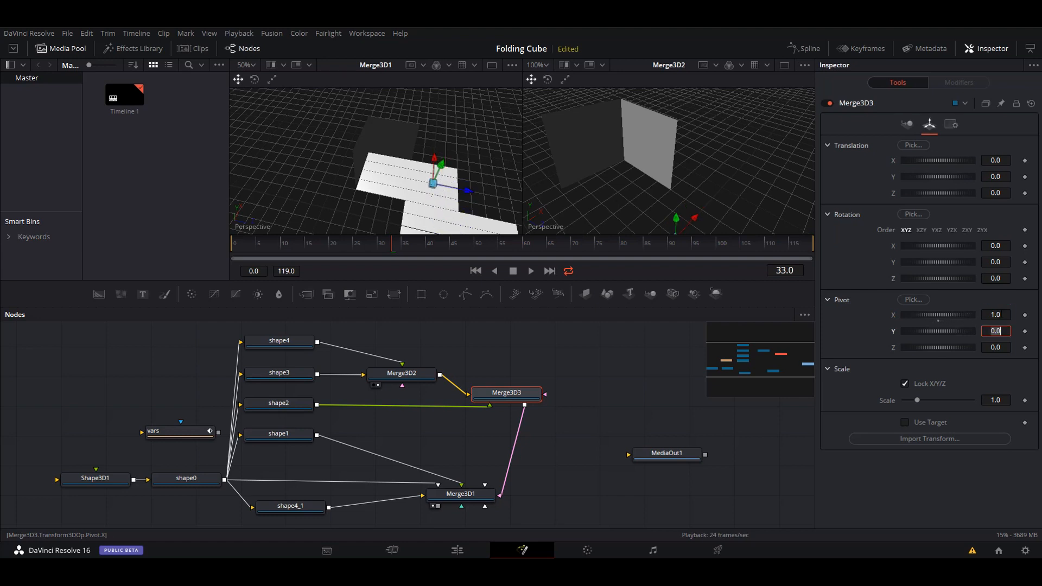
{"action": "left_click_drag", "start_coordinate": [953, 348], "coordinate": [943, 348]}
{"action": "left_click", "coordinate": [998, 347]}
{"action": "type", "text": "-.5"}
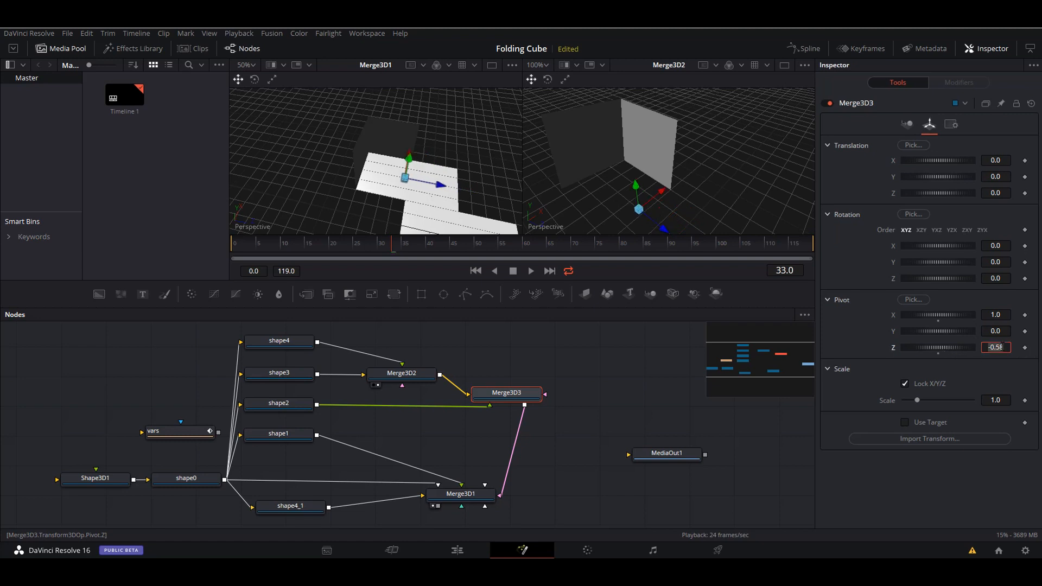
{"action": "key", "text": "Return"}
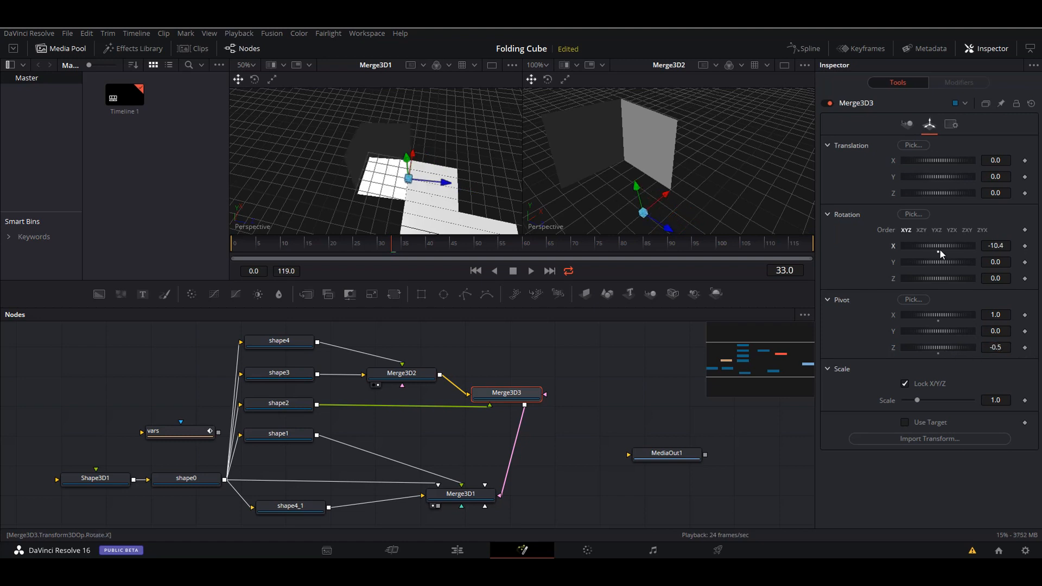
Reset Merge3D3's X rotation and give it the expression copied from Merge3D2's Z rotation, shape4:GetValue("Transform3DOp.Rotate.X",time-vars.delay).
{"action": "right_click", "coordinate": [939, 244]}
{"action": "left_click", "coordinate": [957, 409]}
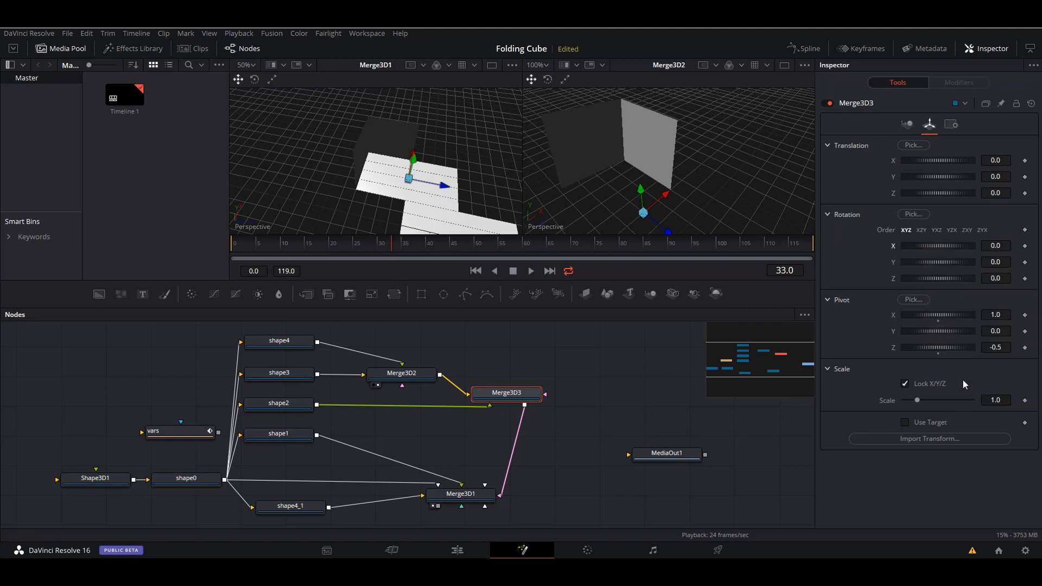
{"action": "left_click", "coordinate": [411, 378]}
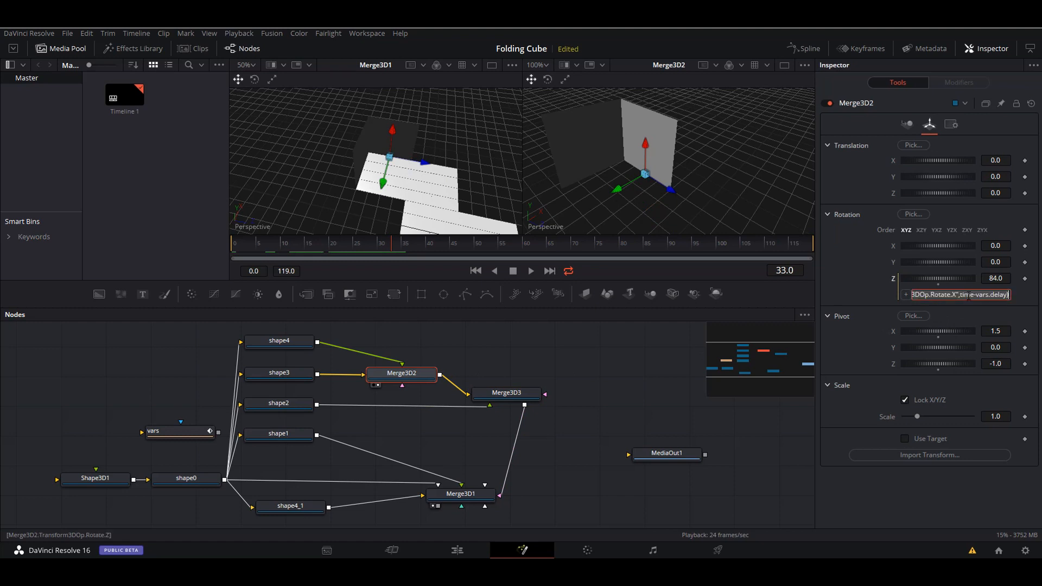
{"action": "left_click", "coordinate": [532, 390]}
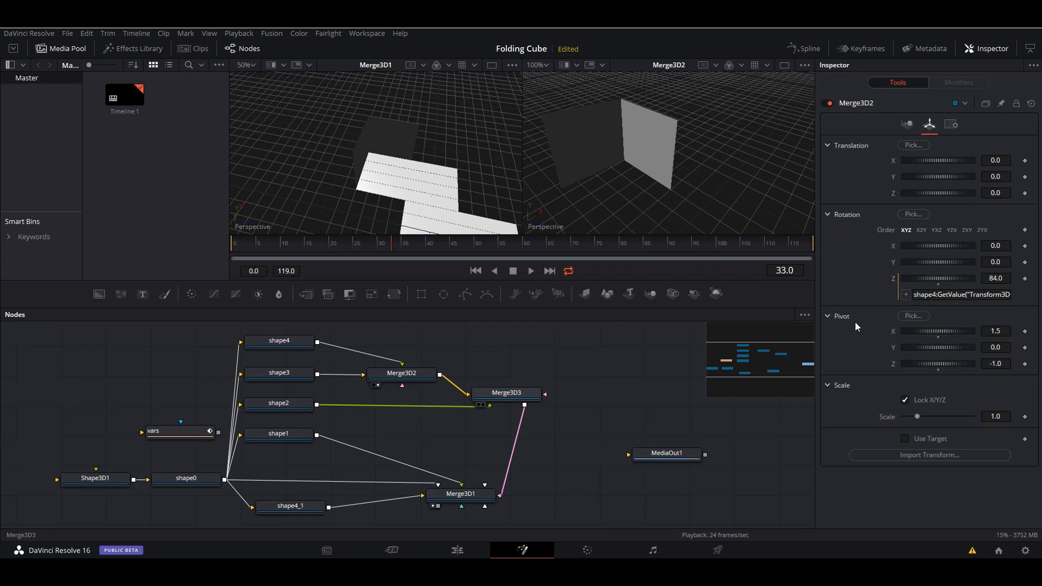
{"action": "left_click", "coordinate": [946, 261]}
{"action": "key", "text": "ctrl+a"}
{"action": "key", "text": "ctrl+v"}
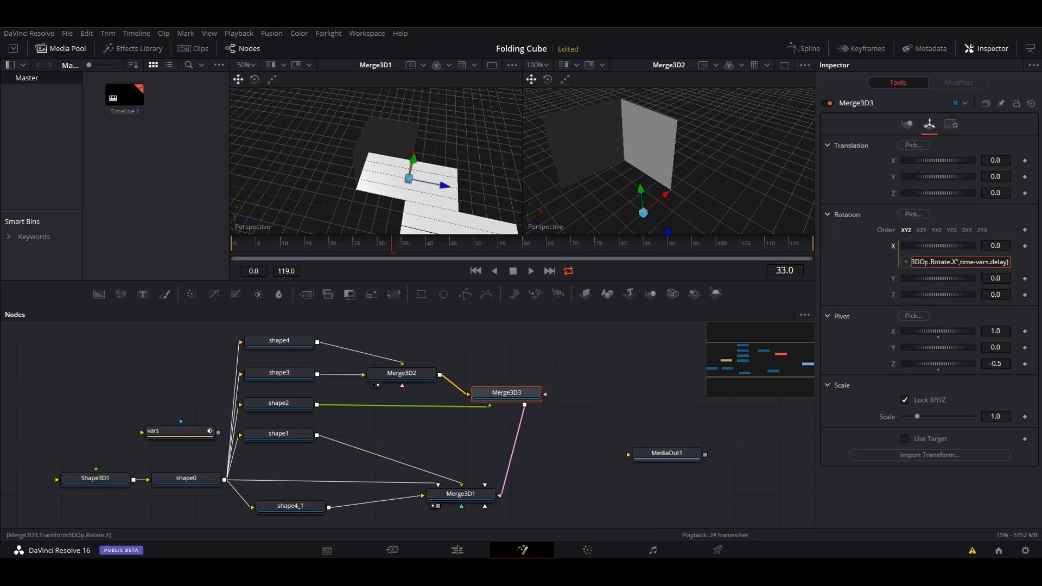
{"action": "key", "text": "Home"}
{"action": "left_click", "coordinate": [937, 263]}
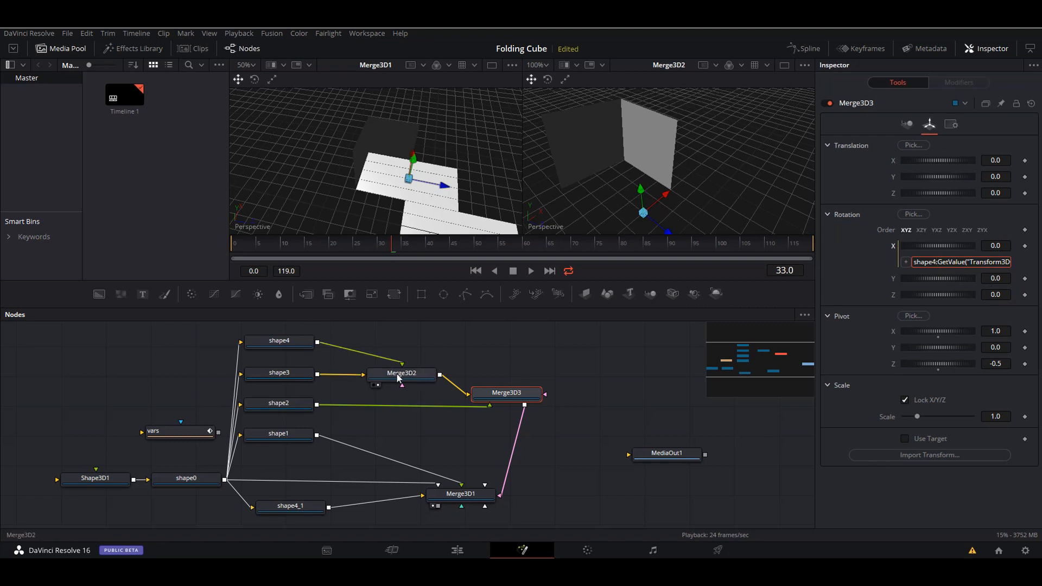
Copy Merge3D2's node name and use it in place of shape4 in Merge3D3's X rotation expression.
{"action": "left_click", "coordinate": [417, 379]}
{"action": "key", "text": "F2"}
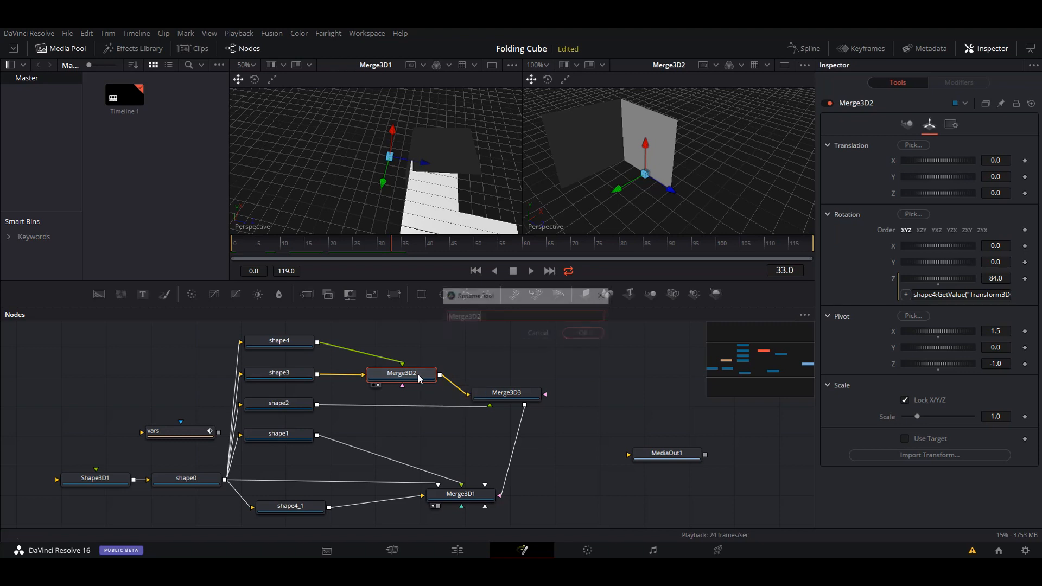
{"action": "right_click", "coordinate": [474, 316]}
{"action": "left_click", "coordinate": [498, 360]}
{"action": "left_click", "coordinate": [578, 333]}
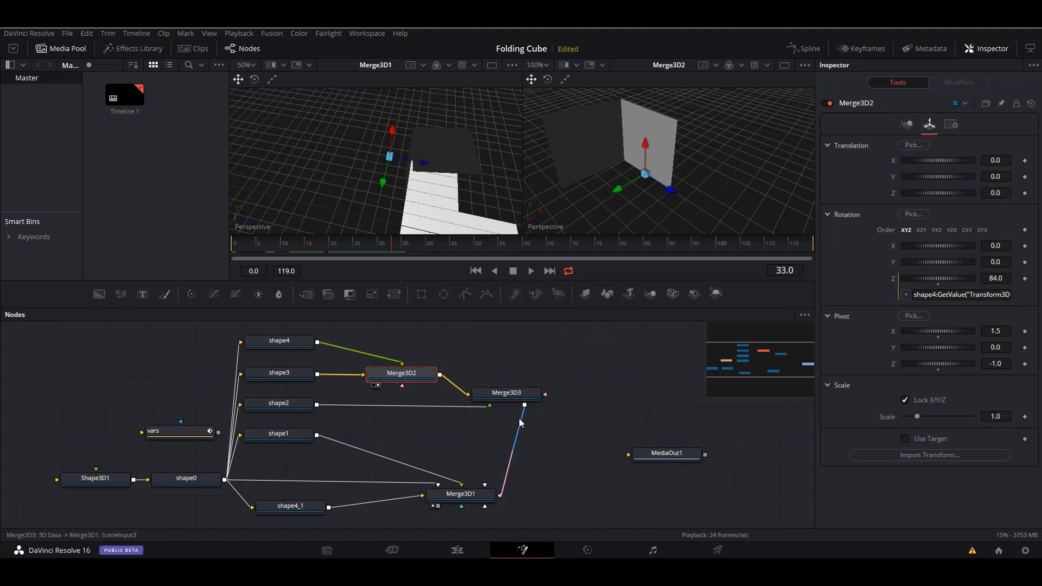
{"action": "left_click", "coordinate": [527, 393]}
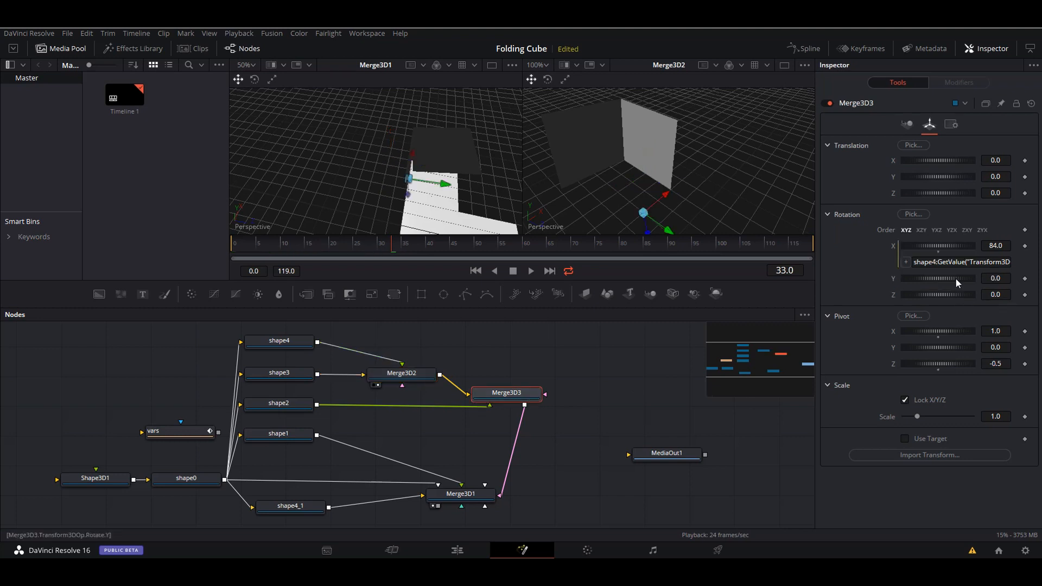
{"action": "left_click_drag", "start_coordinate": [936, 263], "coordinate": [907, 262]}
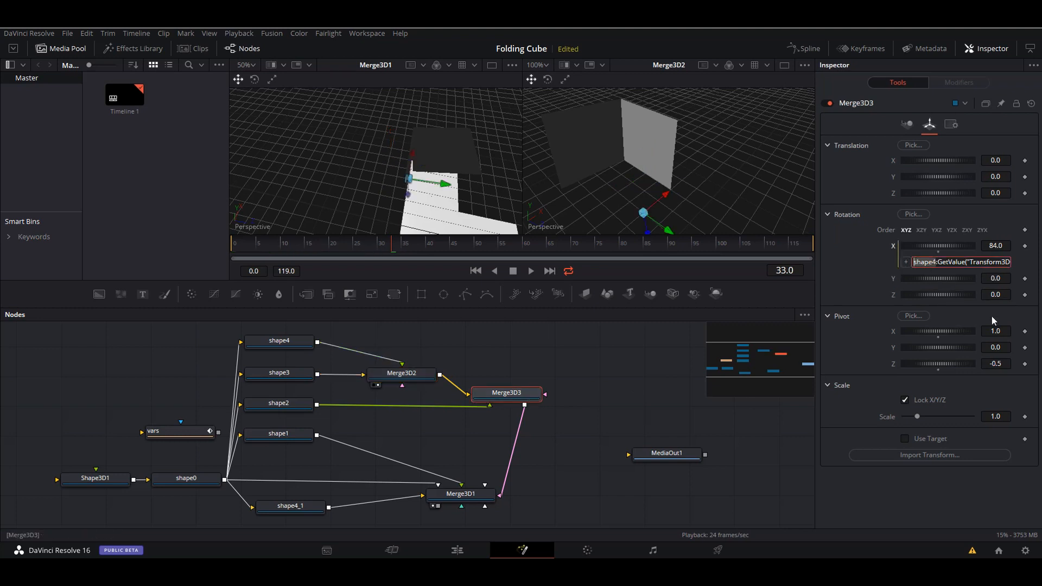
{"action": "key", "text": "ctrl+v"}
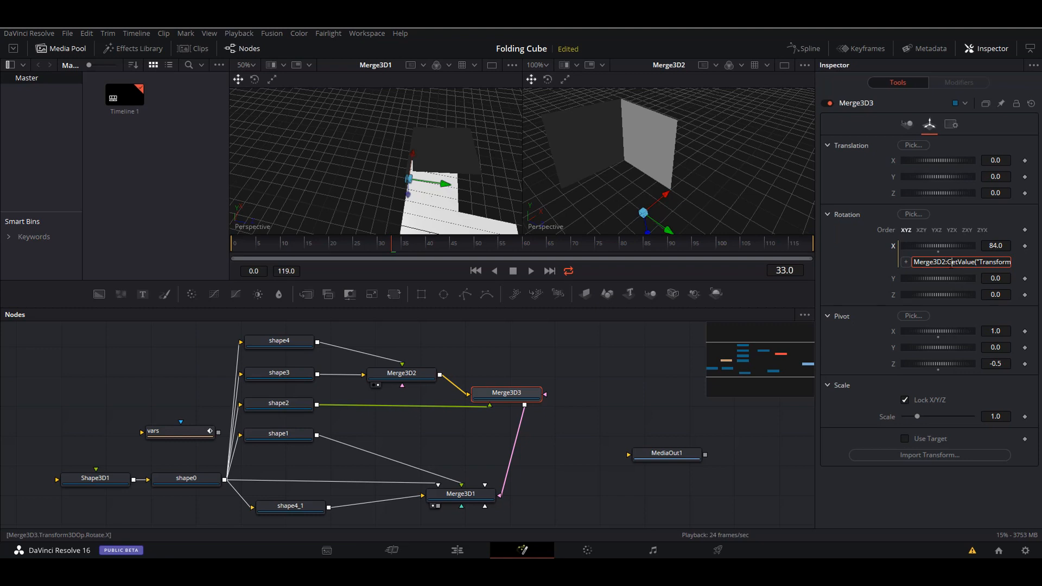
{"action": "key", "text": "End"}
{"action": "left_click", "coordinate": [401, 376]}
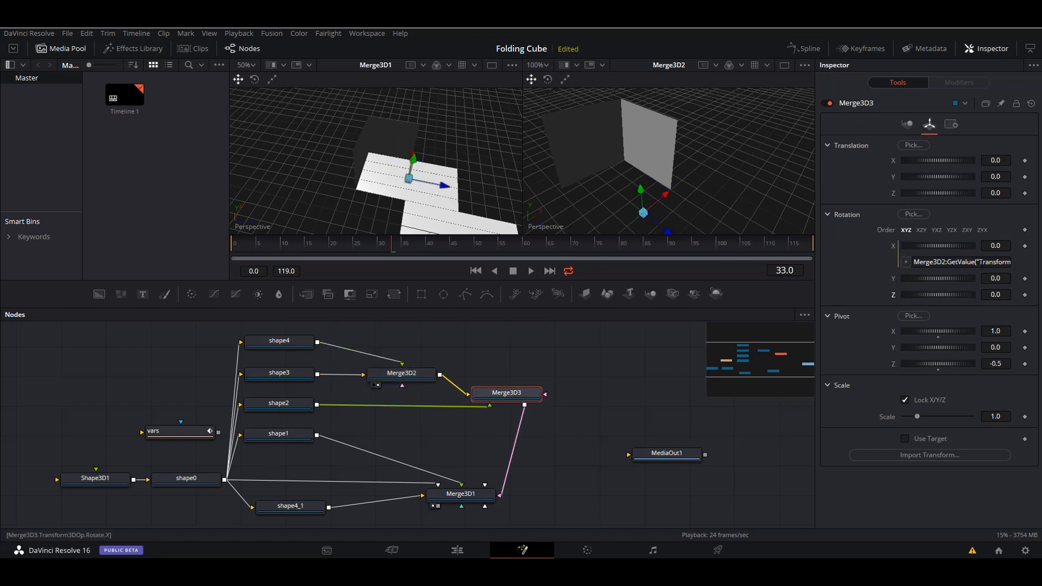
Change Rotate.X to Rotate.Z in Merge3D3's X rotation expression and scrub back to frame 12 to check the fold.
{"action": "left_click", "coordinate": [964, 263]}
{"action": "key", "text": "End"}
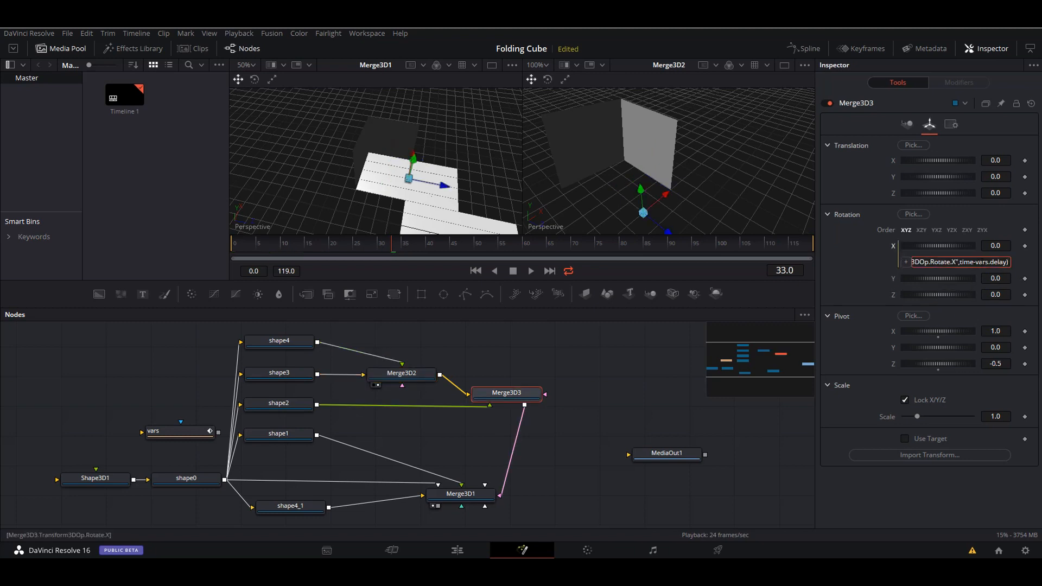
{"action": "key", "text": "BackSpace"}
{"action": "type", "text": "Z"}
{"action": "key", "text": "Return"}
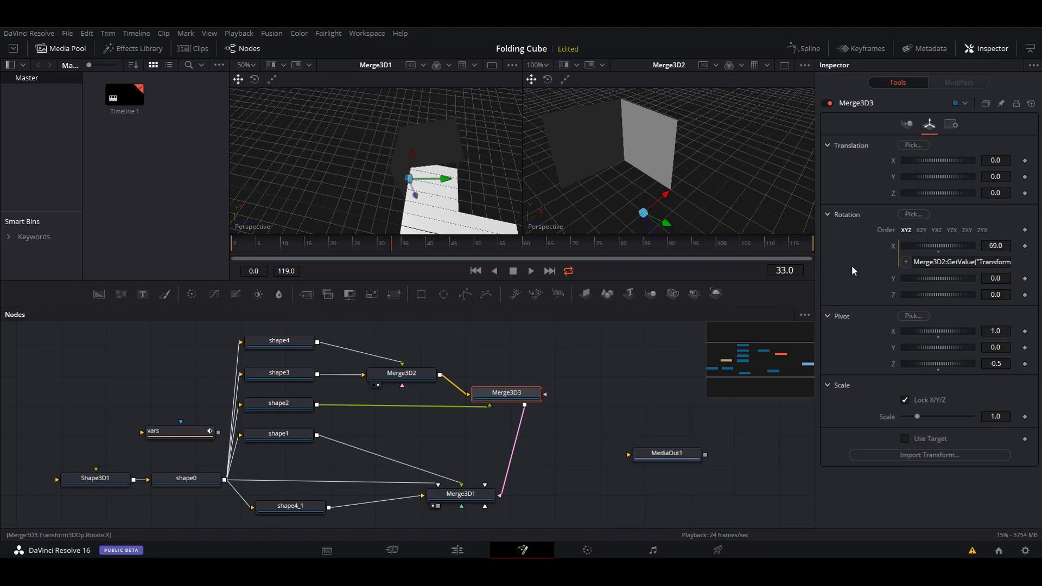
{"action": "left_click_drag", "start_coordinate": [393, 243], "coordinate": [323, 254]}
{"action": "left_click_drag", "start_coordinate": [451, 208], "coordinate": [403, 159]}
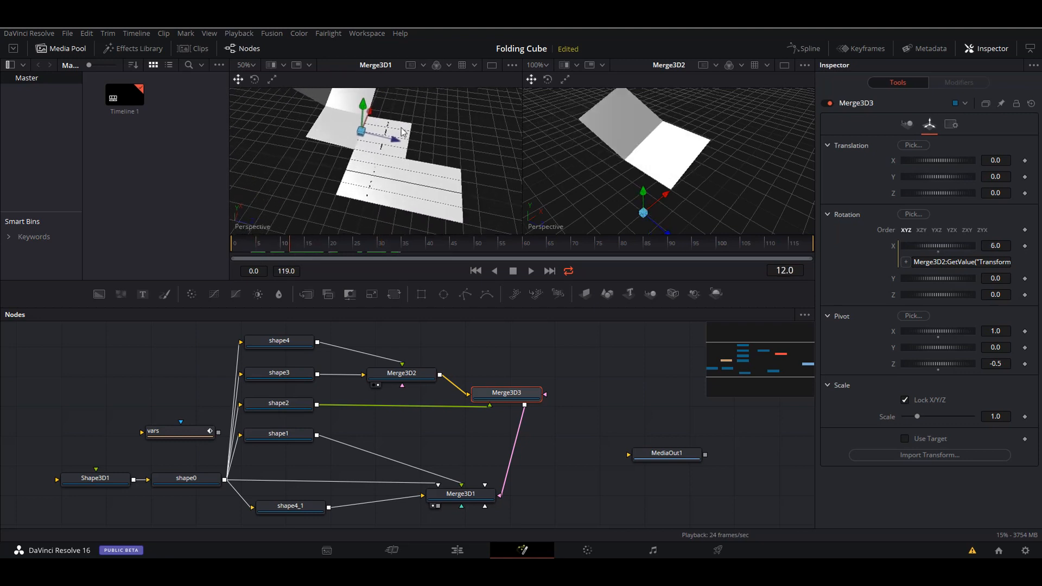
{"action": "left_click", "coordinate": [402, 128]}
Add a new Merge 3D node beside Merge3D3 and connect Merge3D3's output to it.
{"action": "left_click", "coordinate": [285, 432]}
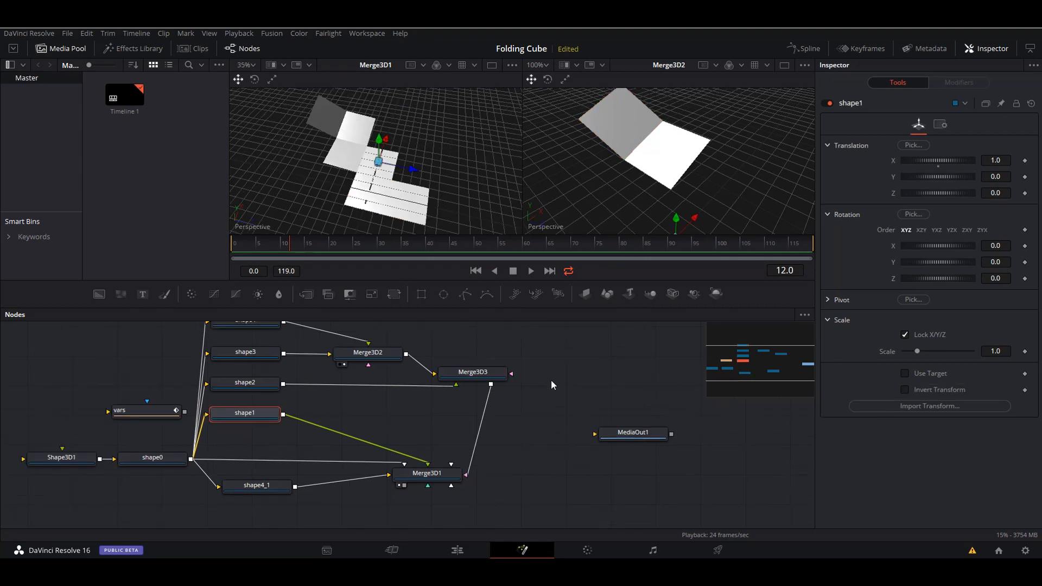
{"action": "left_click_drag", "start_coordinate": [660, 301], "coordinate": [537, 399]}
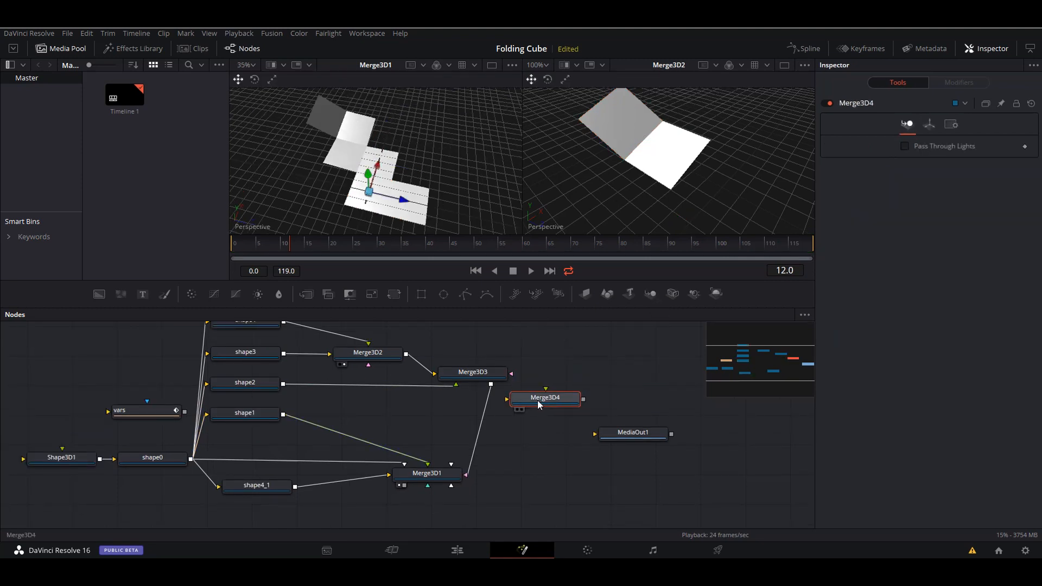
{"action": "left_click", "coordinate": [492, 386]}
{"action": "left_click_drag", "start_coordinate": [491, 384], "coordinate": [507, 399]}
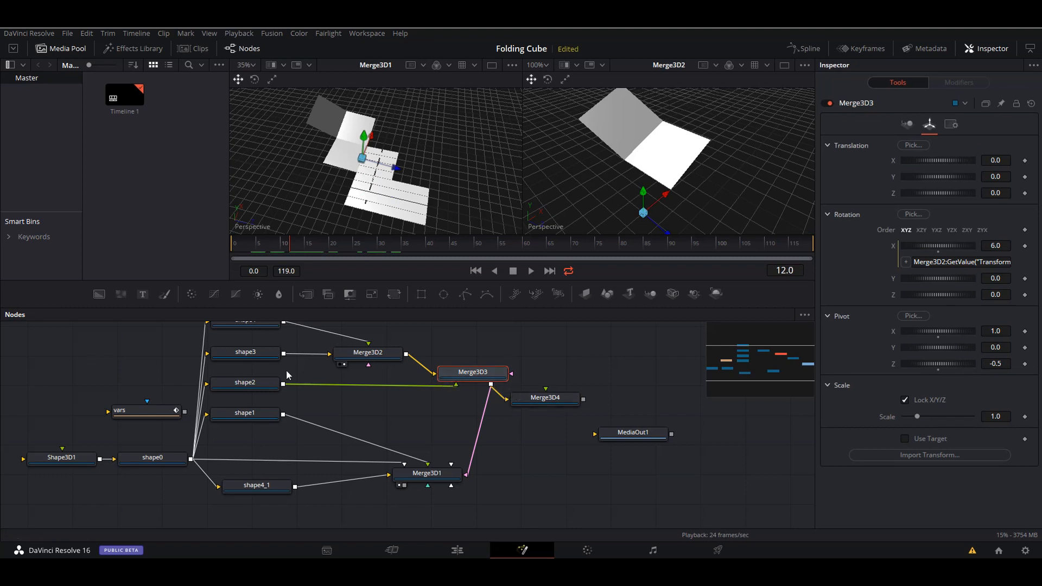
{"action": "left_click_drag", "start_coordinate": [562, 404], "coordinate": [567, 402]}
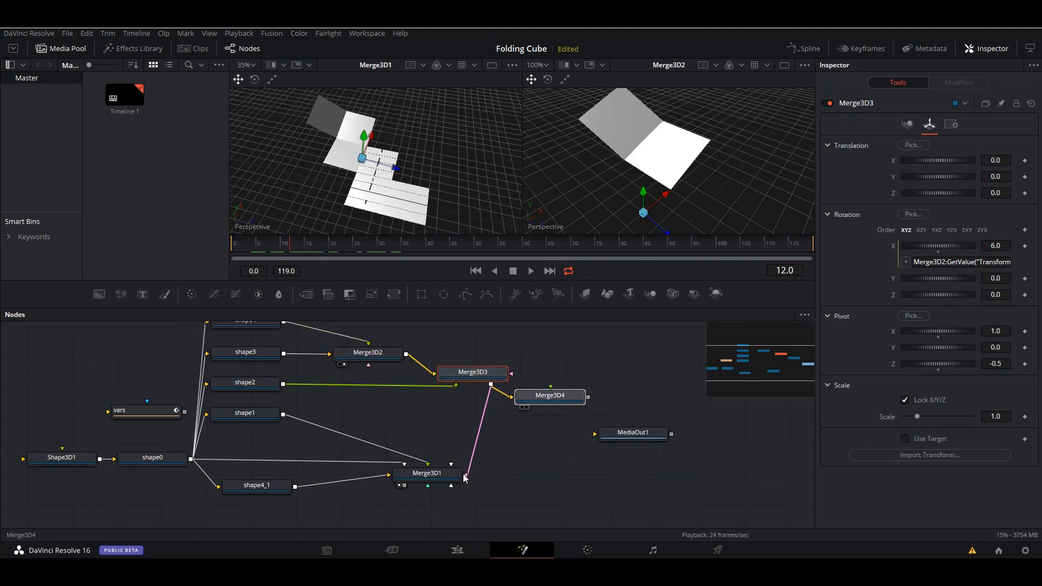
Disconnect Merge3D3 from Merge3D1 and space out Merge3D3, Merge3D4 and MediaOut1 in the node graph.
{"action": "left_click_drag", "start_coordinate": [465, 476], "coordinate": [501, 461]}
{"action": "left_click_drag", "start_coordinate": [543, 393], "coordinate": [554, 385]}
{"action": "left_click_drag", "start_coordinate": [475, 372], "coordinate": [468, 363]}
{"action": "left_click_drag", "start_coordinate": [624, 434], "coordinate": [725, 441]}
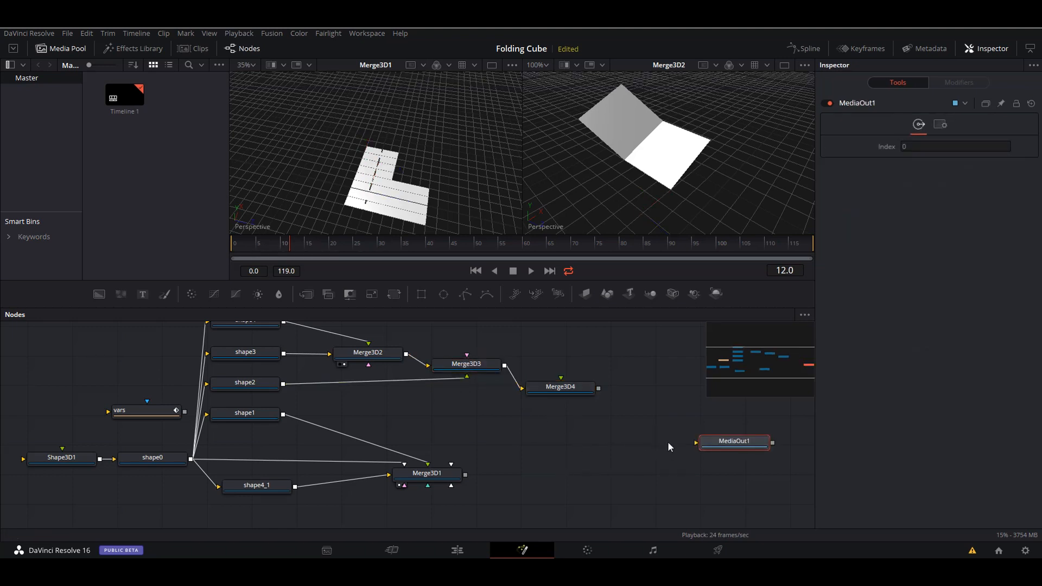
{"action": "left_click_drag", "start_coordinate": [569, 390], "coordinate": [571, 388]}
Route shape1 into Merge3D4 instead of Merge3D1, and connect Merge3D4's output to Merge3D1.
{"action": "left_click_drag", "start_coordinate": [282, 414], "coordinate": [559, 400]}
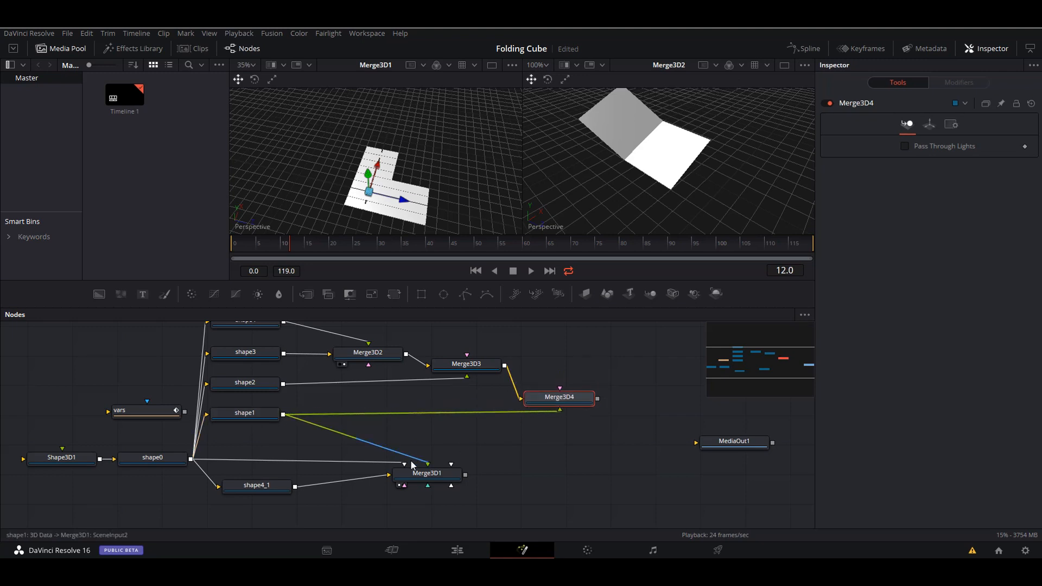
{"action": "left_click_drag", "start_coordinate": [428, 470], "coordinate": [603, 483]}
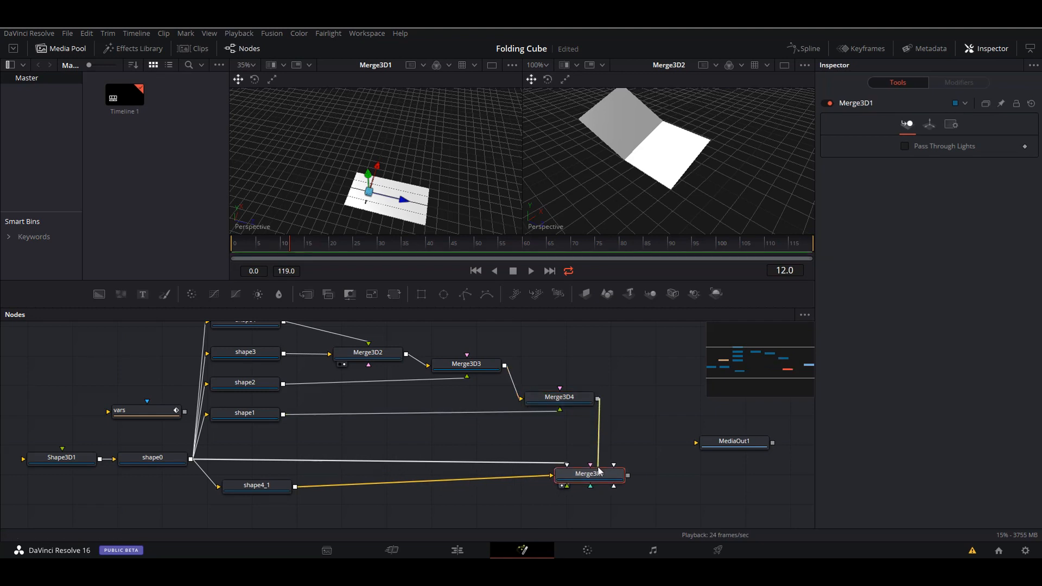
{"action": "left_click_drag", "start_coordinate": [597, 399], "coordinate": [601, 479]}
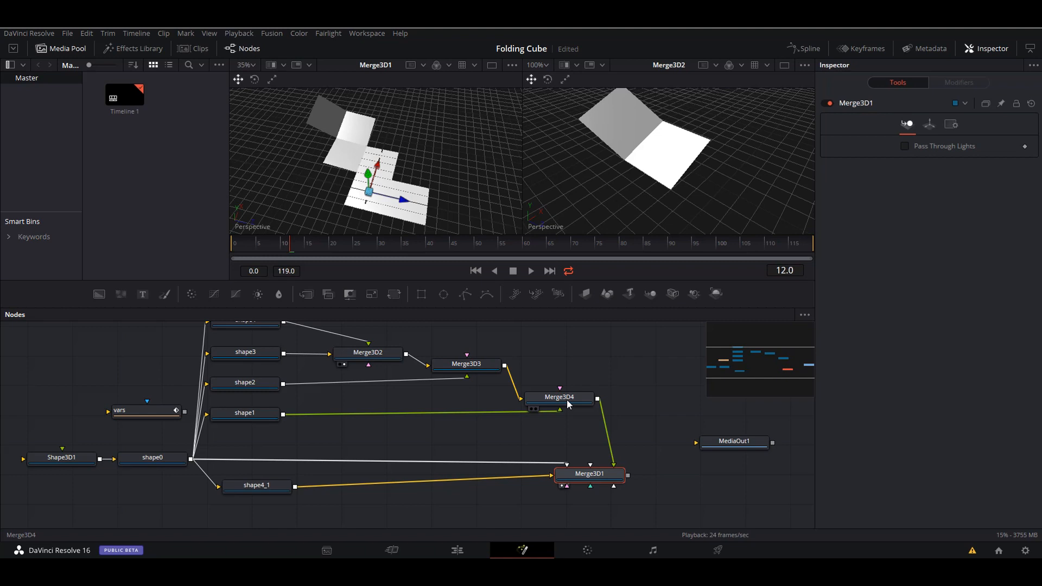
Set Merge3D4's pivot X to 0.5.
{"action": "left_click", "coordinate": [568, 404]}
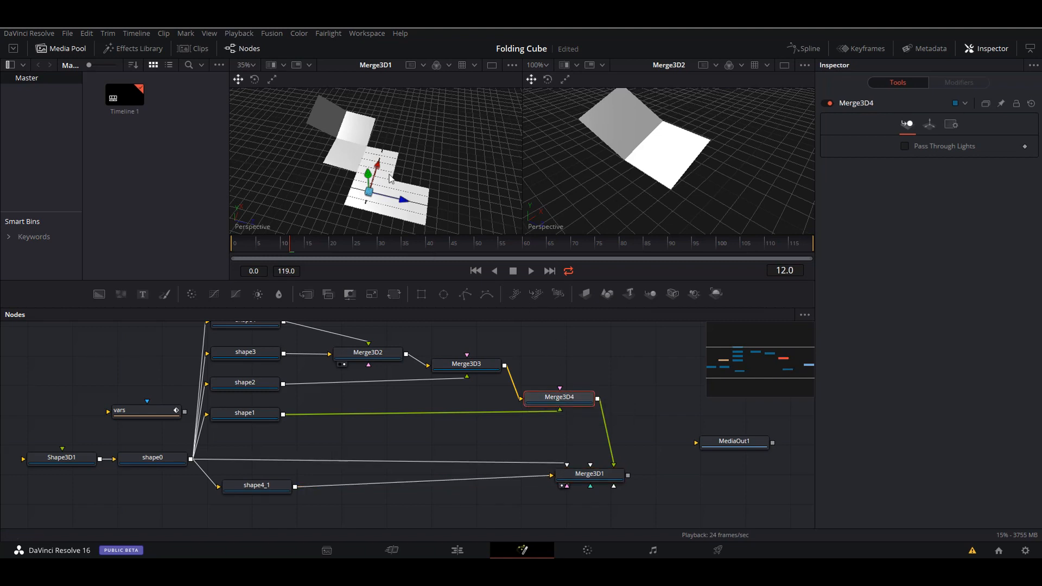
{"action": "left_click", "coordinate": [930, 123]}
{"action": "left_click", "coordinate": [828, 300]}
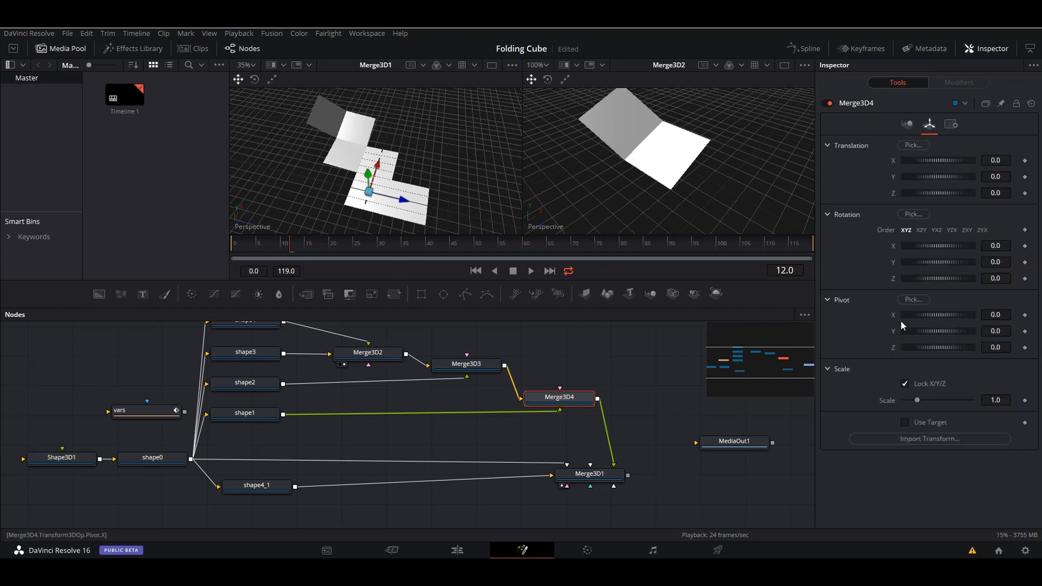
{"action": "left_click_drag", "start_coordinate": [946, 315], "coordinate": [953, 317]}
{"action": "double_click", "coordinate": [992, 315]}
{"action": "type", "text": "0.5"}
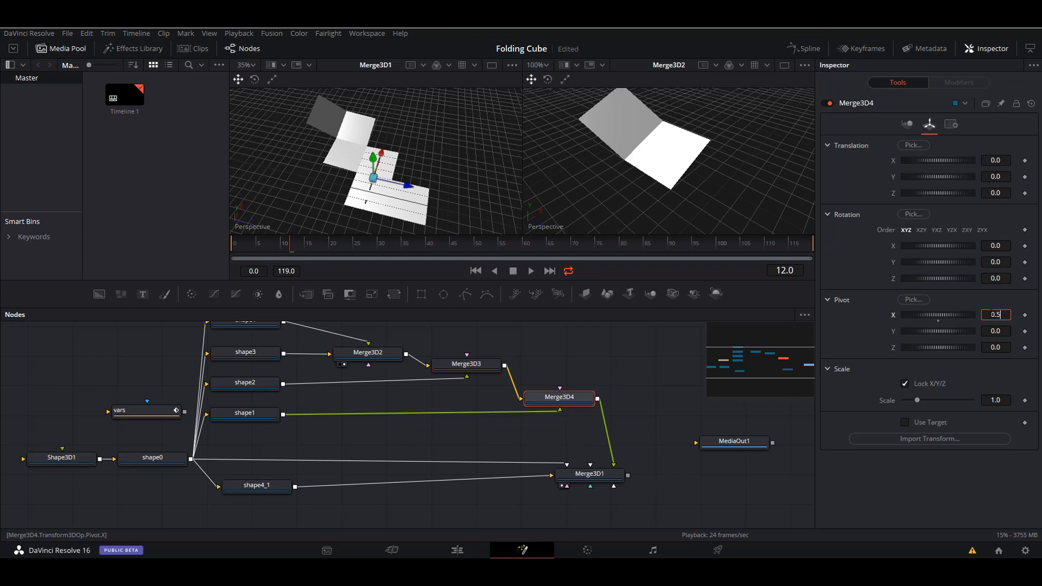
{"action": "key", "text": "Tab"}
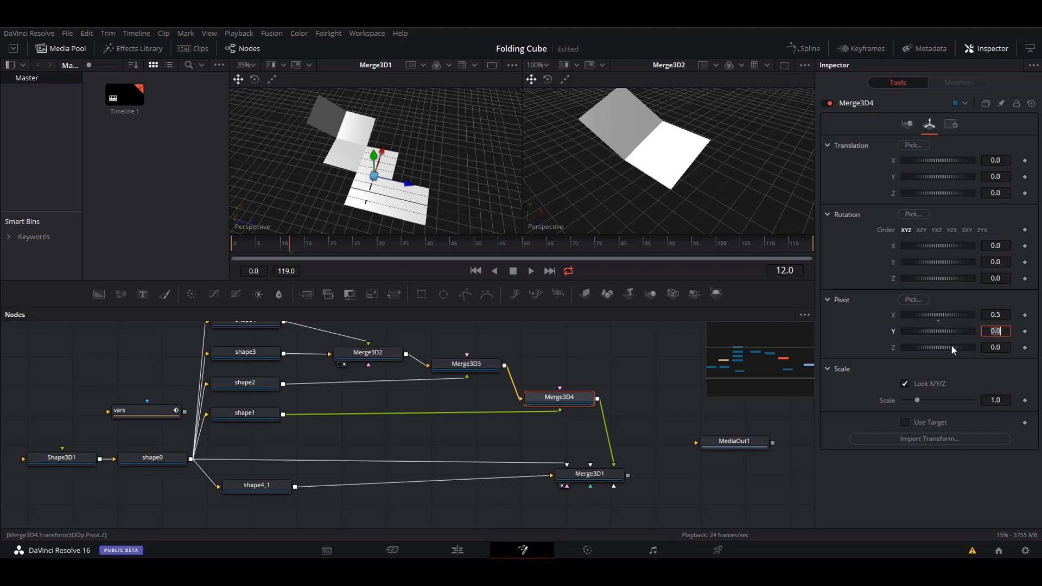
Give Merge3D4's Z rotation the expression copied from Merge3D3's X rotation, Merge3D2:GetValue("Transform3DOp.Rotate.Z",time-vars.delay).
{"action": "mouse_move", "coordinate": [941, 277]}
{"action": "left_mouse_down"}
{"action": "mouse_move", "coordinate": [968, 279]}
{"action": "mouse_move", "coordinate": [937, 282]}
{"action": "left_mouse_up"}
{"action": "right_click", "coordinate": [939, 279]}
{"action": "left_click", "coordinate": [957, 441]}
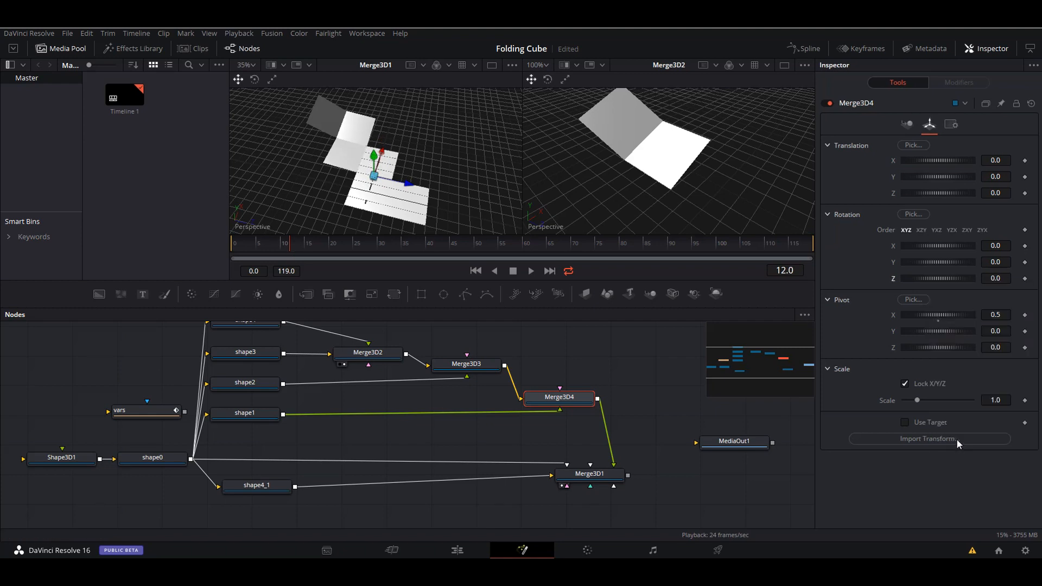
{"action": "left_click", "coordinate": [477, 369]}
{"action": "left_click", "coordinate": [953, 262]}
{"action": "key", "text": "ctrl+a"}
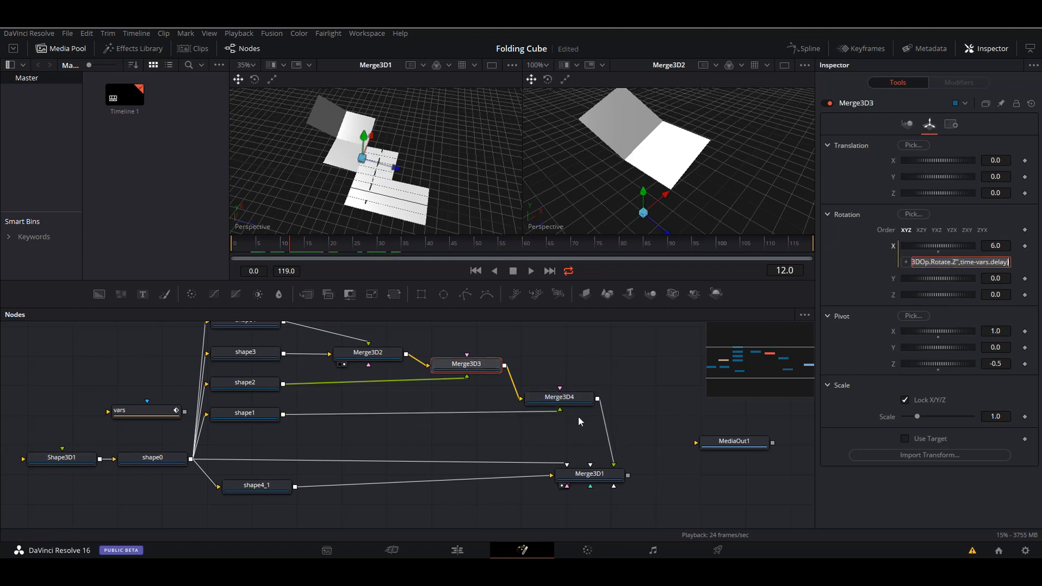
{"action": "left_click", "coordinate": [560, 401]}
{"action": "left_click_drag", "start_coordinate": [946, 295], "coordinate": [912, 296]}
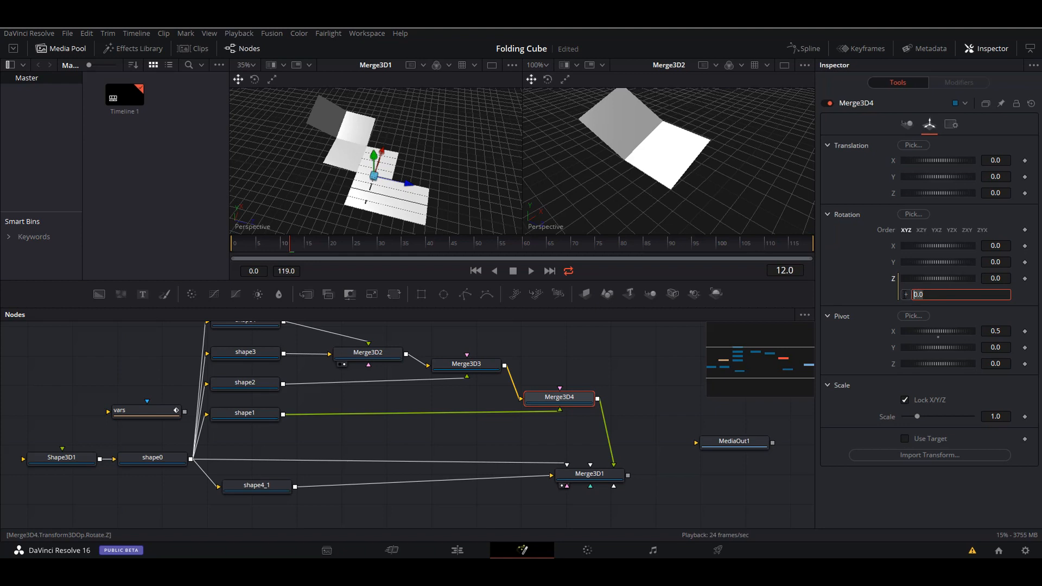
{"action": "key", "text": "ctrl+v"}
{"action": "key", "text": "Home"}
{"action": "left_click", "coordinate": [946, 295]}
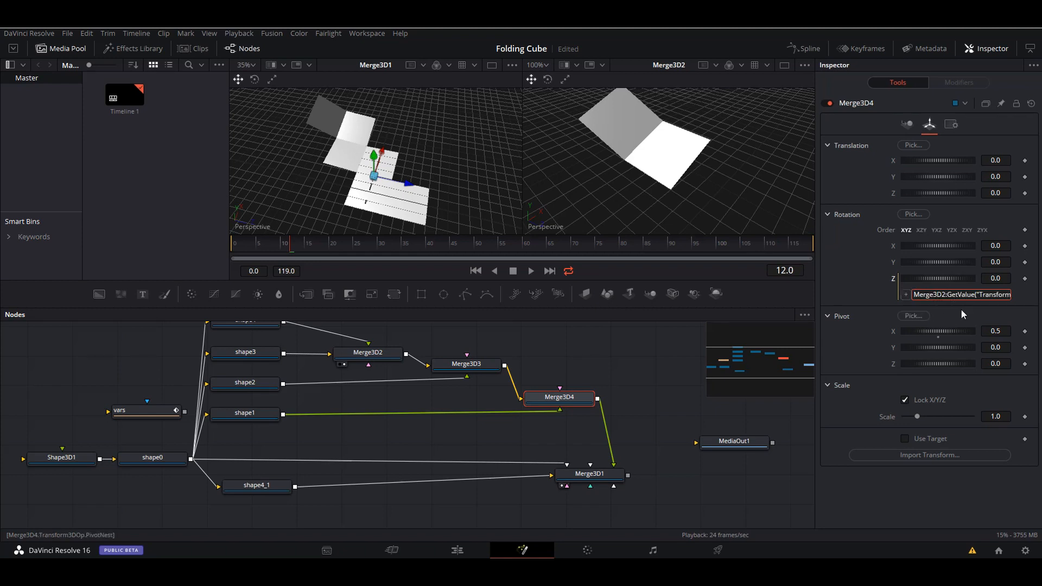
Replace Merge3D2 with Merge3D3 in Merge3D4's Z rotation expression.
{"action": "key", "text": "BackSpace"}
{"action": "type", "text": "3"}
{"action": "key", "text": "Right"}
{"action": "key", "text": "Right"}
{"action": "key", "text": "Right"}
{"action": "key", "text": "Right"}
{"action": "key", "text": "Right"}
{"action": "key", "text": "Right"}
{"action": "key", "text": "Right"}
{"action": "key", "text": "Right"}
{"action": "key", "text": "Right"}
{"action": "key", "text": "Right"}
{"action": "key", "text": "Right"}
{"action": "key", "text": "Right"}
{"action": "key", "text": "Right"}
{"action": "key", "text": "Right"}
{"action": "key", "text": "Return"}
Check which axis Merge3D3 rotates on and change Rotate.Z to Rotate.X in Merge3D4's Z rotation expression.
{"action": "left_click", "coordinate": [467, 364]}
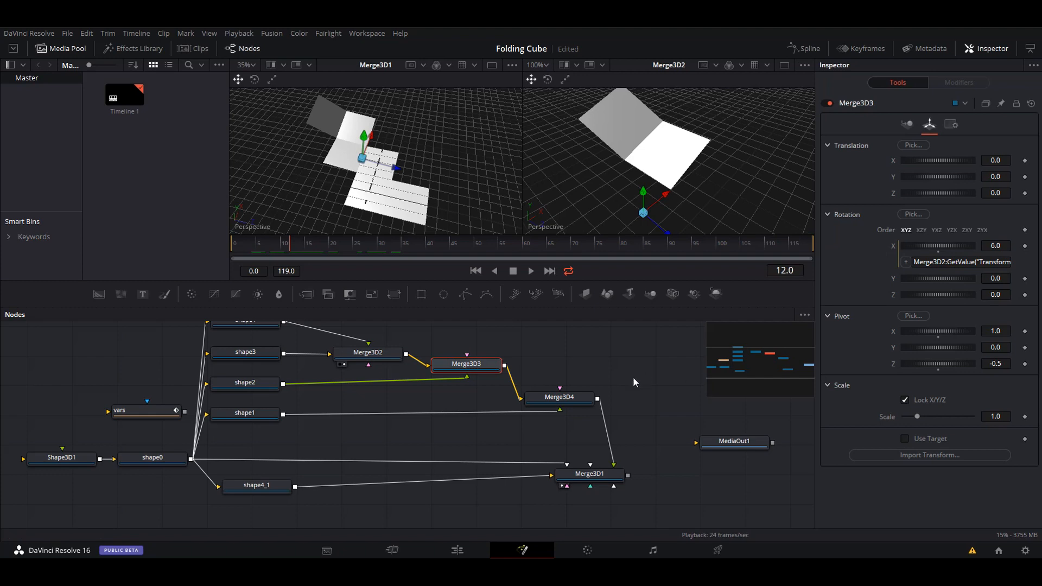
{"action": "left_click", "coordinate": [577, 405]}
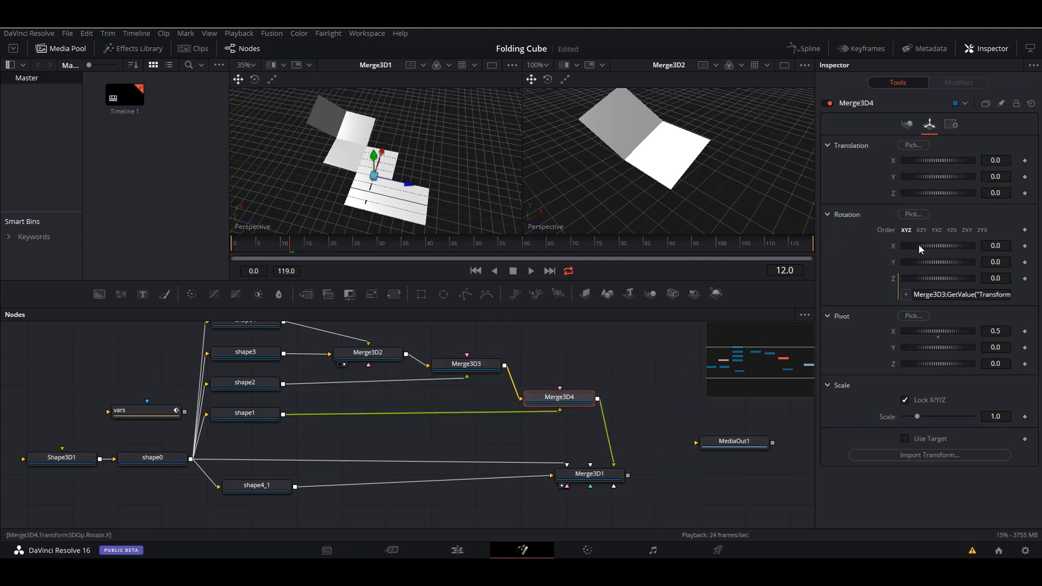
{"action": "left_click", "coordinate": [956, 294]}
{"action": "key", "text": "End"}
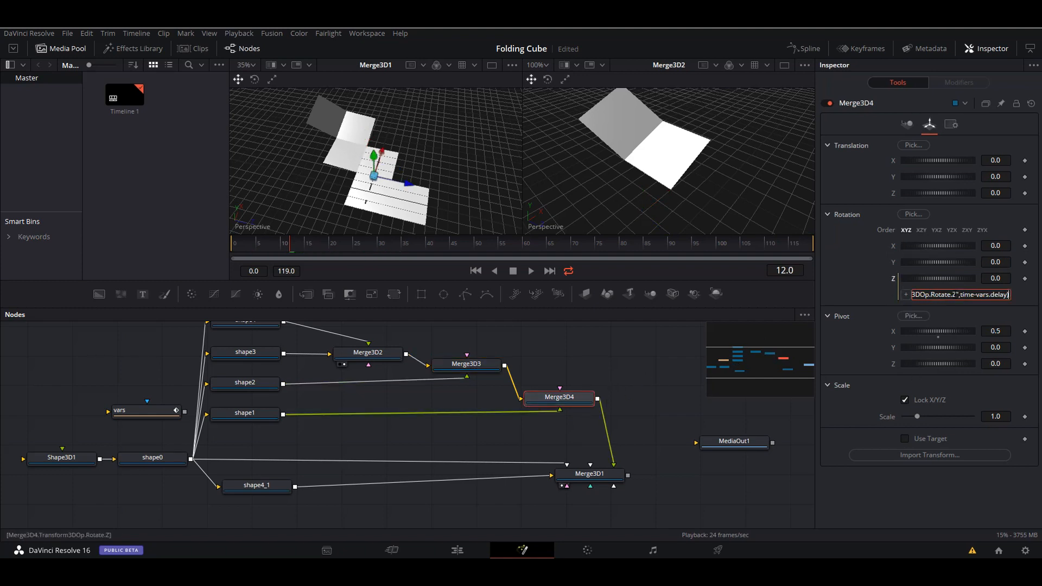
{"action": "key", "text": "BackSpace"}
{"action": "type", "text": "X"}
{"action": "left_click", "coordinate": [861, 500]}
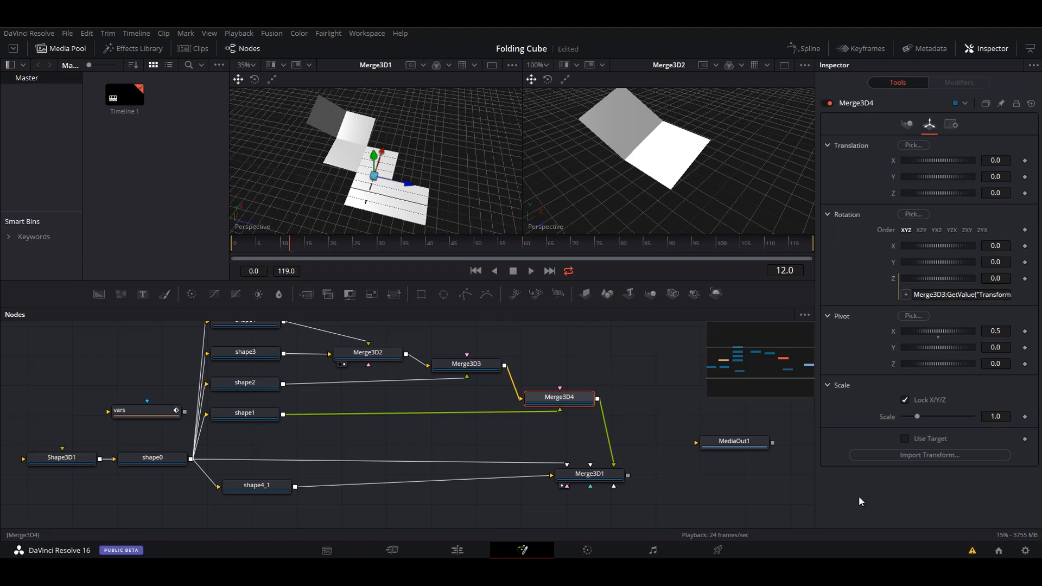
Save the project and scrub the folding animation to frame 37.
{"action": "key", "text": "ctrl+s"}
{"action": "left_click_drag", "start_coordinate": [307, 243], "coordinate": [422, 246]}
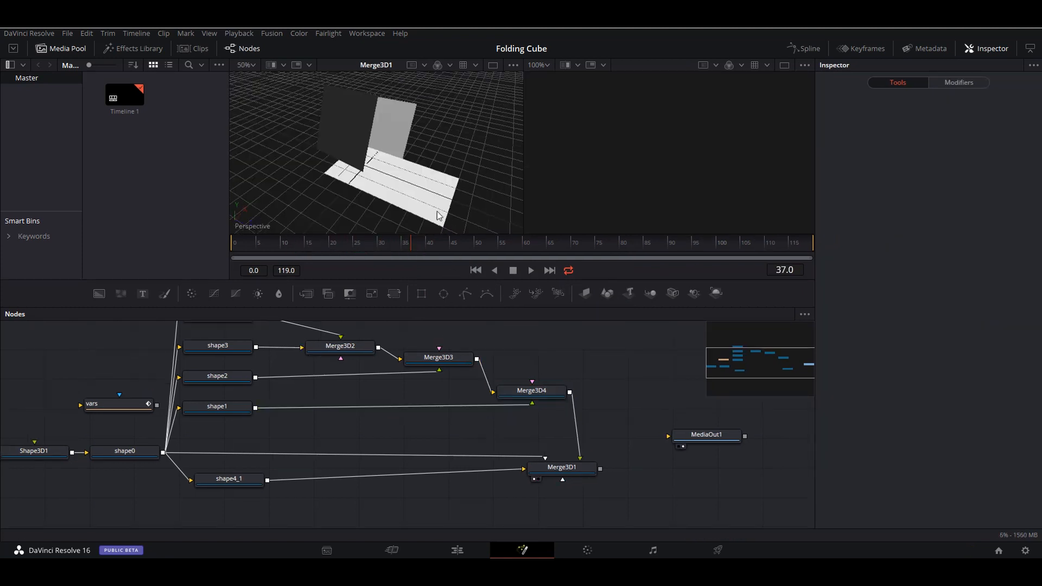
{"action": "left_click", "coordinate": [429, 200]}
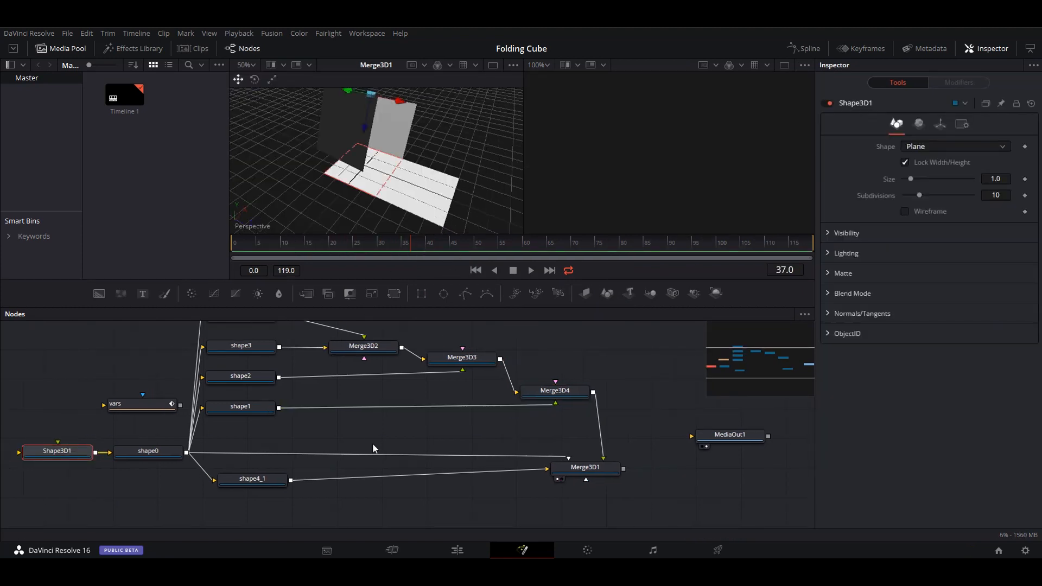
Rename the shape4_1 node to shape5.
{"action": "left_click", "coordinate": [251, 486]}
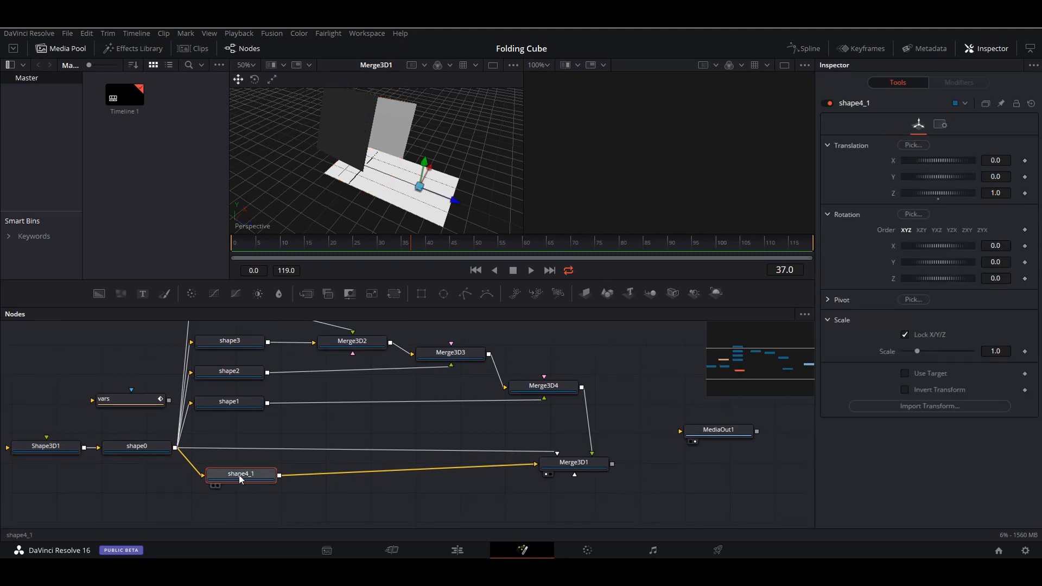
{"action": "key", "text": "F2"}
{"action": "left_click", "coordinate": [497, 317]}
{"action": "key", "text": "BackSpace"}
{"action": "key", "text": "BackSpace"}
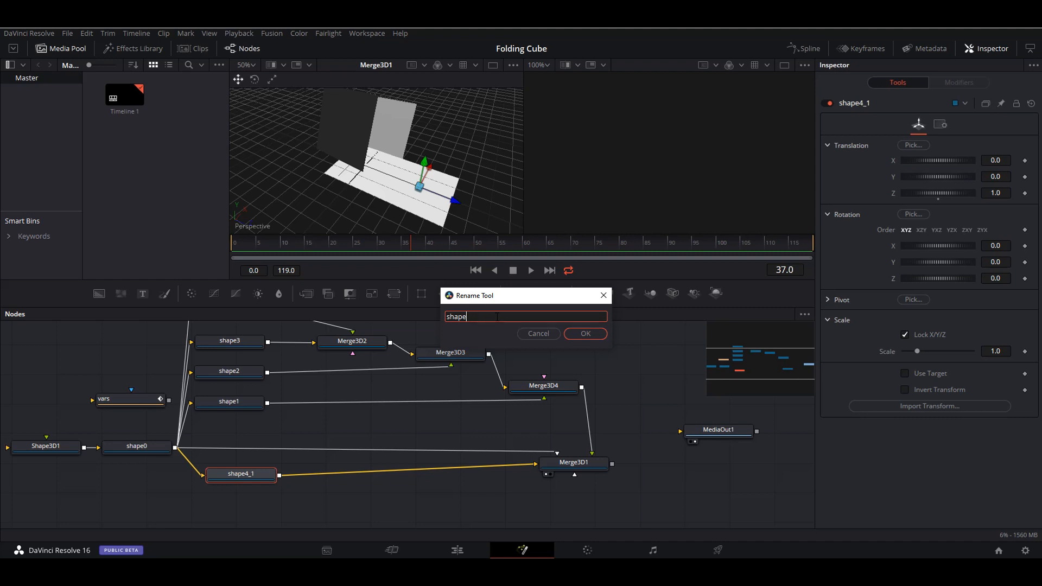
{"action": "type", "text": "5"}
{"action": "key", "text": "Return"}
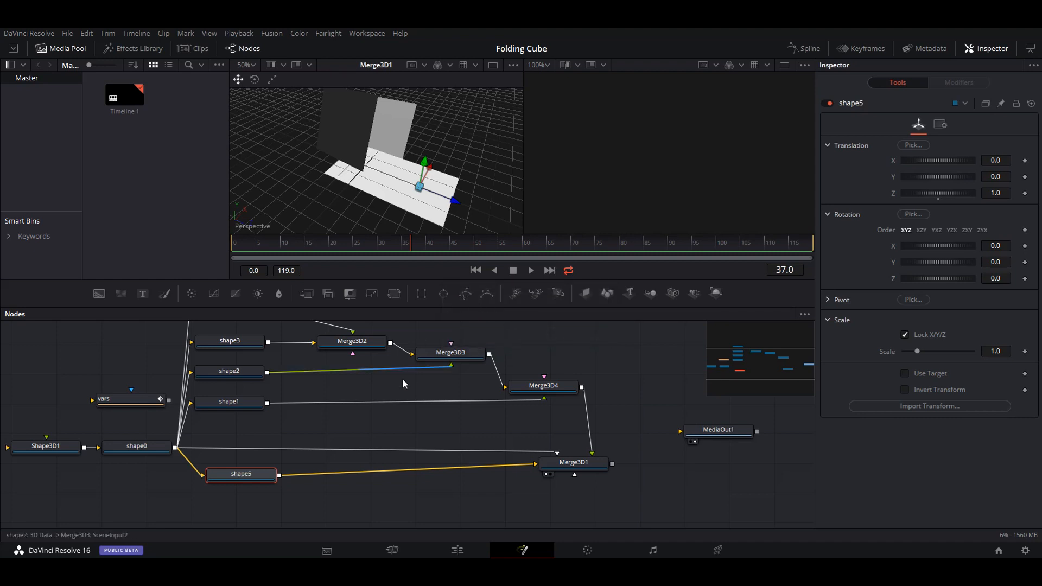
Set shape5's pivot Z to -0.5.
{"action": "left_click", "coordinate": [548, 390]}
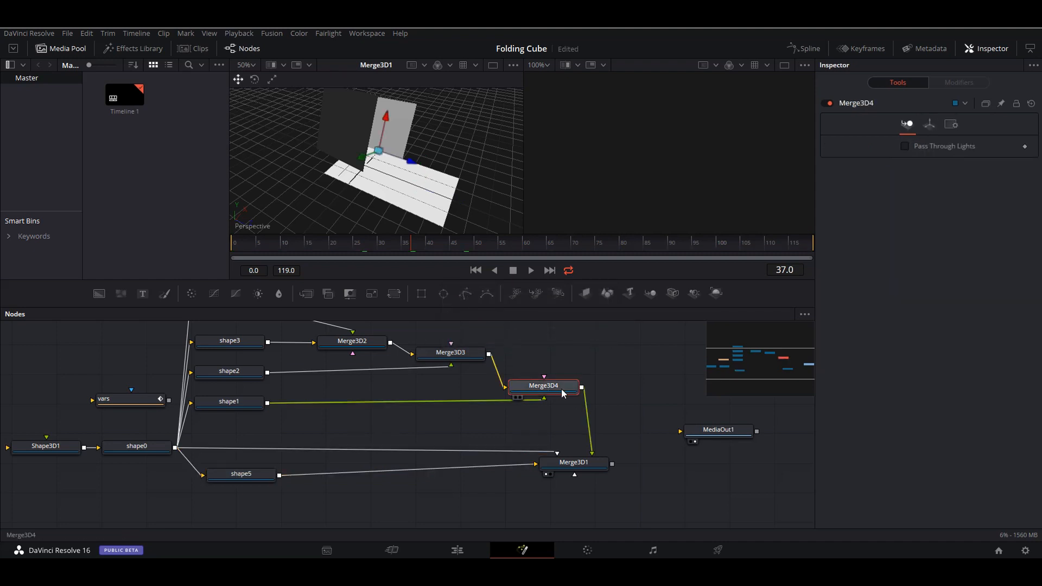
{"action": "left_click", "coordinate": [256, 474]}
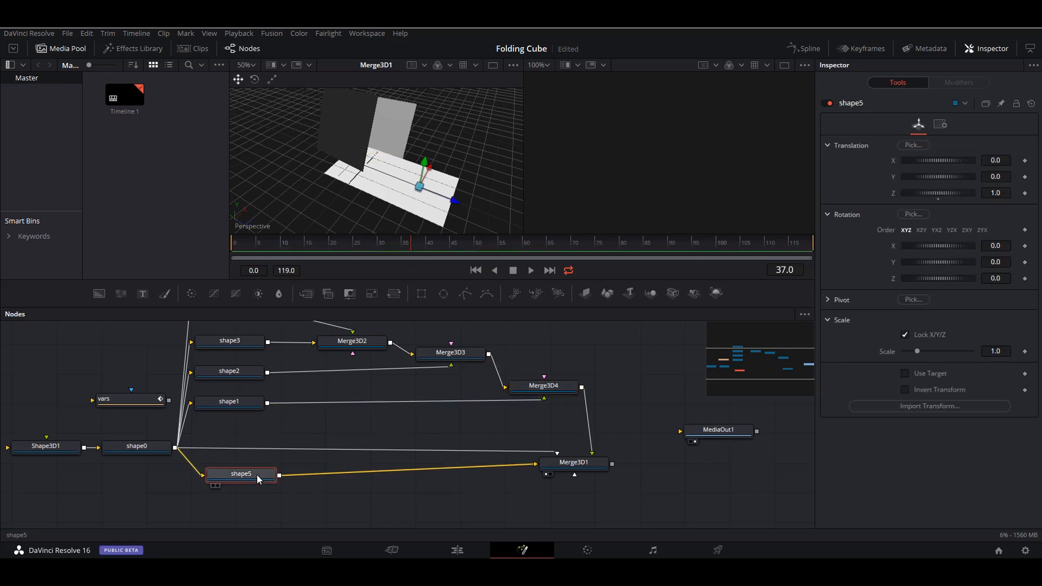
{"action": "left_click", "coordinate": [828, 301]}
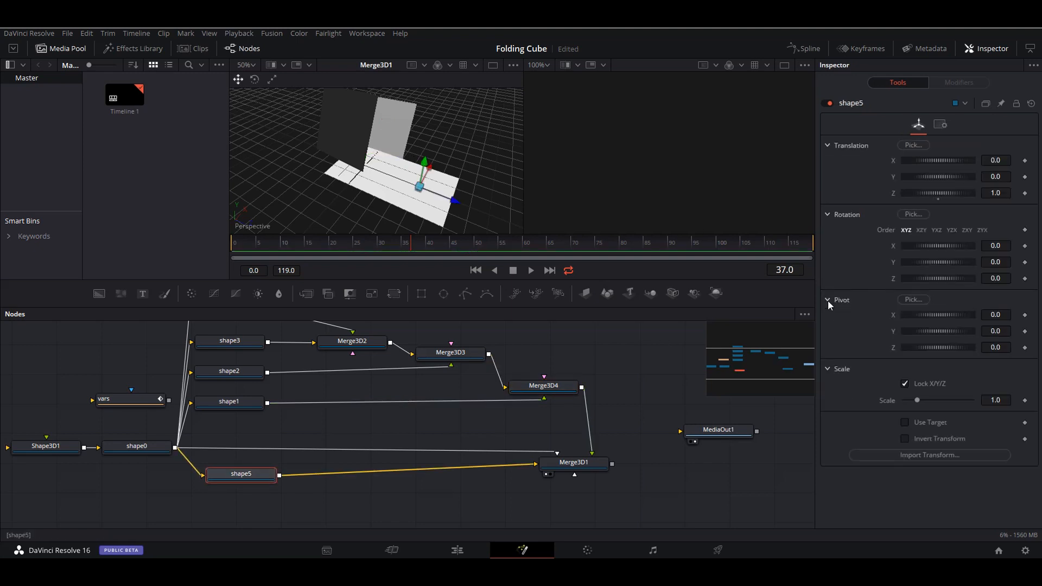
{"action": "left_click_drag", "start_coordinate": [944, 314], "coordinate": [937, 315]}
{"action": "double_click", "coordinate": [940, 316]}
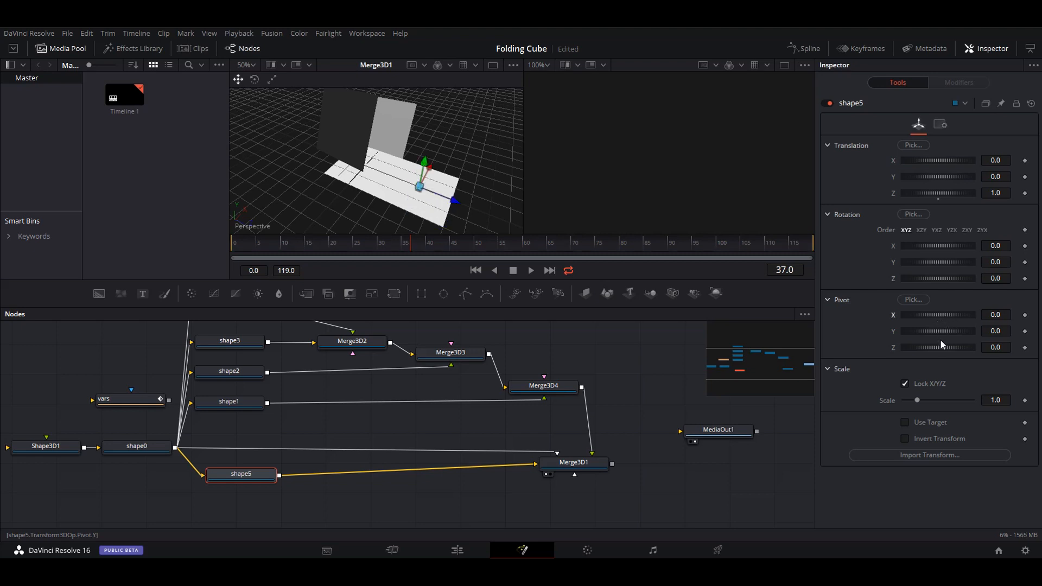
{"action": "left_click_drag", "start_coordinate": [944, 347], "coordinate": [933, 349]}
{"action": "left_click", "coordinate": [1004, 349]}
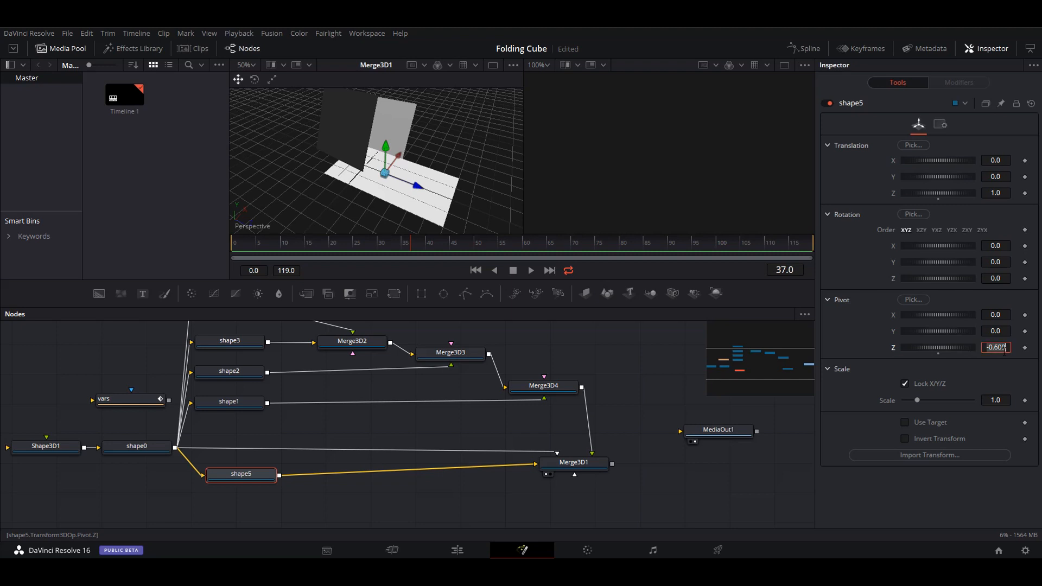
{"action": "type", "text": "-0.5"}
{"action": "key", "text": "Tab"}
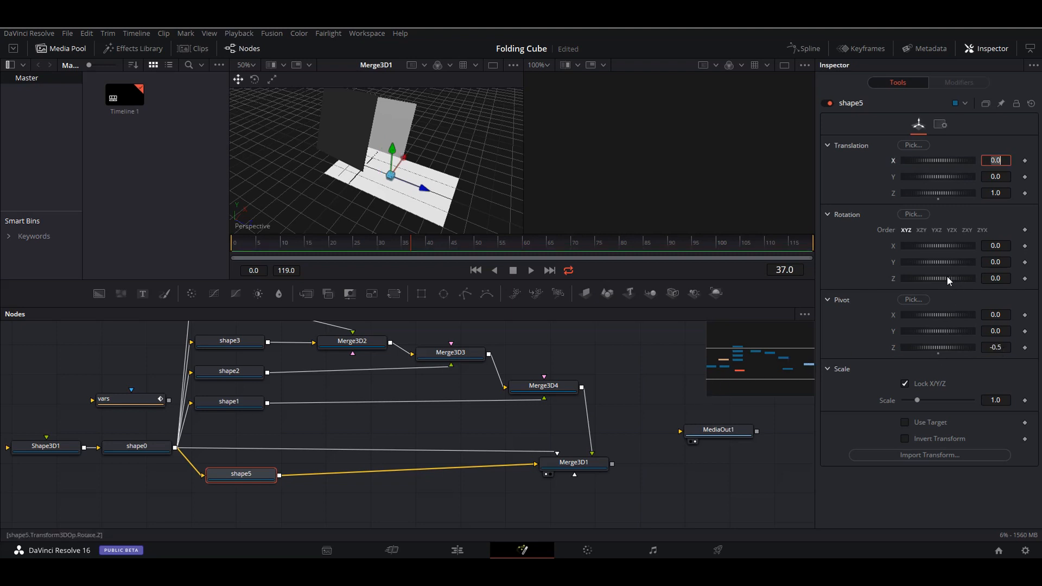
Add an expression to shape5's X rotation and paste in the expression copied from Merge3D4's Z rotation.
{"action": "left_click_drag", "start_coordinate": [947, 245], "coordinate": [886, 252]}
{"action": "right_click", "coordinate": [926, 250]}
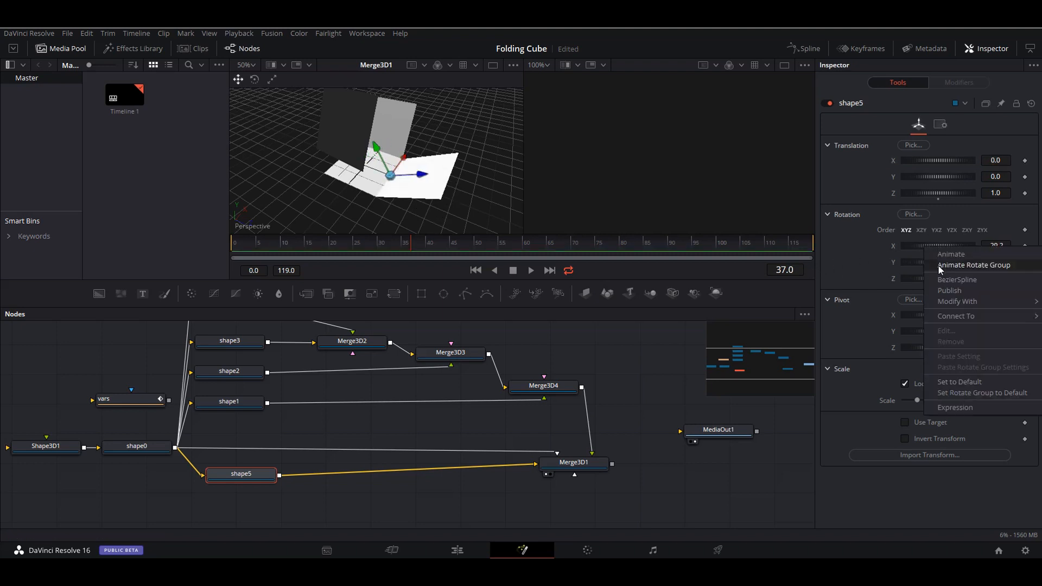
{"action": "left_click", "coordinate": [950, 403]}
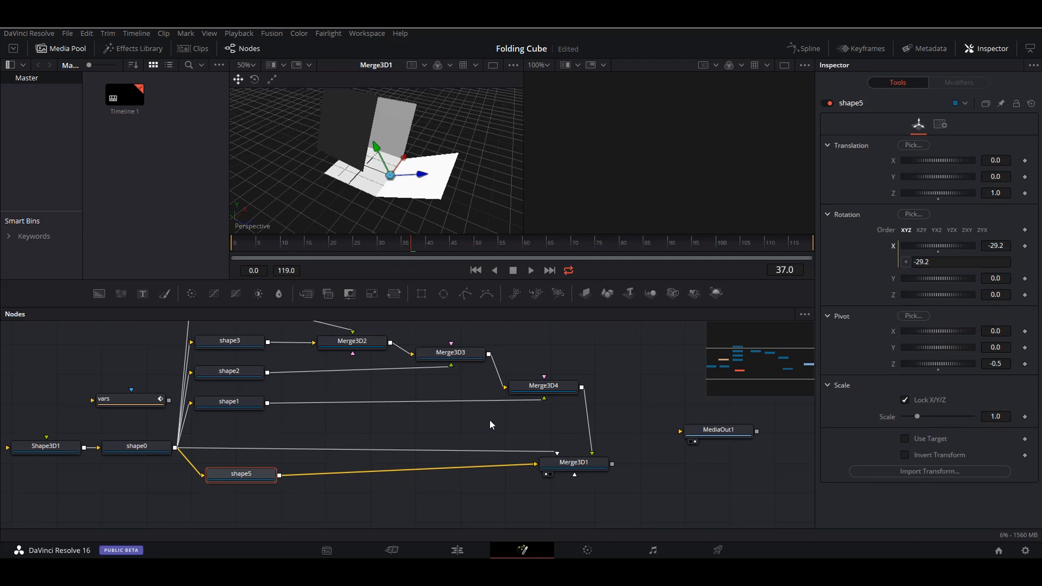
{"action": "left_click", "coordinate": [561, 386]}
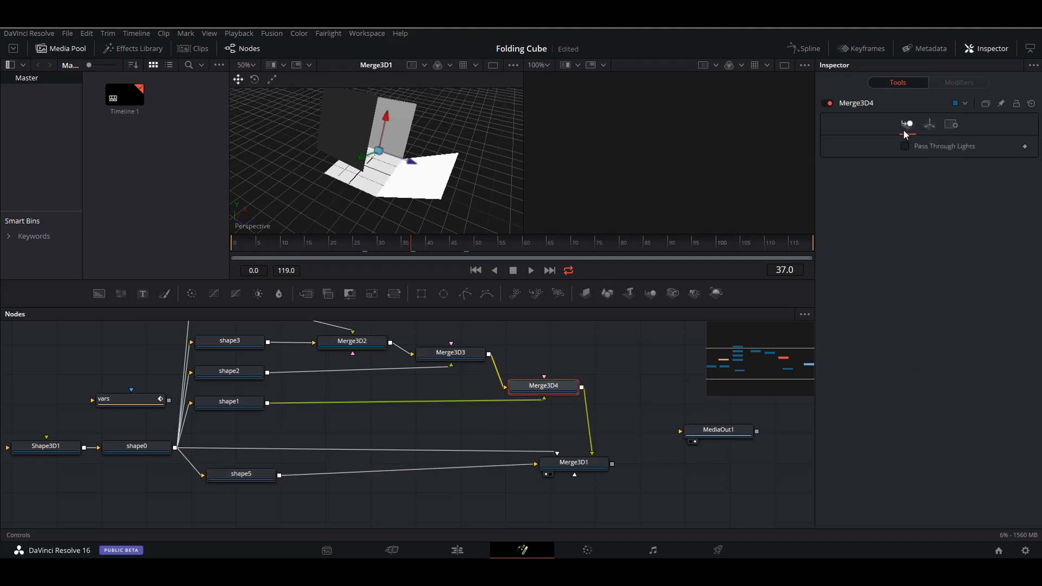
{"action": "left_click", "coordinate": [928, 124]}
{"action": "key", "text": "ctrl+a"}
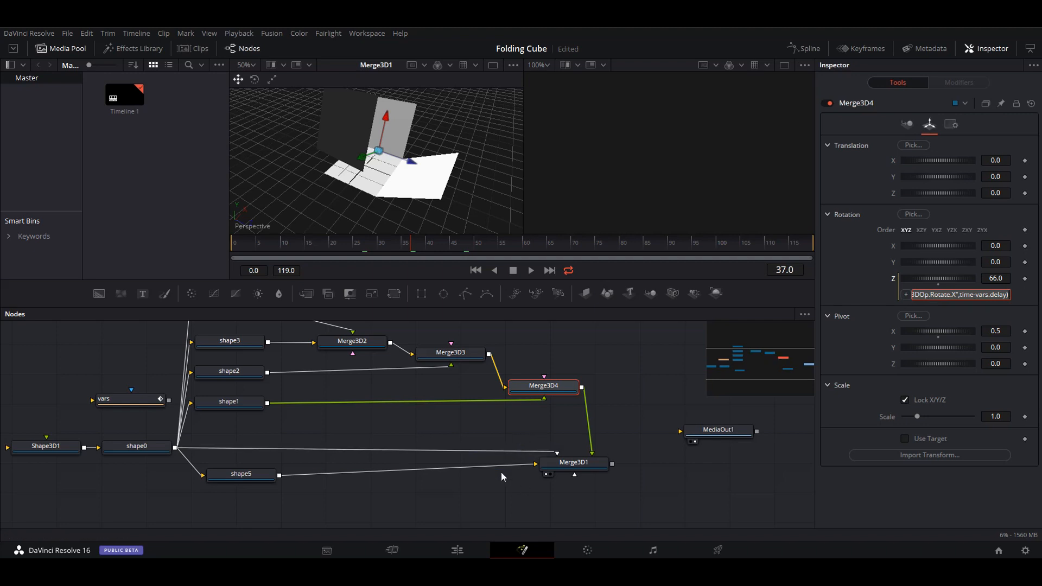
{"action": "left_click", "coordinate": [240, 479]}
{"action": "left_click", "coordinate": [240, 479]}
{"action": "key", "text": "="}
{"action": "key", "text": "ctrl+v"}
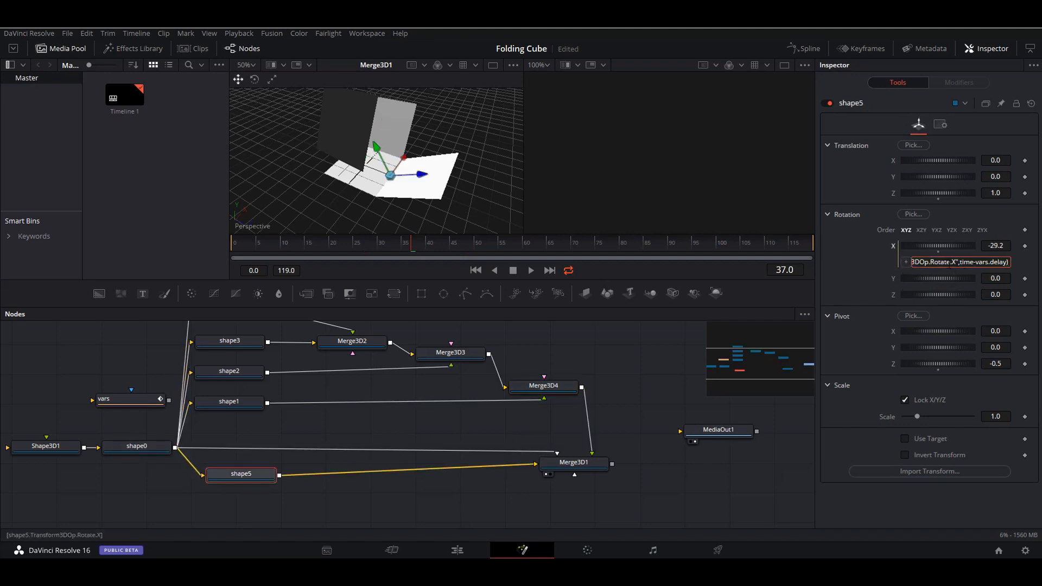
Edit shape5's X rotation expression so it reads Rotate.Z from Merge3D4 with the time-vars.delay offset.
{"action": "key", "text": "Home"}
{"action": "key", "text": "Right"}
{"action": "key", "text": "Right"}
{"action": "key", "text": "Right"}
{"action": "key", "text": "Right"}
{"action": "key", "text": "Right"}
{"action": "key", "text": "Right"}
{"action": "key", "text": "Right"}
{"action": "key", "text": "Right"}
{"action": "key", "text": "BackSpace"}
{"action": "type", "text": "4"}
{"action": "key", "text": "End"}
{"action": "key", "text": "BackSpace"}
{"action": "type", "text": "Z"}
{"action": "key", "text": "Return"}
Play the folding animation from the first frame and stop around frame 45 to check shape5's direction.
{"action": "left_click", "coordinate": [564, 391]}
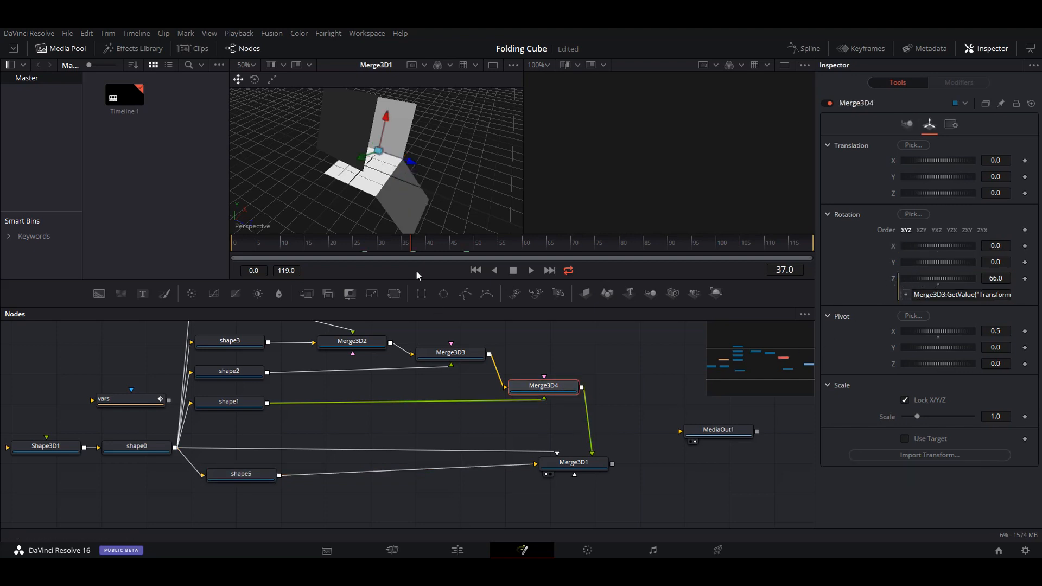
{"action": "left_click", "coordinate": [476, 270]}
{"action": "left_click", "coordinate": [530, 271]}
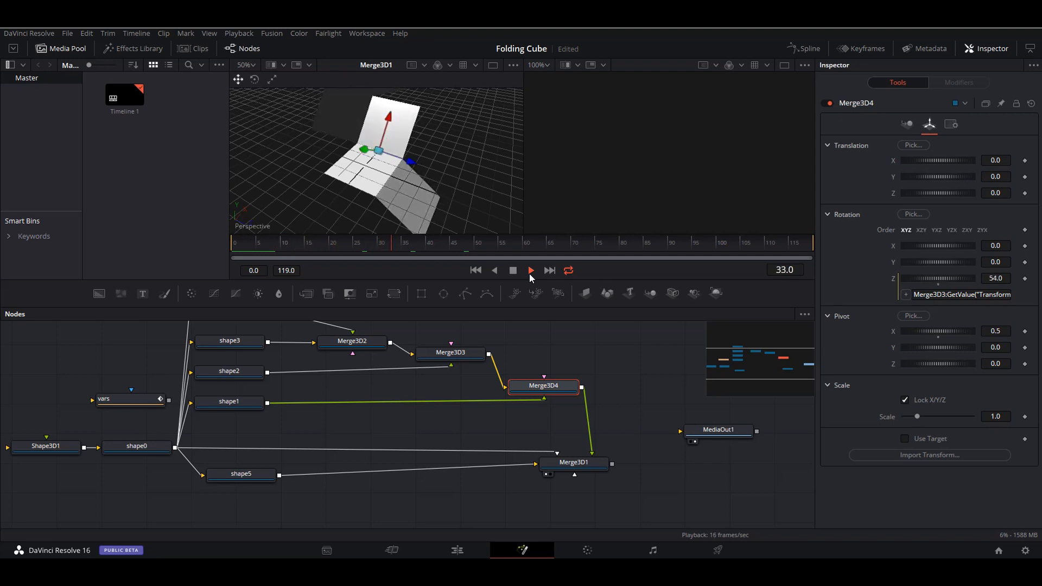
{"action": "left_click", "coordinate": [530, 271]}
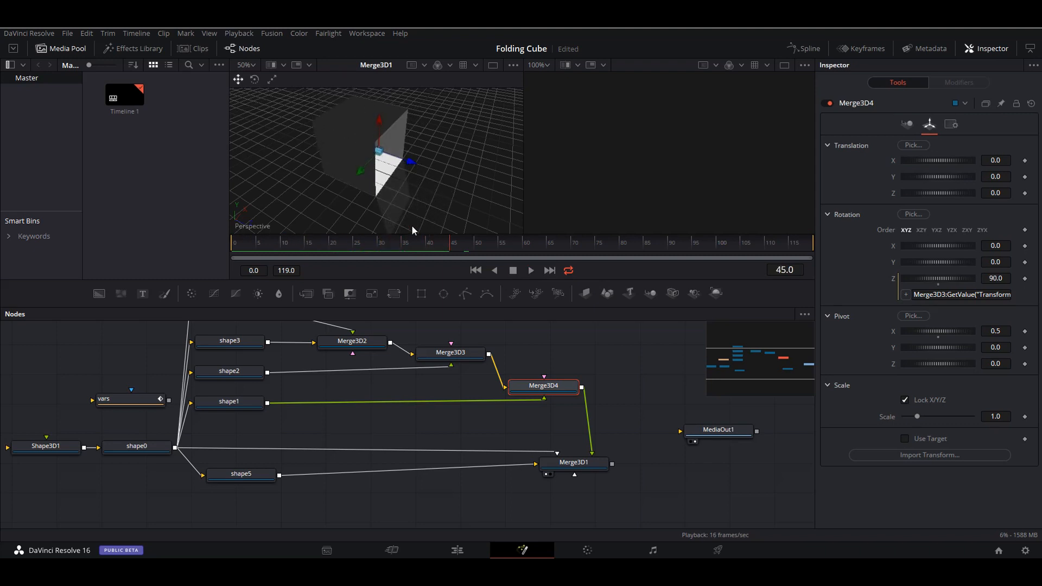
Negate shape5's X rotation expression with a leading minus sign and save the project.
{"action": "left_click", "coordinate": [236, 474]}
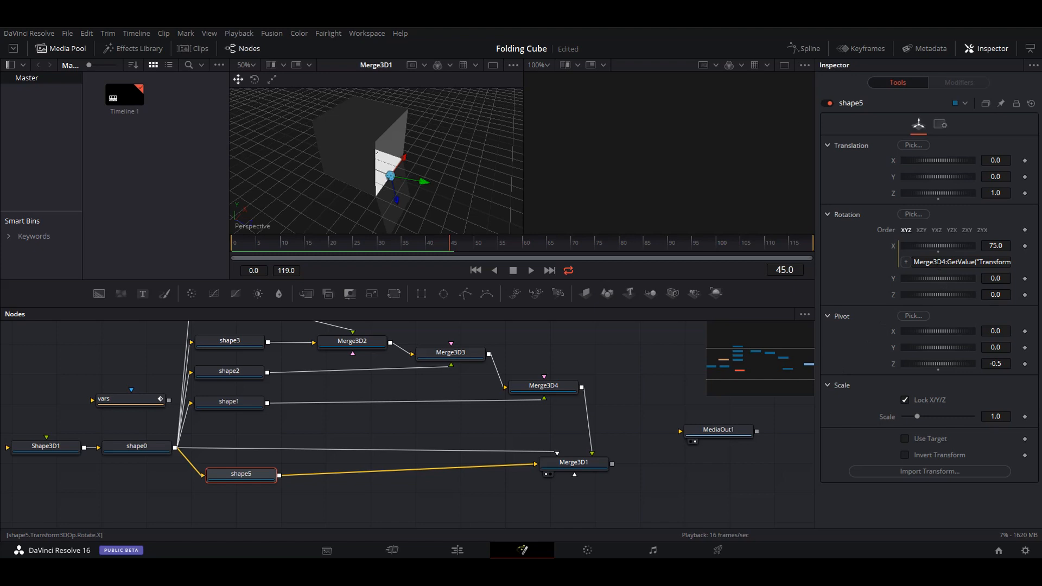
{"action": "left_click", "coordinate": [923, 262]}
{"action": "key", "text": "Home"}
{"action": "type", "text": "-"}
{"action": "key", "text": "Return"}
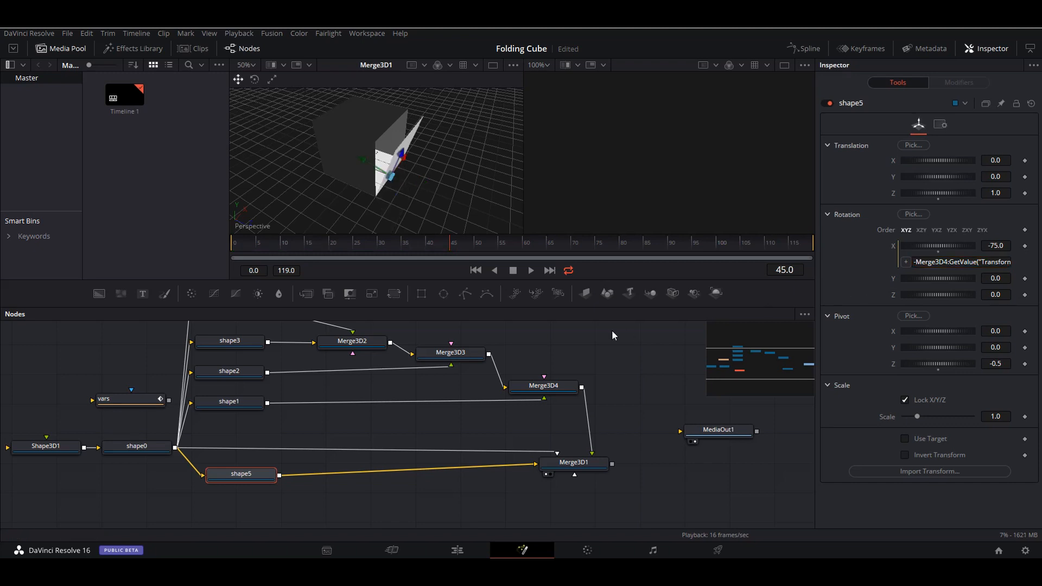
{"action": "key", "text": "ctrl+s"}
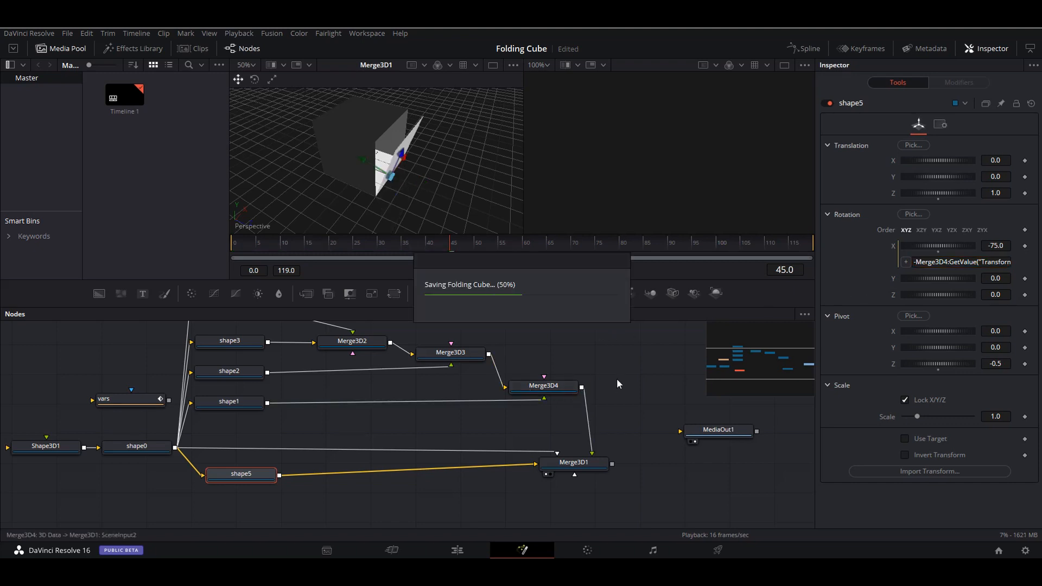
Play back the full folding animation in a wider view, then stop and return to frame 0.
{"action": "left_click", "coordinate": [476, 271]}
{"action": "left_click", "coordinate": [532, 270]}
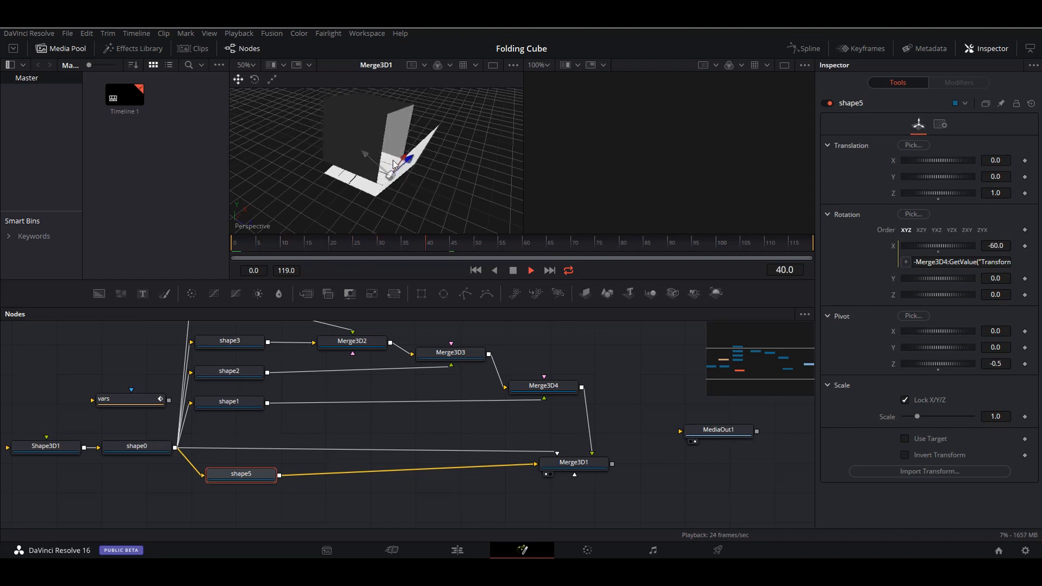
{"action": "scroll", "coordinate": [397, 164], "scroll_direction": "down", "scroll_amount": 3}
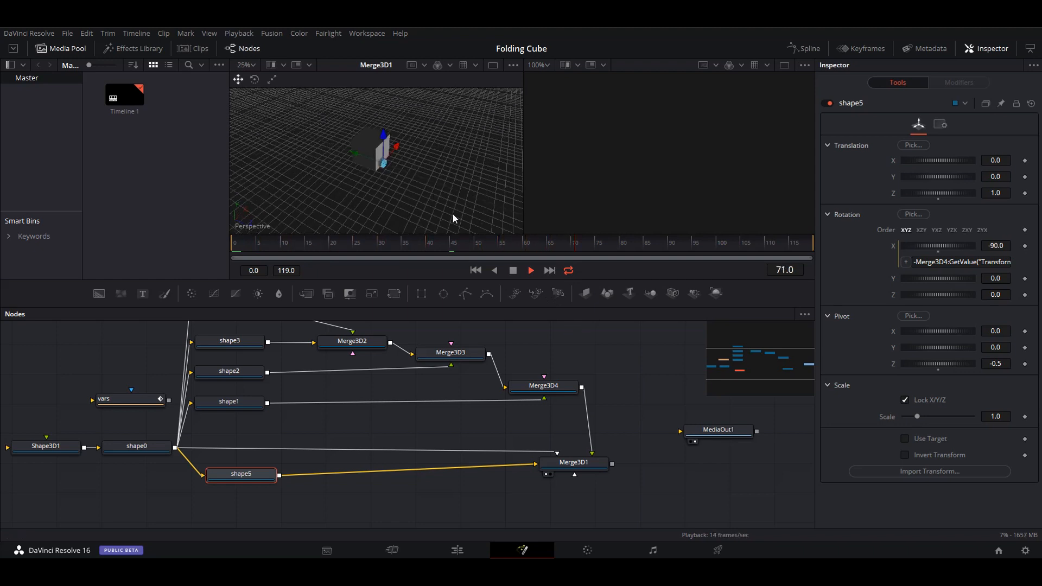
{"action": "left_click", "coordinate": [476, 271]}
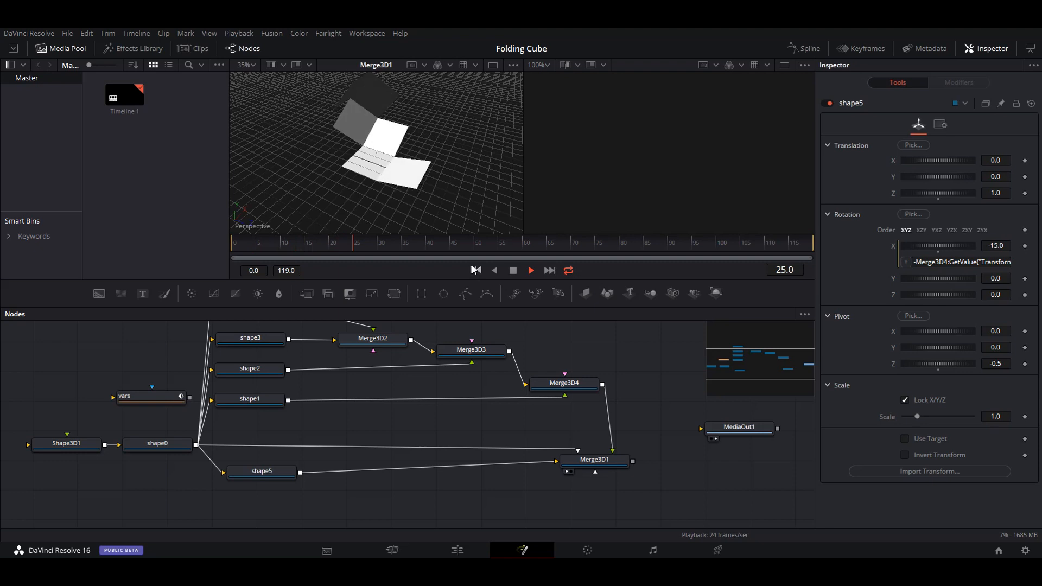
{"action": "left_click", "coordinate": [513, 271]}
{"action": "left_click", "coordinate": [476, 270]}
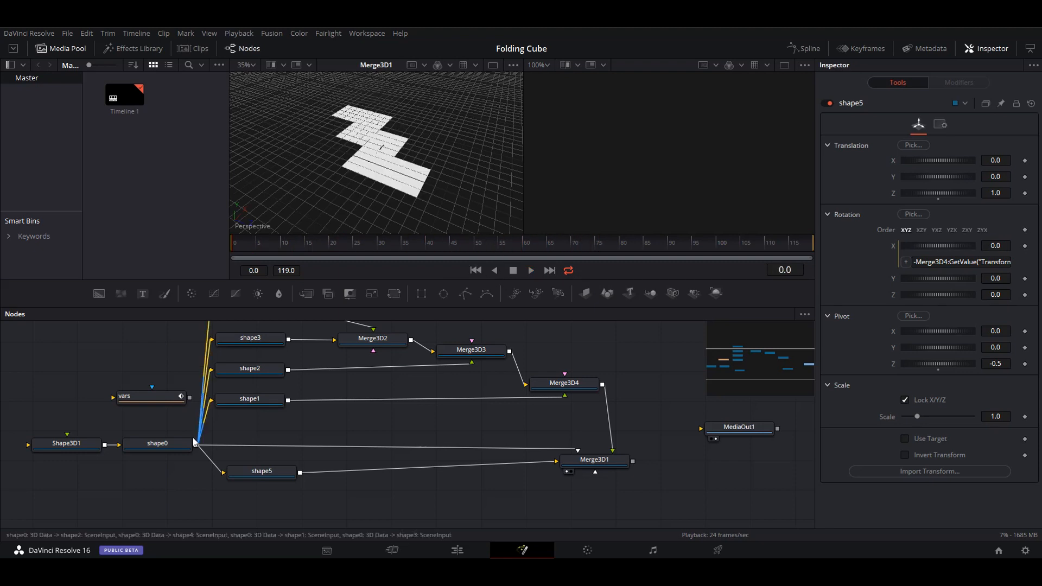
Set the delay control on the vars node to 2 and play the animation.
{"action": "left_click", "coordinate": [151, 397]}
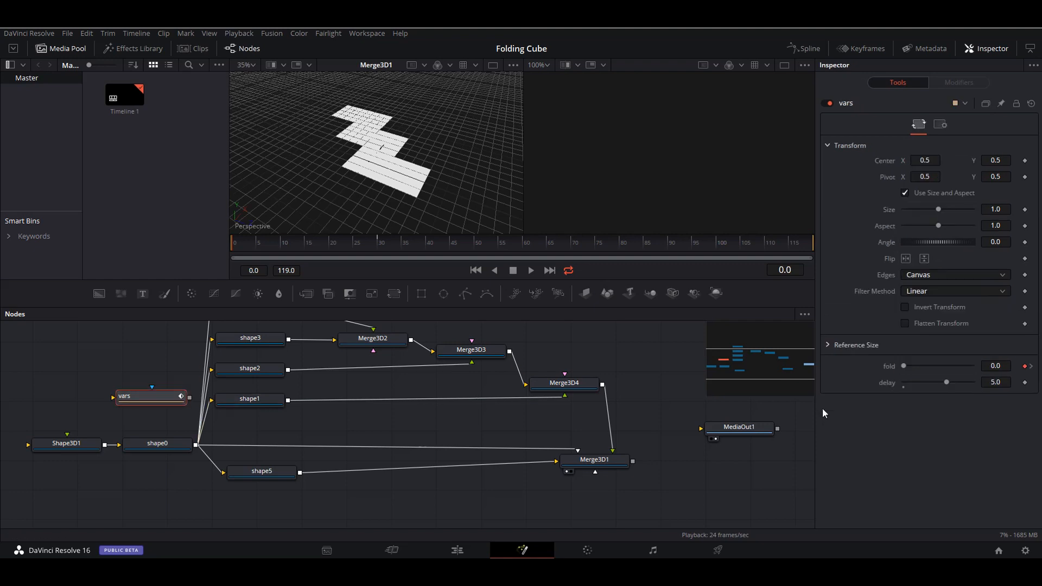
{"action": "left_click", "coordinate": [995, 383]}
{"action": "type", "text": "2"}
{"action": "key", "text": "Return"}
{"action": "left_click", "coordinate": [531, 271]}
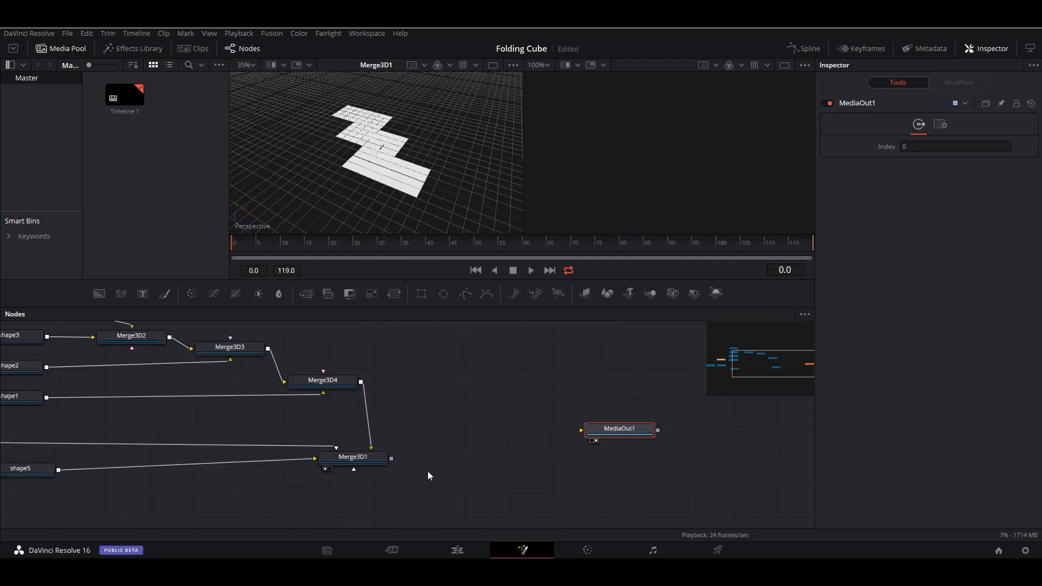
Move all cube nodes together farther away from MediaOut1 to make room in the node graph.
{"action": "left_click_drag", "start_coordinate": [427, 471], "coordinate": [57, 316]}
{"action": "scroll", "coordinate": [477, 468], "scroll_direction": "down", "scroll_amount": 2}
{"action": "left_click_drag", "start_coordinate": [436, 451], "coordinate": [360, 461]}
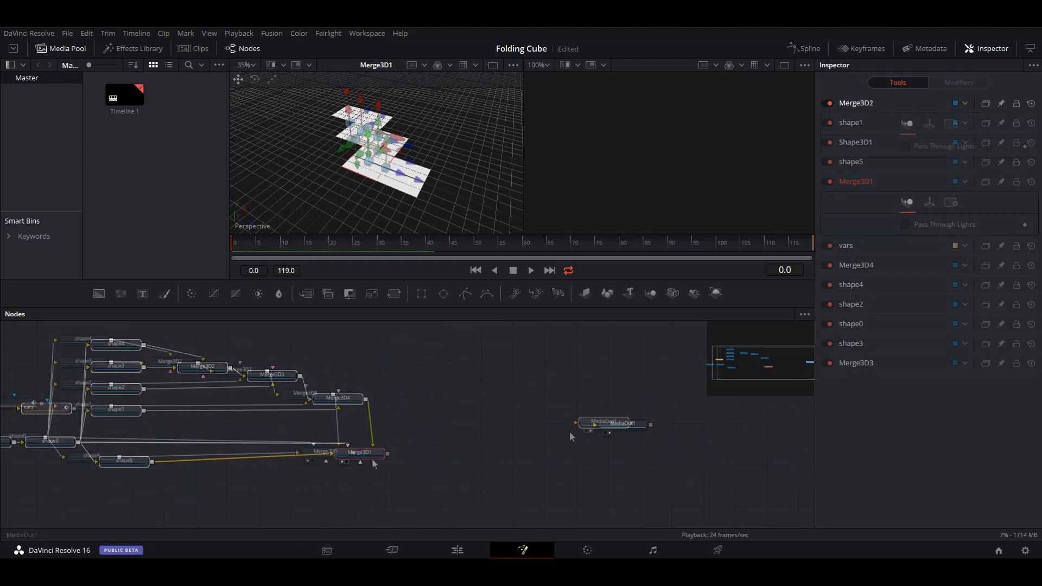
{"action": "left_click", "coordinate": [569, 432]}
Add a Merge 3D node between Merge3D1 and MediaOut1 and rename it main.
{"action": "left_click_drag", "start_coordinate": [651, 294], "coordinate": [454, 451]}
{"action": "key", "text": "F2"}
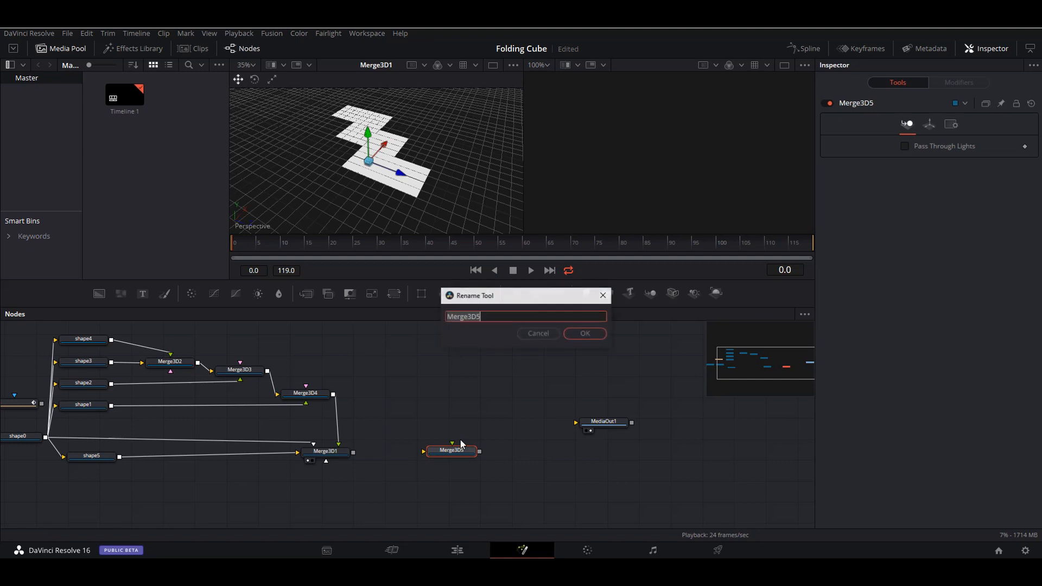
{"action": "type", "text": "main"}
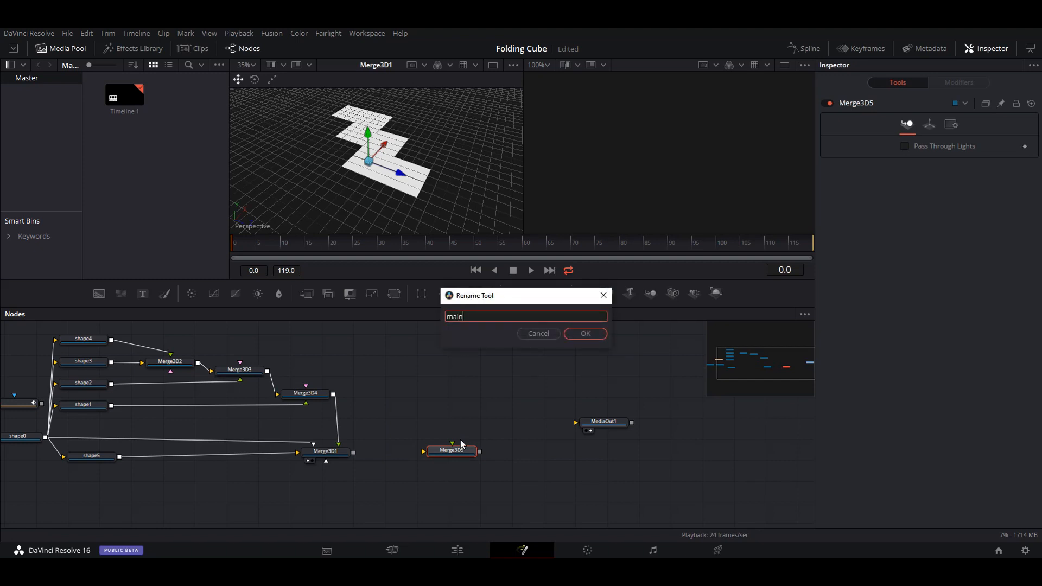
{"action": "key", "text": "Return"}
Rename the Merge3D1 node to cube.
{"action": "left_click", "coordinate": [330, 454]}
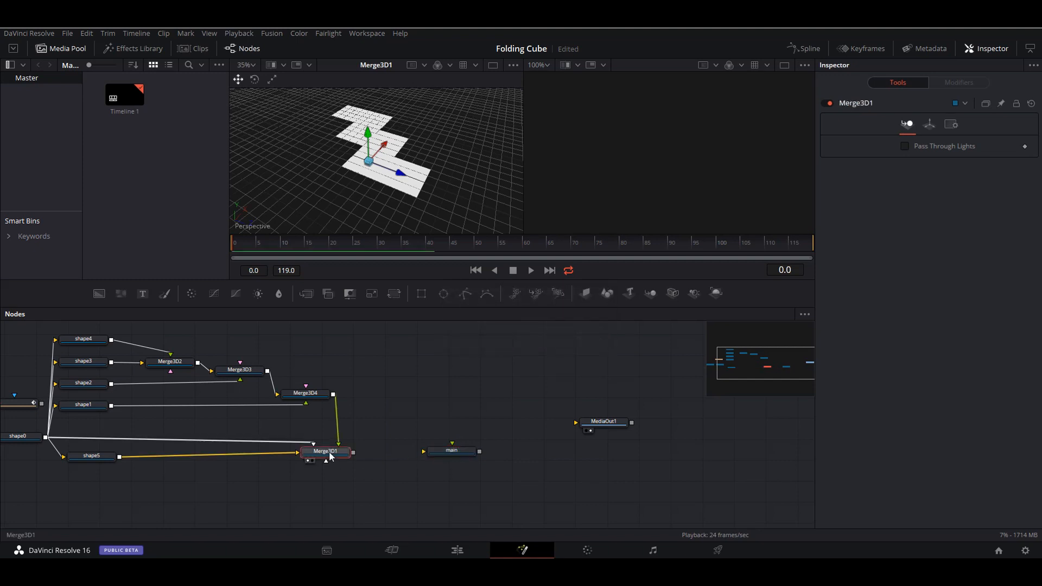
{"action": "key", "text": "F2"}
{"action": "type", "text": "cube"}
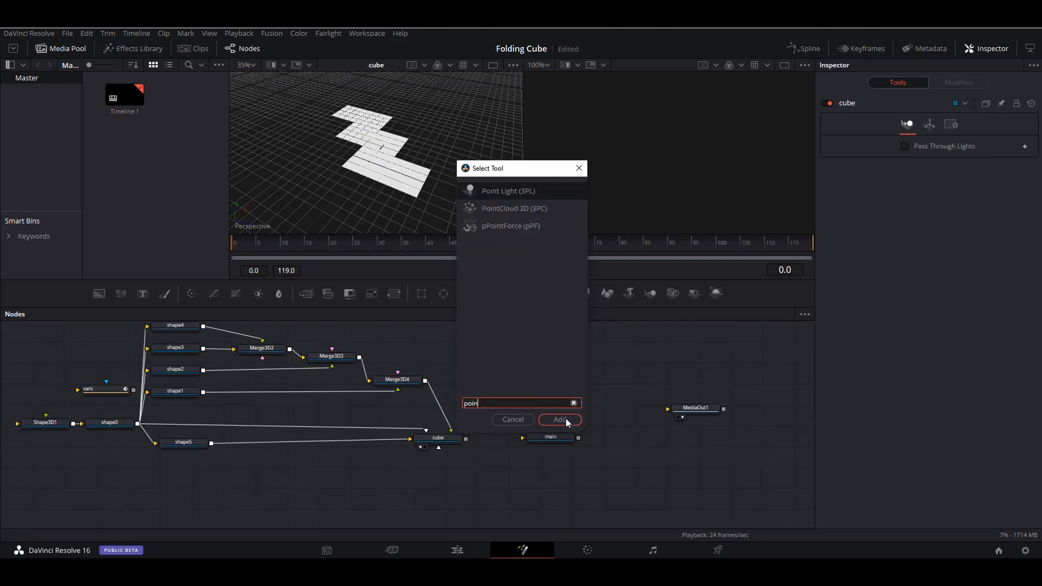
Add a Point Light connected to the cube merge, set its Y translation to 0.5, and scrub the fold to check the lighting.
{"action": "key", "text": "Return"}
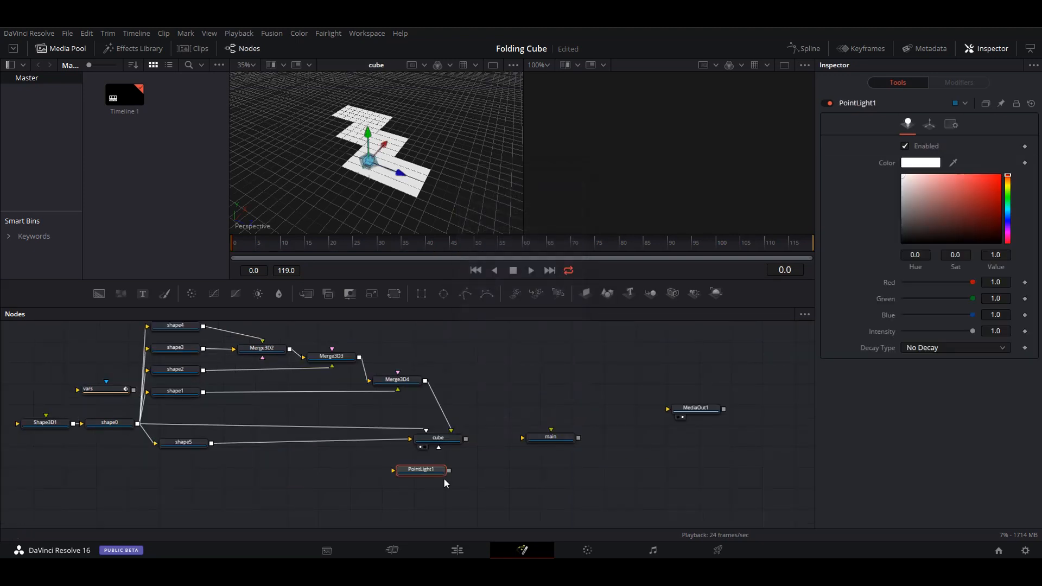
{"action": "left_click_drag", "start_coordinate": [450, 471], "coordinate": [404, 477]}
{"action": "left_click_drag", "start_coordinate": [360, 140], "coordinate": [368, 124]}
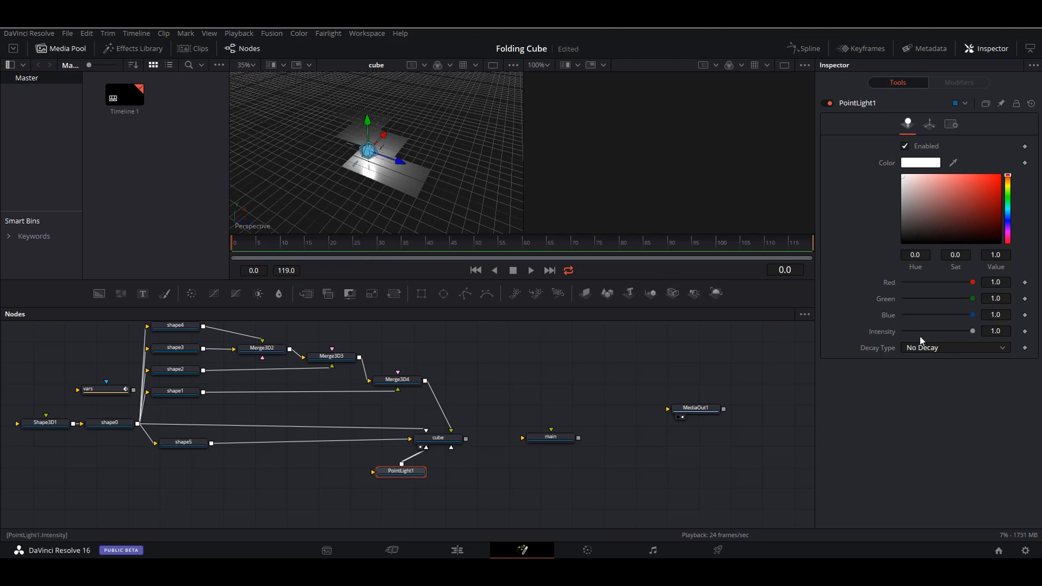
{"action": "left_click", "coordinate": [929, 124]}
{"action": "left_click", "coordinate": [997, 176]}
{"action": "type", "text": "0.5"}
{"action": "key", "text": "Tab"}
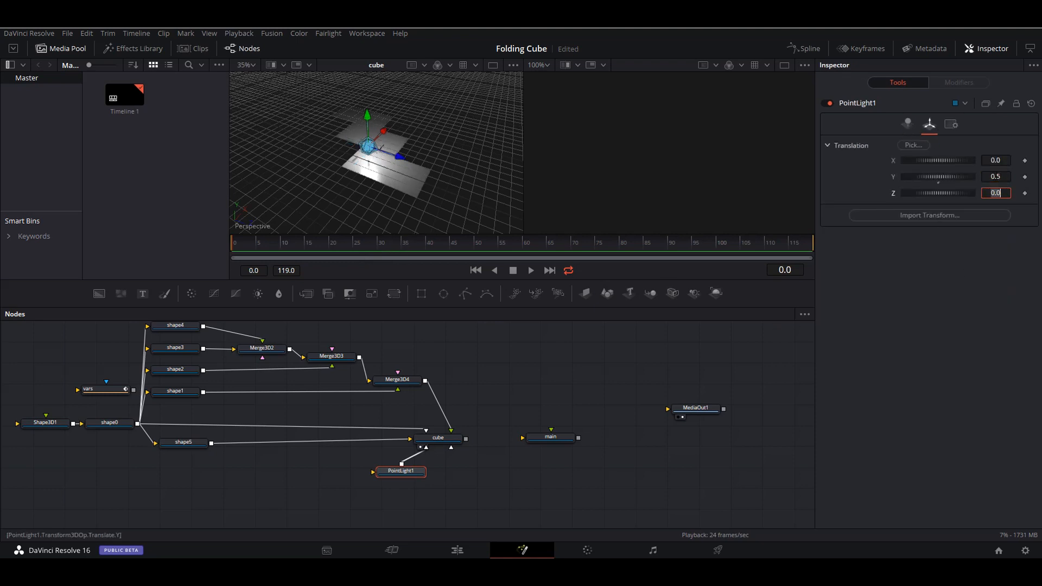
{"action": "left_click_drag", "start_coordinate": [280, 248], "coordinate": [419, 245]}
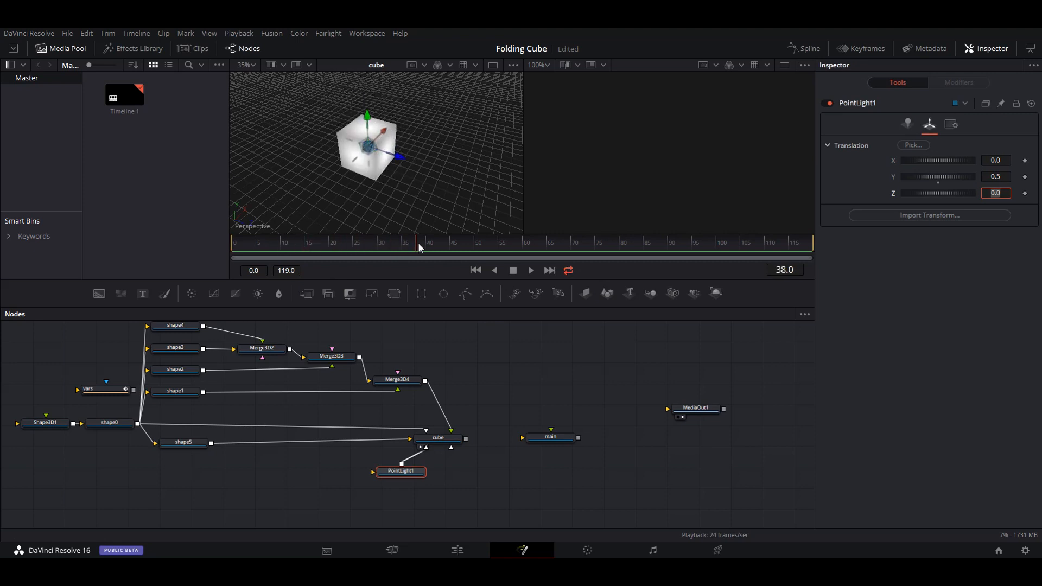
{"action": "scroll", "coordinate": [363, 141], "scroll_direction": "up", "scroll_amount": 1}
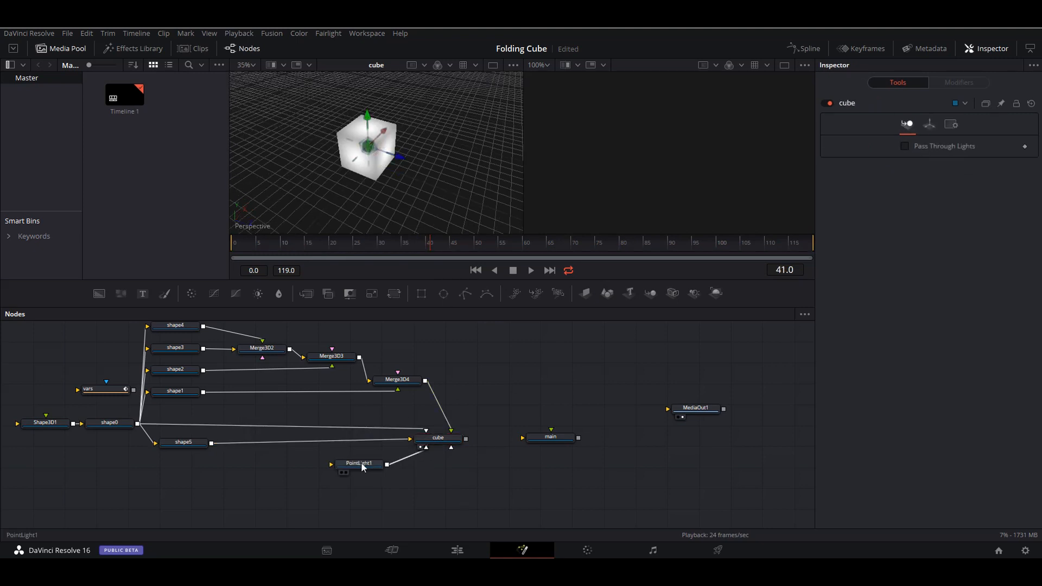
Drive PointLight1's intensity with the expression vars.fold and play back the animation to check it.
{"action": "left_click", "coordinate": [362, 468]}
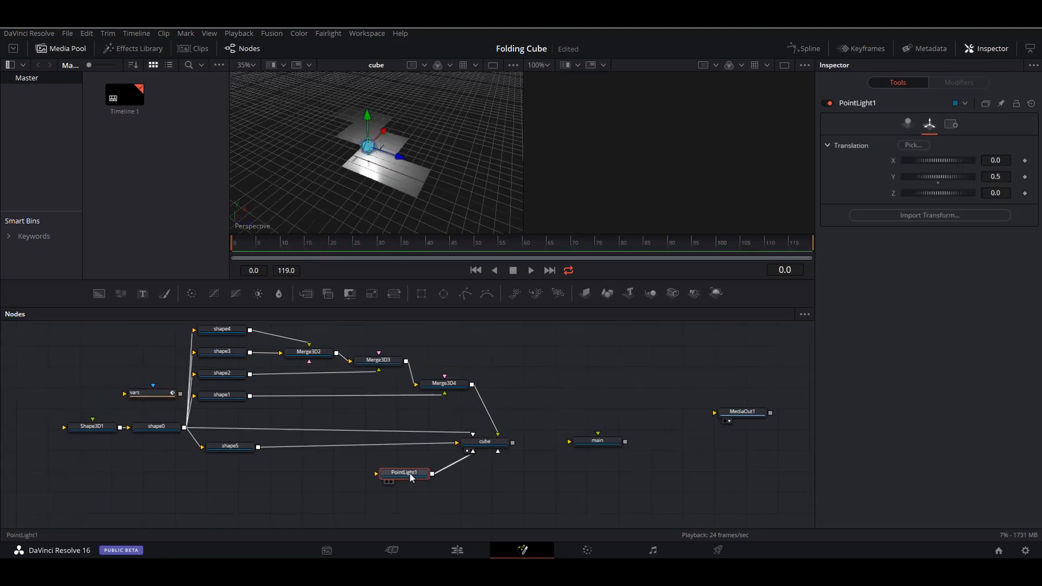
{"action": "left_click", "coordinate": [907, 124]}
{"action": "mouse_move", "coordinate": [975, 331]}
{"action": "left_mouse_down"}
{"action": "mouse_move", "coordinate": [905, 332]}
{"action": "mouse_move", "coordinate": [975, 329]}
{"action": "left_mouse_up"}
{"action": "right_click", "coordinate": [975, 330]}
{"action": "left_click", "coordinate": [994, 458]}
{"action": "type", "text": "1.0"}
{"action": "key", "text": "ctrl+a"}
{"action": "type", "text": "vars."}
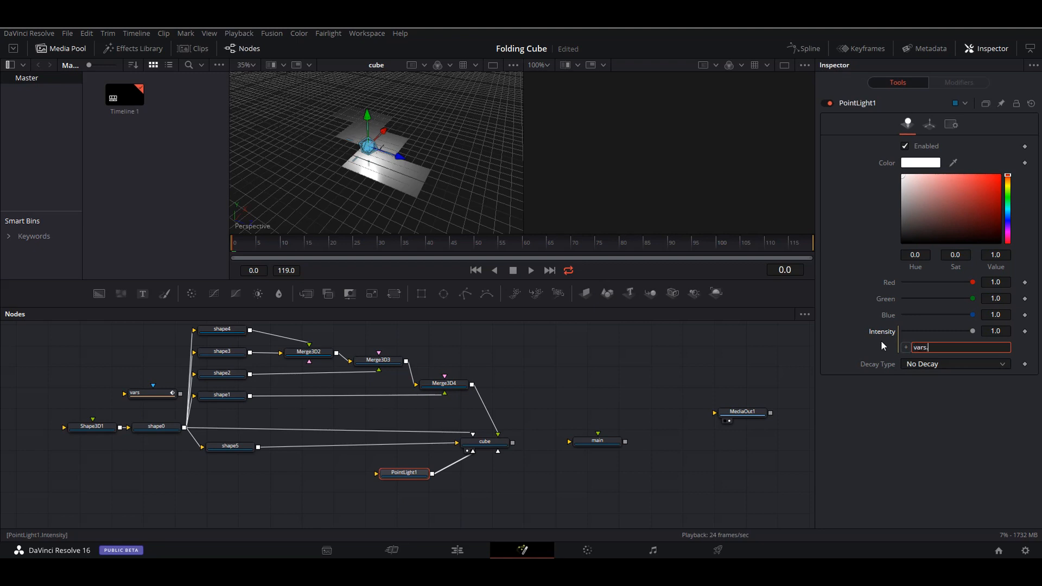
{"action": "type", "text": "fold"}
{"action": "key", "text": "Return"}
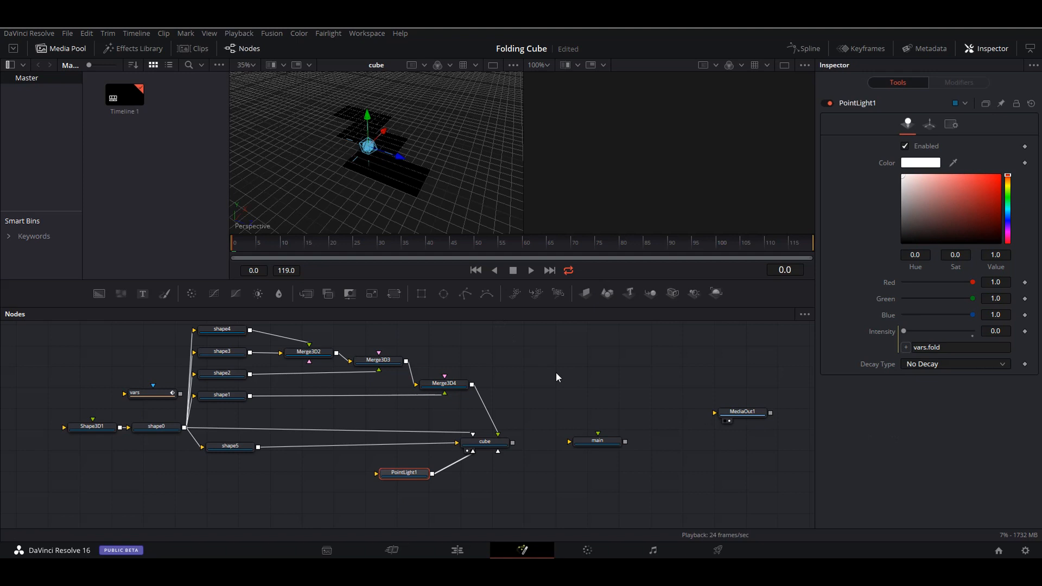
{"action": "left_click", "coordinate": [530, 271]}
{"action": "left_click", "coordinate": [512, 273]}
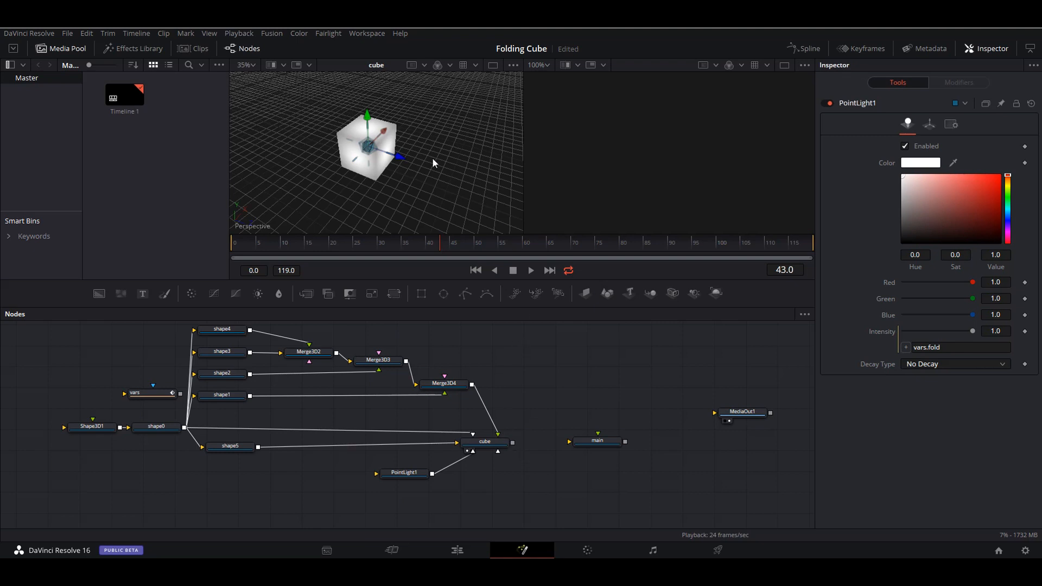
Move the main node away from cube, add a Duplicate 3D node, and connect it to cube's output.
{"action": "left_click", "coordinate": [494, 444]}
{"action": "left_click_drag", "start_coordinate": [622, 447], "coordinate": [567, 438]}
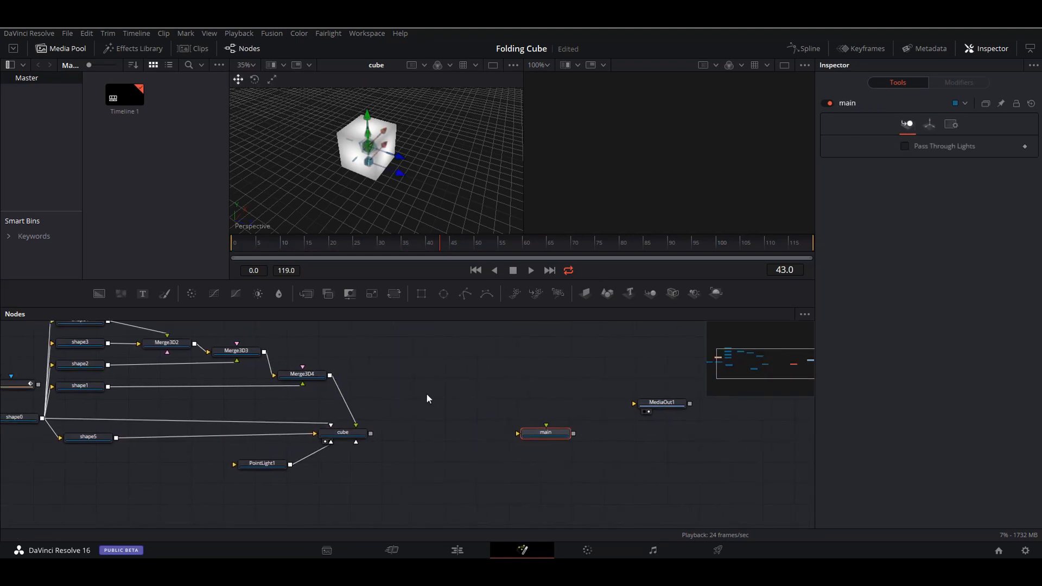
{"action": "key", "text": "shift+space"}
{"action": "type", "text": "dupl"}
{"action": "left_click", "coordinate": [519, 213]}
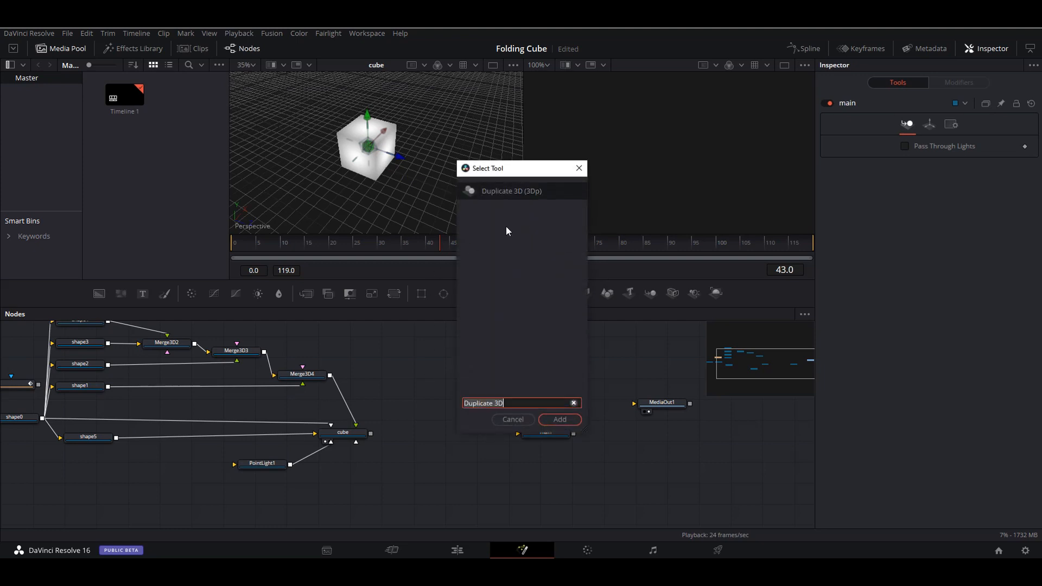
{"action": "left_click", "coordinate": [543, 418]}
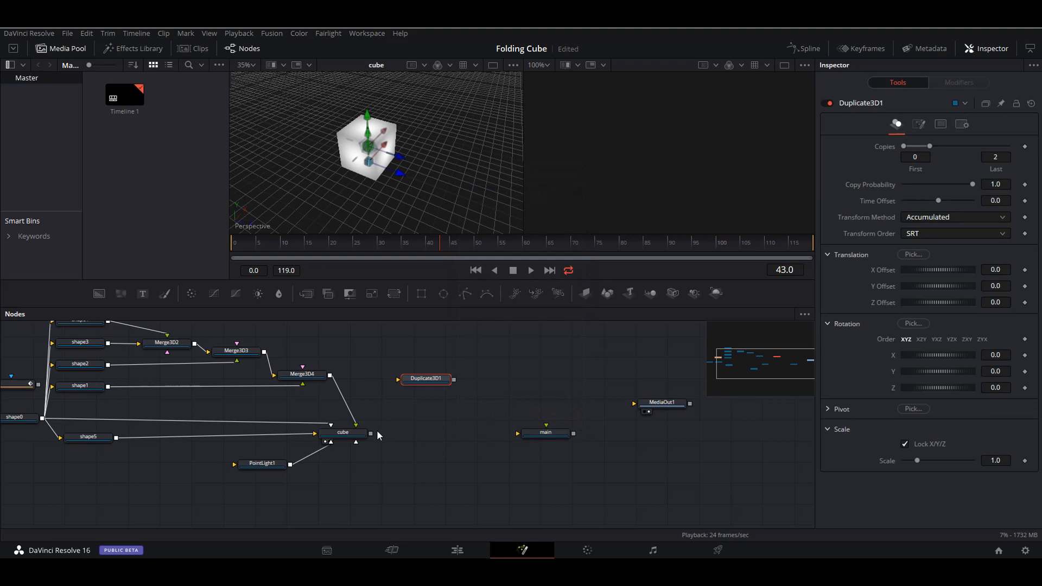
{"action": "left_click_drag", "start_coordinate": [421, 385], "coordinate": [418, 440]}
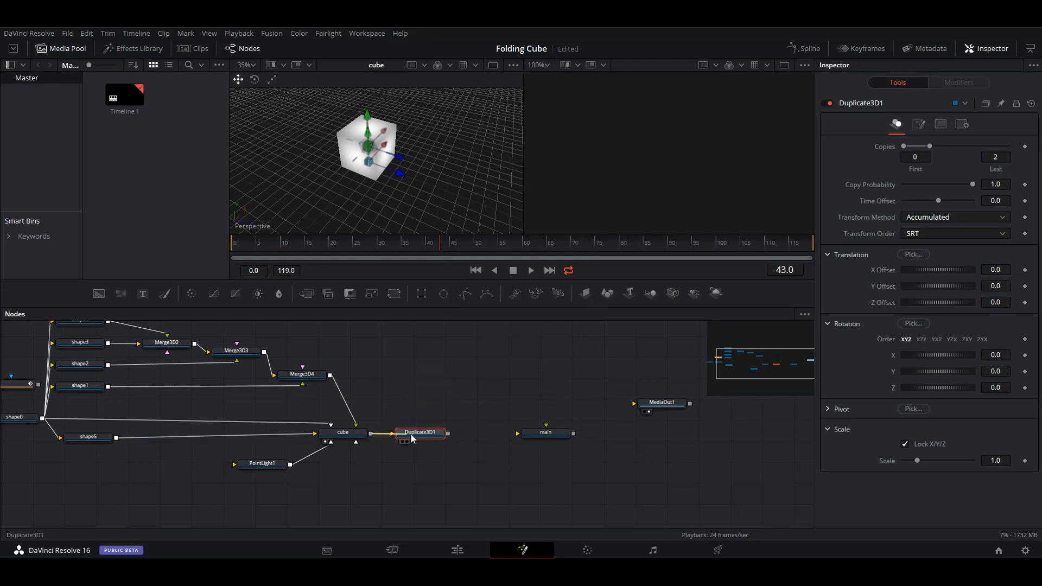
Show Duplicate3D1 in the viewer and set its last copy to 3.
{"action": "key", "text": "1"}
{"action": "left_click_drag", "start_coordinate": [495, 383], "coordinate": [464, 418]}
{"action": "left_click", "coordinate": [432, 445]}
{"action": "left_click", "coordinate": [402, 466]}
{"action": "left_click", "coordinate": [1002, 156]}
{"action": "type", "text": "3"}
{"action": "key", "text": "Tab"}
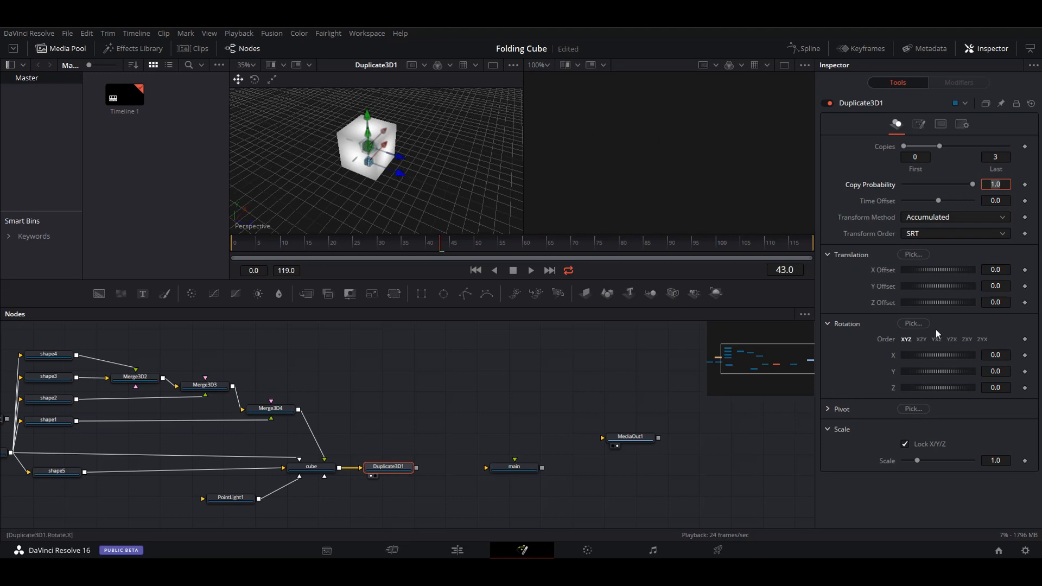
Test the X offset on Duplicate3D1, reset it, and space the copies along Z with an offset of 1.5.
{"action": "left_click_drag", "start_coordinate": [929, 270], "coordinate": [934, 271]}
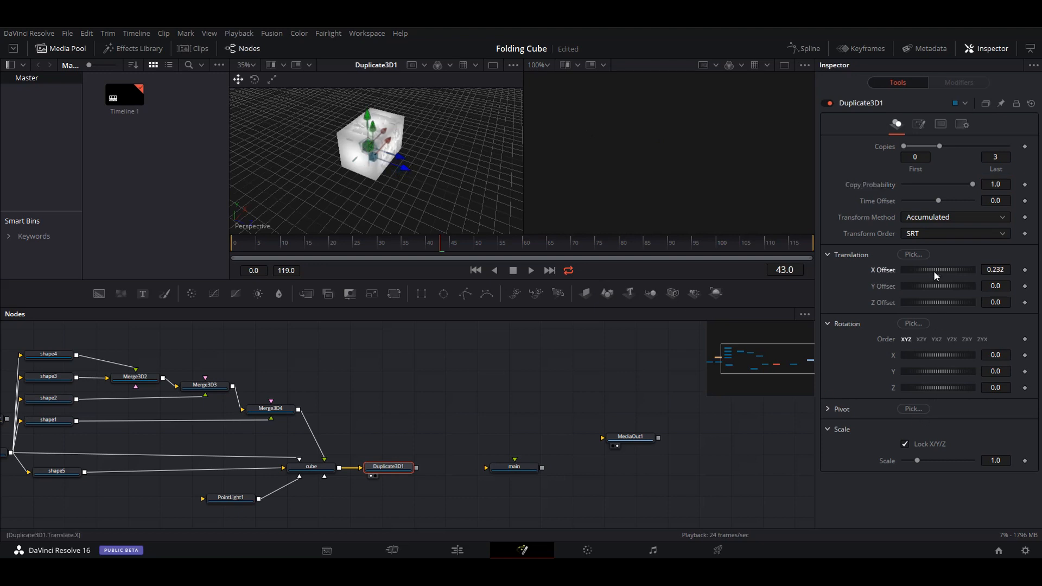
{"action": "double_click", "coordinate": [937, 273]}
{"action": "mouse_move", "coordinate": [938, 301]}
{"action": "left_mouse_down"}
{"action": "mouse_move", "coordinate": [952, 302]}
{"action": "mouse_move", "coordinate": [943, 301]}
{"action": "left_mouse_up"}
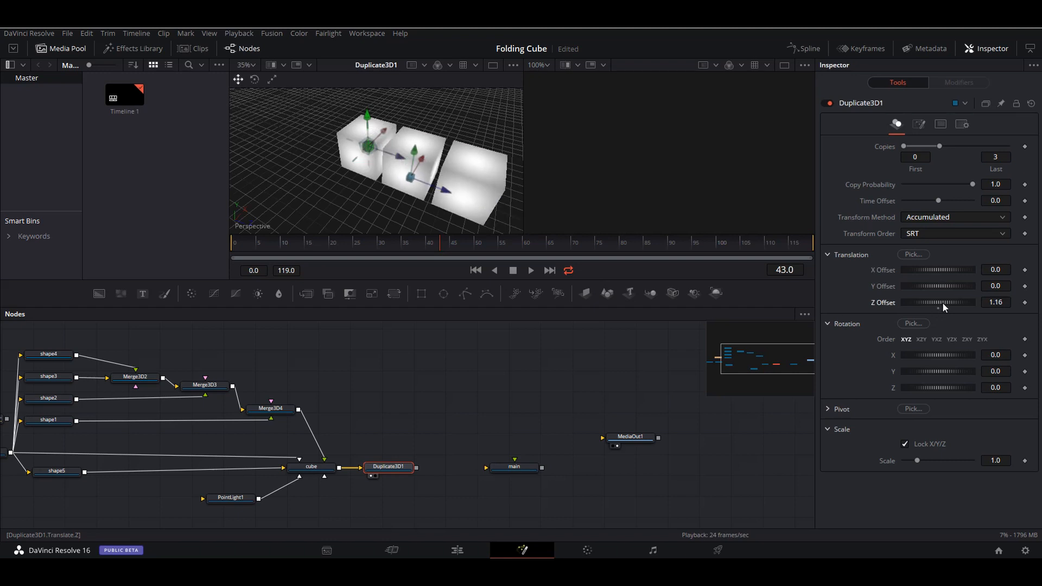
{"action": "left_click", "coordinate": [994, 303]}
{"action": "type", "text": "1"}
{"action": "key", "text": "Tab"}
{"action": "left_click", "coordinate": [993, 303]}
{"action": "type", "text": "1"}
{"action": "key", "text": "Tab"}
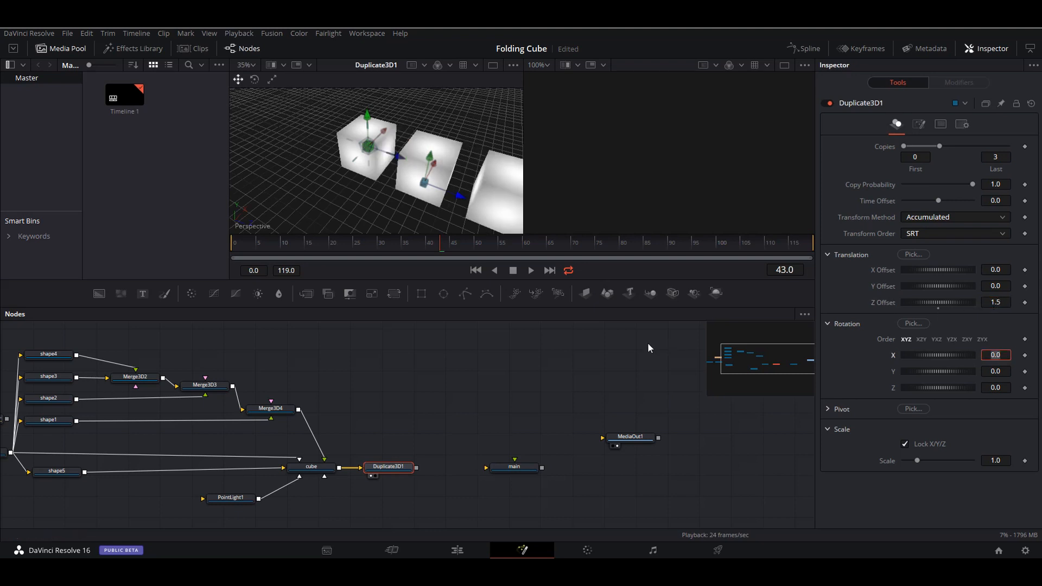
Scrub through the unfolding to check the spacing and set Duplicate3D1's Z offset to 2.0.
{"action": "left_click_drag", "start_coordinate": [358, 239], "coordinate": [299, 246]}
{"action": "left_click_drag", "start_coordinate": [426, 207], "coordinate": [386, 211]}
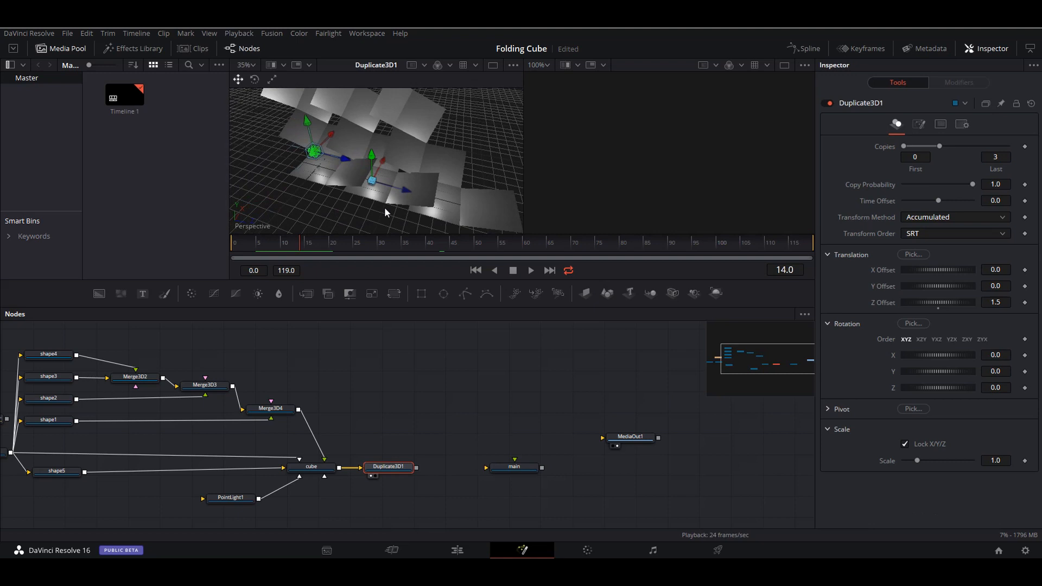
{"action": "left_click_drag", "start_coordinate": [310, 245], "coordinate": [286, 246]}
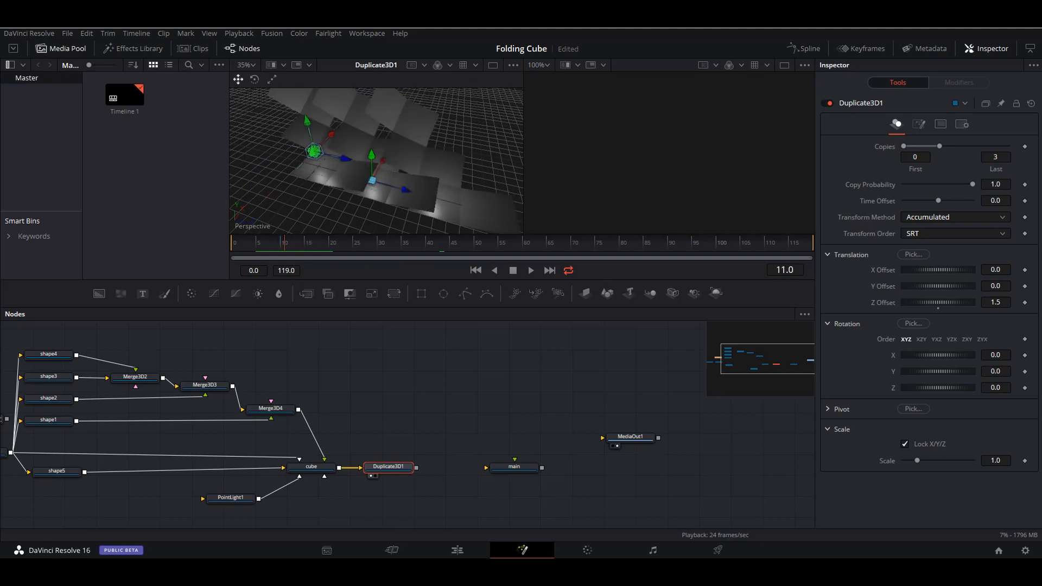
{"action": "left_click", "coordinate": [1005, 303]}
{"action": "type", "text": "2"}
{"action": "key", "text": "Tab"}
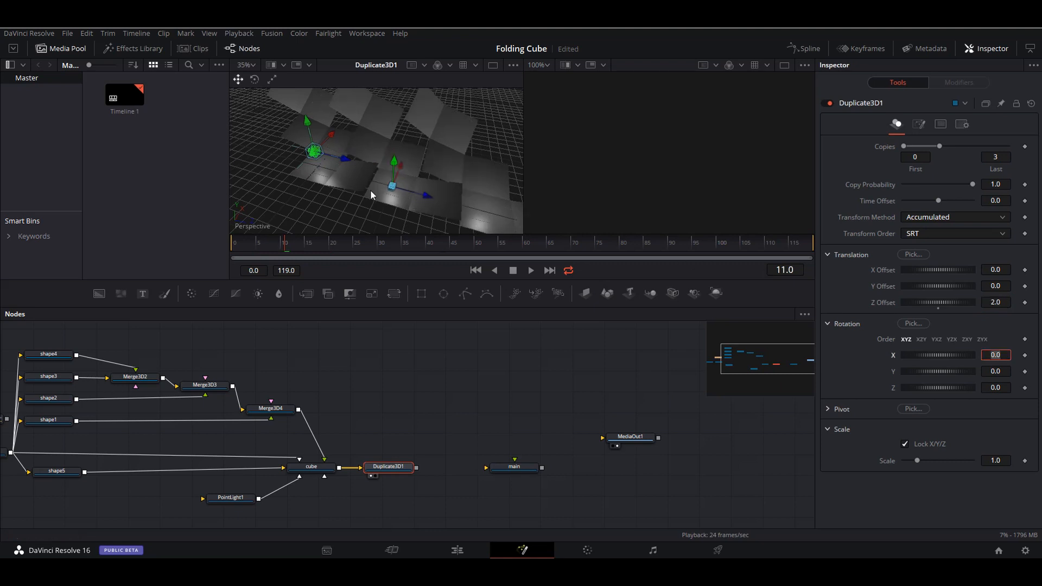
{"action": "scroll", "coordinate": [370, 190], "scroll_direction": "up", "scroll_amount": 3}
{"action": "left_click_drag", "start_coordinate": [379, 201], "coordinate": [413, 117]}
{"action": "mouse_move", "coordinate": [295, 247]}
{"action": "left_mouse_down"}
{"action": "mouse_move", "coordinate": [303, 241]}
{"action": "mouse_move", "coordinate": [249, 244]}
{"action": "mouse_move", "coordinate": [288, 245]}
{"action": "mouse_move", "coordinate": [274, 245]}
{"action": "left_mouse_up"}
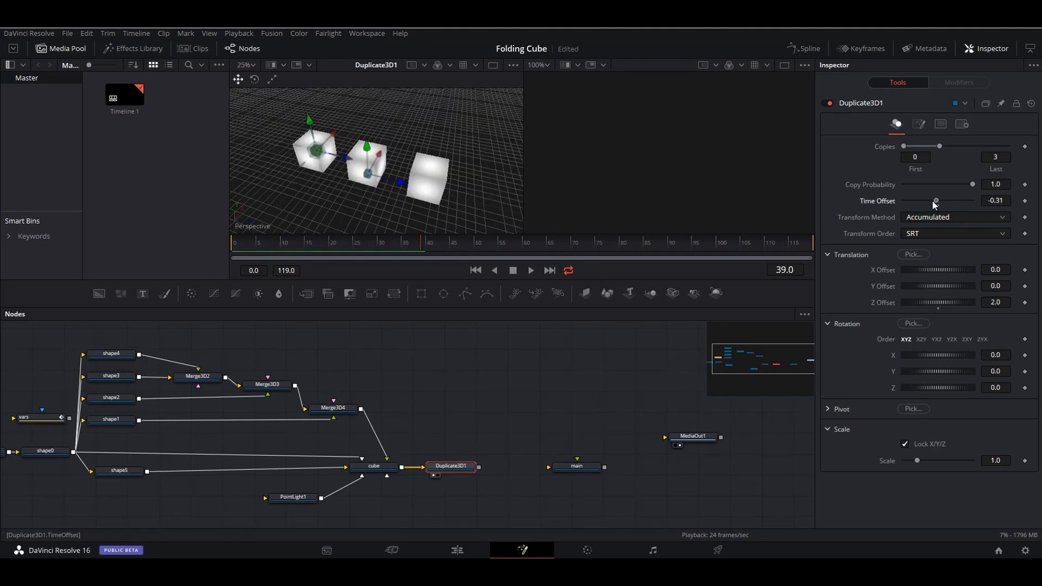
Set Duplicate3D1's time offset to -10 and play the animation from the start to check the staggered folding.
{"action": "left_click_drag", "start_coordinate": [939, 201], "coordinate": [866, 215]}
{"action": "left_click", "coordinate": [1004, 200]}
{"action": "type", "text": "-10"}
{"action": "key", "text": "Tab"}
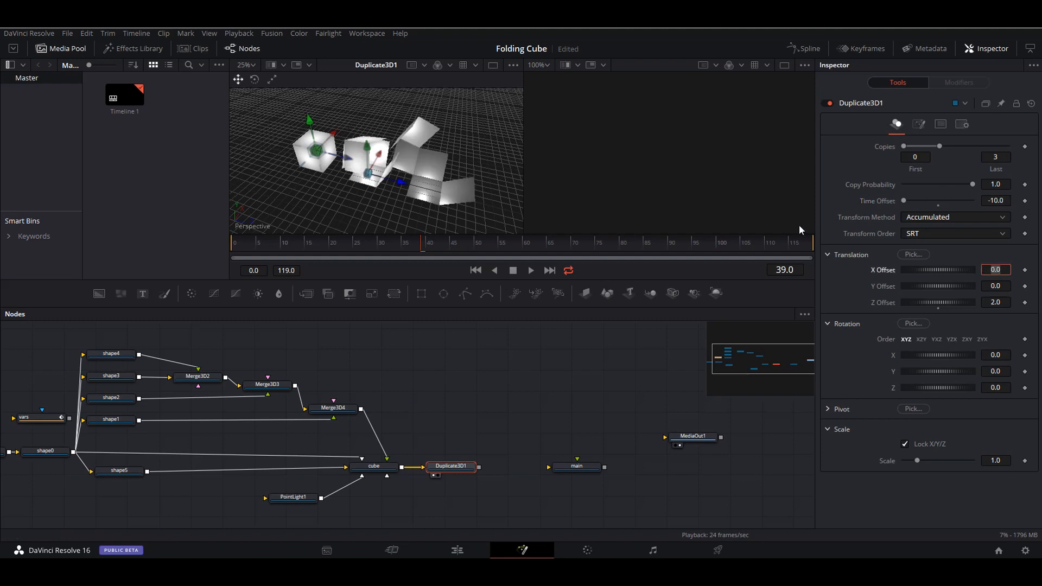
{"action": "left_click", "coordinate": [327, 243]}
{"action": "left_click_drag", "start_coordinate": [327, 243], "coordinate": [234, 251]}
{"action": "left_click", "coordinate": [531, 270]}
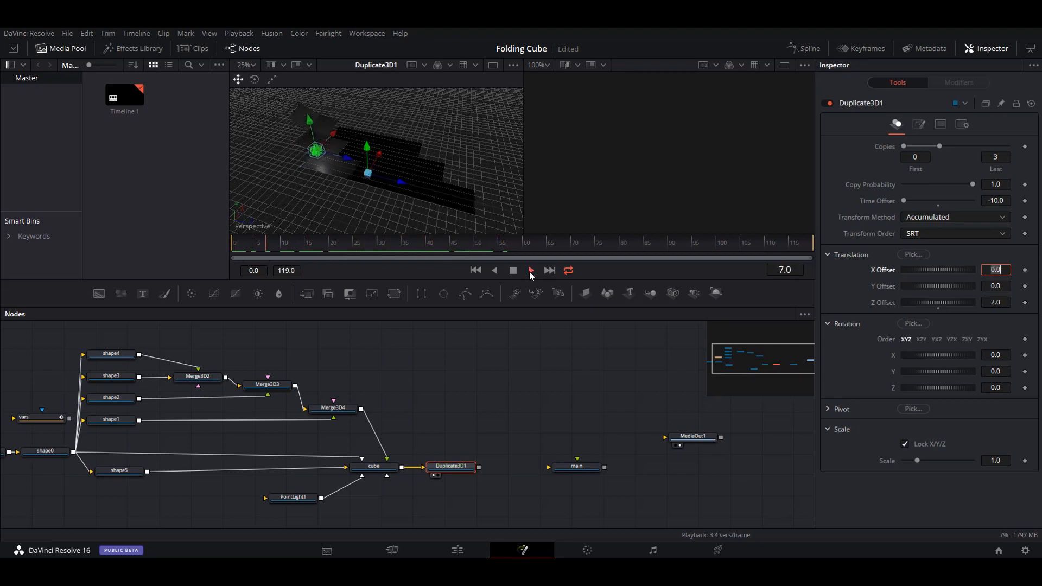
{"action": "left_click", "coordinate": [531, 271]}
Paste a copy of Duplicate3D1 connected after the original, ahead of the main node, and show the copy in the viewer.
{"action": "left_click_drag", "start_coordinate": [490, 425], "coordinate": [382, 405]}
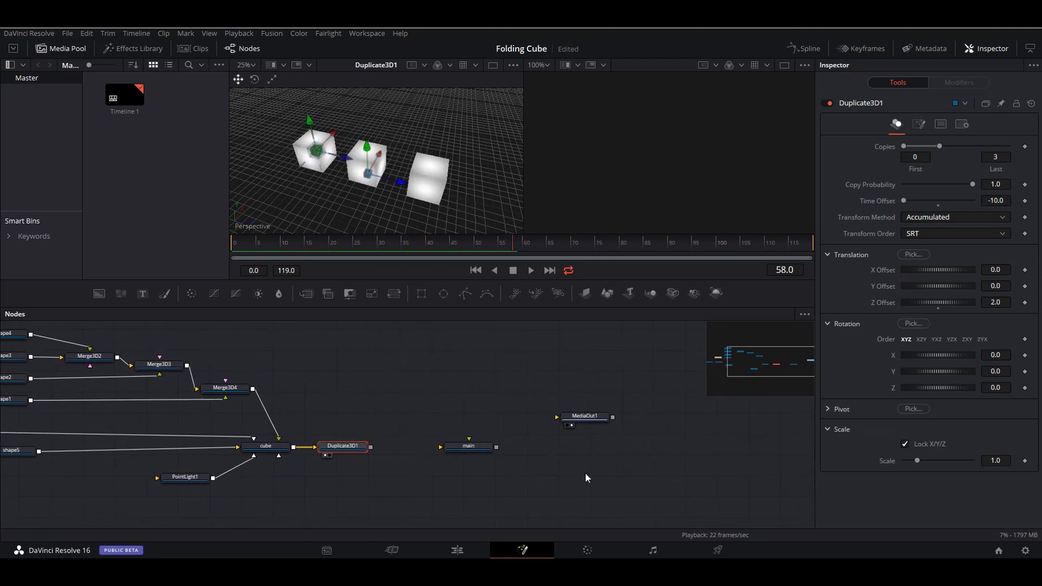
{"action": "left_click_drag", "start_coordinate": [604, 422], "coordinate": [641, 422]}
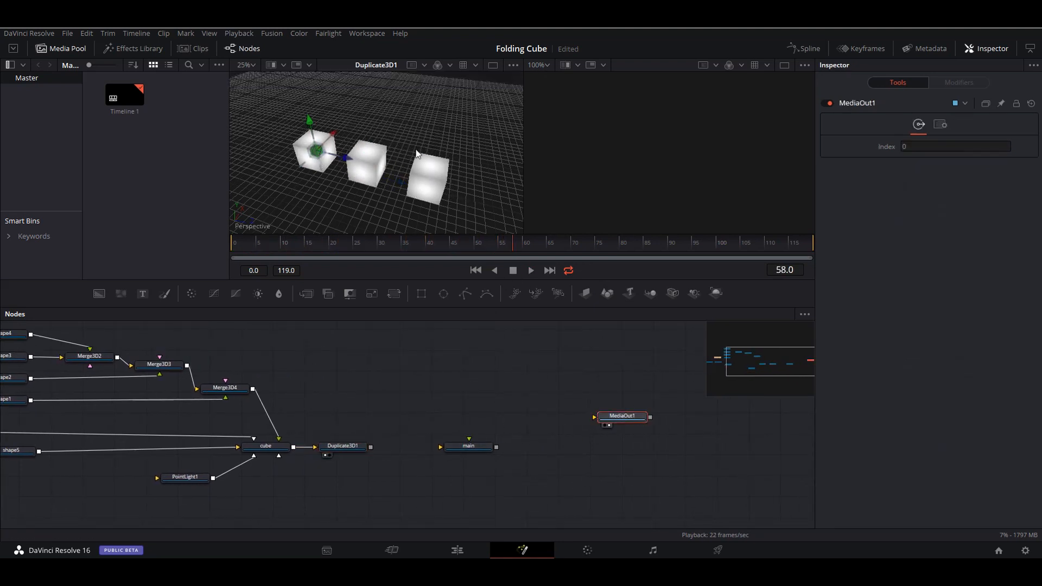
{"action": "left_click", "coordinate": [353, 449]}
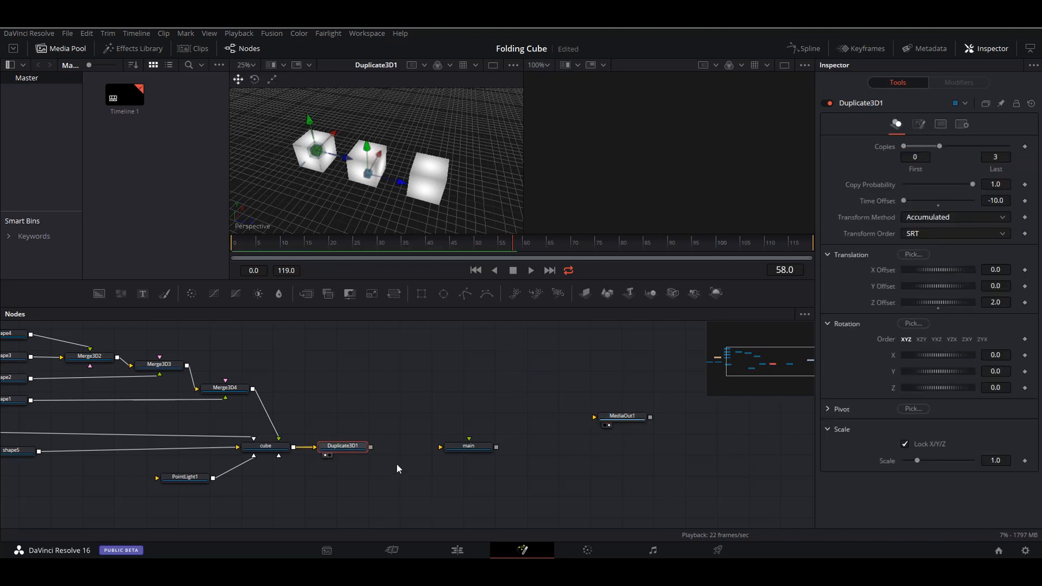
{"action": "left_click", "coordinate": [405, 400]}
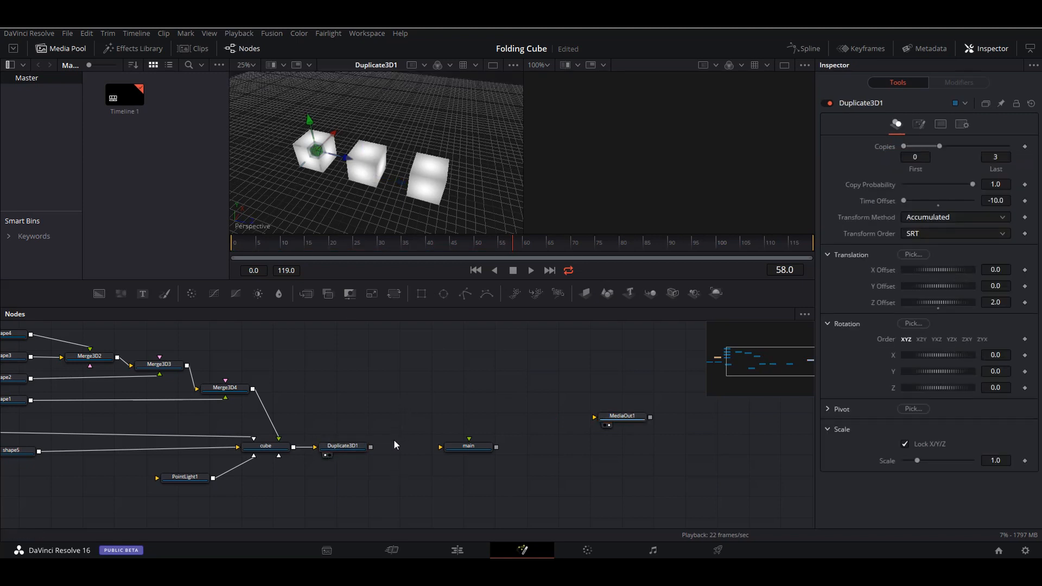
{"action": "key", "text": "ctrl+v"}
{"action": "left_click_drag", "start_coordinate": [372, 446], "coordinate": [480, 448]}
{"action": "left_click_drag", "start_coordinate": [408, 424], "coordinate": [411, 443]}
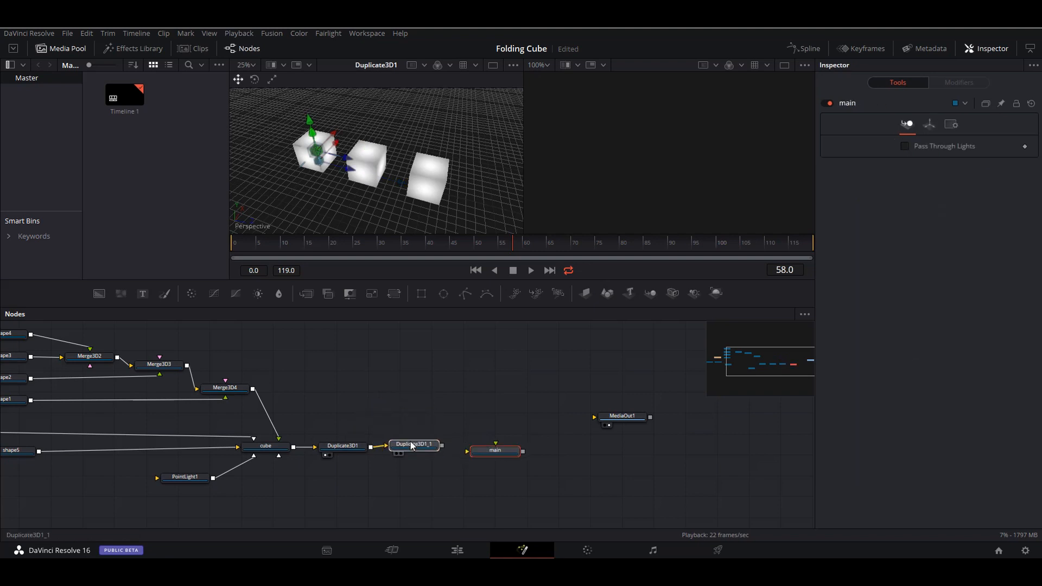
{"action": "key", "text": "1"}
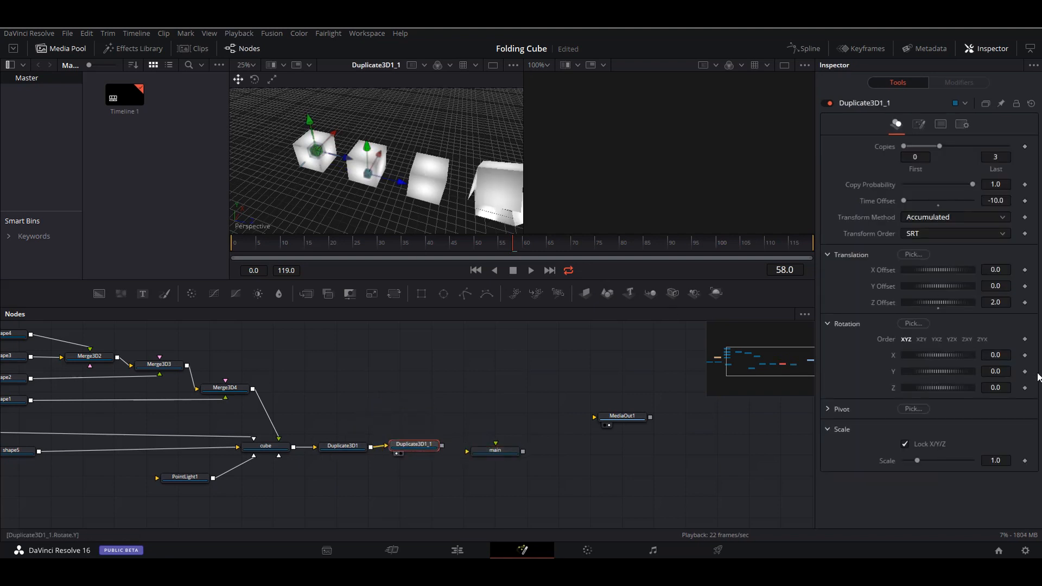
Reset the Z offset of Duplicate3D1_1 to 0 and set its X offset to 2.0.
{"action": "left_click", "coordinate": [938, 309]}
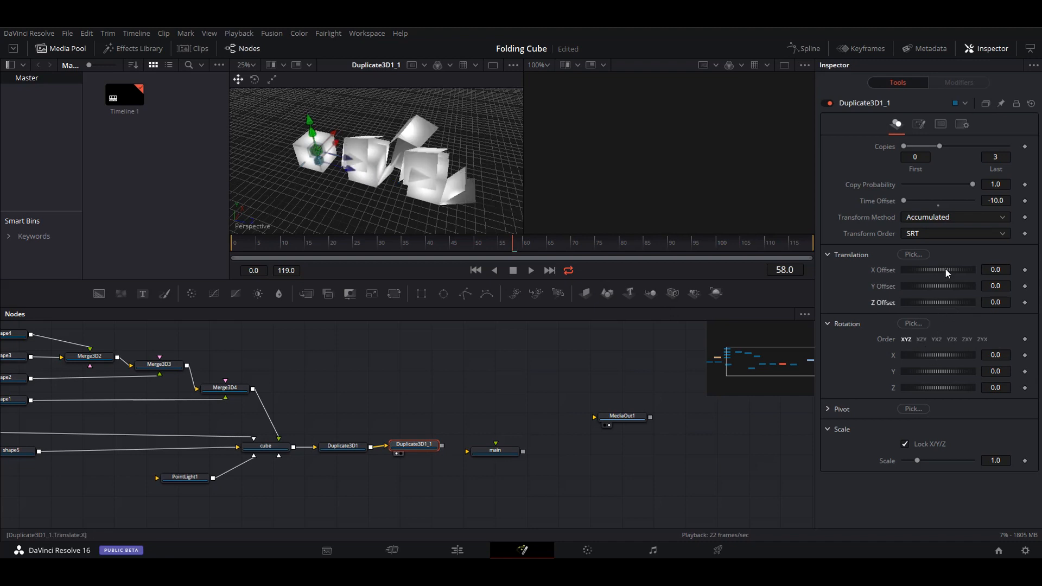
{"action": "left_click_drag", "start_coordinate": [948, 270], "coordinate": [981, 267]}
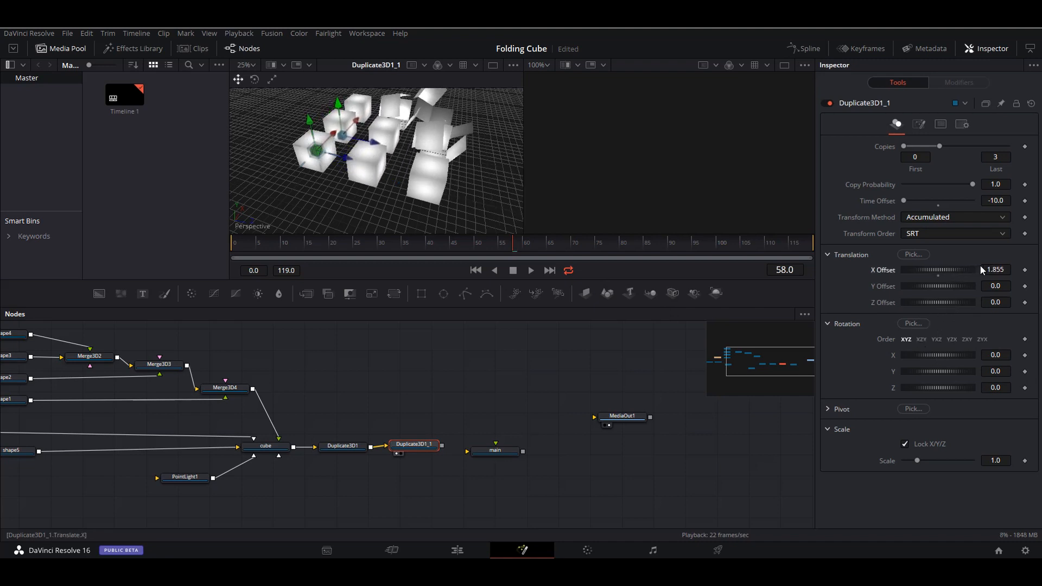
{"action": "double_click", "coordinate": [996, 270]}
{"action": "type", "text": "1"}
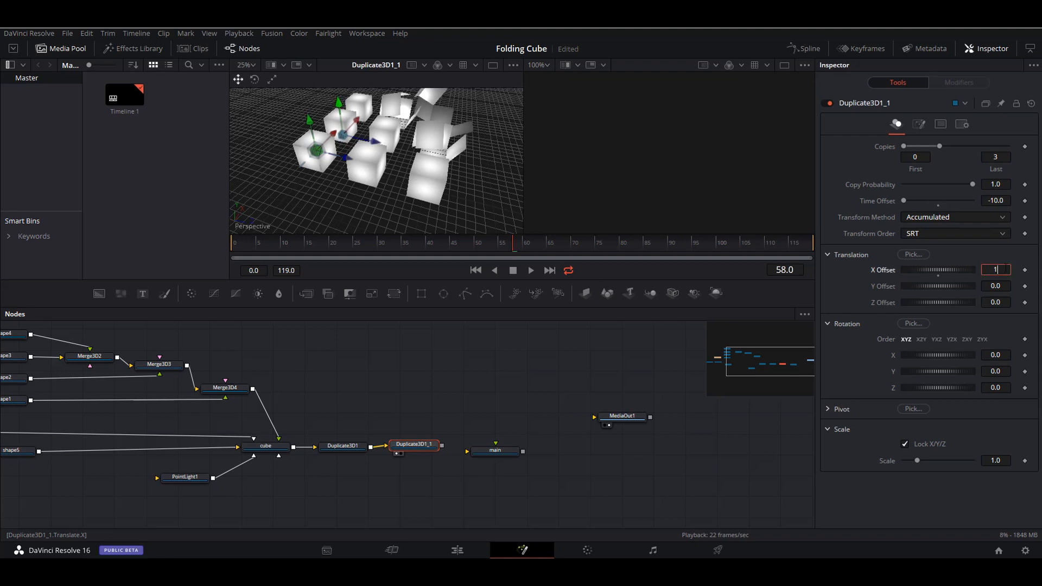
{"action": "key", "text": "Tab"}
{"action": "key", "text": "shift+Tab"}
{"action": "type", "text": "2"}
{"action": "key", "text": "Tab"}
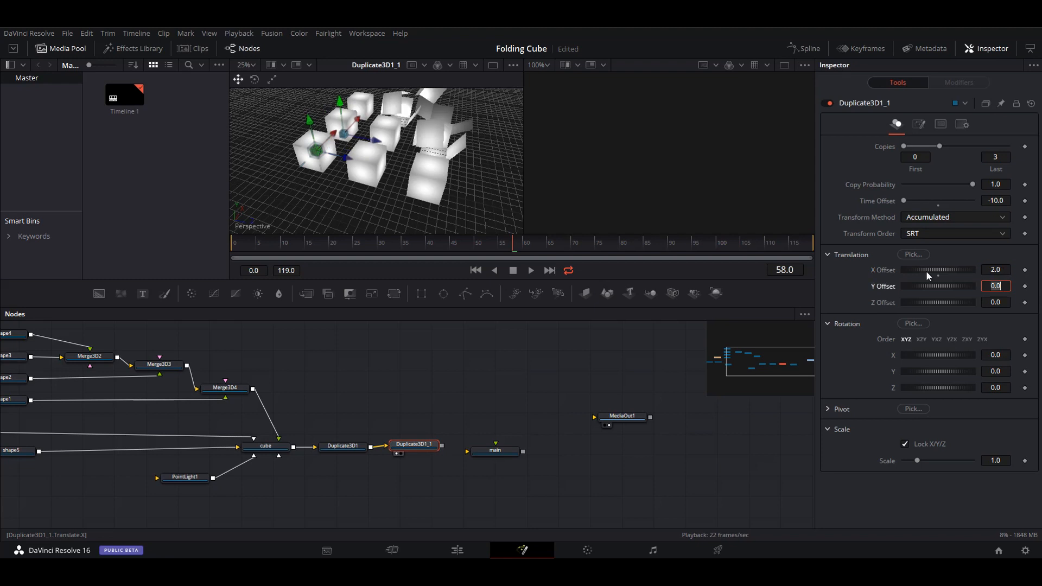
Scrub the timeline and play the animation from the first frame to check how the grid of cubes folds.
{"action": "left_click", "coordinate": [451, 249]}
{"action": "mouse_move", "coordinate": [450, 249]}
{"action": "left_mouse_down"}
{"action": "mouse_move", "coordinate": [288, 257]}
{"action": "mouse_move", "coordinate": [458, 251]}
{"action": "left_mouse_up"}
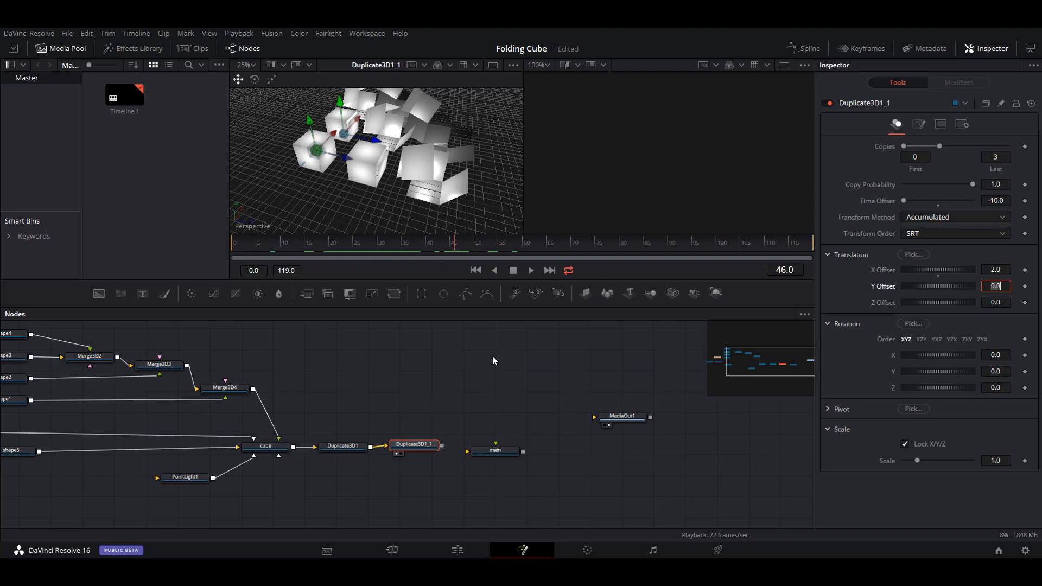
{"action": "left_click", "coordinate": [476, 271]}
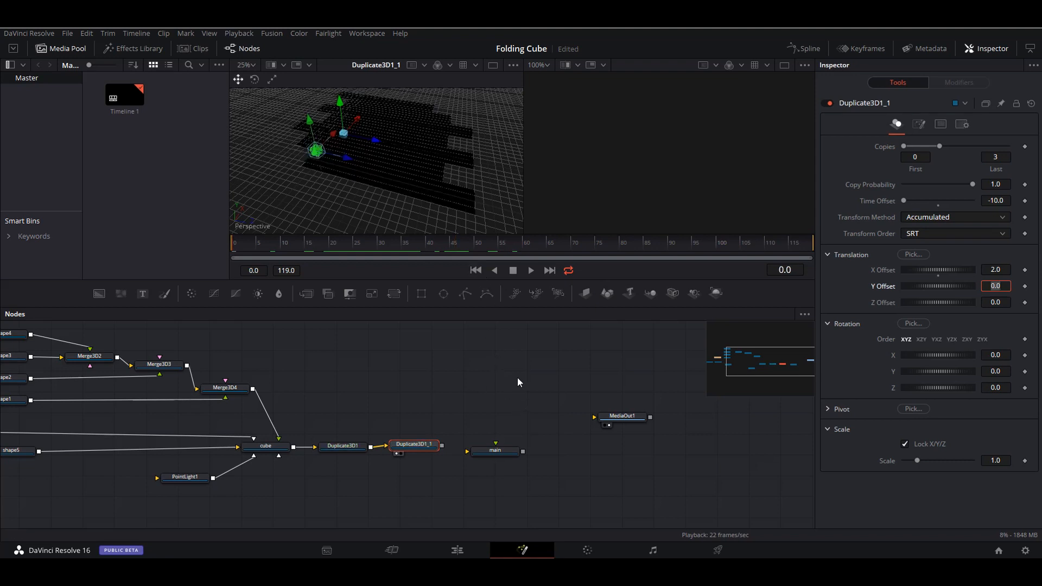
{"action": "left_click", "coordinate": [530, 271]}
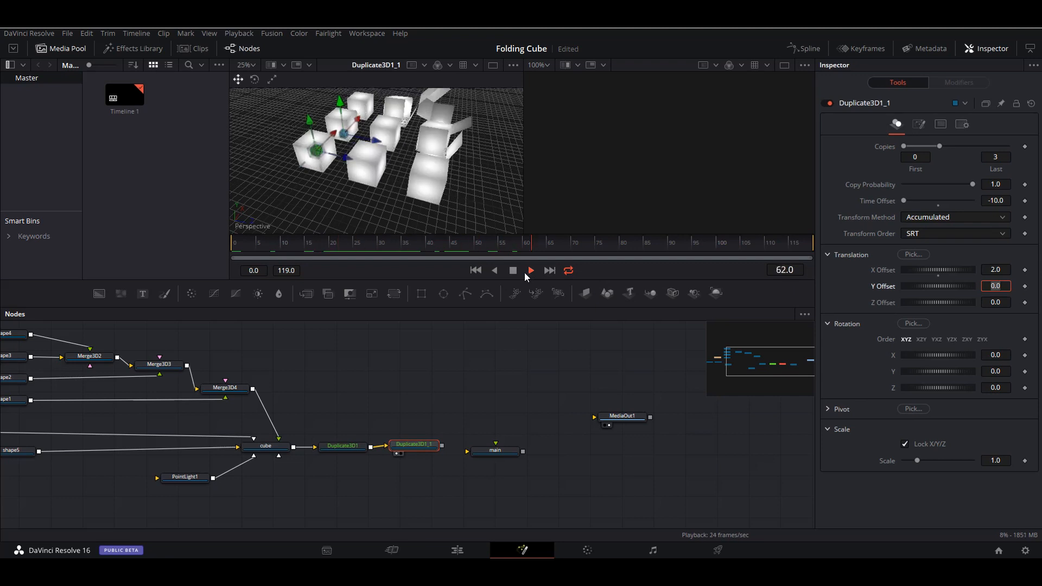
{"action": "left_click", "coordinate": [512, 272]}
{"action": "left_click", "coordinate": [486, 363]}
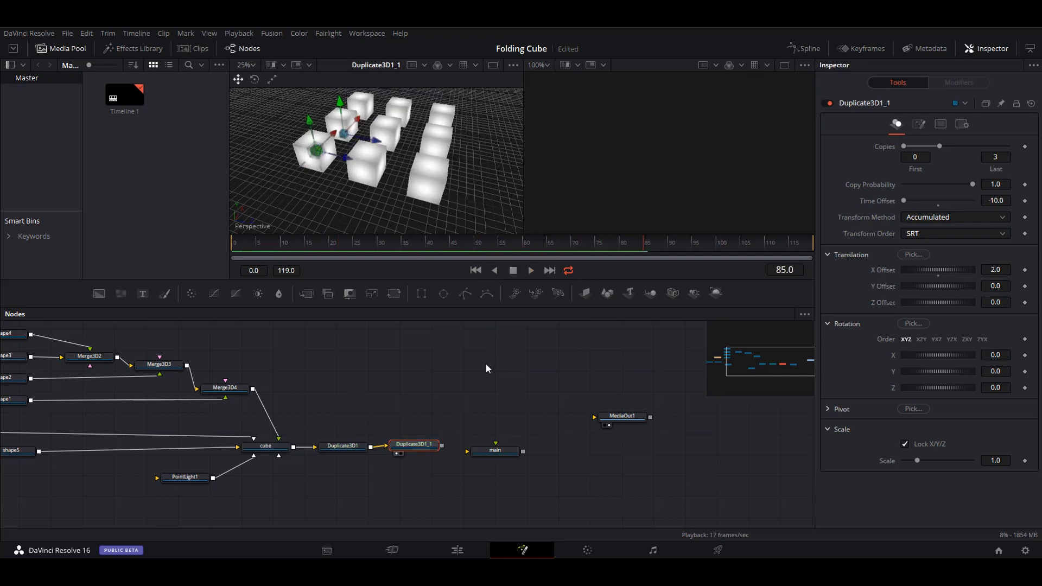
Connect Duplicate3D1_1's output to the main merge and spread out main and MediaOut1 in the node graph.
{"action": "left_click_drag", "start_coordinate": [422, 446], "coordinate": [419, 448]}
{"action": "left_click_drag", "start_coordinate": [506, 453], "coordinate": [521, 450]}
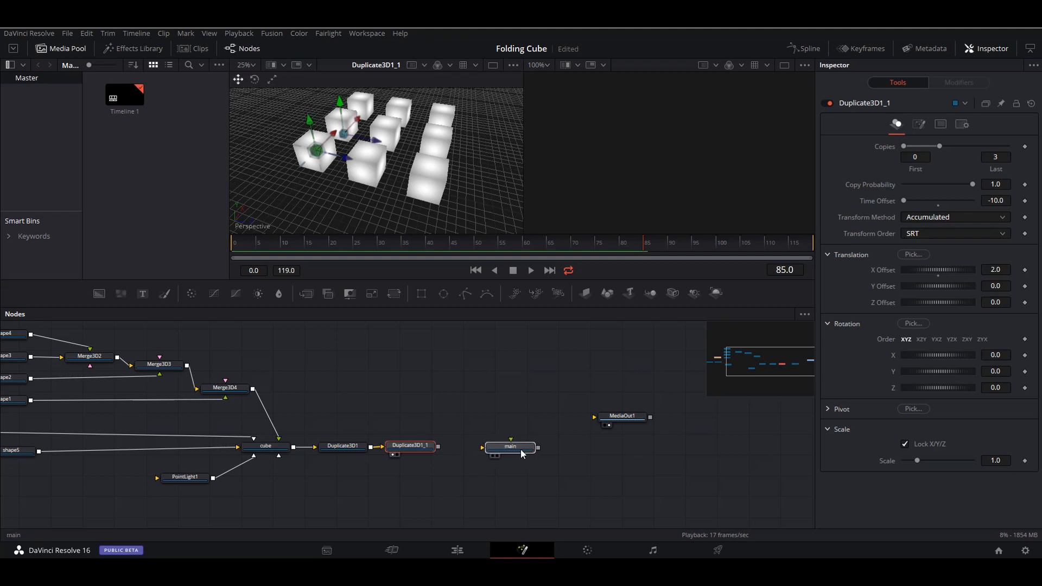
{"action": "left_click_drag", "start_coordinate": [438, 447], "coordinate": [514, 448]}
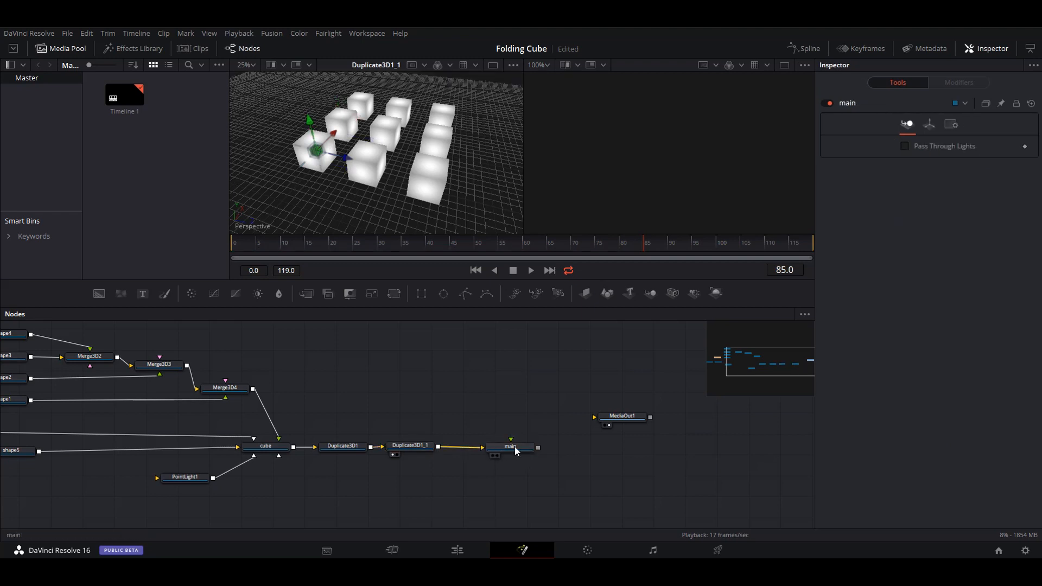
{"action": "left_click_drag", "start_coordinate": [612, 417], "coordinate": [638, 425]}
{"action": "mouse_move", "coordinate": [543, 451]}
{"action": "left_mouse_down"}
{"action": "mouse_move", "coordinate": [495, 449]}
{"action": "mouse_move", "coordinate": [528, 465]}
{"action": "left_mouse_up"}
{"action": "left_click", "coordinate": [468, 449]}
{"action": "left_click_drag", "start_coordinate": [498, 399], "coordinate": [530, 368]}
{"action": "left_click_drag", "start_coordinate": [503, 486], "coordinate": [530, 493]}
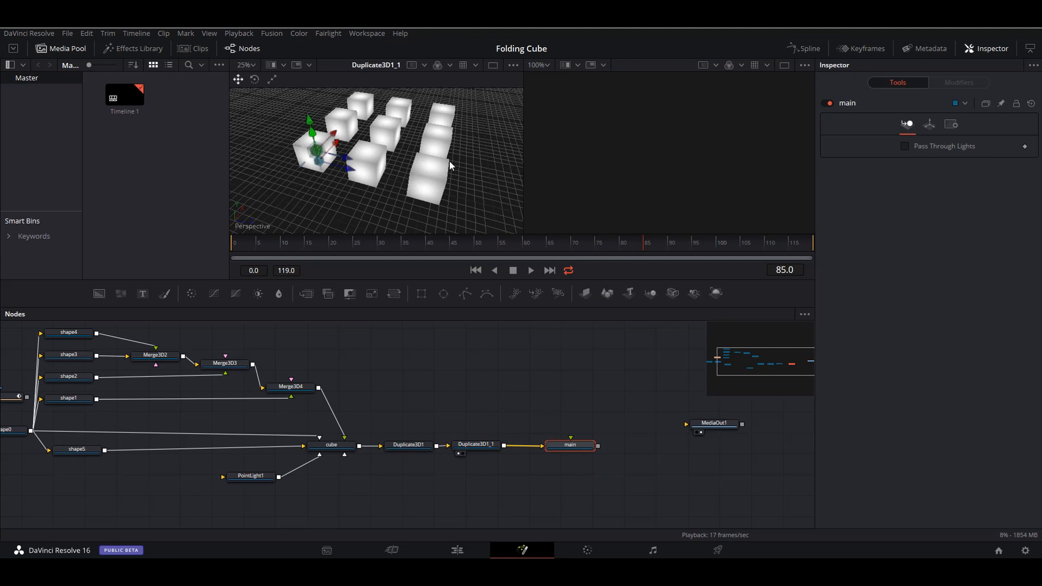
Add a Camera 3D node to the node graph.
{"action": "left_click_drag", "start_coordinate": [573, 491], "coordinate": [511, 485]}
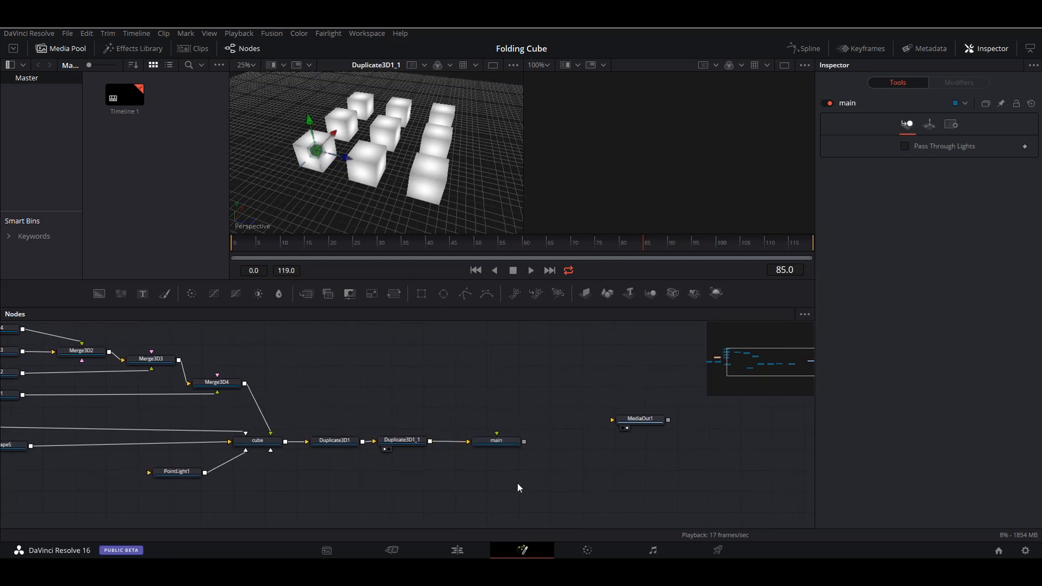
{"action": "key", "text": "shift+space"}
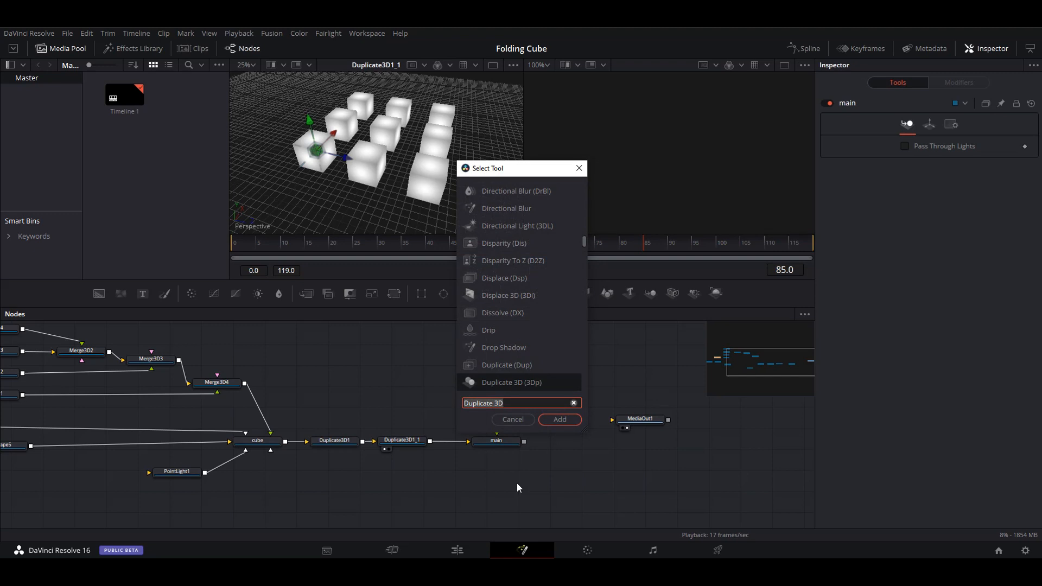
{"action": "type", "text": "ca"}
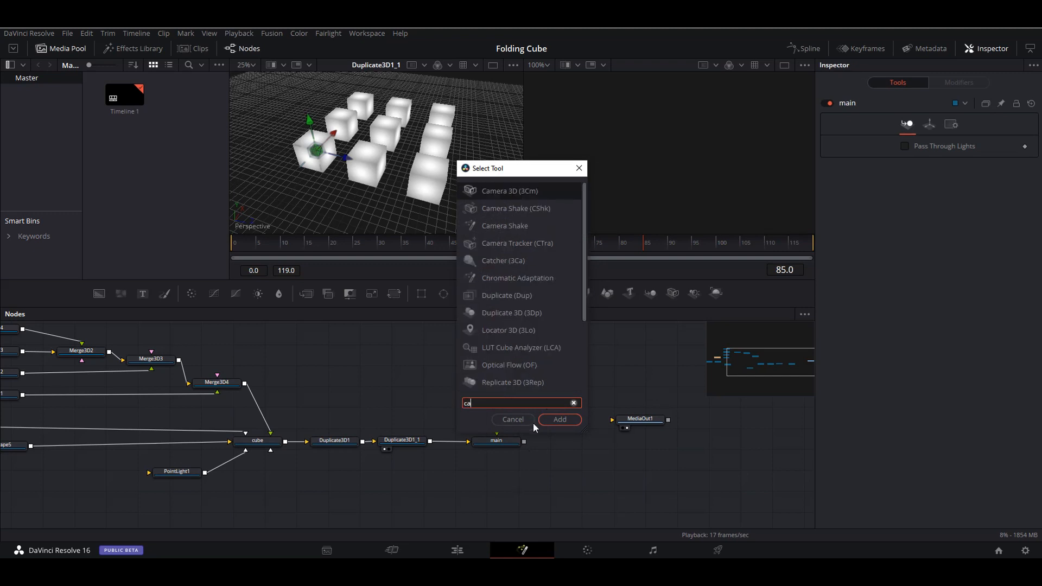
Add a Camera 3D node and connect it to the main merge node.
{"action": "left_click", "coordinate": [552, 423]}
{"action": "left_click_drag", "start_coordinate": [523, 484], "coordinate": [506, 442]}
{"action": "left_click_drag", "start_coordinate": [471, 377], "coordinate": [529, 445]}
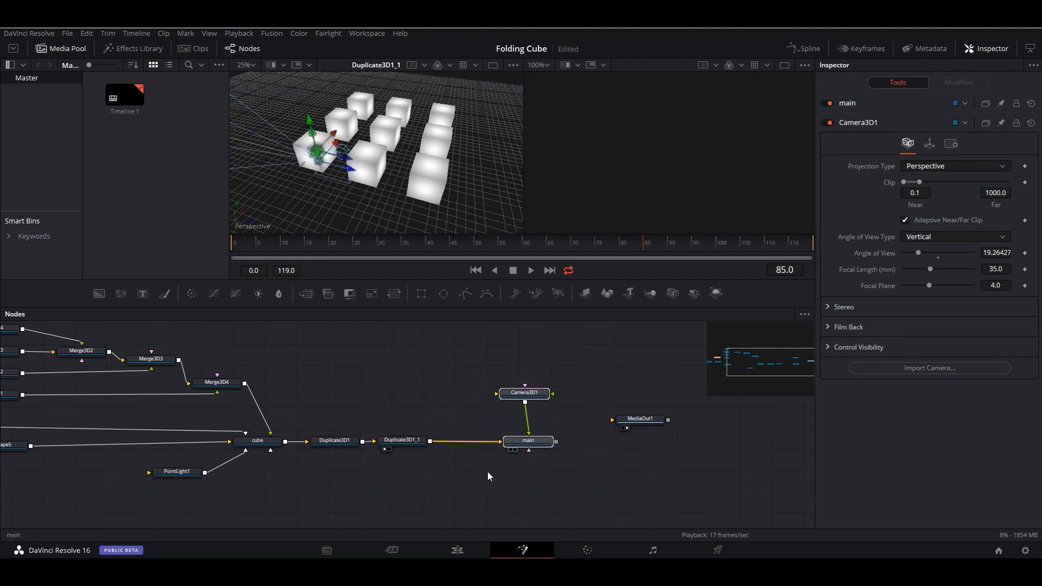
Select all the nodes that build and duplicate the folding cube and set their colour to orange.
{"action": "scroll", "coordinate": [471, 470], "scroll_direction": "down", "scroll_amount": 3}
{"action": "left_click_drag", "start_coordinate": [435, 440], "coordinate": [448, 476]}
{"action": "scroll", "coordinate": [410, 401], "scroll_direction": "up", "scroll_amount": 1}
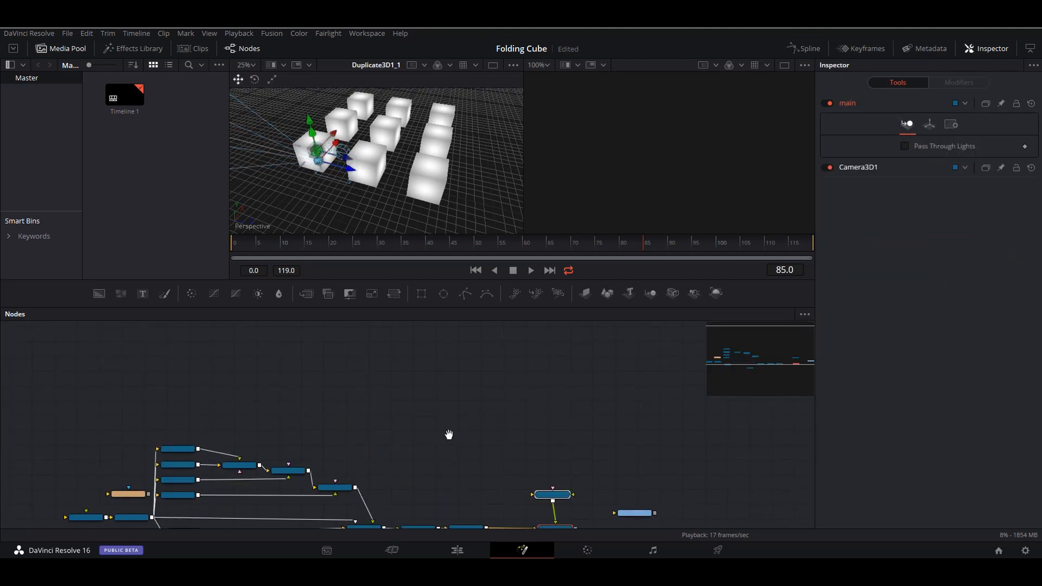
{"action": "left_click_drag", "start_coordinate": [449, 435], "coordinate": [440, 349]}
{"action": "left_click_drag", "start_coordinate": [471, 491], "coordinate": [47, 351]}
{"action": "left_click", "coordinate": [330, 405]}
{"action": "right_click", "coordinate": [330, 420]}
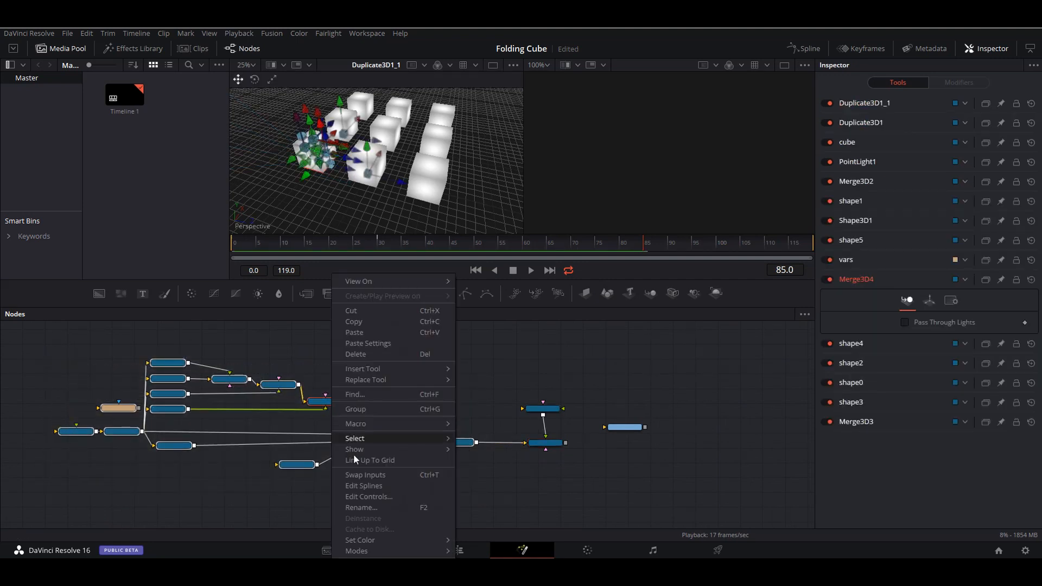
{"action": "mouse_move", "coordinate": [399, 550]}
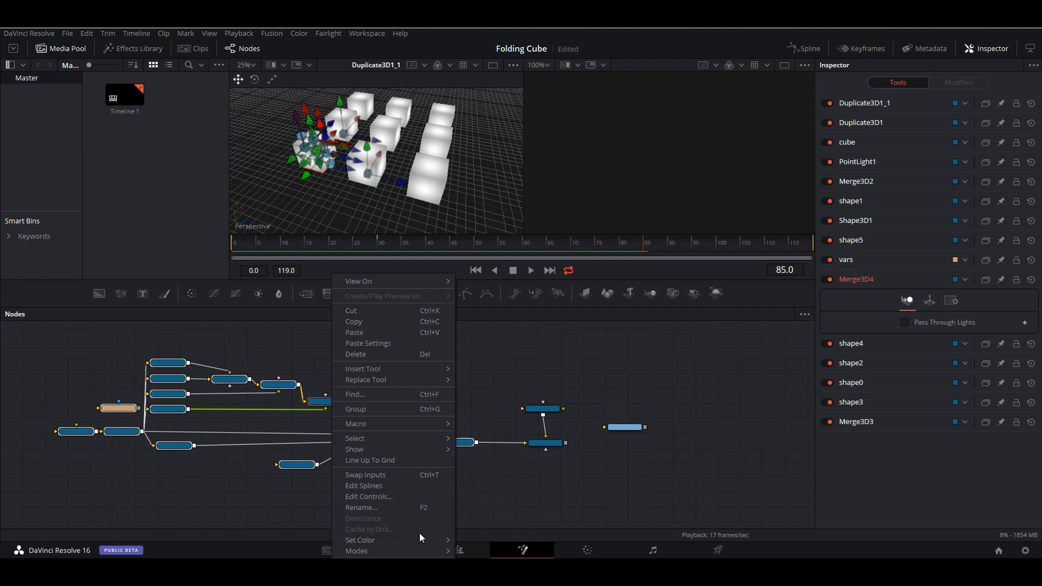
{"action": "mouse_move", "coordinate": [426, 537]}
{"action": "left_click", "coordinate": [515, 432]}
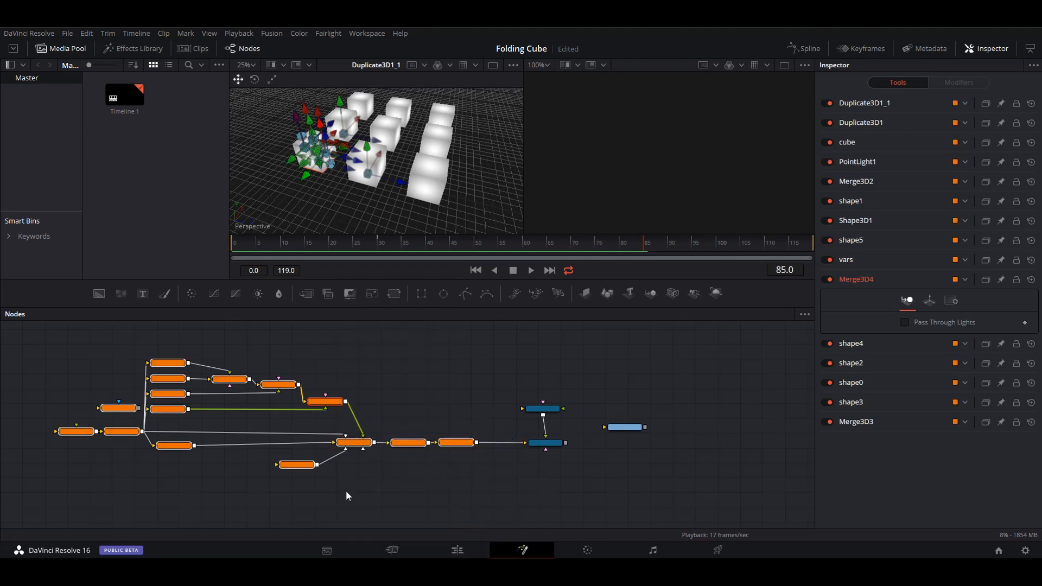
{"action": "left_click", "coordinate": [437, 460]}
Move the whole group of orange cube nodes farther away from the main node.
{"action": "scroll", "coordinate": [443, 455], "scroll_direction": "up", "scroll_amount": 5}
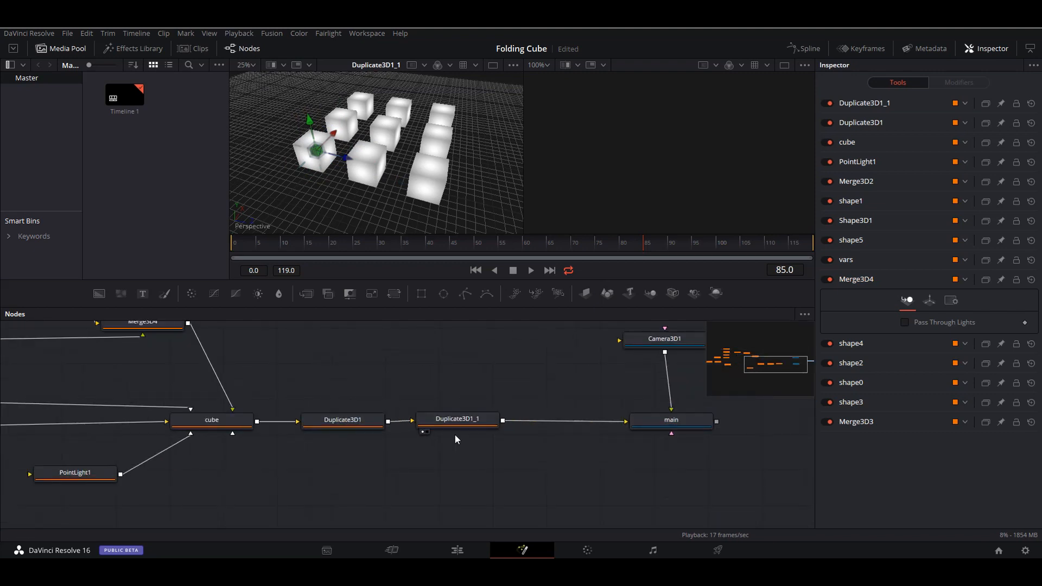
{"action": "scroll", "coordinate": [444, 425], "scroll_direction": "down", "scroll_amount": 8}
{"action": "left_click_drag", "start_coordinate": [466, 489], "coordinate": [230, 414]}
{"action": "left_click_drag", "start_coordinate": [456, 470], "coordinate": [431, 471]}
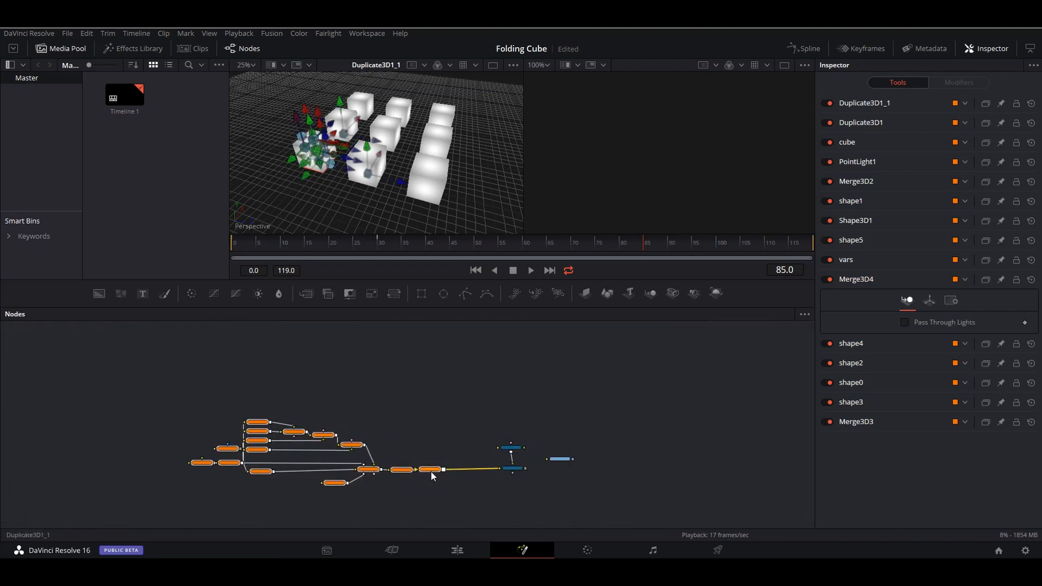
{"action": "left_click", "coordinate": [525, 495]}
Save the project, and shift the main and Camera3D1 nodes slightly closer to the orange nodes.
{"action": "scroll", "coordinate": [526, 496], "scroll_direction": "up", "scroll_amount": 3}
{"action": "left_click_drag", "start_coordinate": [525, 495], "coordinate": [477, 521]}
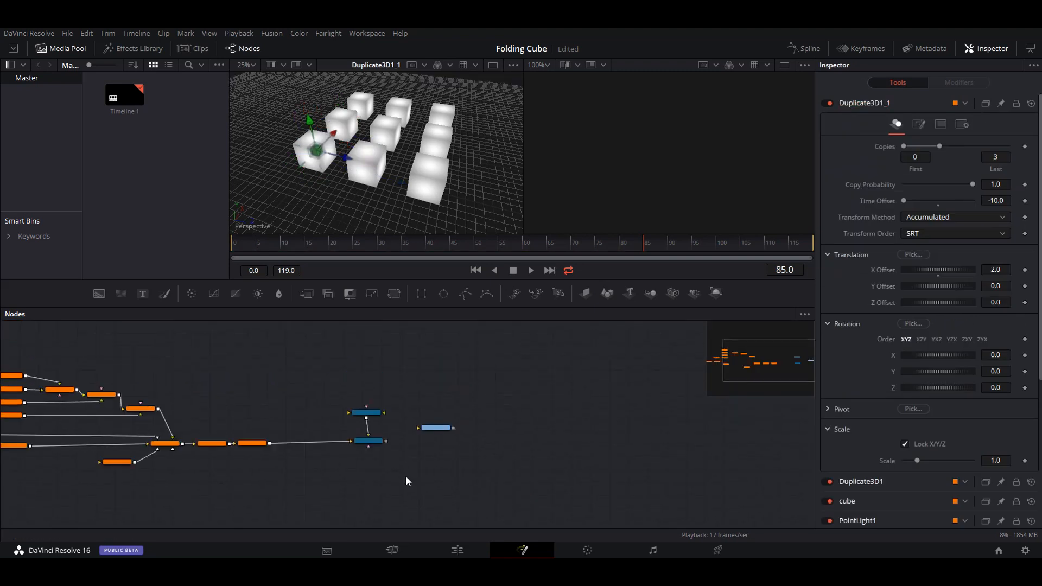
{"action": "scroll", "coordinate": [382, 471], "scroll_direction": "up", "scroll_amount": 3}
{"action": "left_click_drag", "start_coordinate": [411, 452], "coordinate": [391, 466]}
{"action": "key", "text": "ctrl+s"}
{"action": "left_click_drag", "start_coordinate": [459, 432], "coordinate": [428, 434]}
{"action": "left_click_drag", "start_coordinate": [468, 367], "coordinate": [434, 375]}
{"action": "left_click", "coordinate": [524, 468]}
Display the main node in both viewers and set the second viewer to look through Camera3D1.
{"action": "left_click_drag", "start_coordinate": [453, 429], "coordinate": [625, 157]}
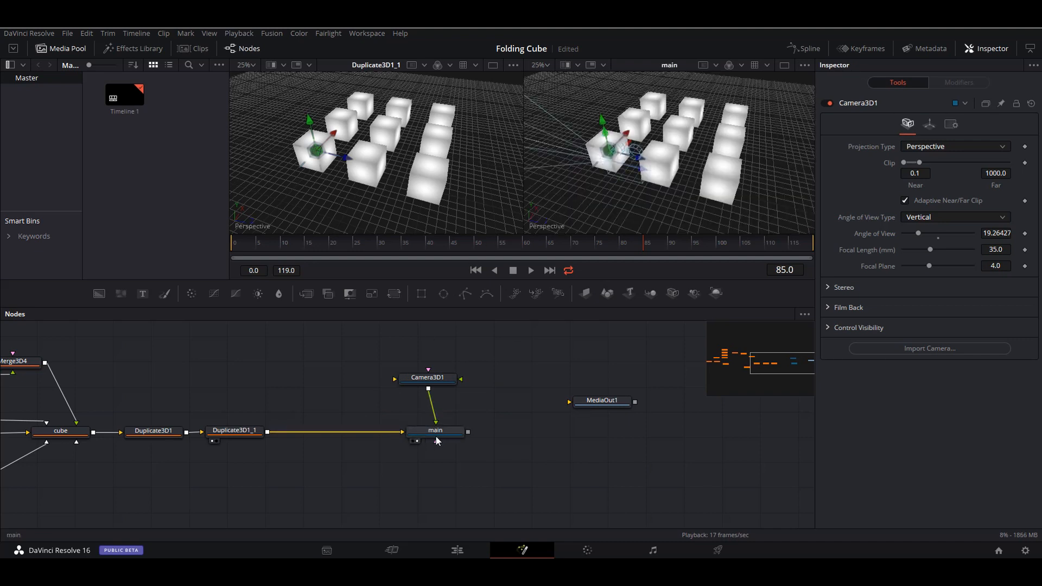
{"action": "left_click_drag", "start_coordinate": [427, 439], "coordinate": [389, 193]}
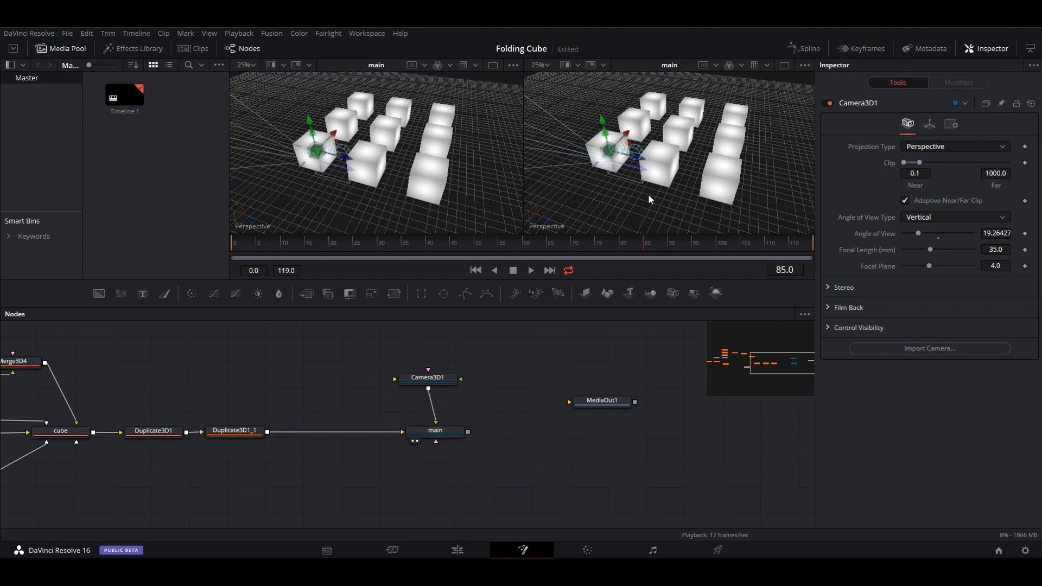
{"action": "right_click", "coordinate": [546, 224]}
{"action": "left_click", "coordinate": [582, 233]}
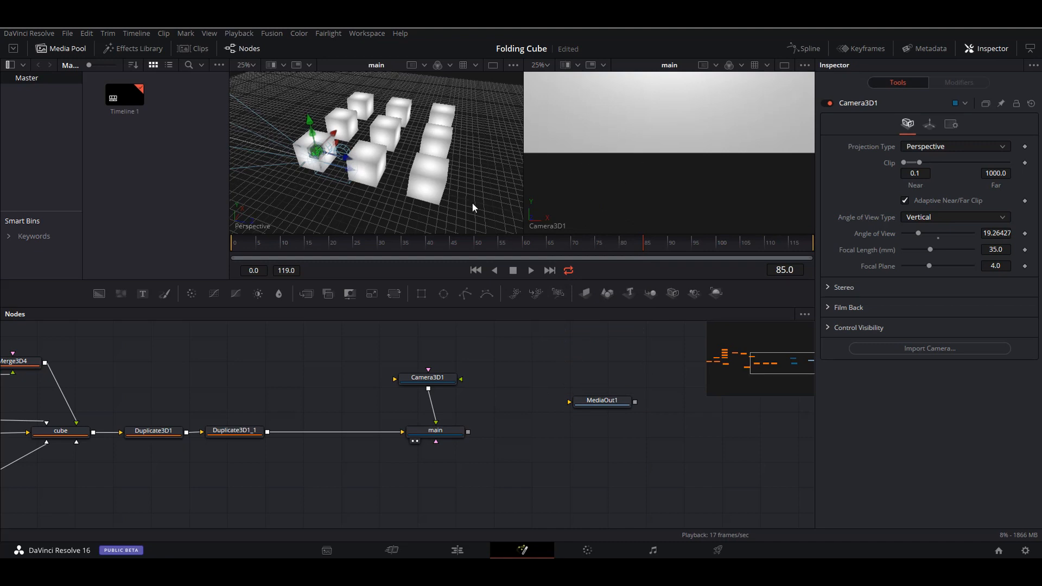
Copy the perspective viewer's point of view, framing all the cubes, to Camera3D1.
{"action": "left_click_drag", "start_coordinate": [343, 156], "coordinate": [352, 158]}
{"action": "key", "text": "ctrl+z"}
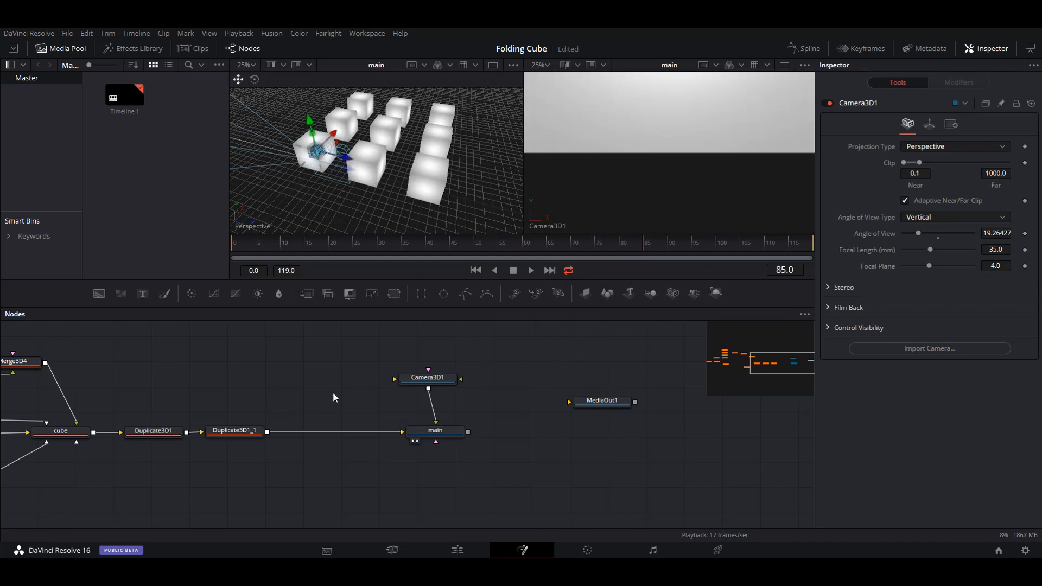
{"action": "scroll", "coordinate": [334, 390], "scroll_direction": "left", "scroll_amount": 1}
{"action": "left_click", "coordinate": [445, 379]}
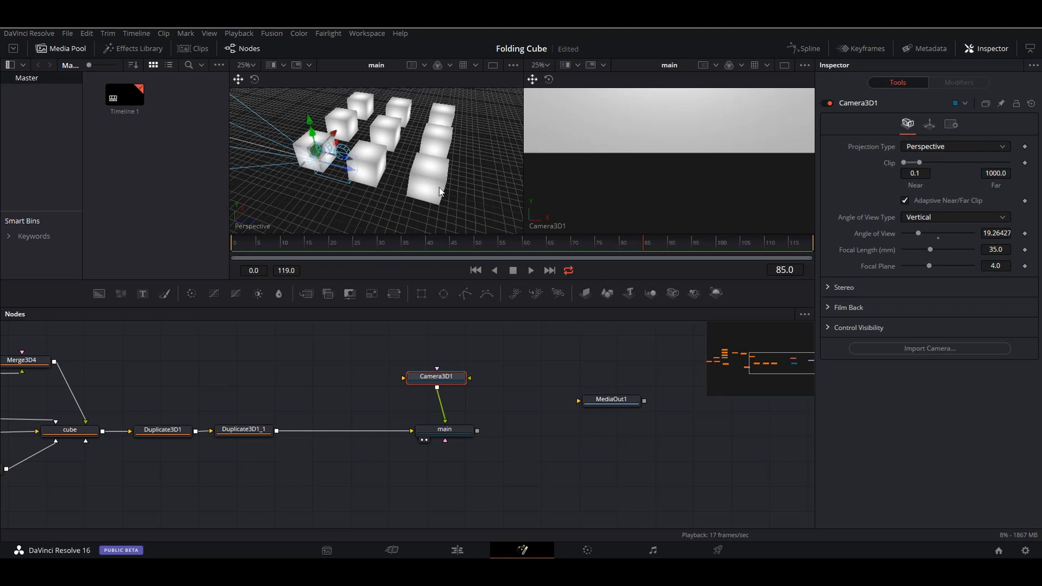
{"action": "left_click_drag", "start_coordinate": [437, 178], "coordinate": [423, 186]}
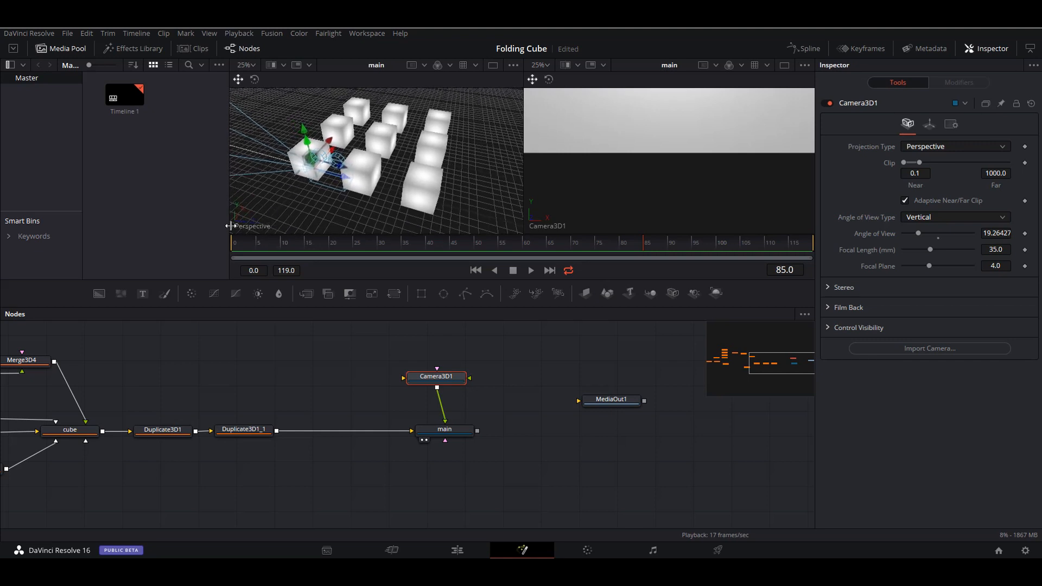
{"action": "right_click", "coordinate": [249, 224]}
{"action": "mouse_move", "coordinate": [317, 315]}
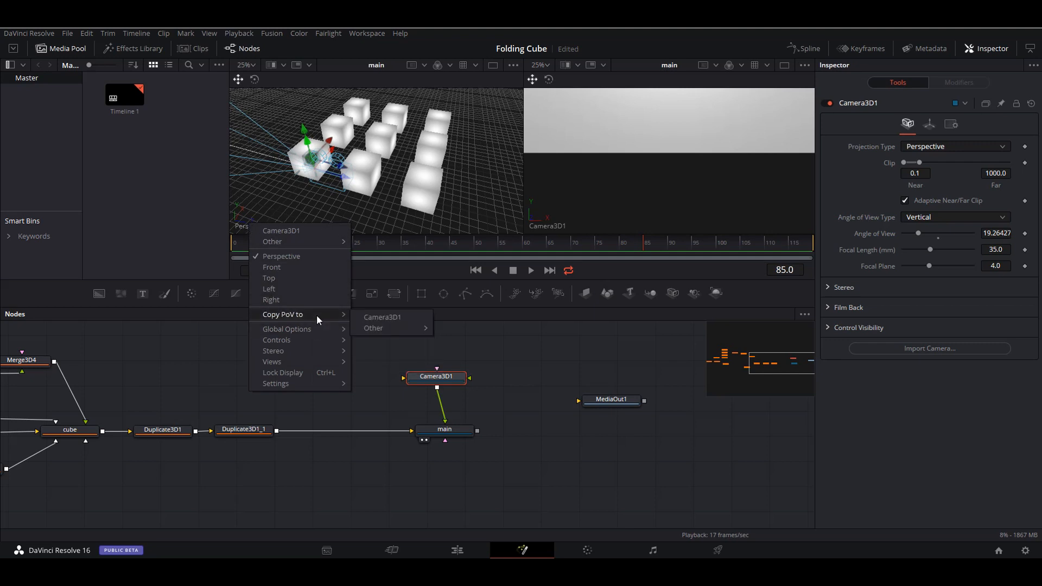
{"action": "left_click", "coordinate": [398, 316]}
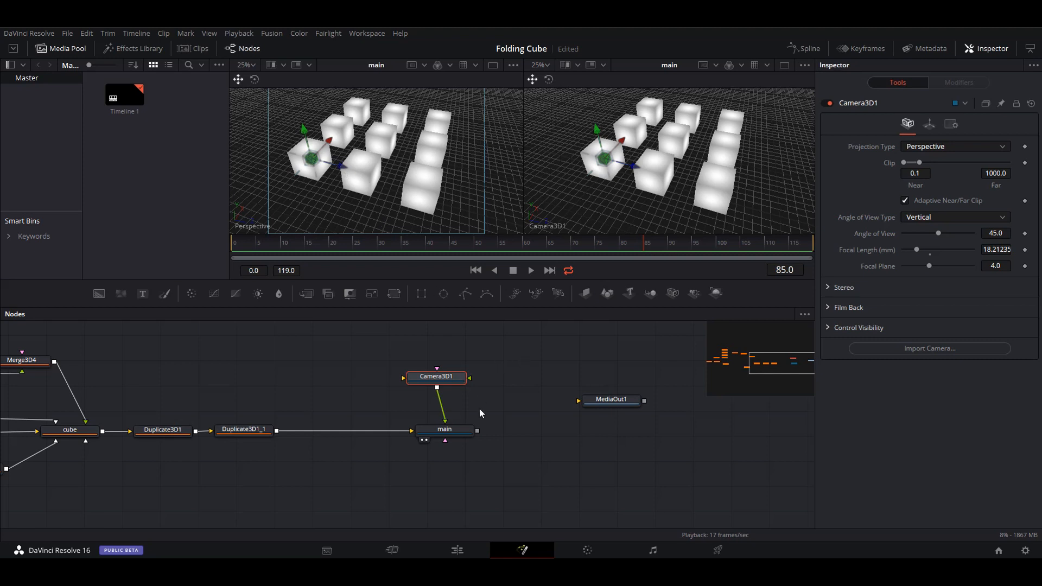
Return to frame 0, scrub to frame 7, and frame a close perspective view of the first unfolding cubes.
{"action": "left_click", "coordinate": [475, 271]}
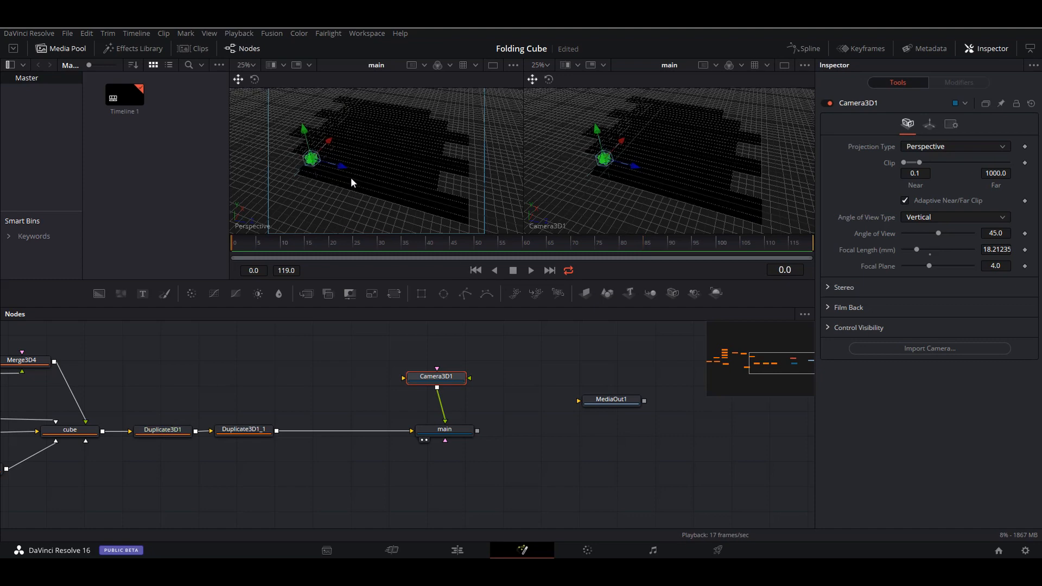
{"action": "mouse_move", "coordinate": [351, 177]}
{"action": "left_mouse_down"}
{"action": "mouse_move", "coordinate": [389, 180]}
{"action": "mouse_move", "coordinate": [347, 181]}
{"action": "mouse_move", "coordinate": [362, 182]}
{"action": "left_mouse_up"}
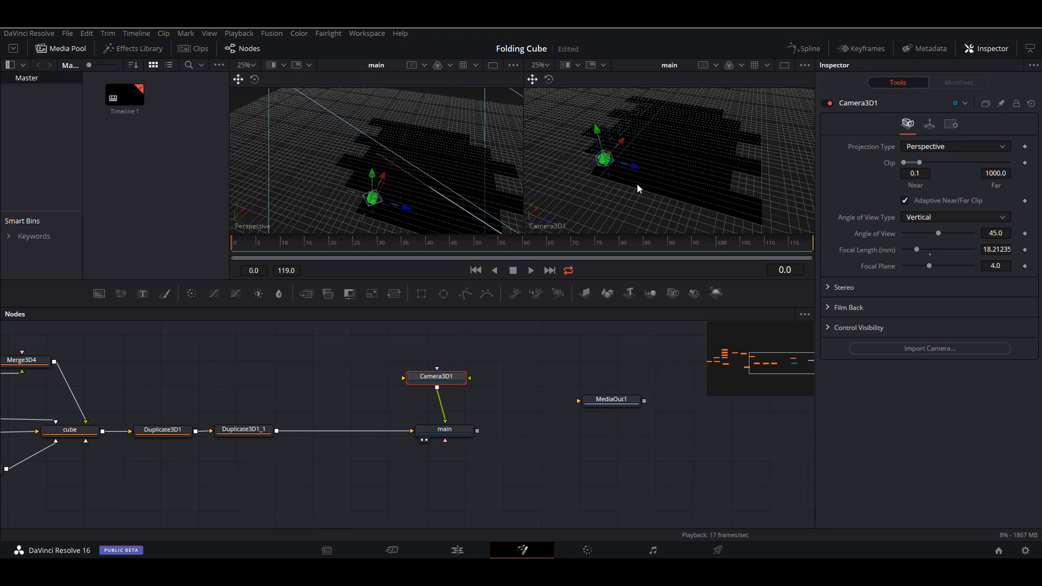
{"action": "scroll", "coordinate": [350, 179], "scroll_direction": "up", "scroll_amount": 2}
{"action": "left_click_drag", "start_coordinate": [395, 199], "coordinate": [396, 166]}
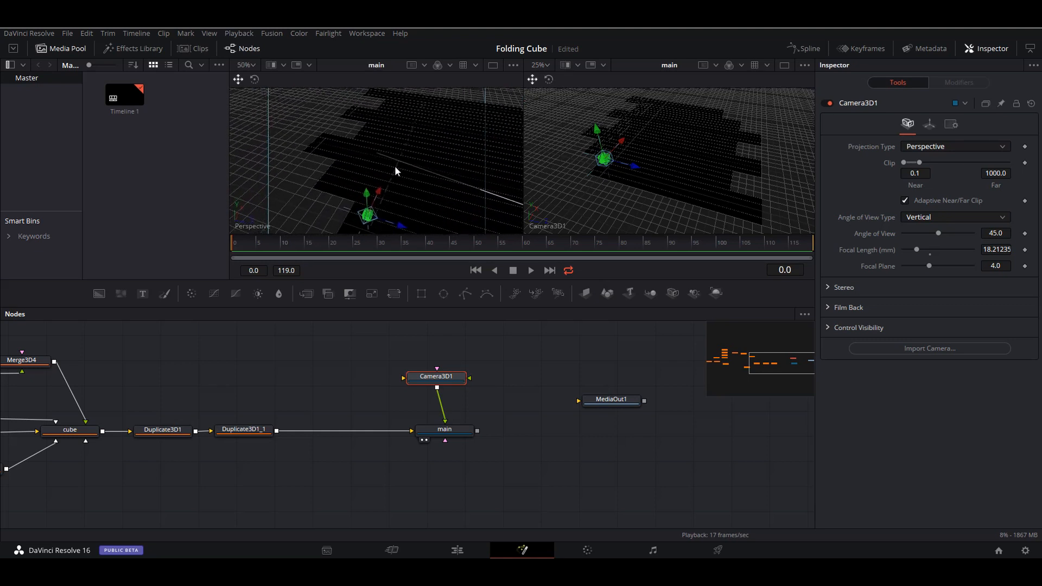
{"action": "left_click_drag", "start_coordinate": [246, 245], "coordinate": [269, 245]}
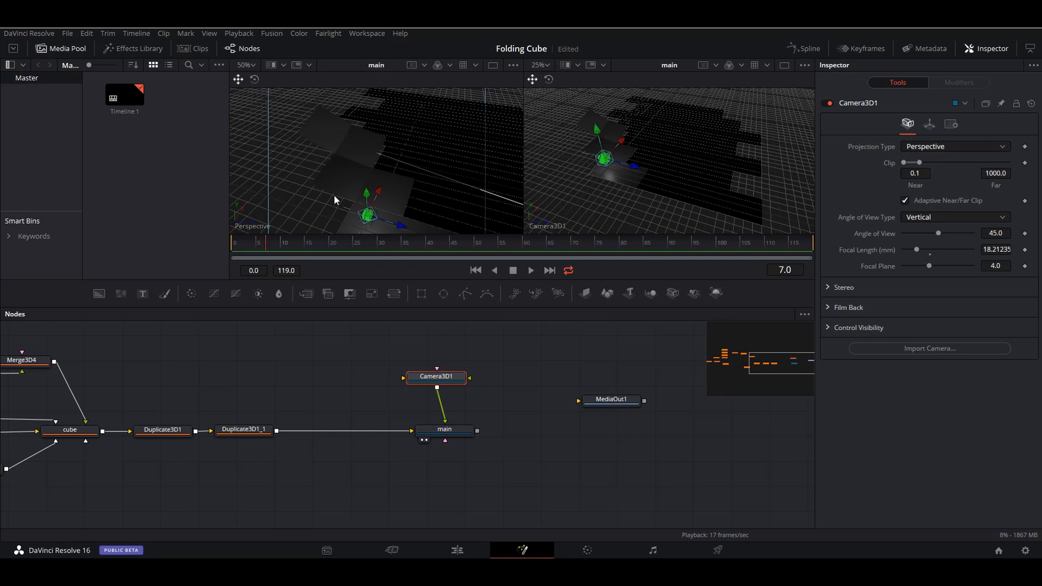
{"action": "left_click_drag", "start_coordinate": [339, 194], "coordinate": [463, 181]}
{"action": "scroll", "coordinate": [412, 176], "scroll_direction": "up", "scroll_amount": 3}
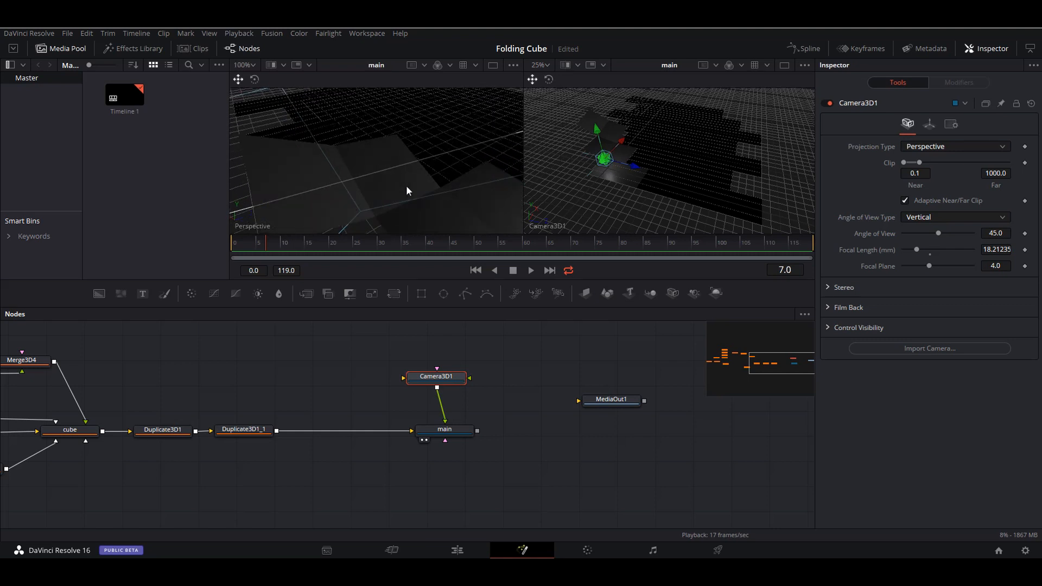
{"action": "scroll", "coordinate": [406, 187], "scroll_direction": "down", "scroll_amount": 3}
{"action": "left_click_drag", "start_coordinate": [432, 178], "coordinate": [427, 179]}
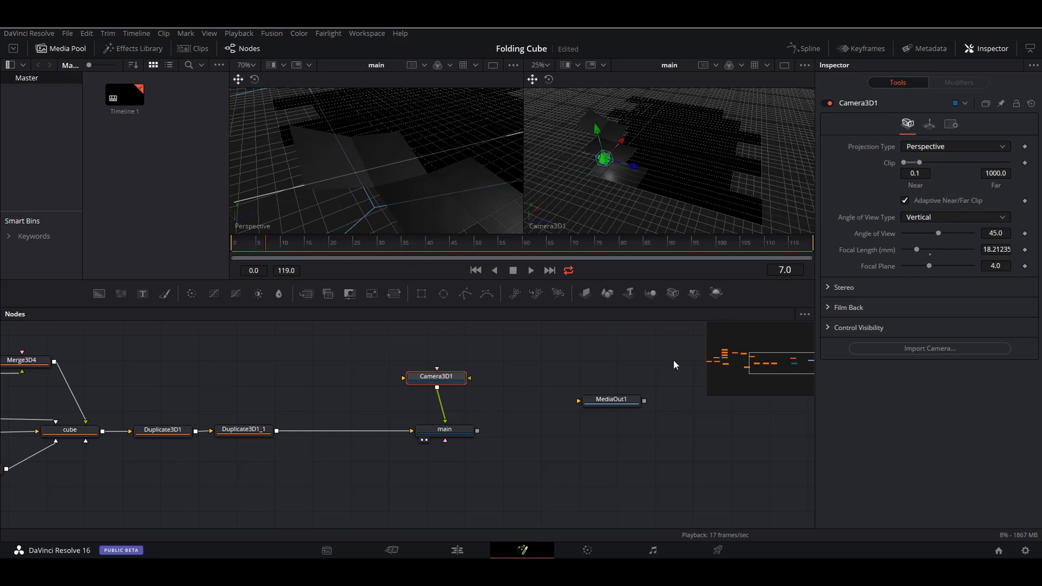
Animate Camera3D1's Translate and Rotate groups at frame 7.
{"action": "left_click", "coordinate": [929, 124]}
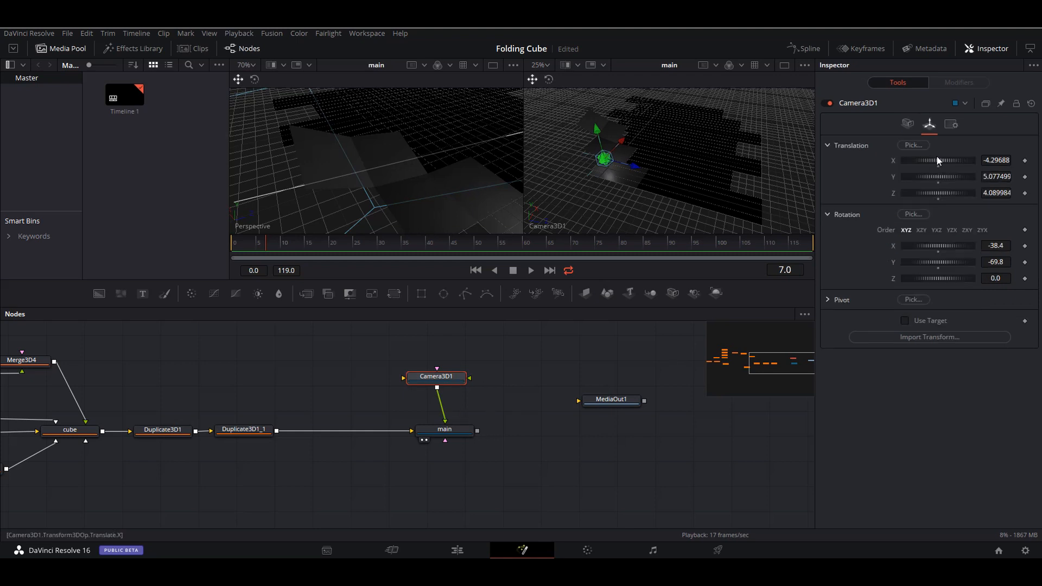
{"action": "right_click", "coordinate": [942, 161]}
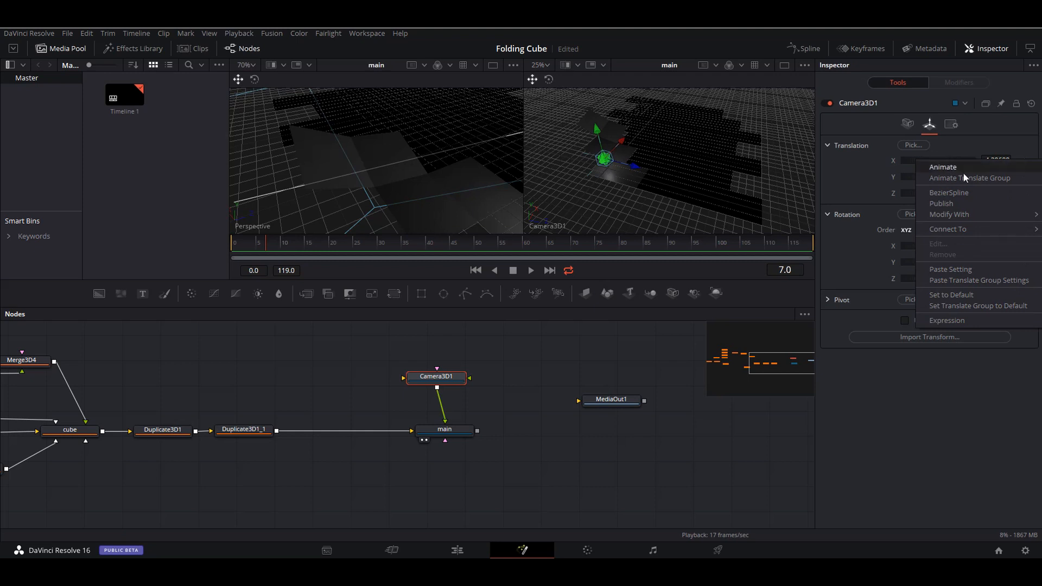
{"action": "left_click", "coordinate": [982, 181]}
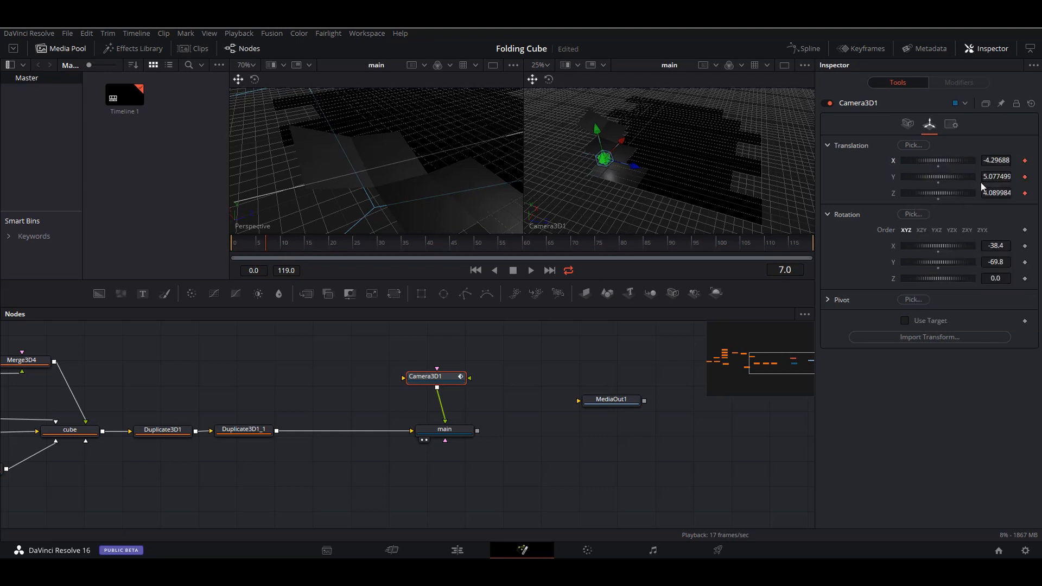
{"action": "right_click", "coordinate": [949, 244]}
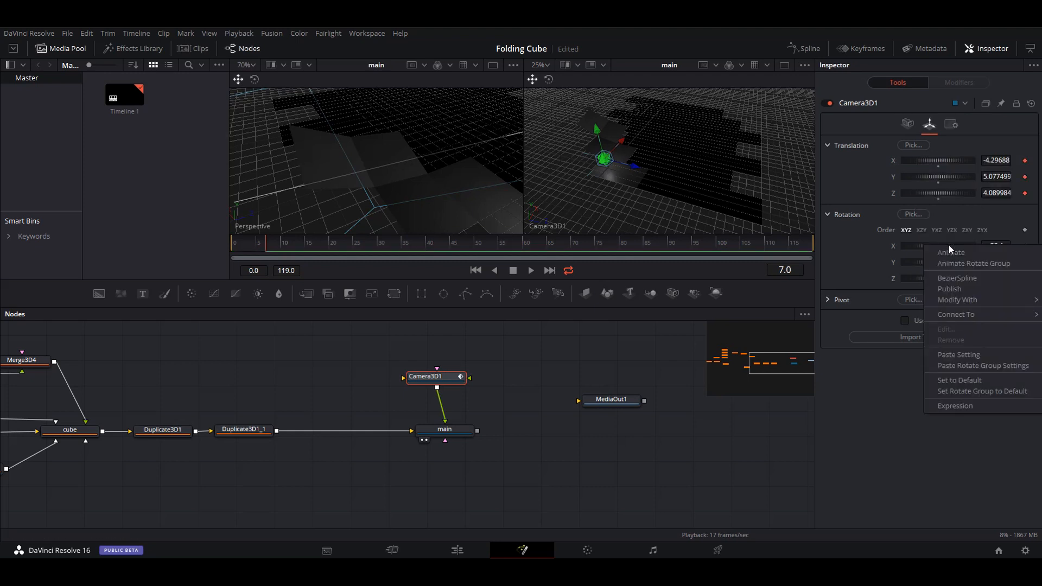
{"action": "left_click", "coordinate": [1005, 265]}
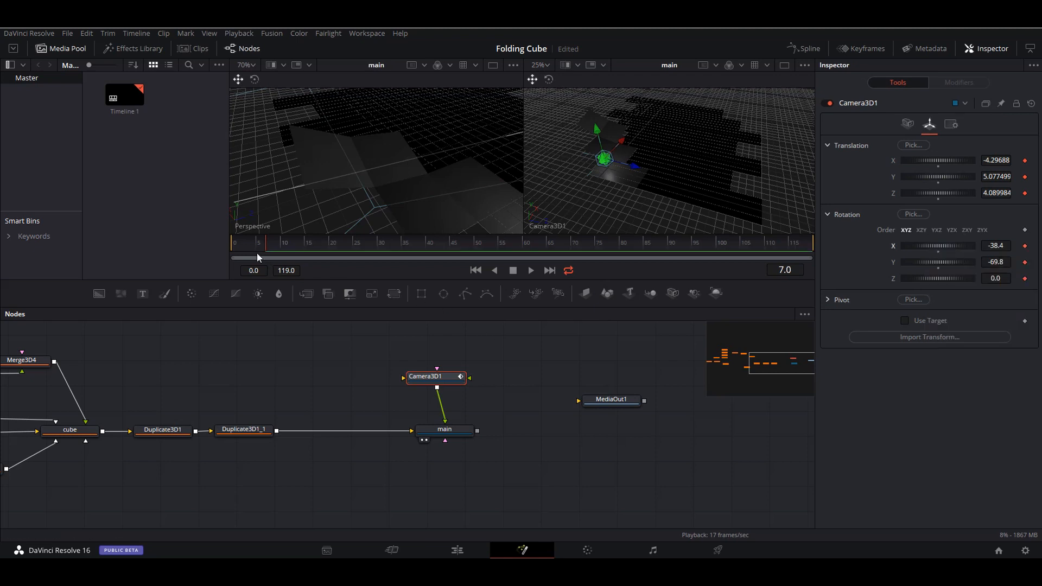
Remove all animation from Camera3D1's Translate and Rotate groups.
{"action": "left_click_drag", "start_coordinate": [264, 246], "coordinate": [229, 246]}
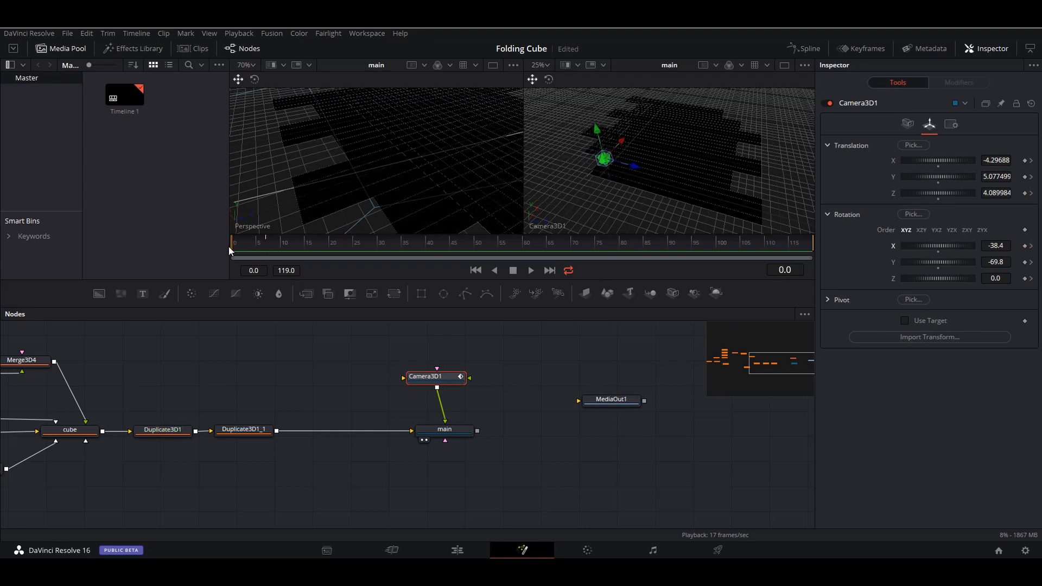
{"action": "left_click", "coordinate": [264, 242]}
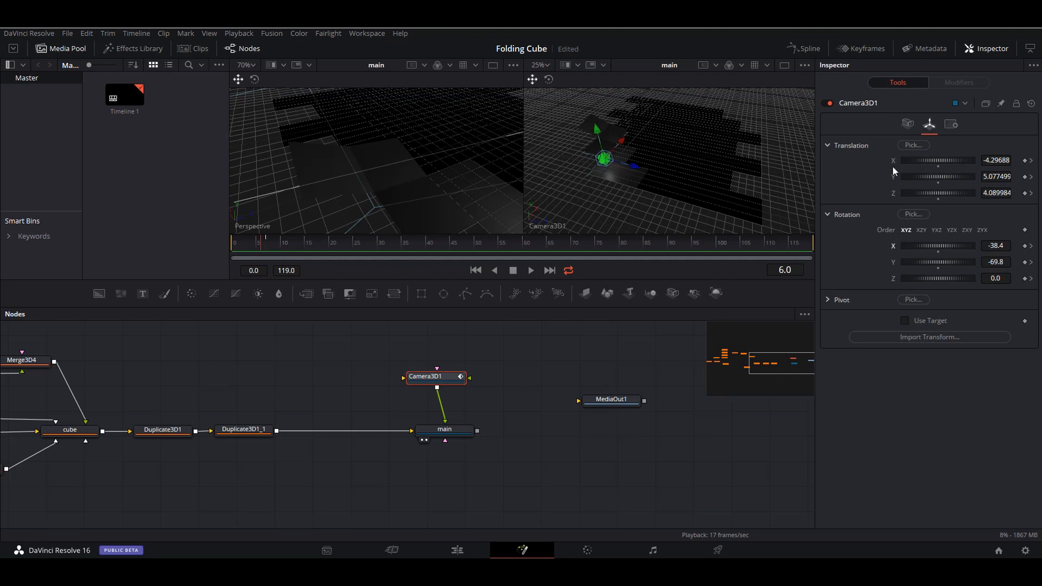
{"action": "right_click", "coordinate": [955, 158]}
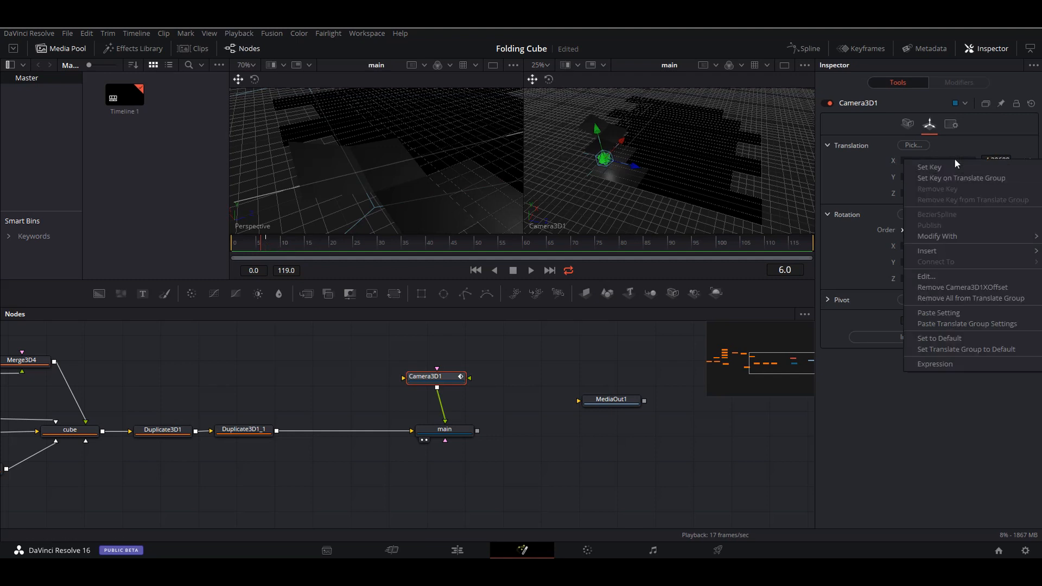
{"action": "left_click", "coordinate": [982, 298]}
{"action": "right_click", "coordinate": [952, 242]}
{"action": "left_click", "coordinate": [998, 383]}
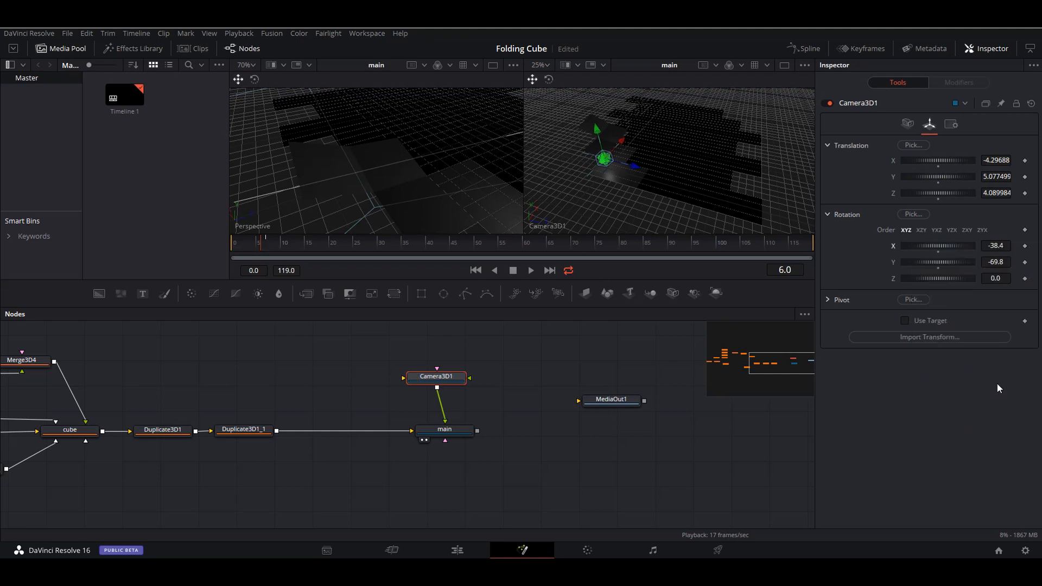
Animate Camera3D1's Translate and Rotate groups at frame 0.
{"action": "left_click_drag", "start_coordinate": [277, 248], "coordinate": [226, 245]}
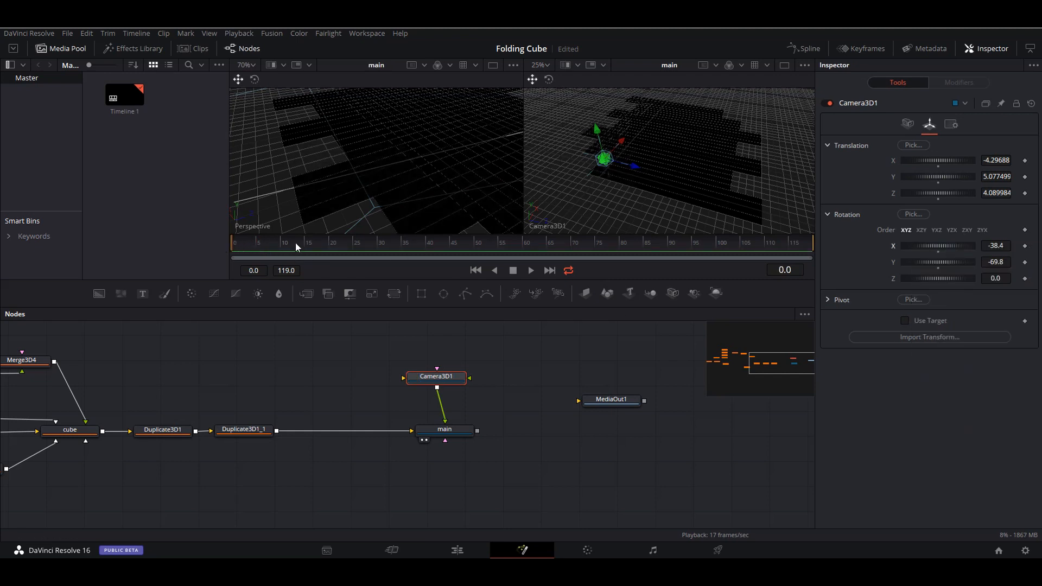
{"action": "right_click", "coordinate": [947, 157]}
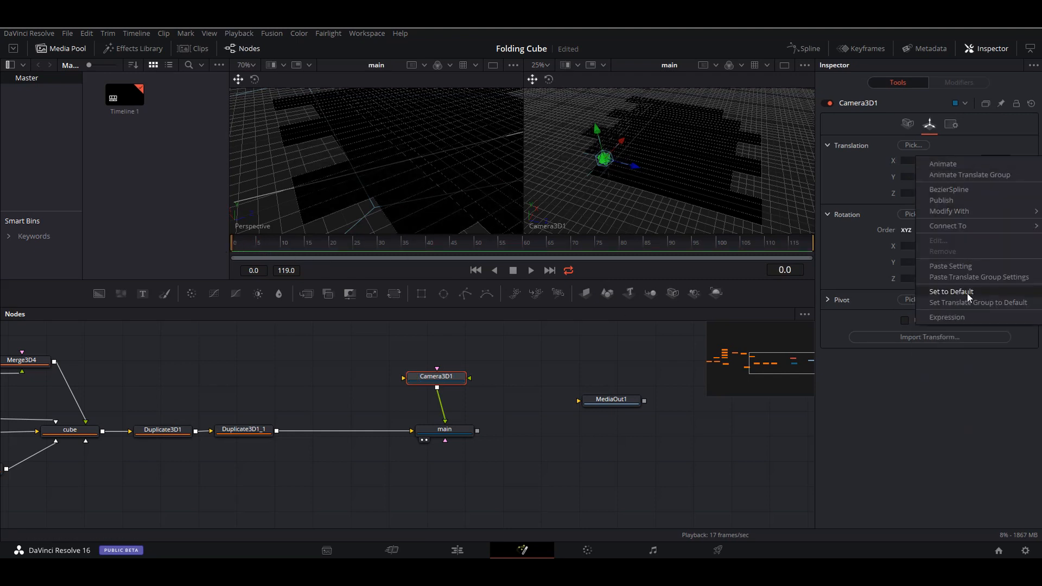
{"action": "right_click", "coordinate": [957, 245]}
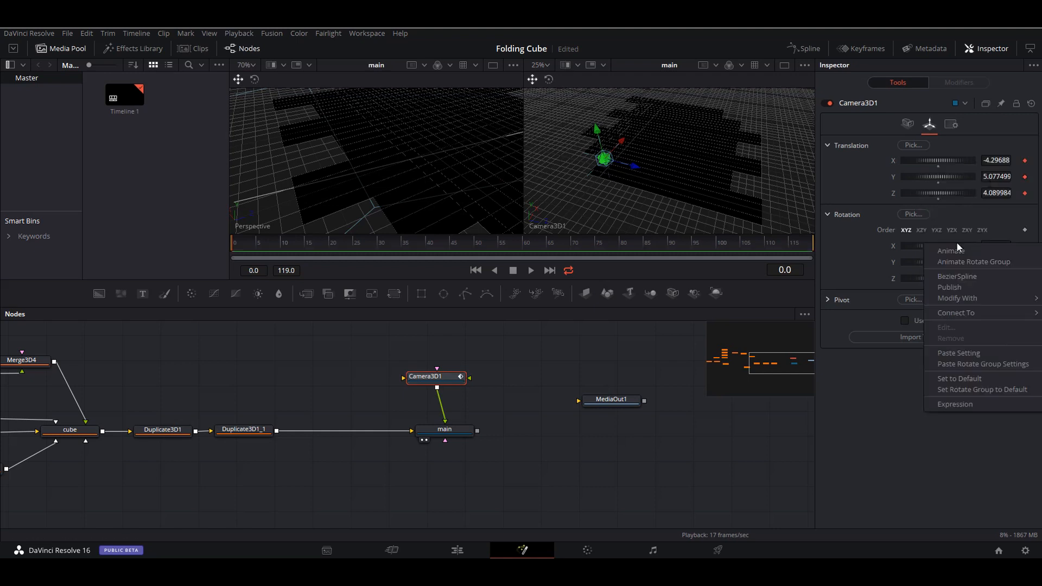
{"action": "left_click", "coordinate": [990, 263]}
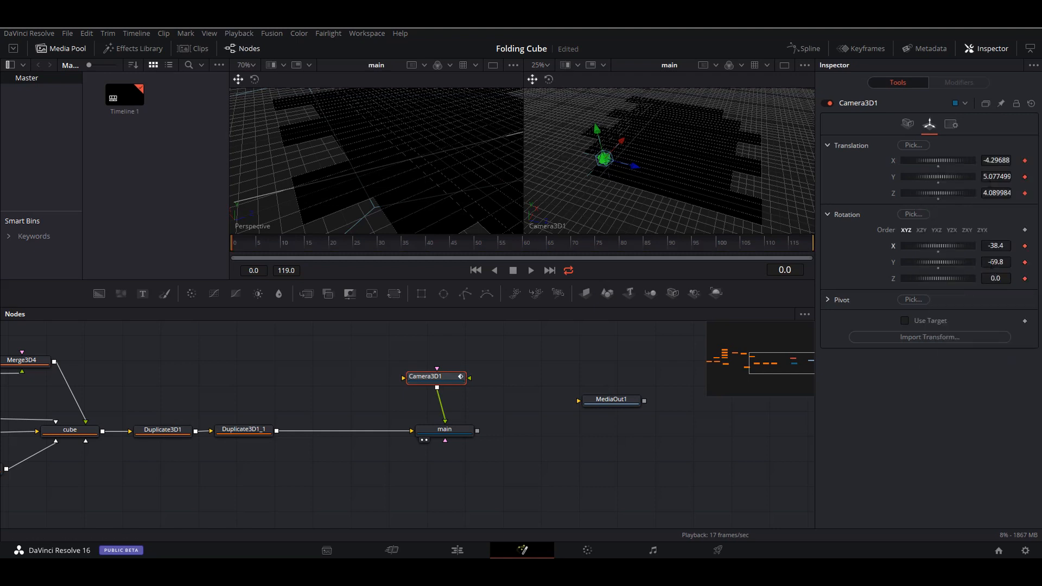
Copy the perspective view's point of view to Camera3D1 at frame 1 and play the opening frames.
{"action": "left_click", "coordinate": [242, 244]}
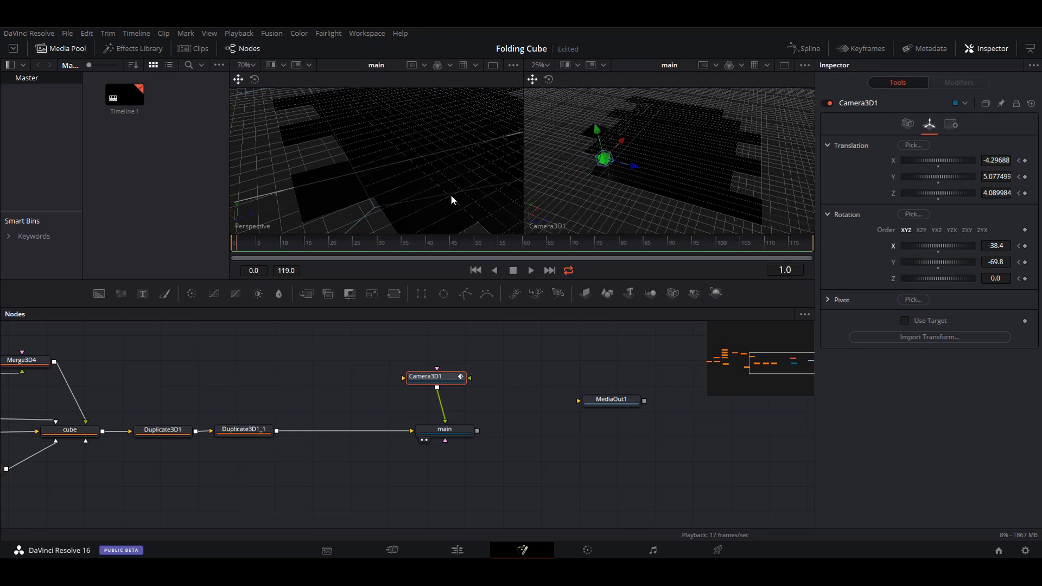
{"action": "right_click", "coordinate": [259, 227]}
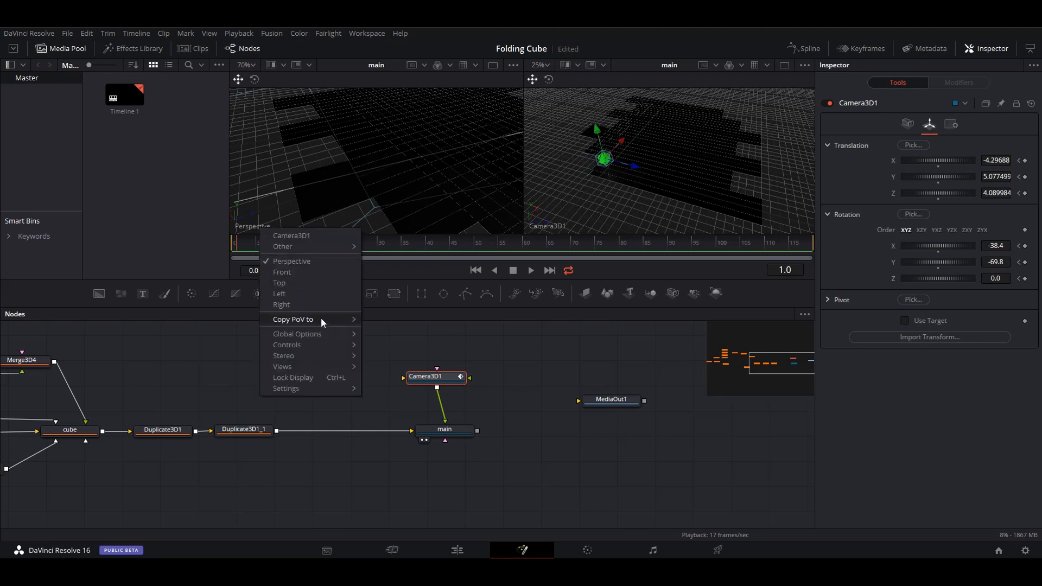
{"action": "left_click", "coordinate": [399, 320]}
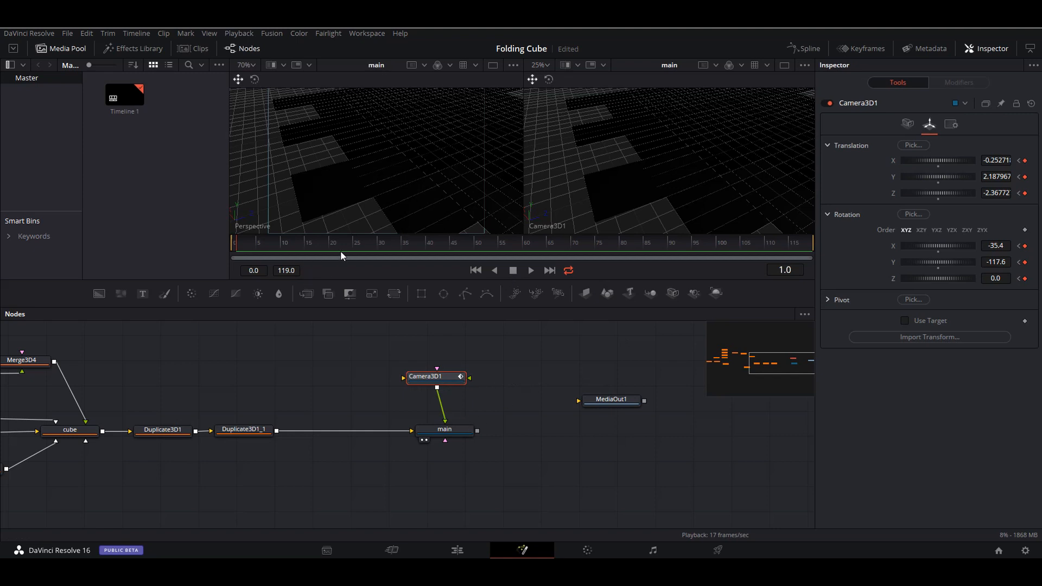
{"action": "left_click", "coordinate": [513, 270]}
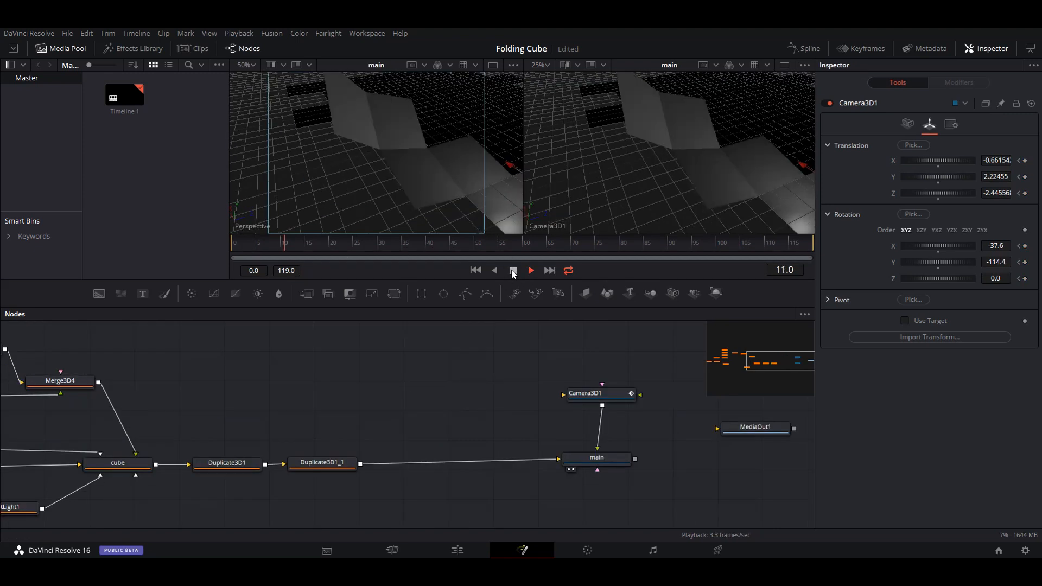
{"action": "key", "text": "space"}
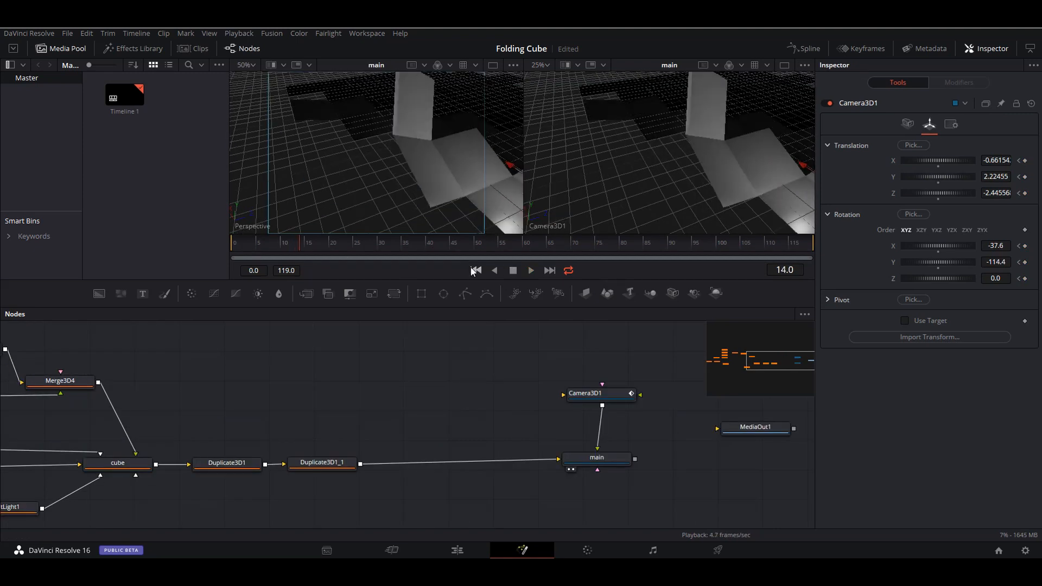
At frame 60, orbit the perspective view to the other side of the folded cubes and copy its point of view to Camera3D1.
{"action": "left_click", "coordinate": [523, 245]}
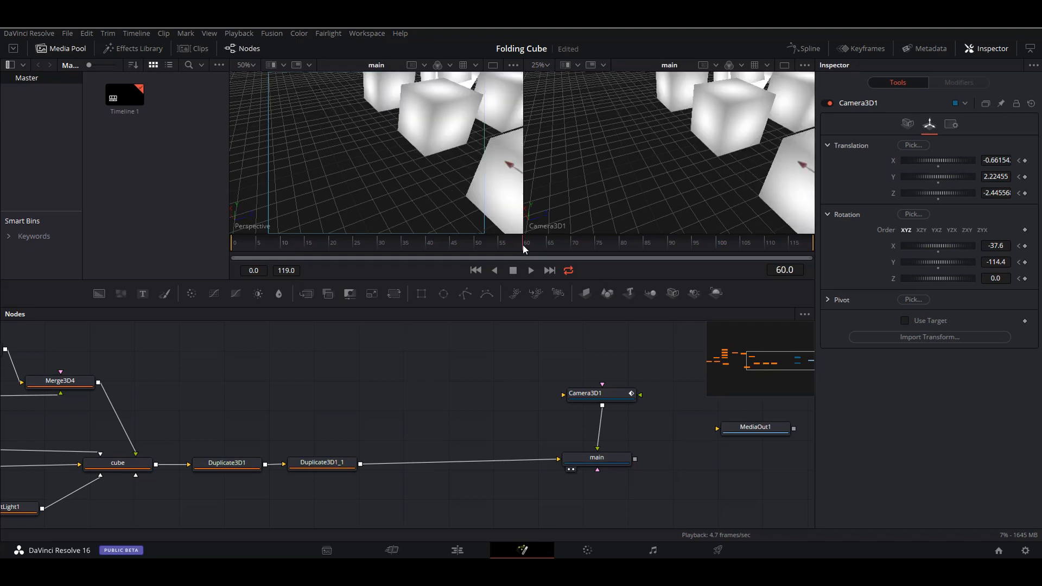
{"action": "scroll", "coordinate": [456, 169], "scroll_direction": "down", "scroll_amount": 3}
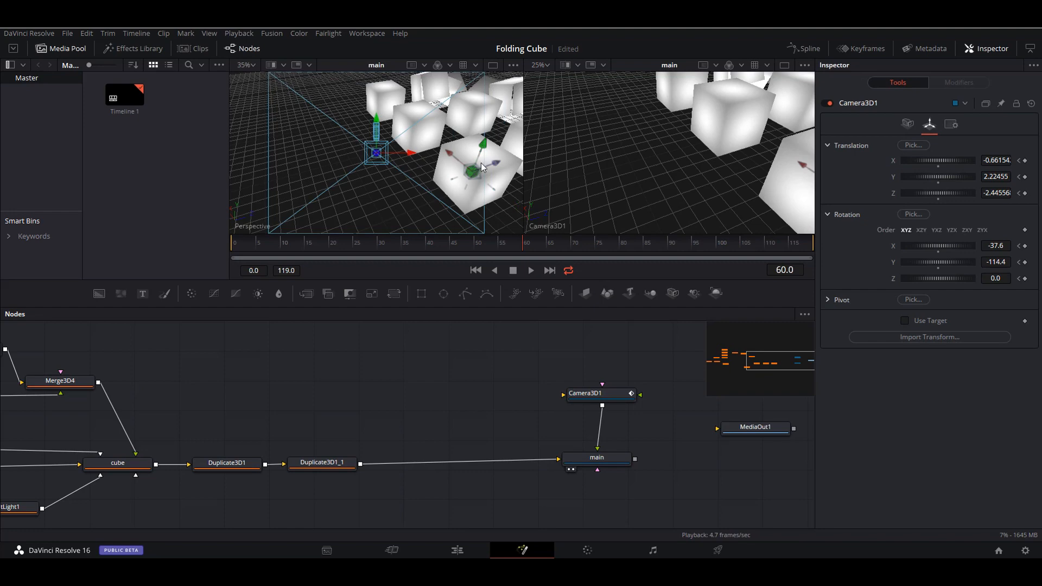
{"action": "left_click_drag", "start_coordinate": [459, 132], "coordinate": [341, 129]}
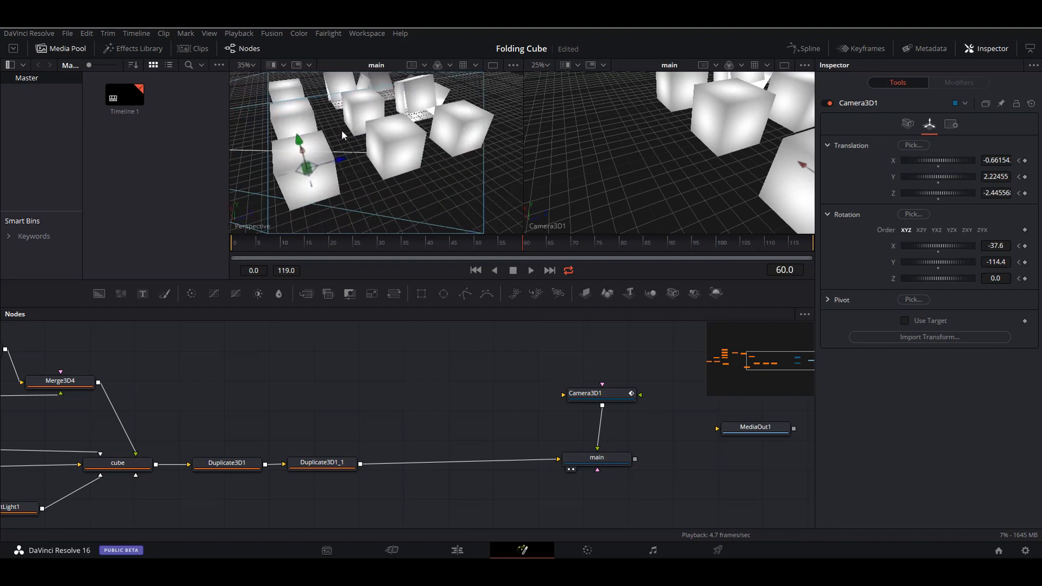
{"action": "left_click_drag", "start_coordinate": [454, 152], "coordinate": [278, 151]}
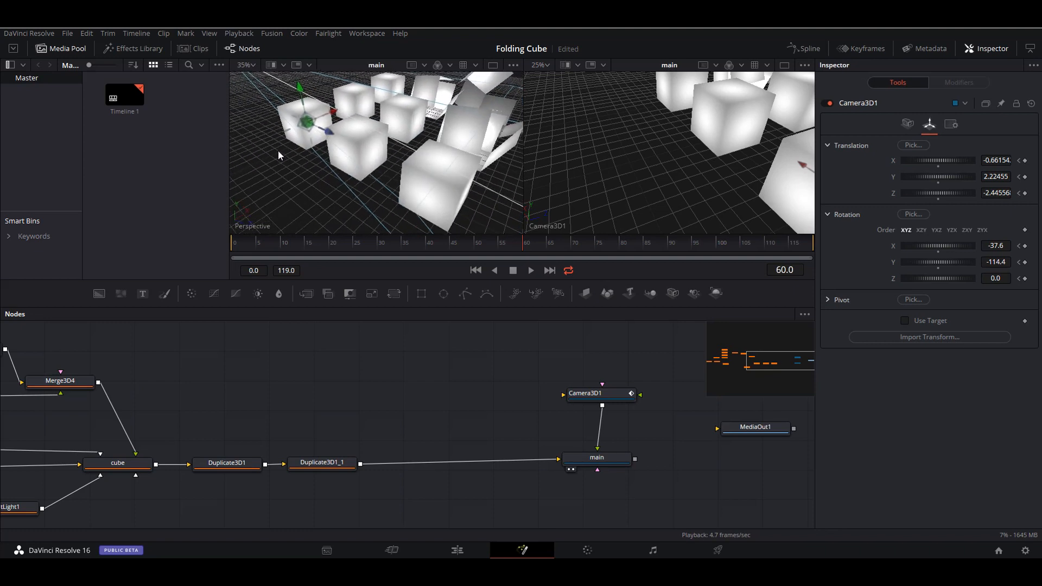
{"action": "scroll", "coordinate": [450, 152], "scroll_direction": "down", "scroll_amount": 3}
{"action": "scroll", "coordinate": [451, 152], "scroll_direction": "up", "scroll_amount": 3}
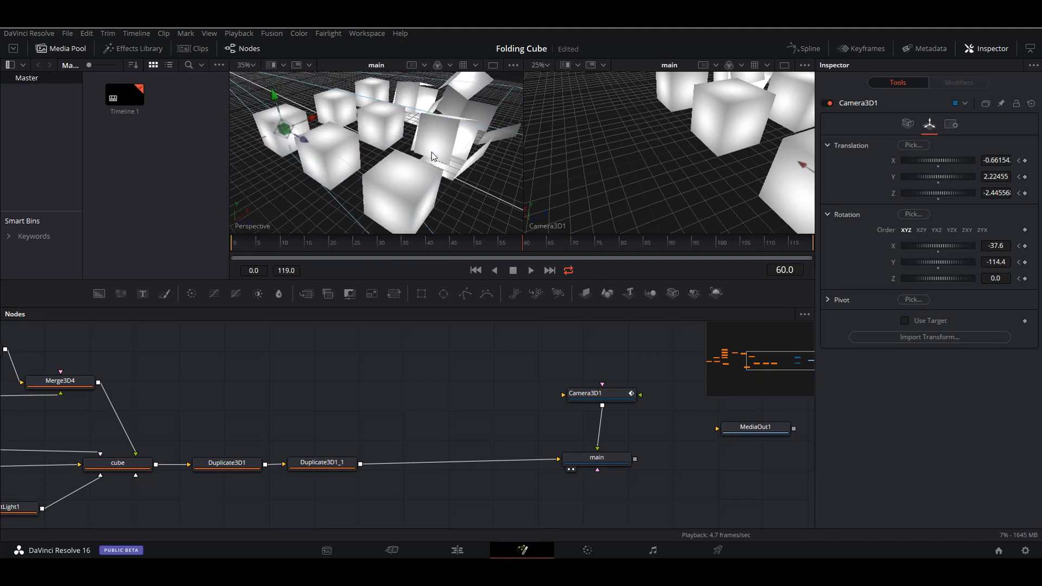
{"action": "left_click_drag", "start_coordinate": [432, 152], "coordinate": [432, 149]}
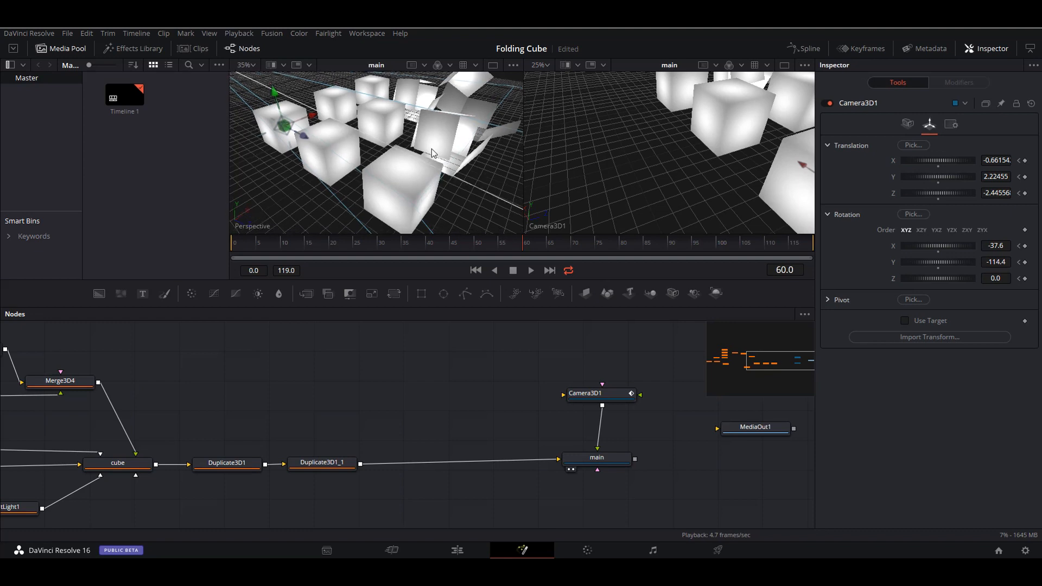
{"action": "right_click", "coordinate": [244, 226]}
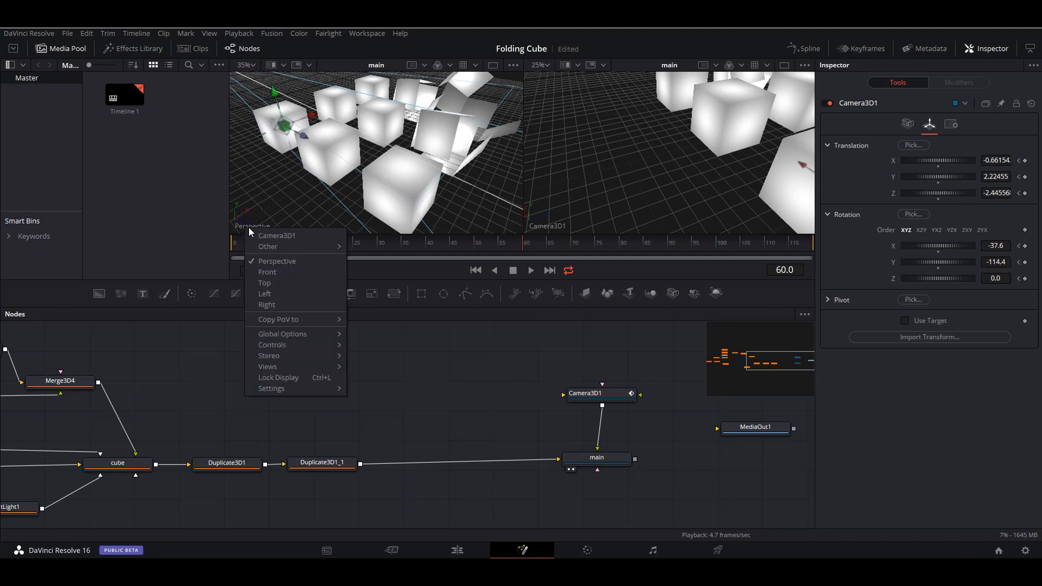
{"action": "mouse_move", "coordinate": [308, 318]}
{"action": "left_click", "coordinate": [380, 322]}
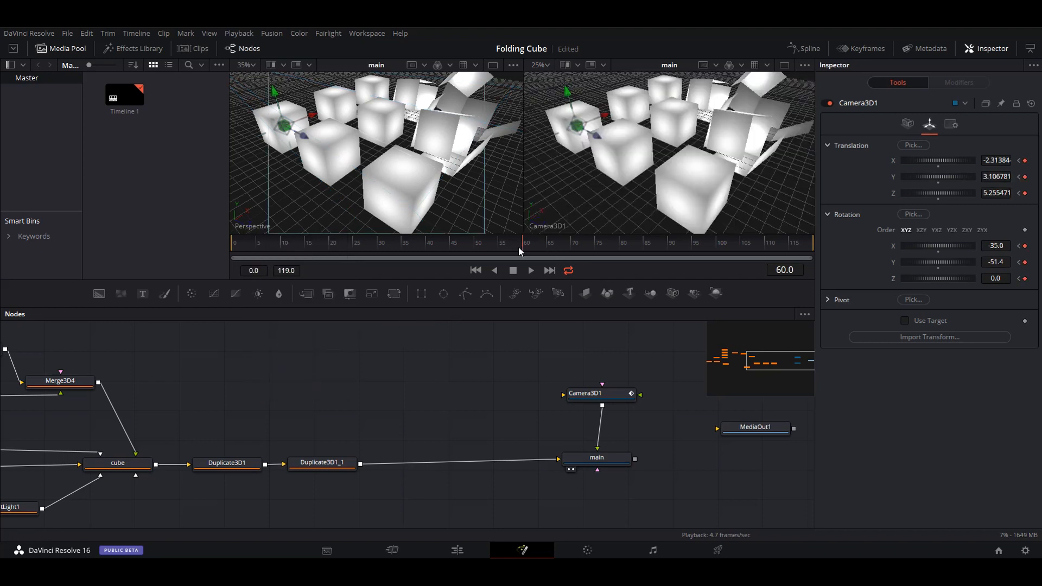
Save the project and play the camera animation from the start.
{"action": "key", "text": "ctrl+s"}
{"action": "left_click", "coordinate": [480, 274]}
{"action": "left_click", "coordinate": [532, 271]}
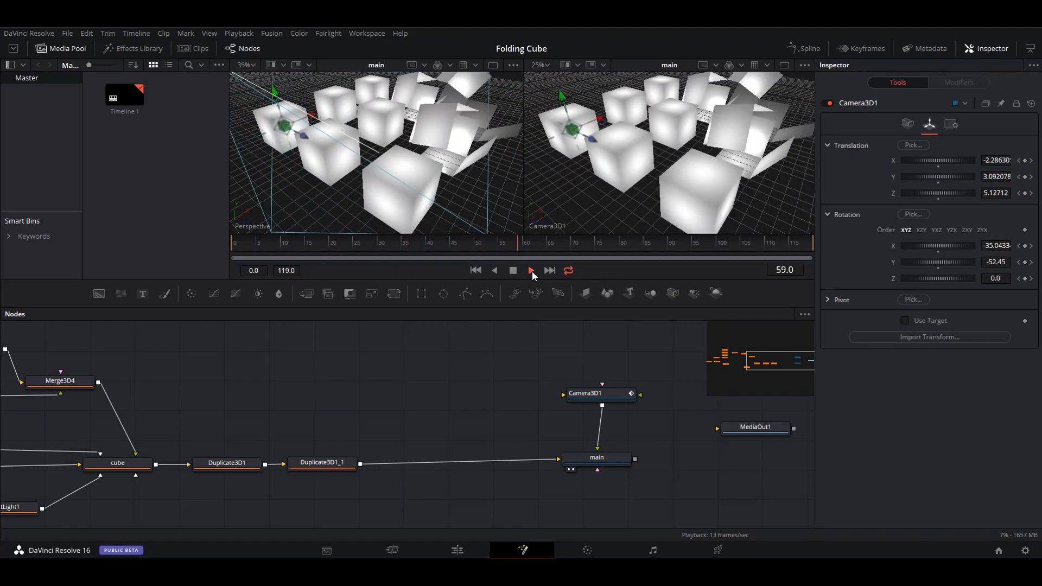
{"action": "left_click", "coordinate": [532, 272]}
{"action": "left_click", "coordinate": [464, 245]}
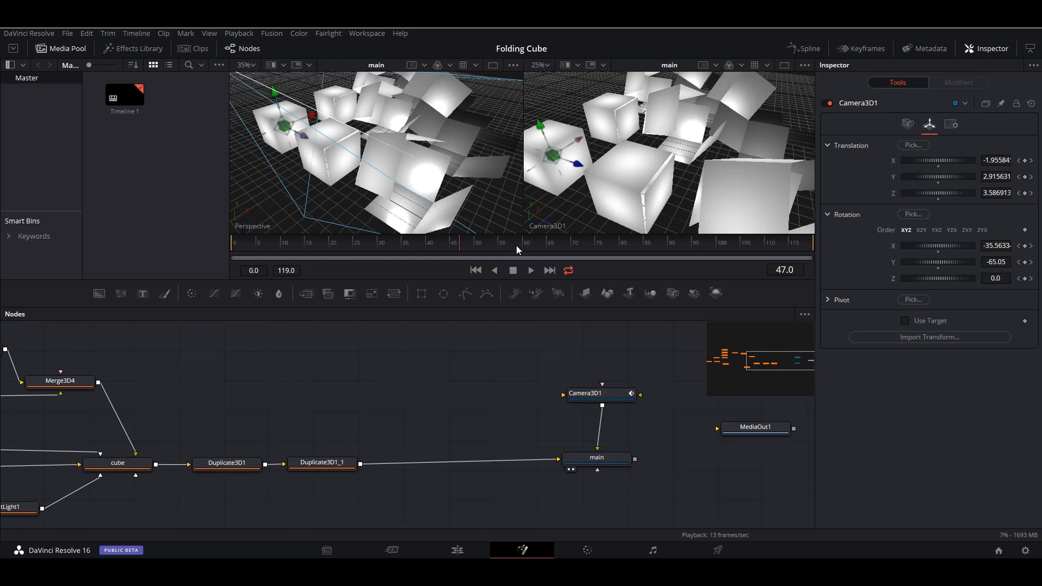
Copy a wider perspective view of the cubes to Camera3D1 at frame 60 and play the camera move.
{"action": "left_click_drag", "start_coordinate": [521, 245], "coordinate": [526, 245]}
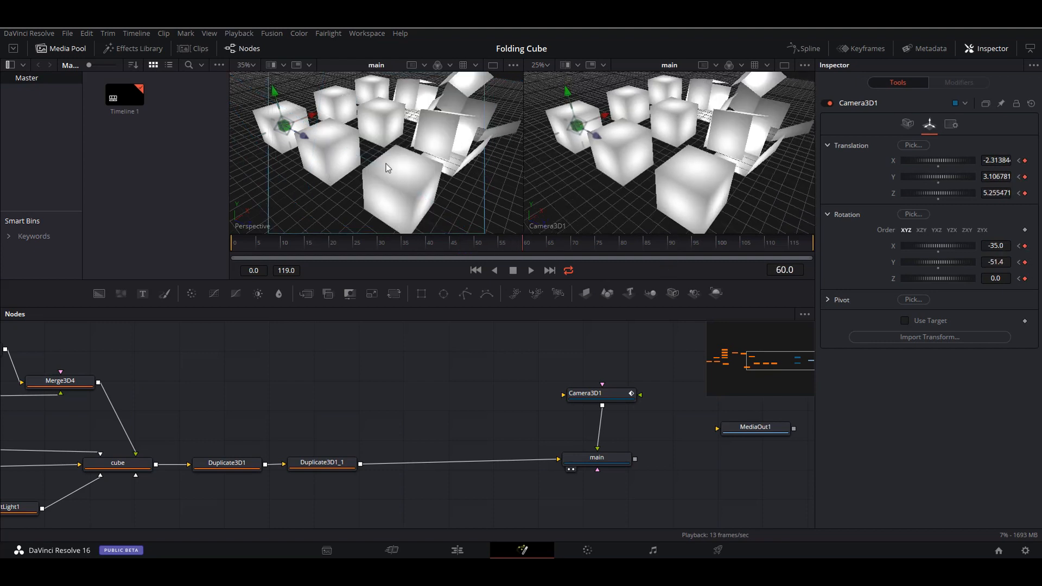
{"action": "scroll", "coordinate": [384, 163], "scroll_direction": "down", "scroll_amount": 1}
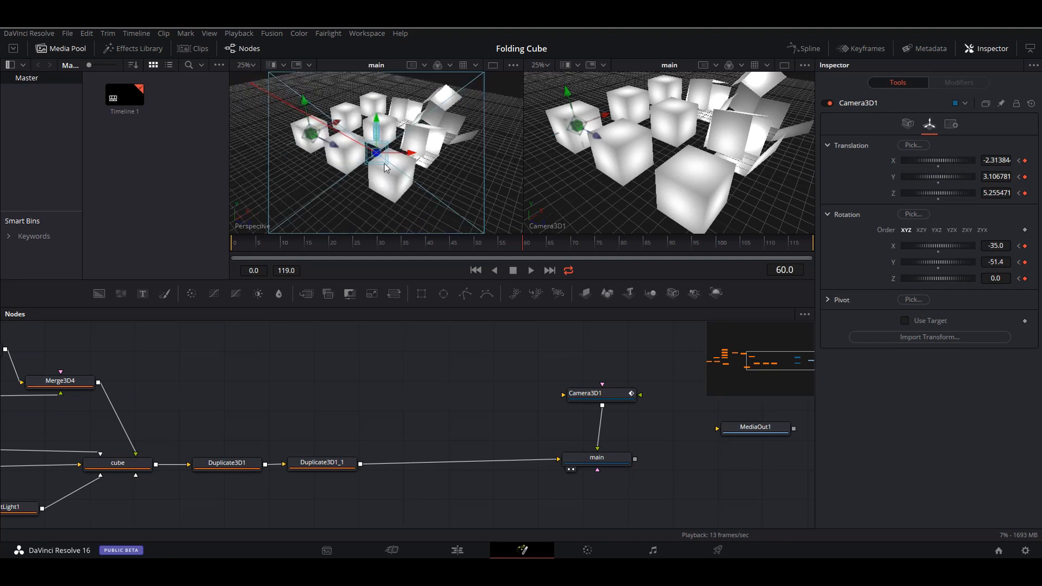
{"action": "right_click", "coordinate": [237, 229]}
{"action": "mouse_move", "coordinate": [311, 319]}
{"action": "left_click", "coordinate": [373, 324]}
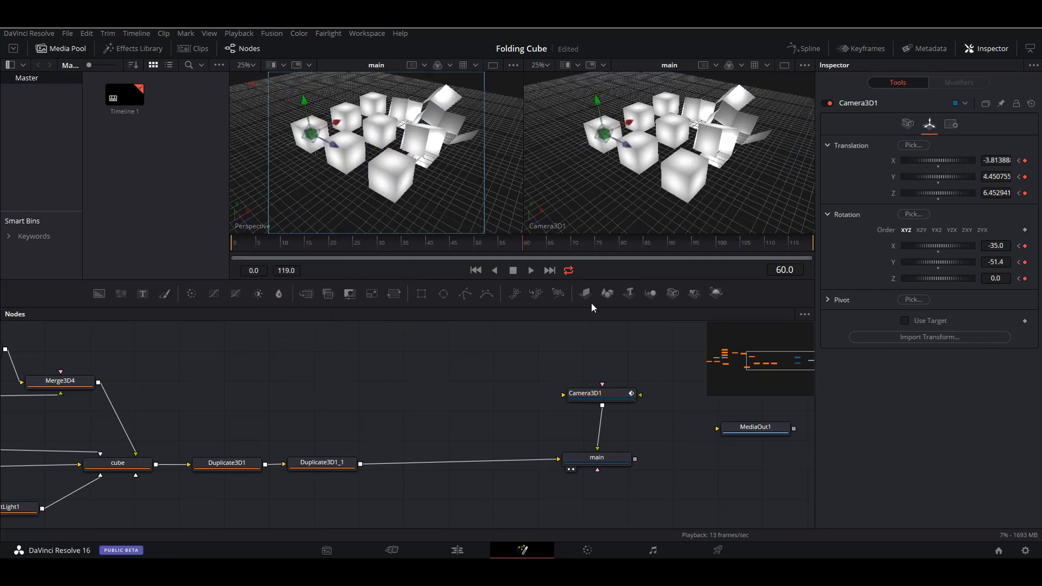
{"action": "left_click", "coordinate": [531, 270]}
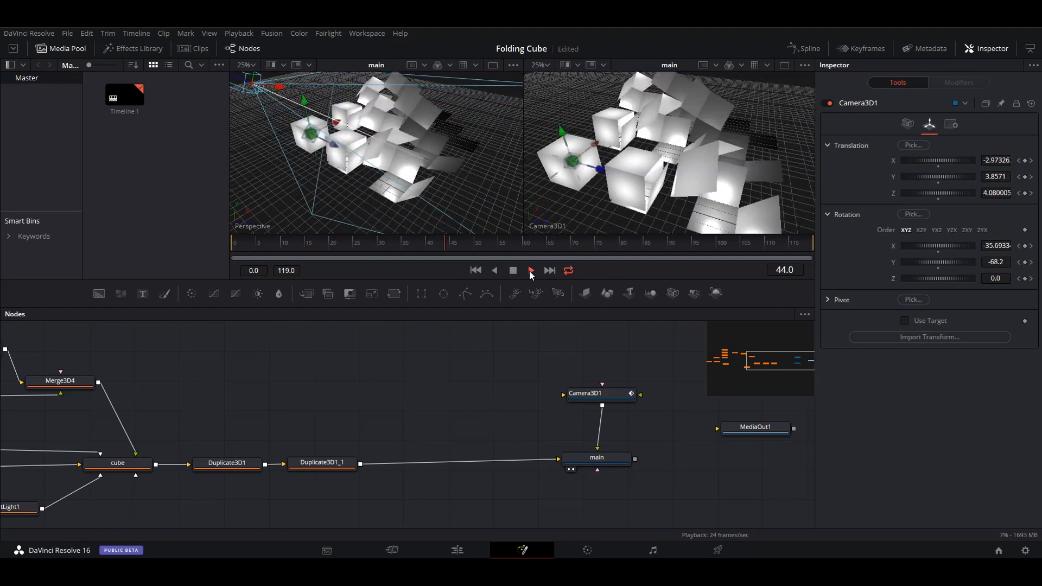
{"action": "left_click", "coordinate": [513, 270]}
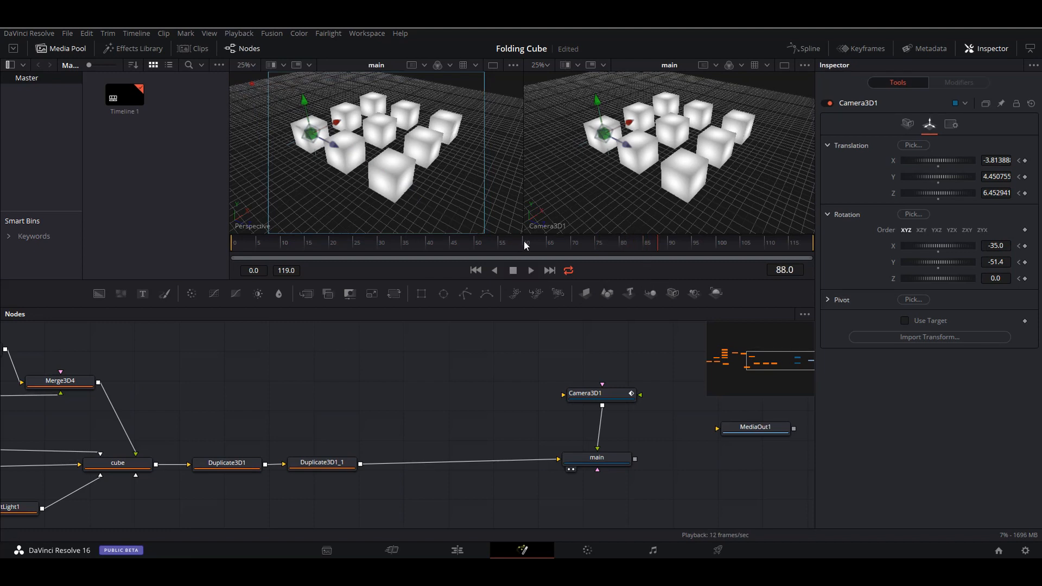
At frame 119, orbit the perspective view to a closer angle on the finished cubes and copy its point of view to Camera3D1.
{"action": "left_click", "coordinate": [523, 241]}
{"action": "left_click_drag", "start_coordinate": [790, 245], "coordinate": [817, 244]}
{"action": "left_click_drag", "start_coordinate": [452, 162], "coordinate": [321, 152]}
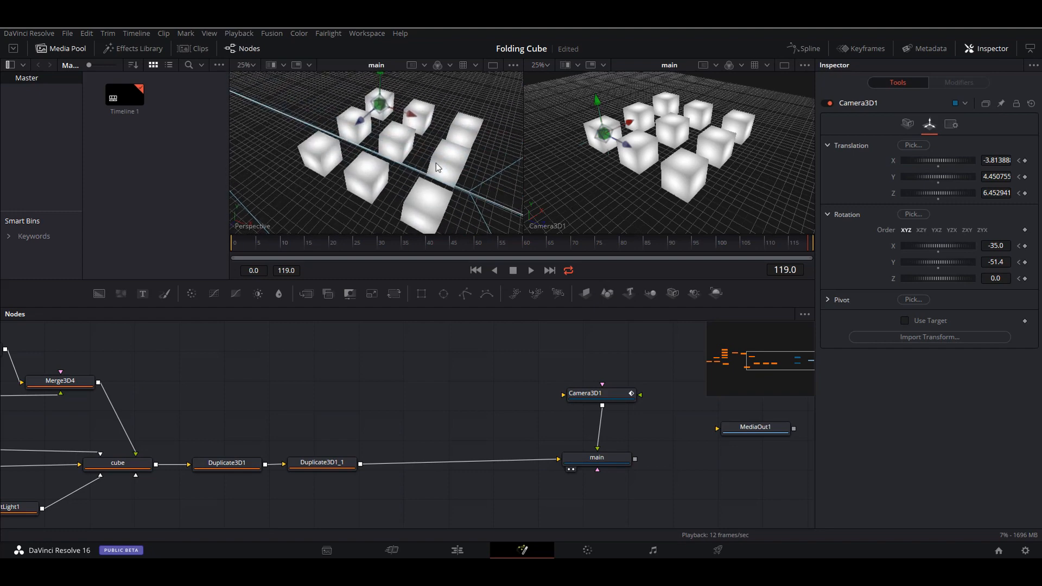
{"action": "left_click_drag", "start_coordinate": [453, 155], "coordinate": [434, 139]}
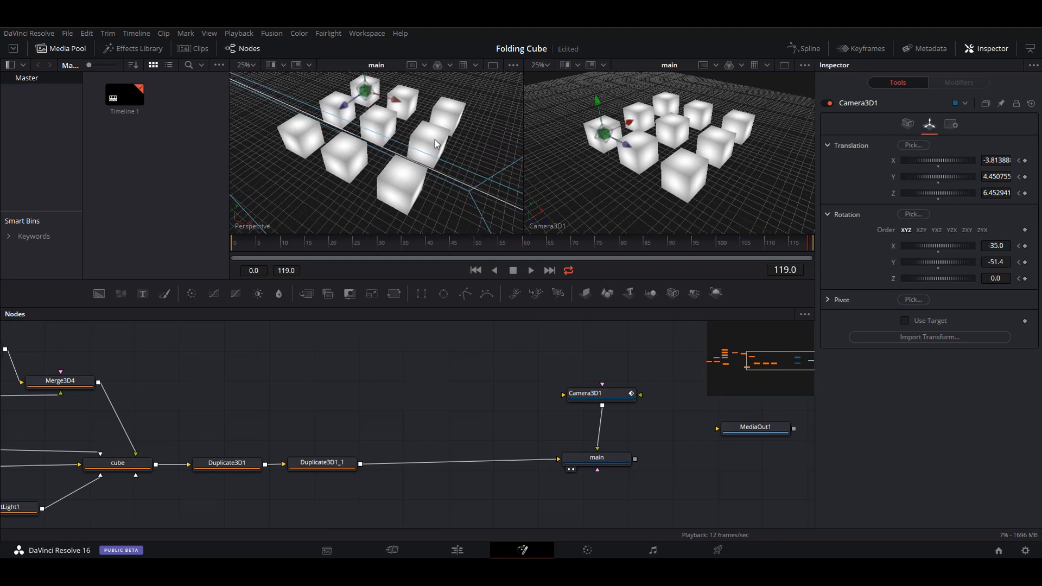
{"action": "scroll", "coordinate": [428, 190], "scroll_direction": "up", "scroll_amount": 1}
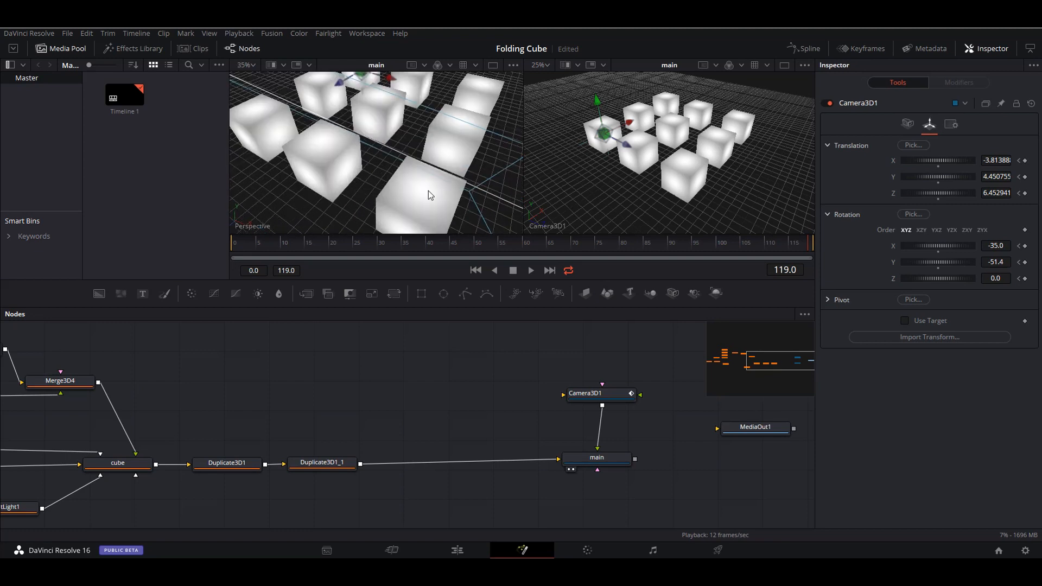
{"action": "scroll", "coordinate": [428, 190], "scroll_direction": "down", "scroll_amount": 1}
{"action": "scroll", "coordinate": [428, 190], "scroll_direction": "up", "scroll_amount": 1}
{"action": "right_click", "coordinate": [259, 227]}
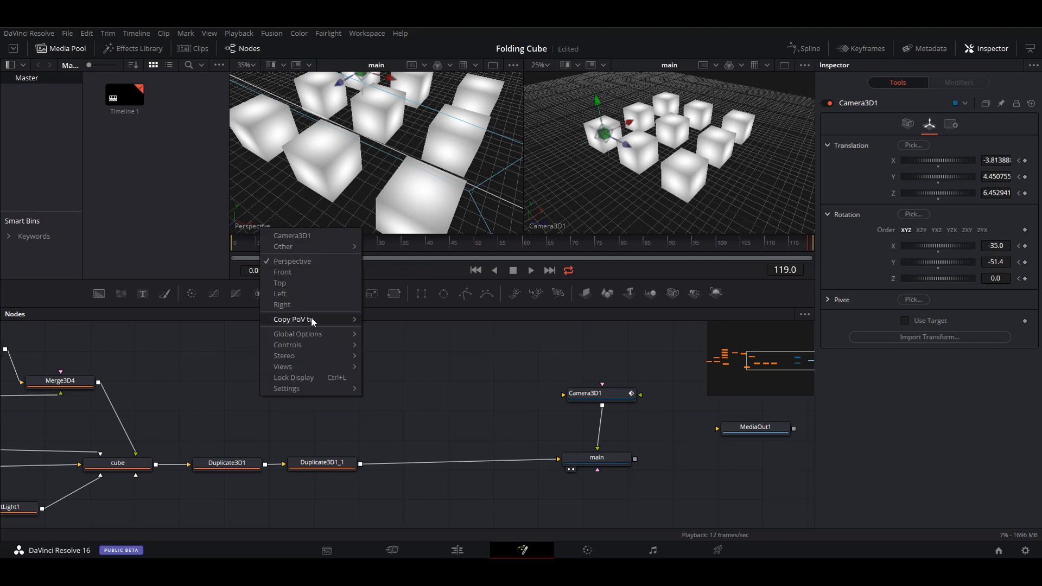
{"action": "left_click", "coordinate": [392, 323]}
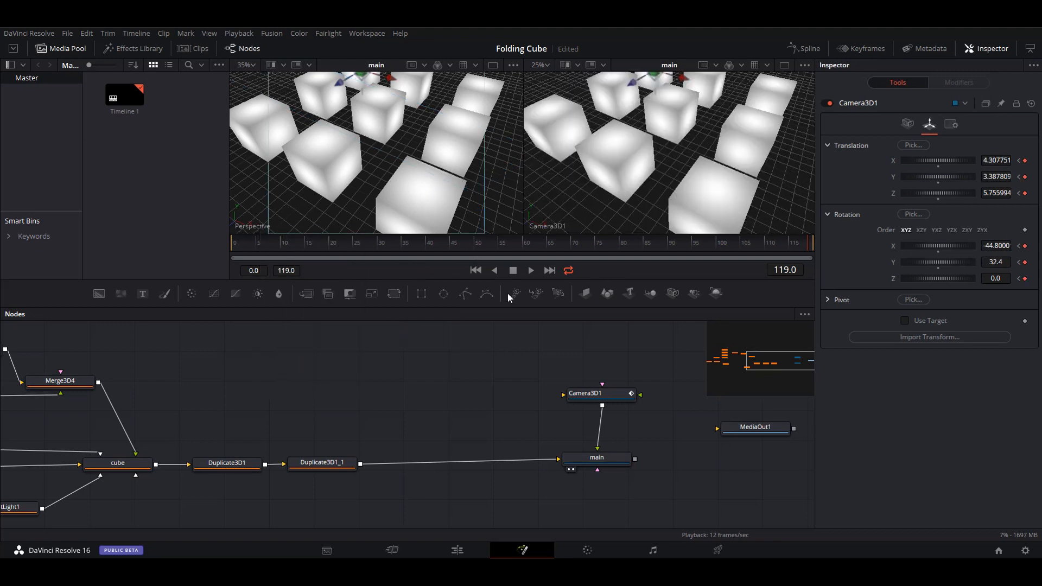
Play back the complete camera animation through Camera3D1 and return to its start.
{"action": "left_click", "coordinate": [492, 247]}
{"action": "left_click", "coordinate": [530, 272]}
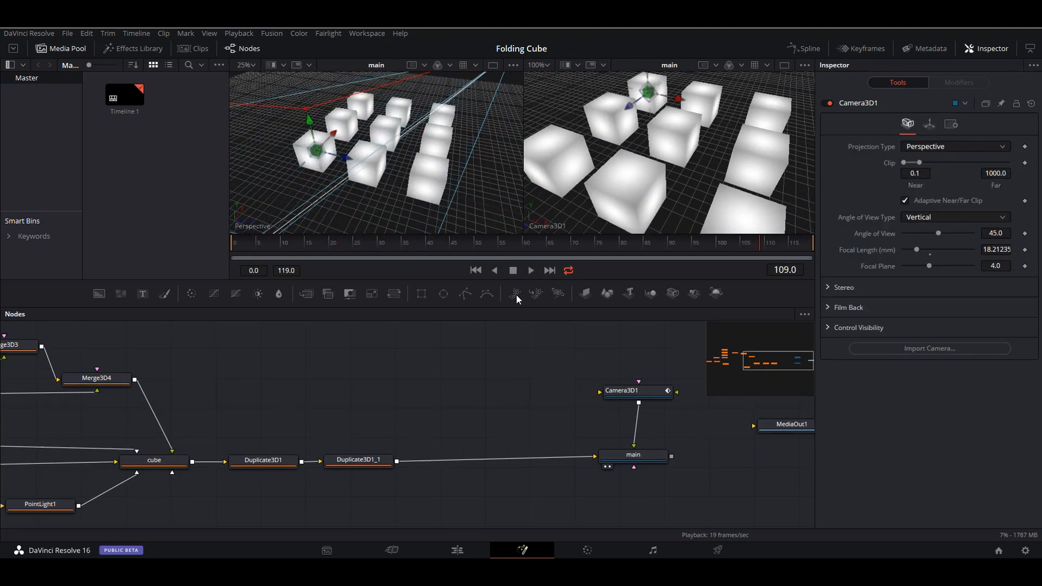
{"action": "left_click", "coordinate": [476, 270]}
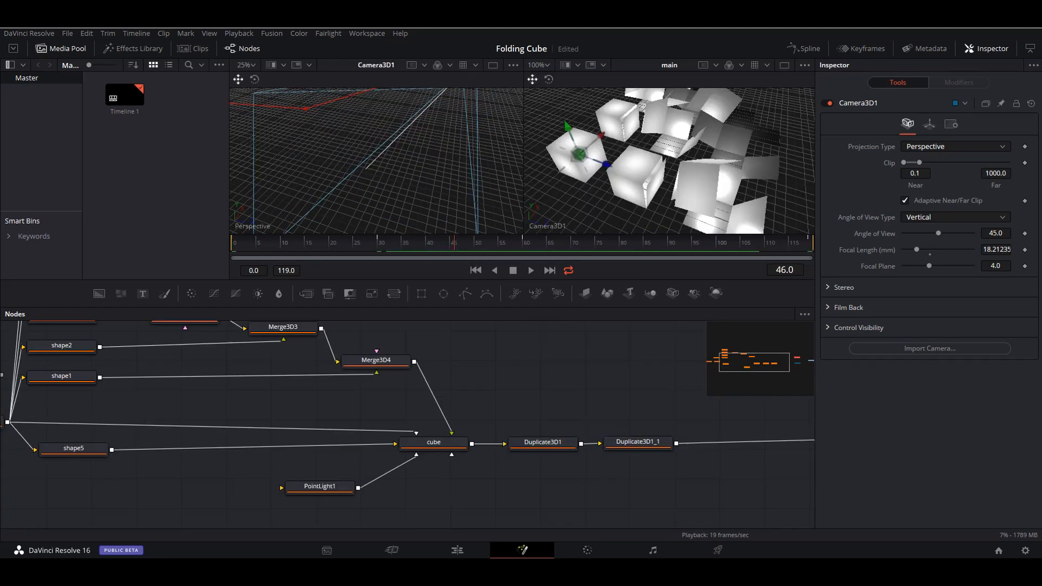
Set PointLight1's colour channels to Red 0.0, Green 0.118 and Blue 0.0.
{"action": "left_click", "coordinate": [321, 491]}
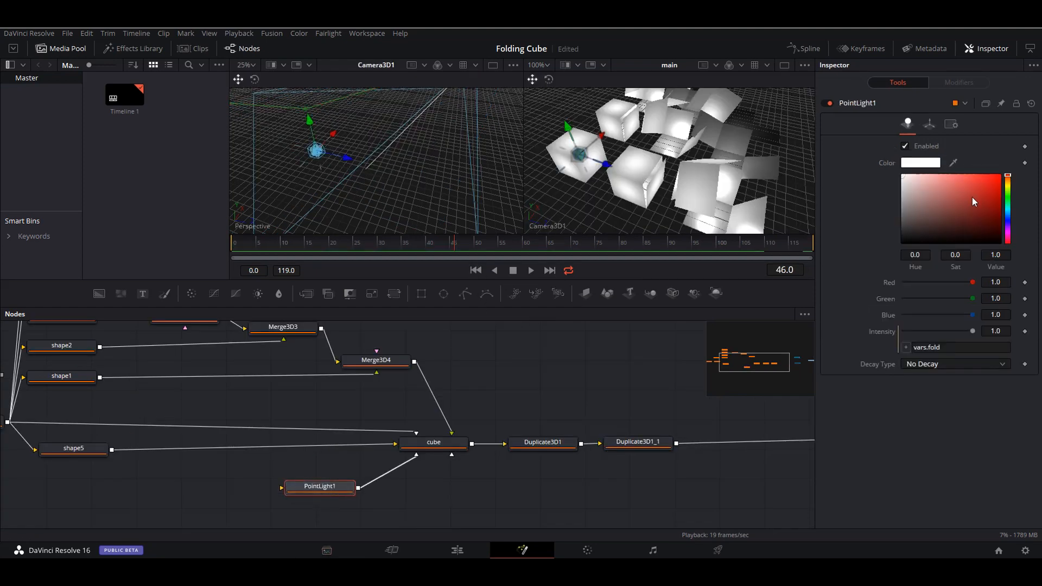
{"action": "left_click_drag", "start_coordinate": [929, 190], "coordinate": [1003, 173]}
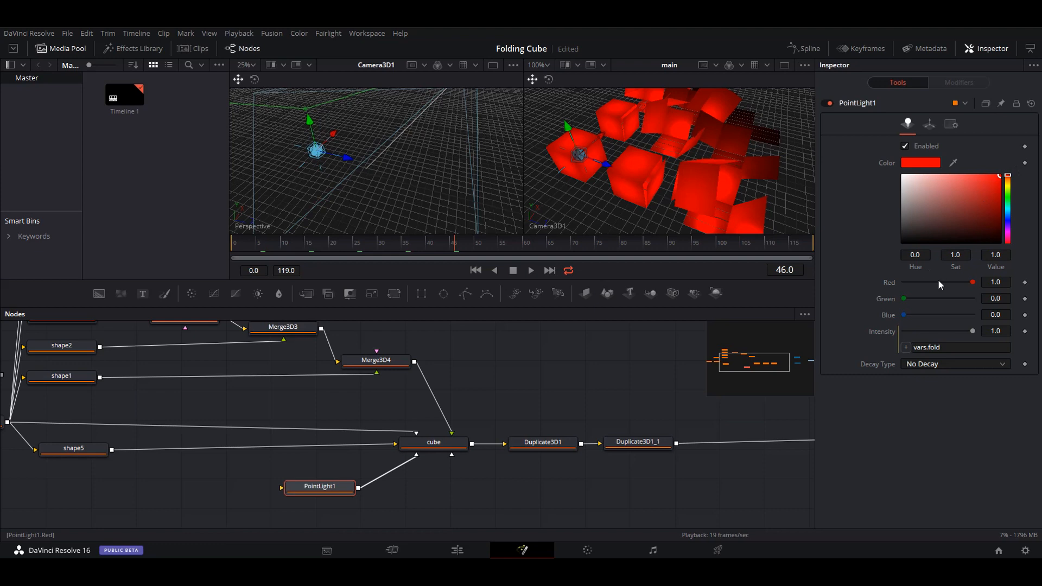
{"action": "mouse_move", "coordinate": [973, 283]}
{"action": "left_mouse_down"}
{"action": "mouse_move", "coordinate": [903, 280]}
{"action": "mouse_move", "coordinate": [989, 281]}
{"action": "left_mouse_up"}
{"action": "left_click_drag", "start_coordinate": [903, 298], "coordinate": [890, 326]}
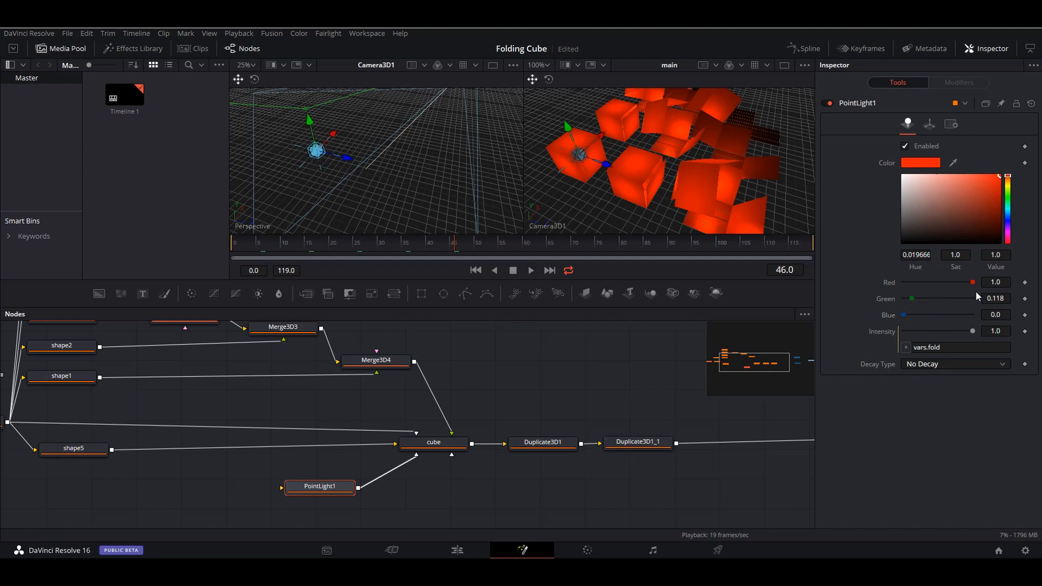
{"action": "left_click_drag", "start_coordinate": [976, 284], "coordinate": [897, 285]}
Modify PointLight1's Red channel with a Perturb modifier.
{"action": "right_click", "coordinate": [899, 285]}
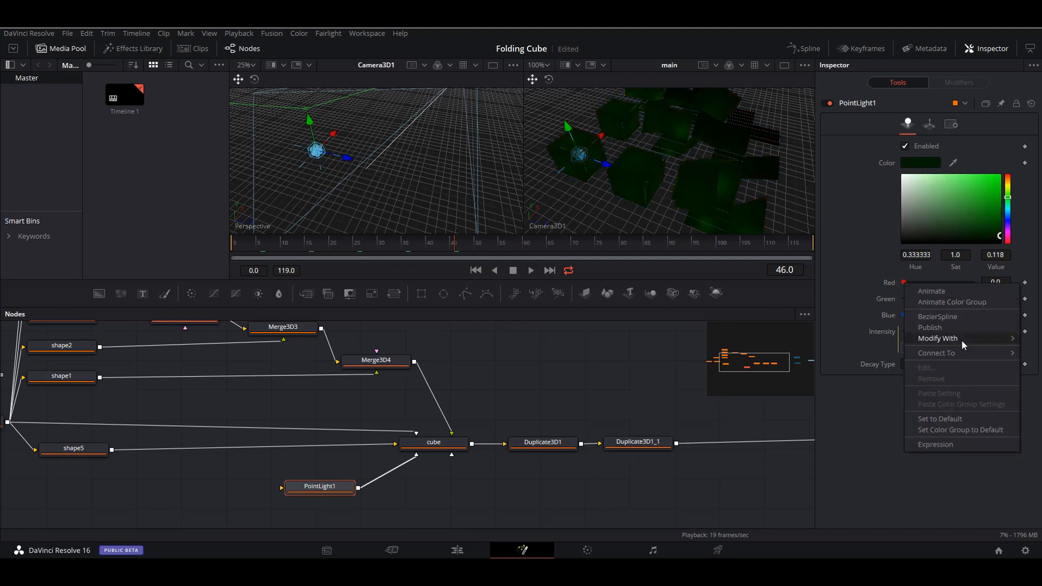
{"action": "mouse_move", "coordinate": [962, 340]}
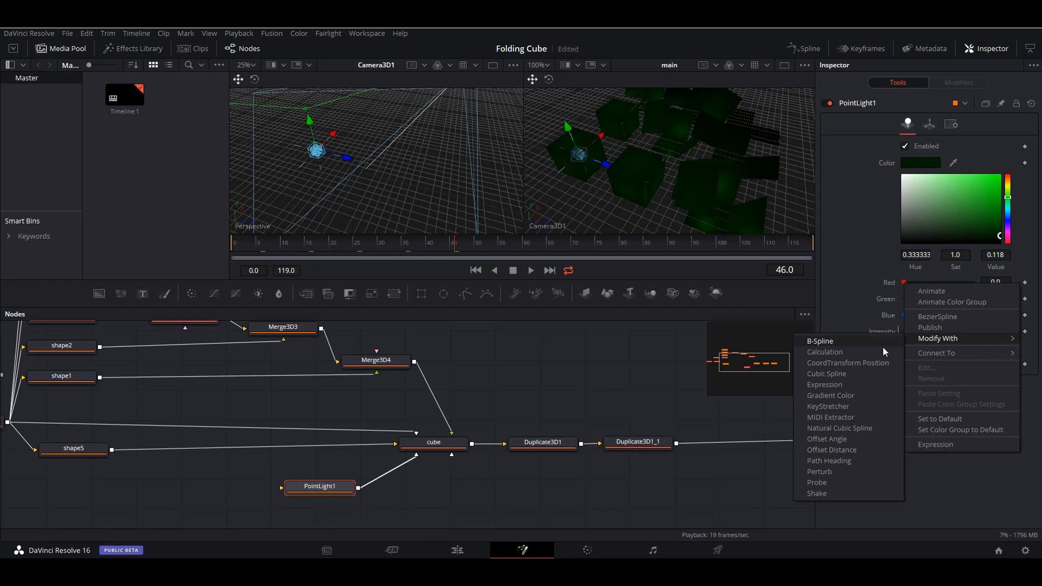
{"action": "left_click", "coordinate": [845, 471]}
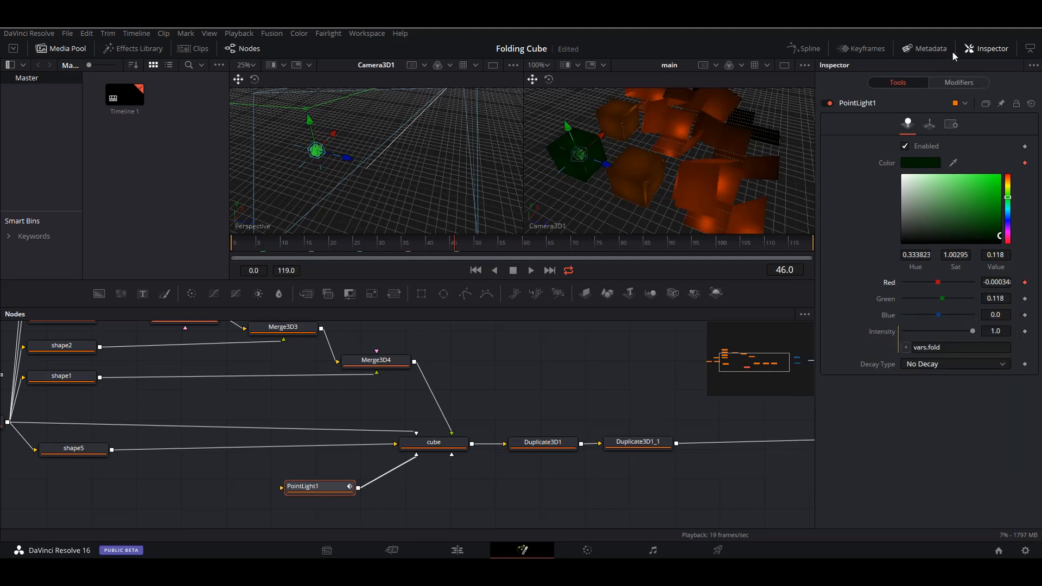
Set the Perturb modifier's Value to 1.0 and its Speed to 3.31.
{"action": "left_click", "coordinate": [969, 82]}
{"action": "type", "text": "1"}
{"action": "key", "text": "Tab"}
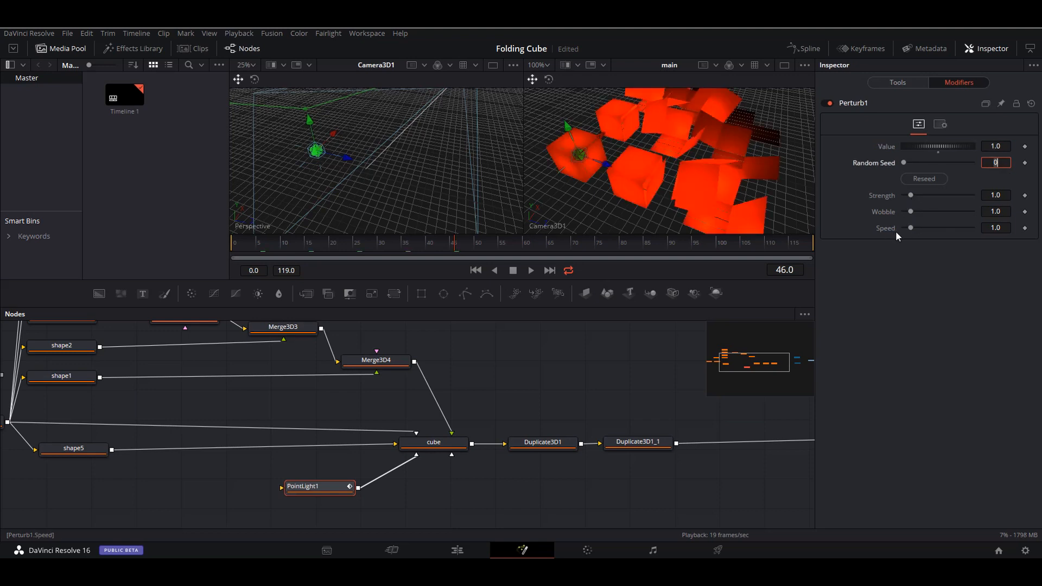
{"action": "mouse_move", "coordinate": [911, 228]}
{"action": "left_mouse_down"}
{"action": "mouse_move", "coordinate": [937, 228]}
{"action": "mouse_move", "coordinate": [926, 229]}
{"action": "left_mouse_up"}
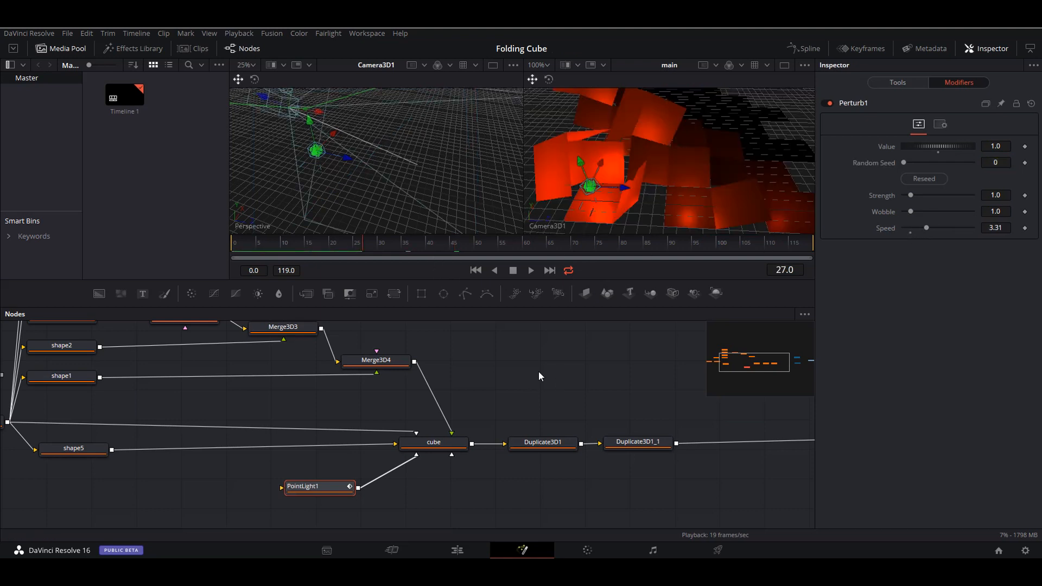
Show the cube node alone in the second viewer and play its animation from the first frame.
{"action": "left_click_drag", "start_coordinate": [434, 442], "coordinate": [709, 183]}
{"action": "scroll", "coordinate": [696, 180], "scroll_direction": "up", "scroll_amount": 5}
{"action": "scroll", "coordinate": [698, 183], "scroll_direction": "down", "scroll_amount": 2}
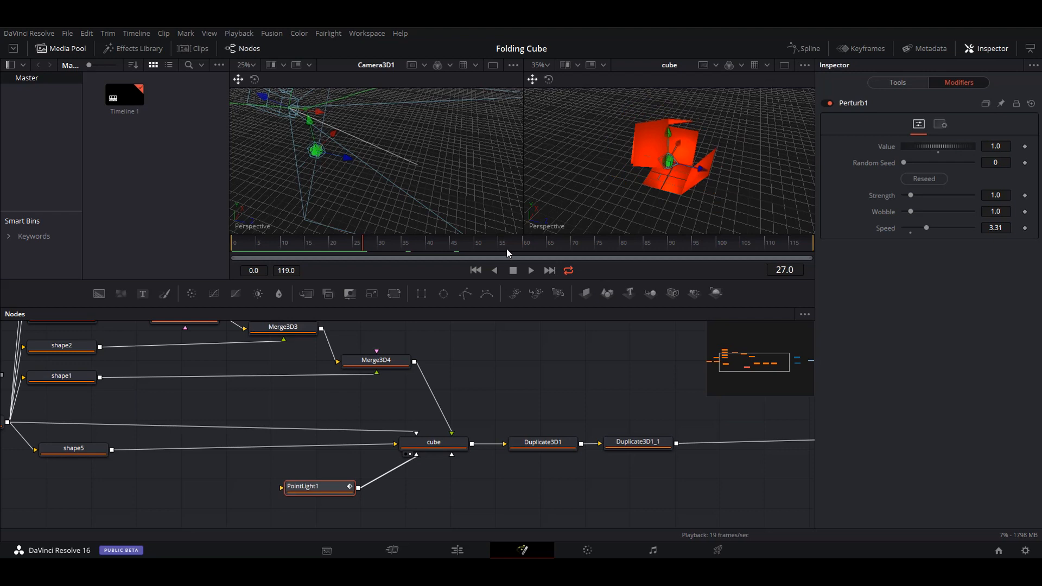
{"action": "left_click", "coordinate": [476, 271]}
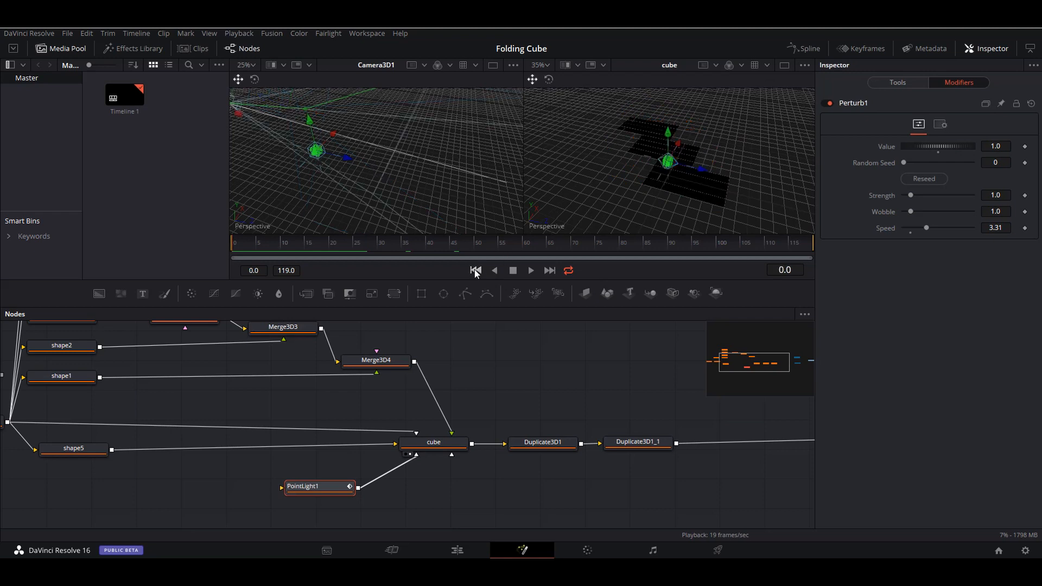
{"action": "left_click", "coordinate": [530, 271]}
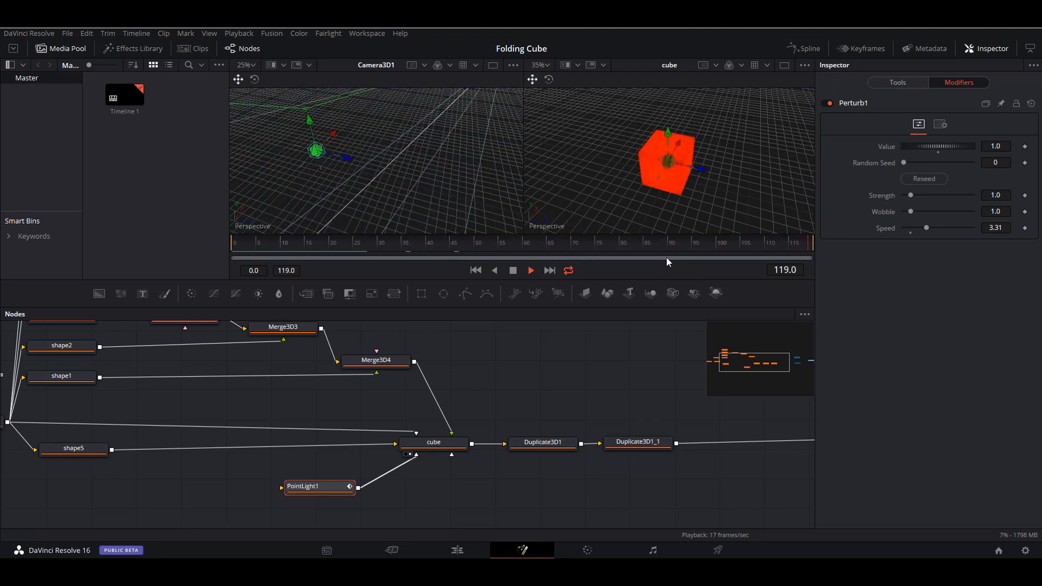
Raise the Perturb modifier's Speed to 5.59 and set its Value to 0.5.
{"action": "mouse_move", "coordinate": [932, 228]}
{"action": "left_mouse_down"}
{"action": "mouse_move", "coordinate": [952, 229]}
{"action": "mouse_move", "coordinate": [942, 228]}
{"action": "left_mouse_up"}
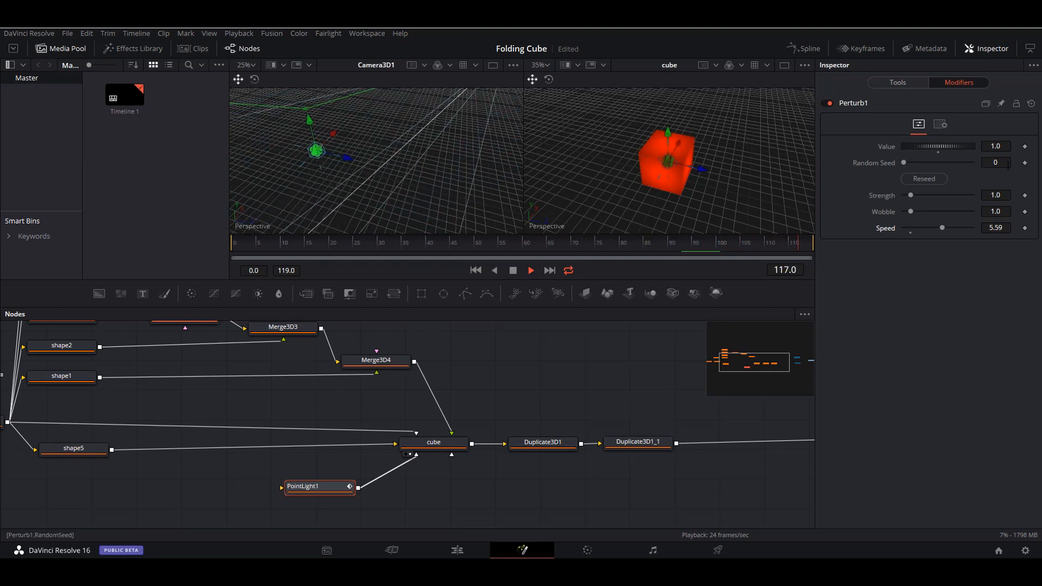
{"action": "type", "text": "0.5"}
{"action": "key", "text": "Tab"}
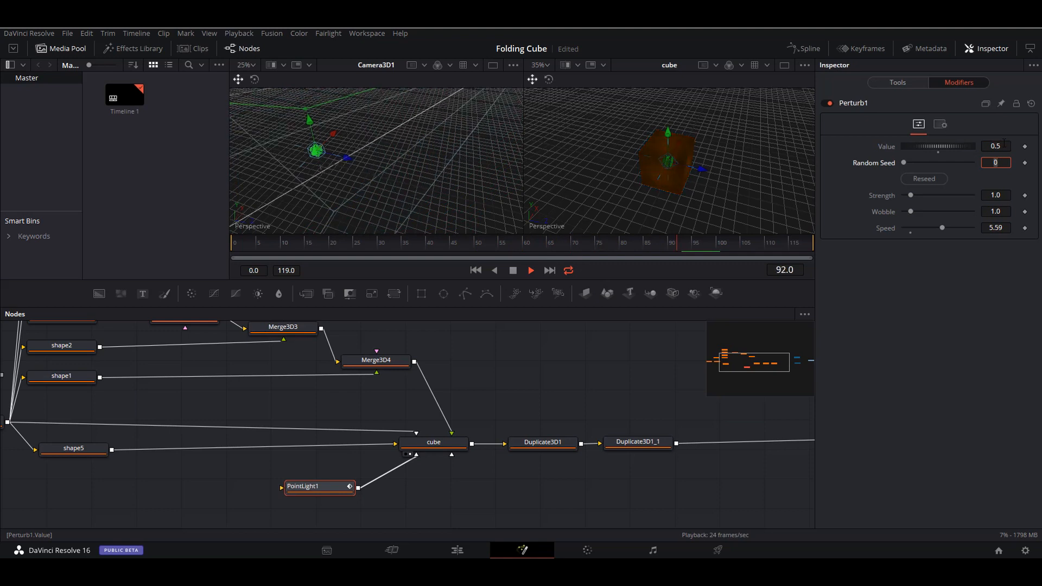
Try a Value of 0.0 on the Perturb modifier during playback.
{"action": "left_click_drag", "start_coordinate": [1010, 142], "coordinate": [1009, 142]}
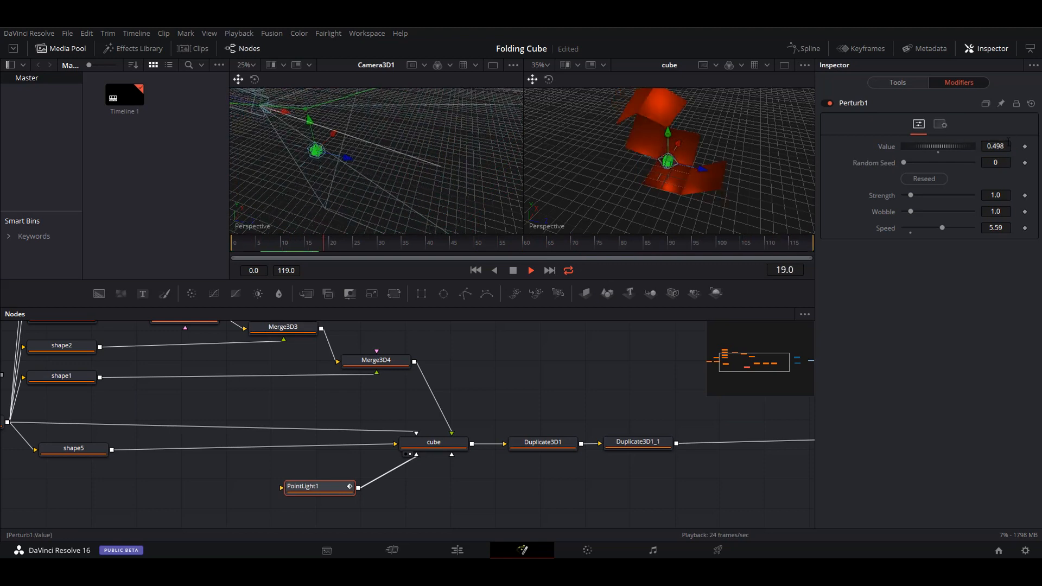
{"action": "left_click", "coordinate": [998, 147]}
{"action": "type", "text": "0"}
{"action": "key", "text": "Tab"}
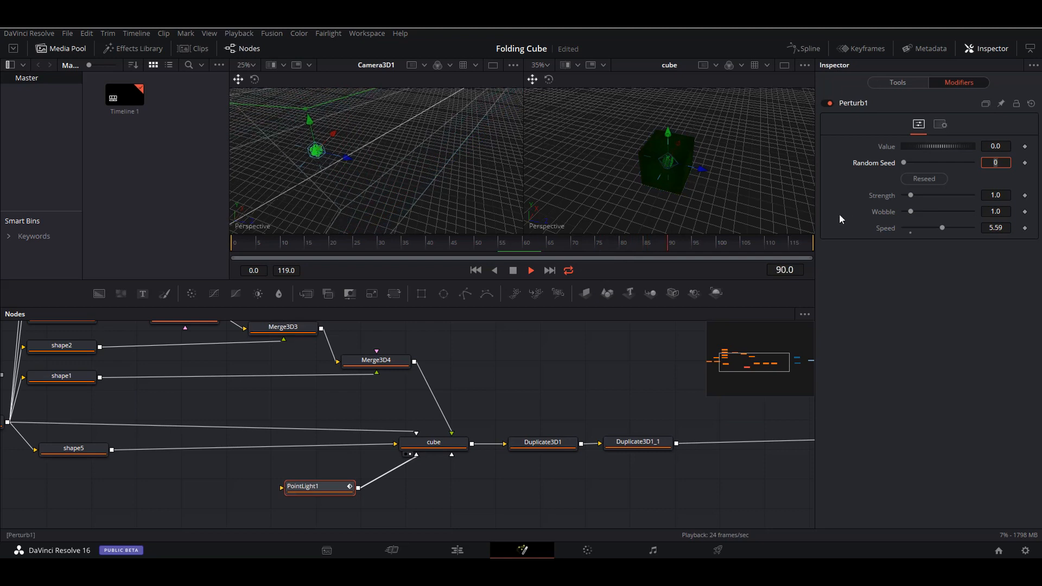
Set the Perturb modifier's Value back to 0.5 and stop the playback.
{"action": "left_click", "coordinate": [997, 146]}
{"action": "key", "text": "BackSpace"}
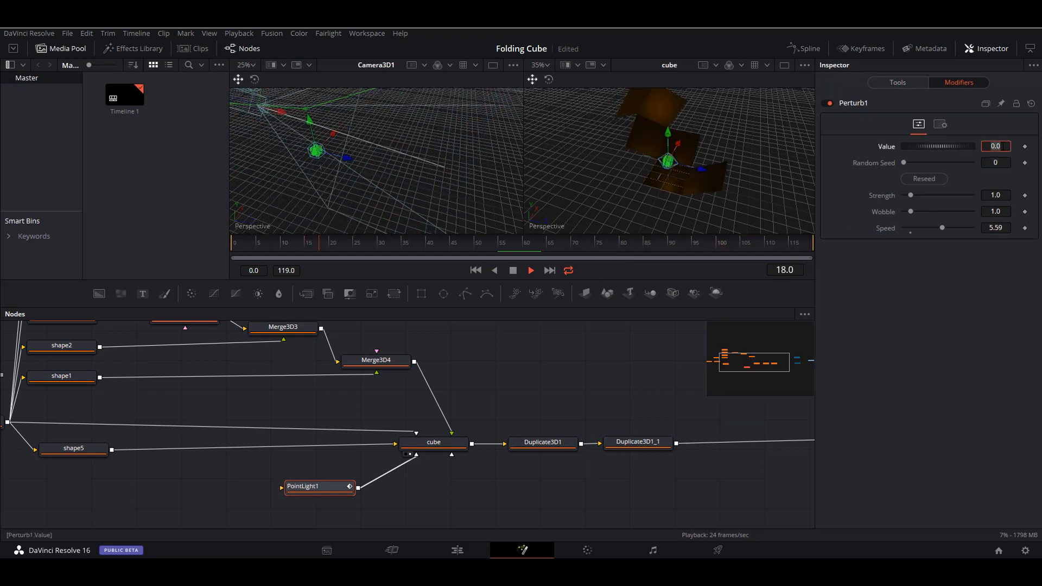
{"action": "type", "text": "5"}
{"action": "key", "text": "Tab"}
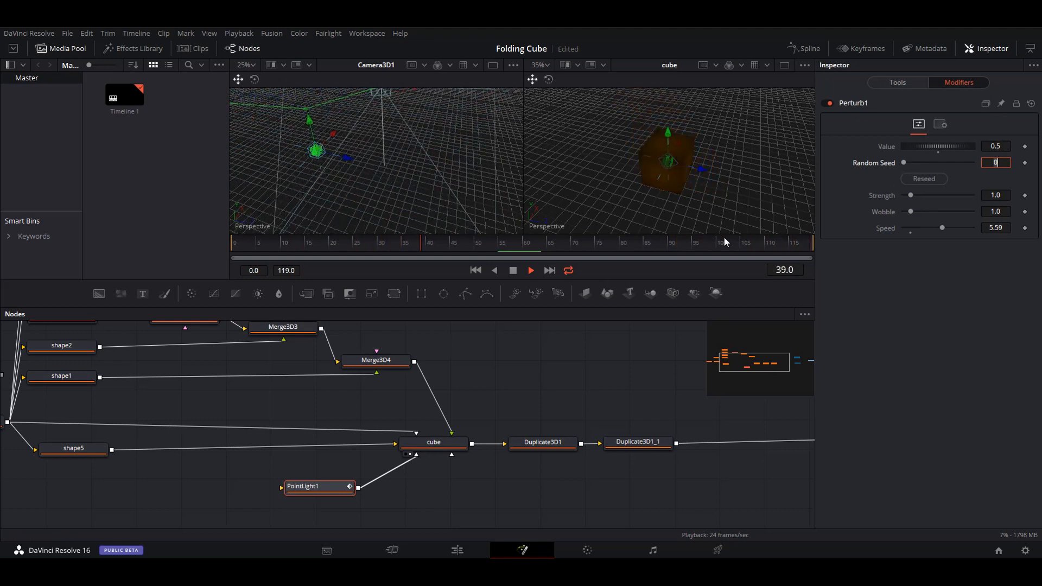
{"action": "key", "text": "space"}
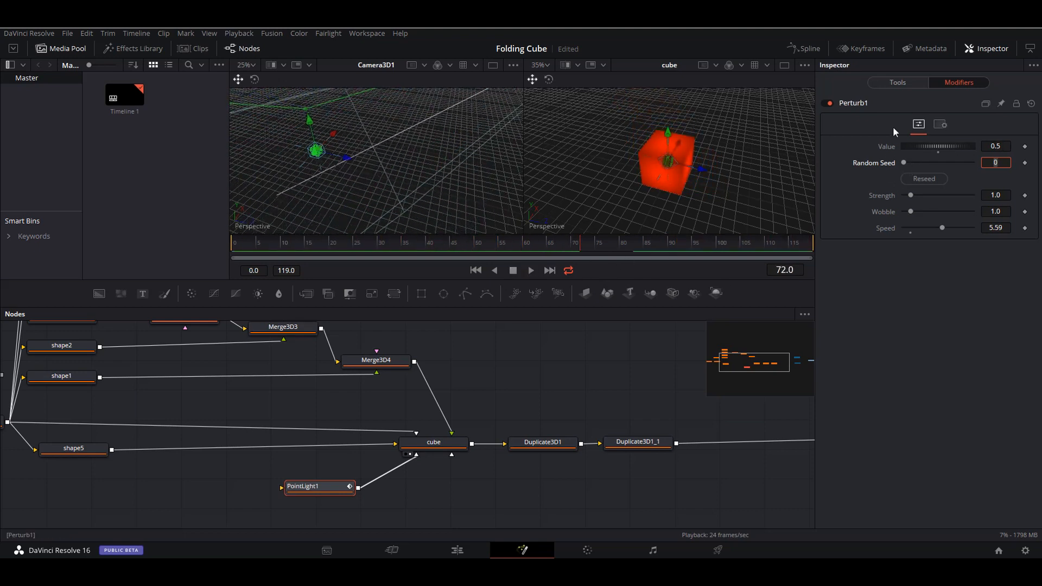
Connect PointLight1's Green channel to the Value of Perturb1.
{"action": "left_click", "coordinate": [922, 125]}
{"action": "left_click", "coordinate": [905, 87]}
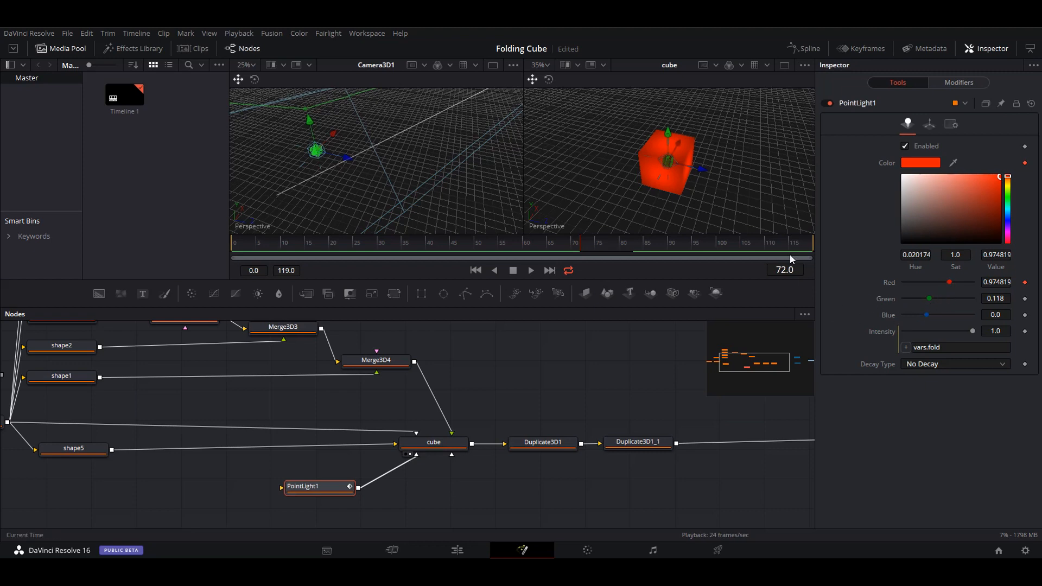
{"action": "right_click", "coordinate": [930, 301]}
{"action": "mouse_move", "coordinate": [961, 370]}
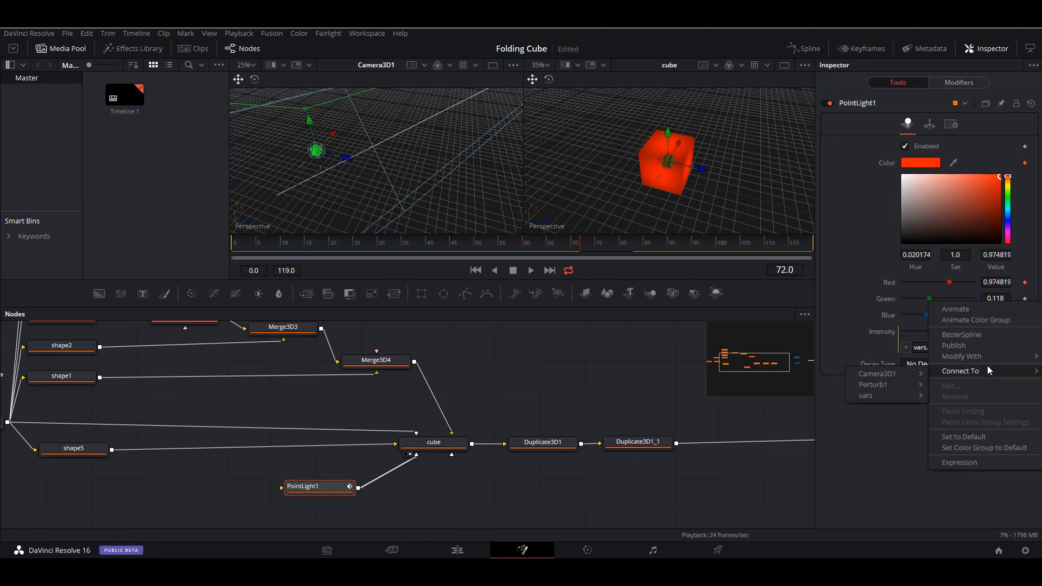
{"action": "mouse_move", "coordinate": [980, 353]}
{"action": "mouse_move", "coordinate": [896, 384]}
{"action": "left_click", "coordinate": [963, 385]}
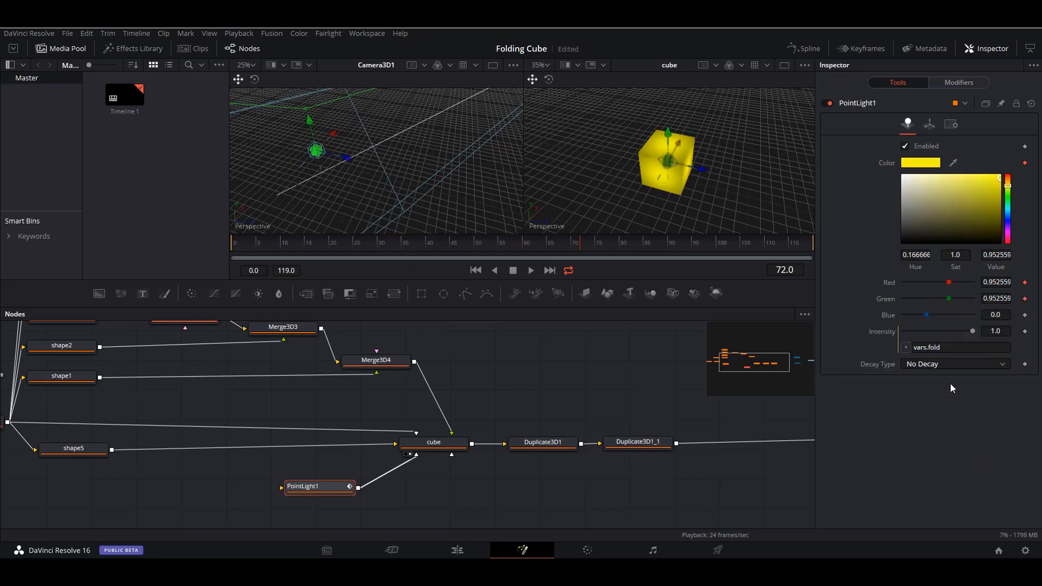
Play the cube animation from the start to check the light colour, and stop at frame 69.
{"action": "left_click", "coordinate": [476, 270]}
{"action": "left_click", "coordinate": [532, 270]}
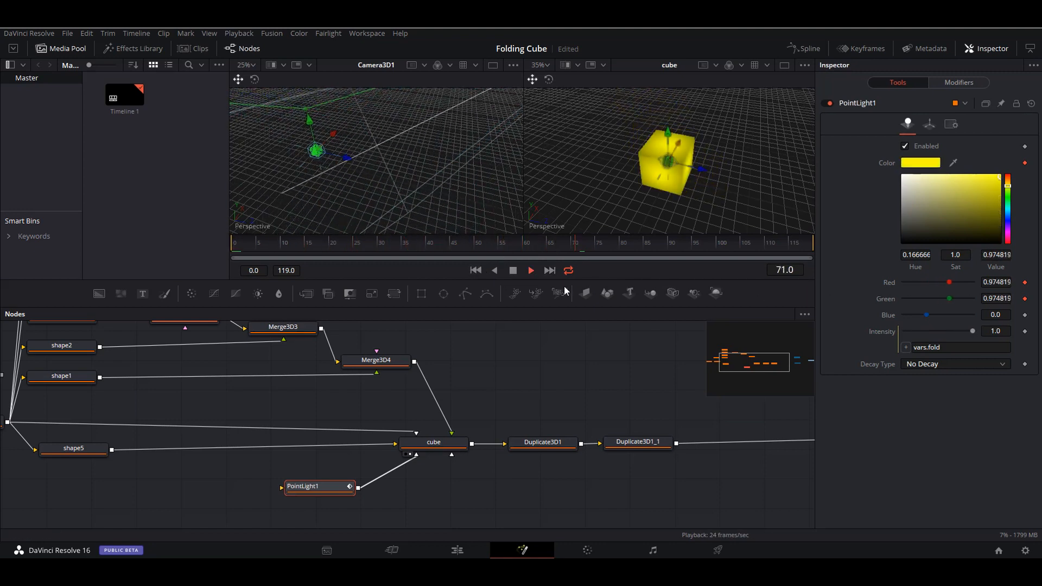
{"action": "left_click", "coordinate": [515, 271]}
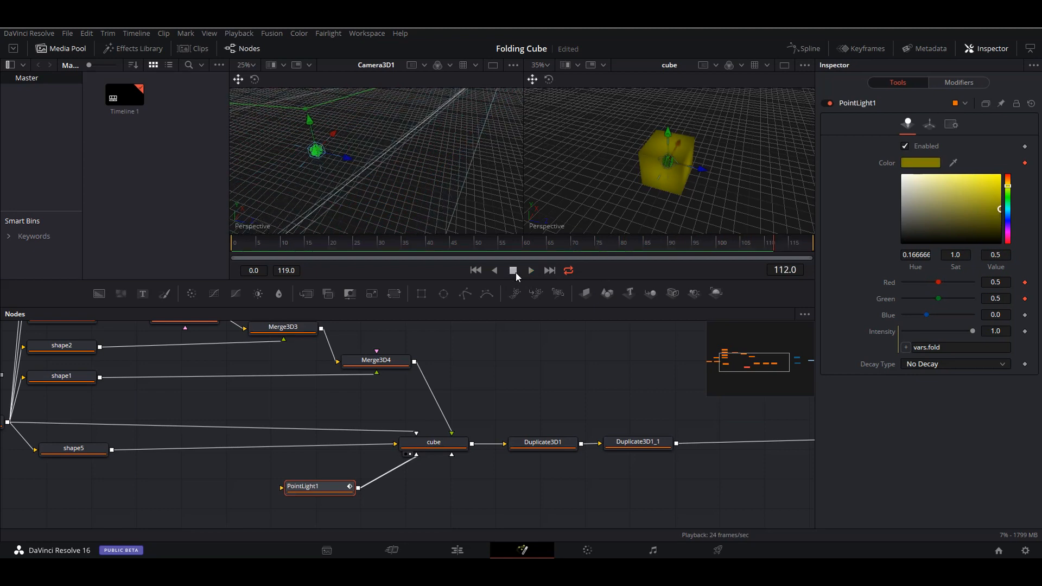
{"action": "left_click", "coordinate": [567, 245]}
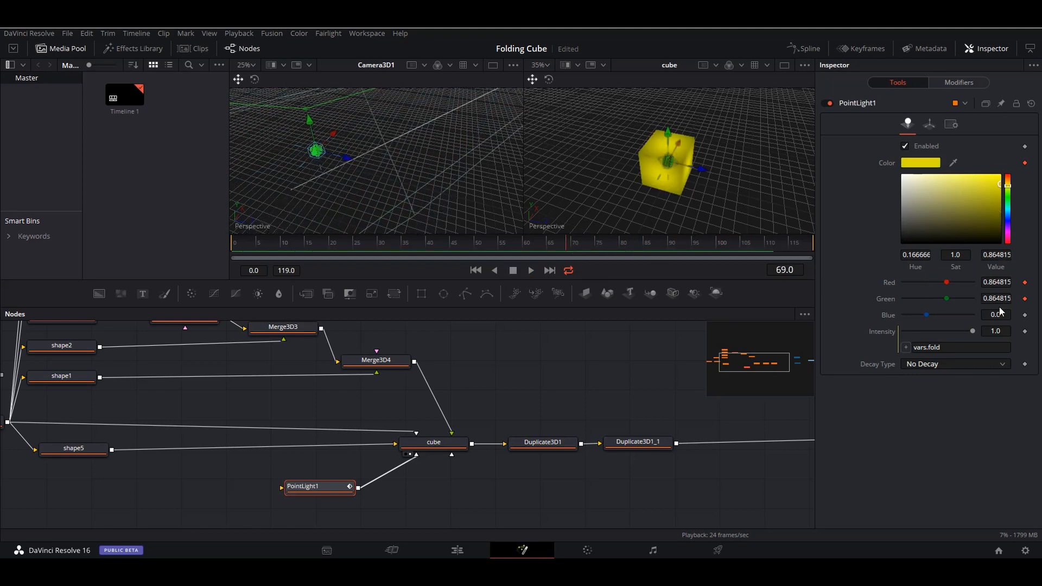
Insert a Calculation modifier through its First Operand on PointLight1's Green channel and show its settings.
{"action": "right_click", "coordinate": [947, 298]}
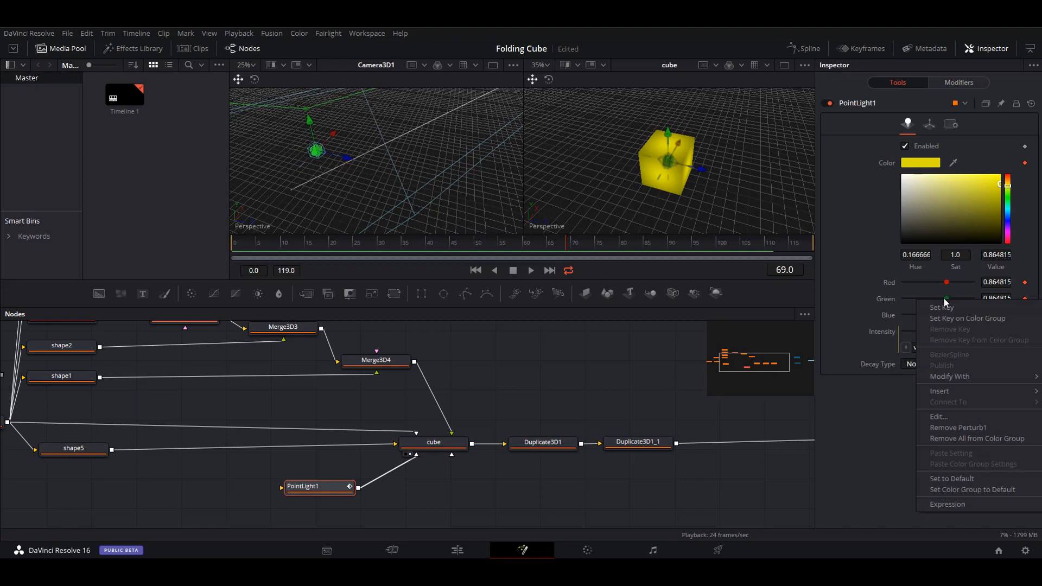
{"action": "mouse_move", "coordinate": [951, 392]}
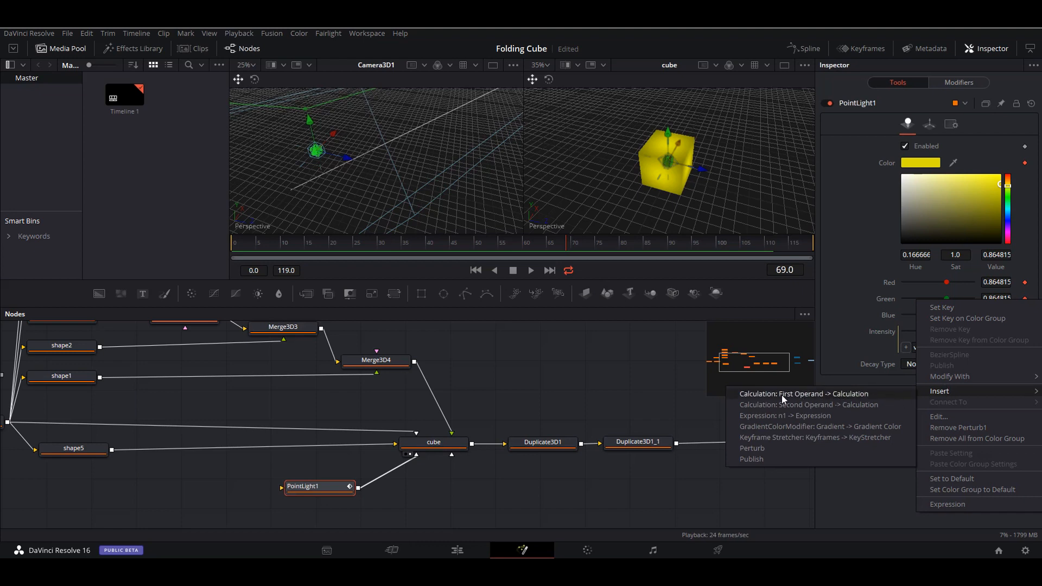
{"action": "left_click", "coordinate": [855, 397]}
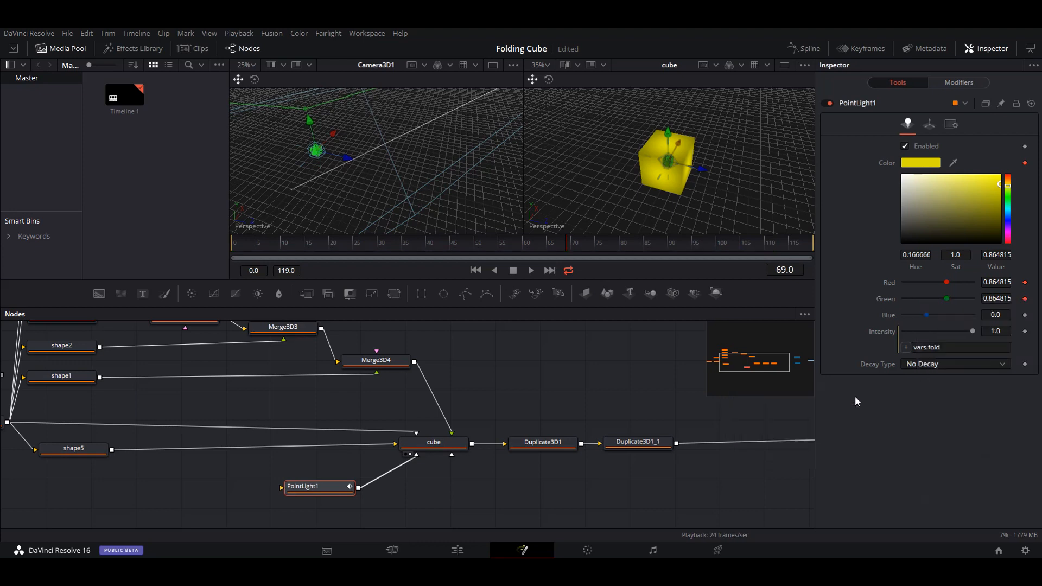
{"action": "left_click", "coordinate": [958, 82]}
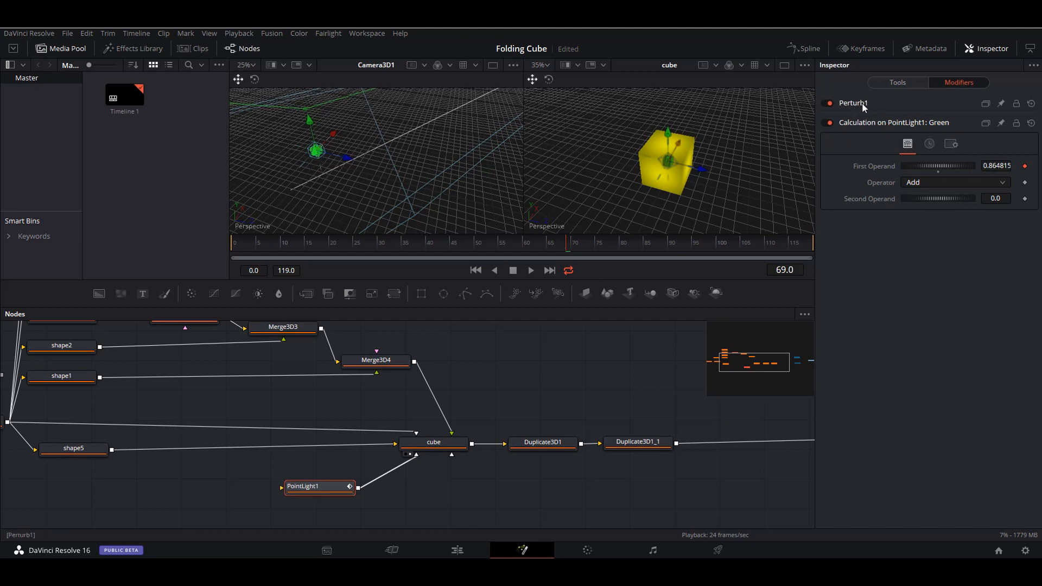
Examine the Green Calculation modifier's First Operand options, its available operators and its Second Operand.
{"action": "right_click", "coordinate": [949, 168]}
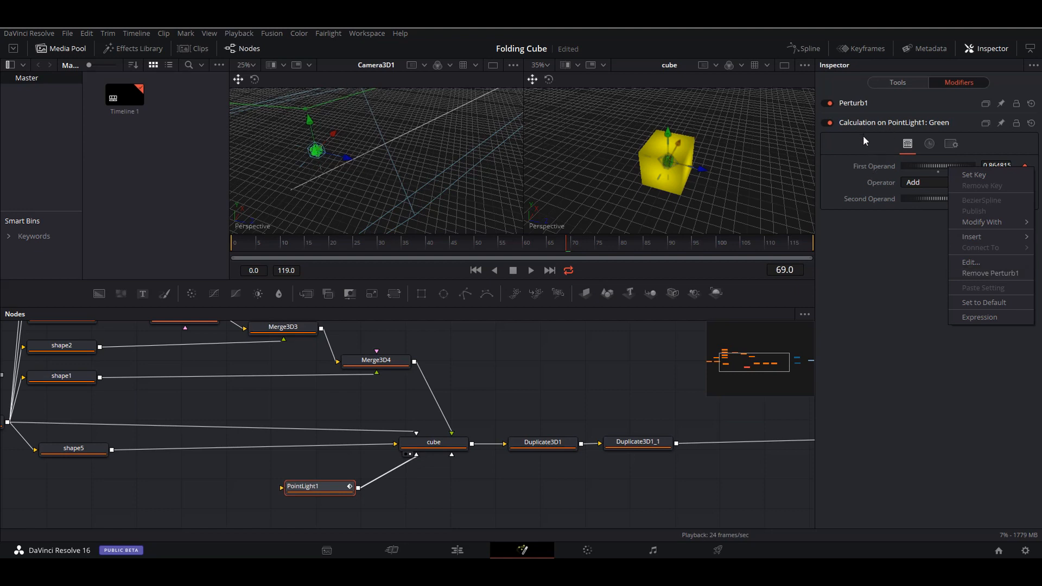
{"action": "left_click", "coordinate": [891, 254]}
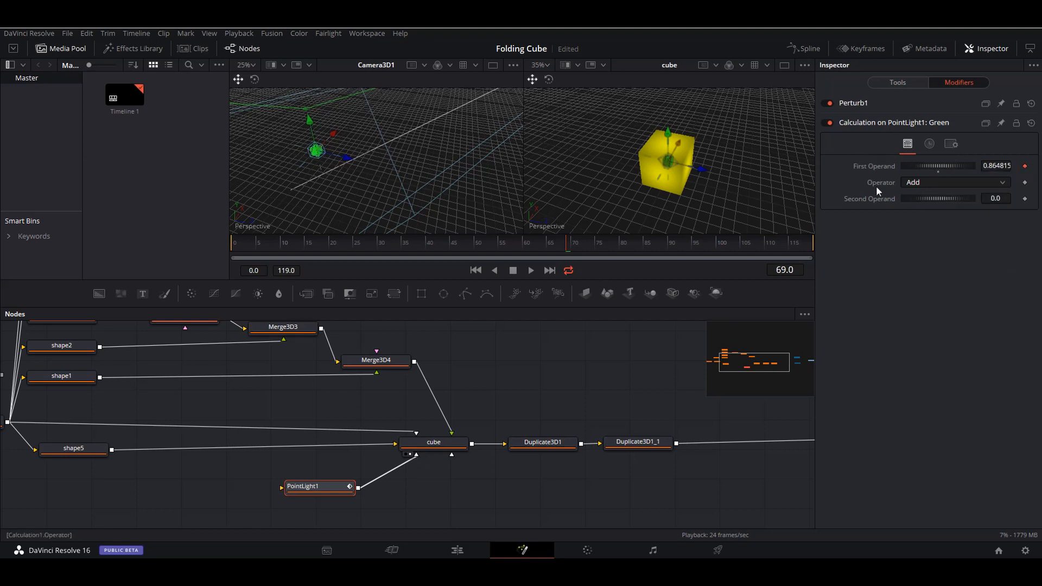
{"action": "left_click", "coordinate": [936, 184]}
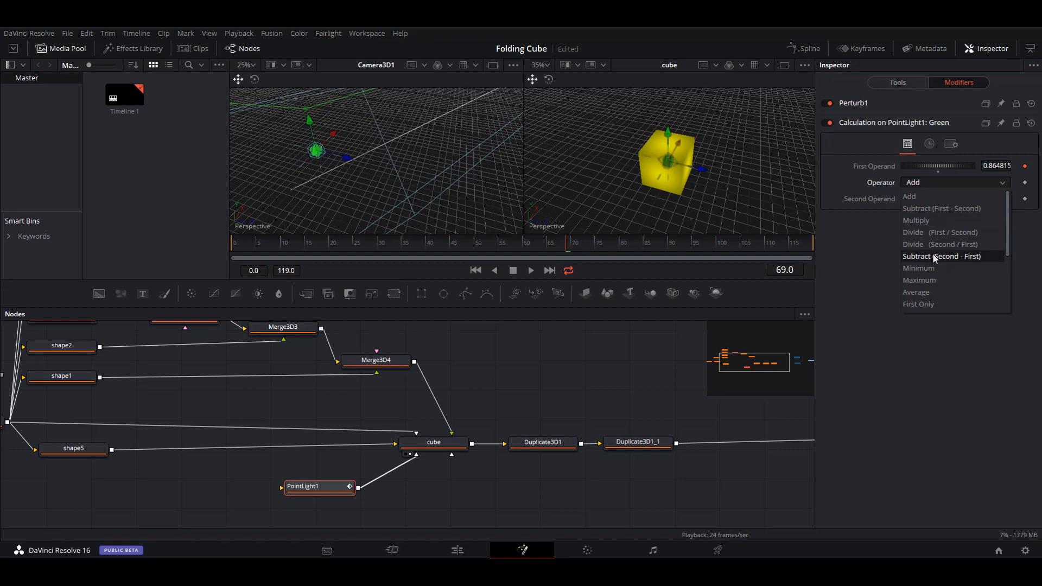
{"action": "left_click", "coordinate": [911, 333]}
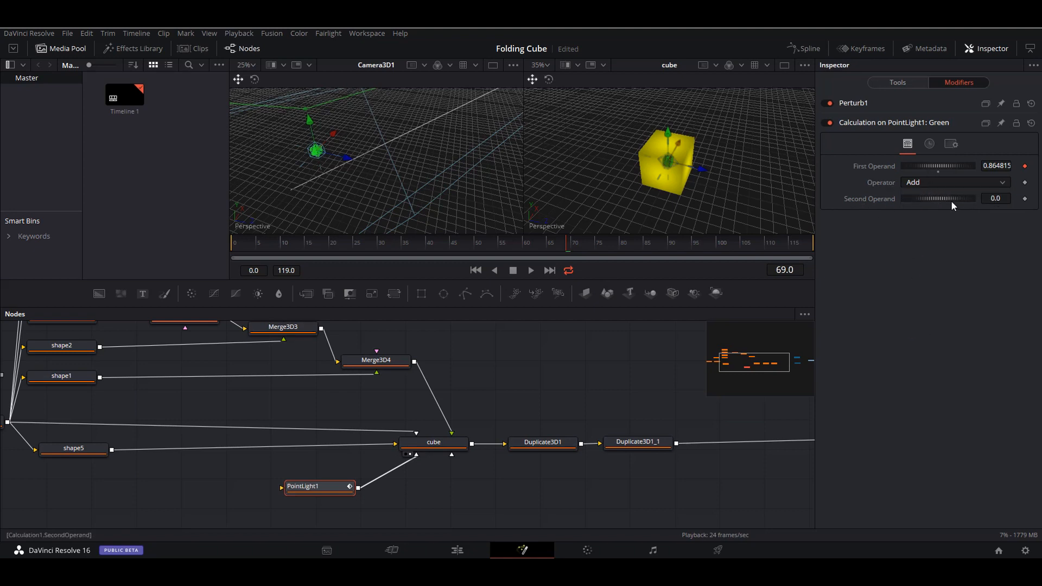
{"action": "mouse_move", "coordinate": [943, 197]}
{"action": "left_mouse_down"}
{"action": "mouse_move", "coordinate": [991, 198]}
{"action": "mouse_move", "coordinate": [995, 209]}
{"action": "mouse_move", "coordinate": [939, 216]}
{"action": "mouse_move", "coordinate": [939, 204]}
{"action": "left_mouse_up"}
Widen the Inspector to read the full setting names and set the Green Calculation's First Operand Time Offset to 20.0.
{"action": "left_click", "coordinate": [929, 145]}
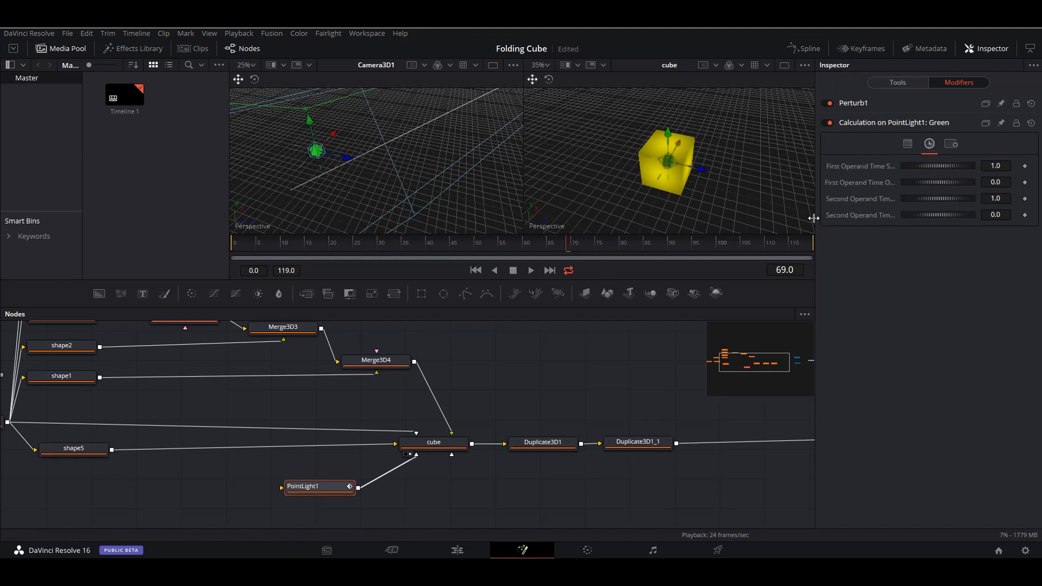
{"action": "left_click_drag", "start_coordinate": [816, 220], "coordinate": [789, 220]}
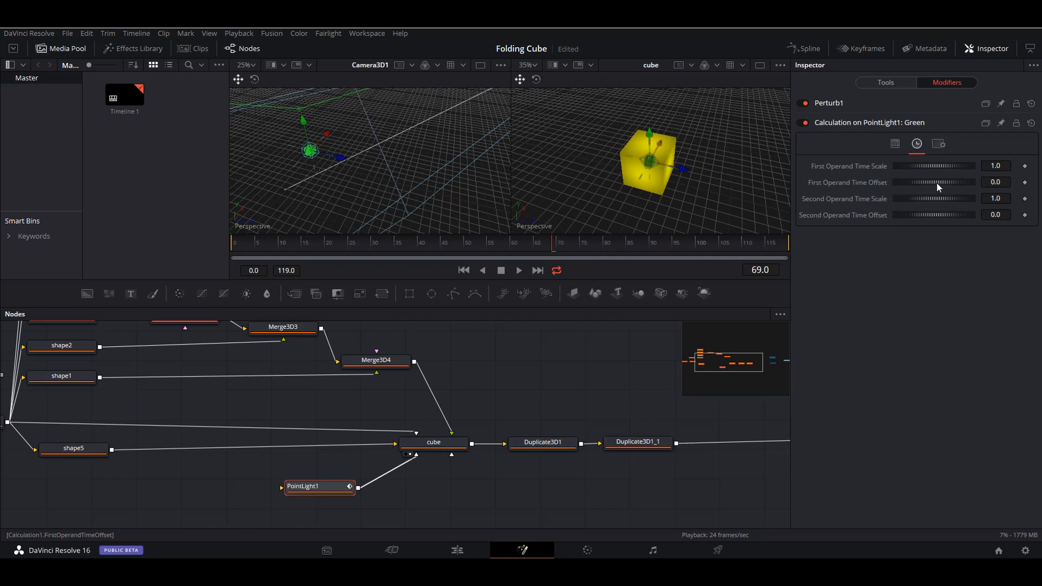
{"action": "double_click", "coordinate": [986, 183]}
{"action": "type", "text": "20"}
{"action": "key", "text": "Tab"}
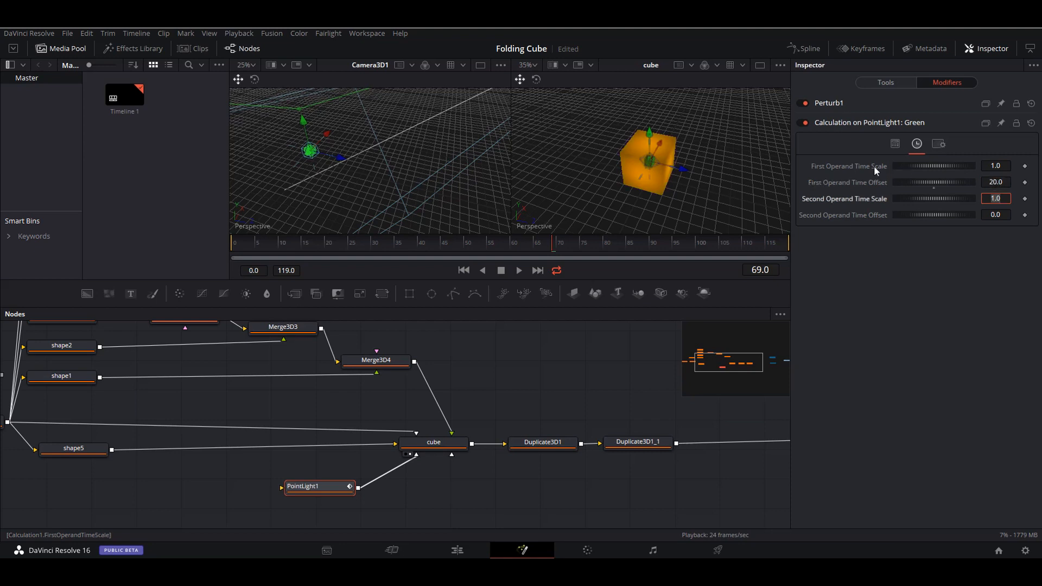
Play the cube from the first frame to check the offset between the Red and Green channels.
{"action": "left_click", "coordinate": [464, 270]}
{"action": "left_click", "coordinate": [517, 270]}
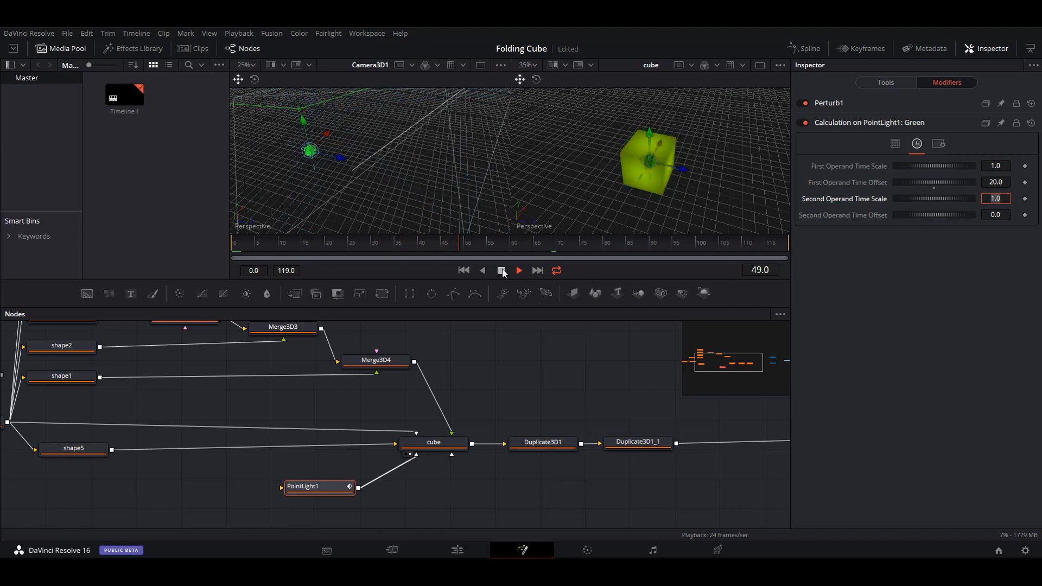
{"action": "left_click", "coordinate": [501, 271]}
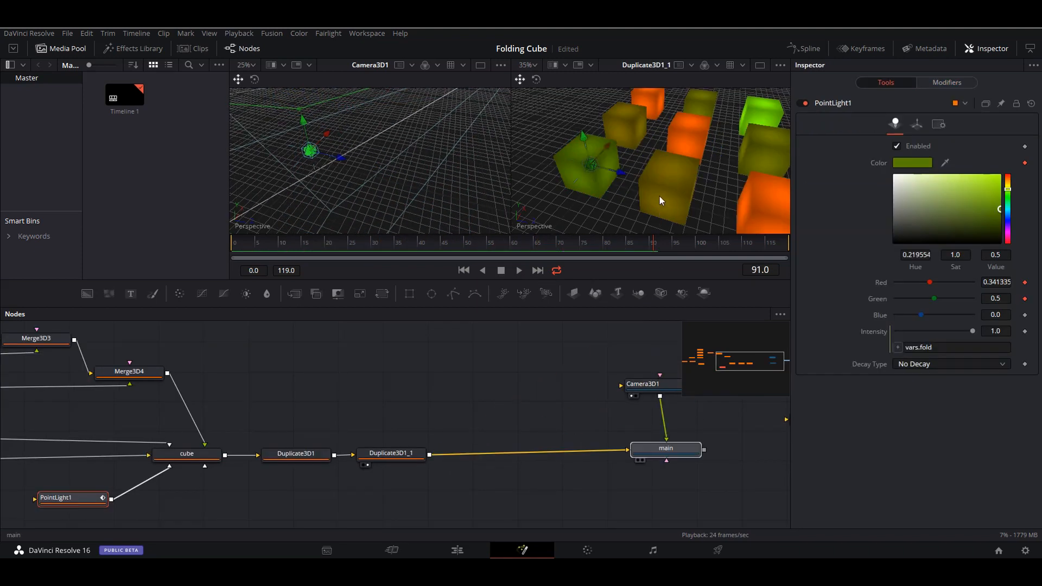
Save the project and view the main node in the second viewer at frame 31.
{"action": "left_click_drag", "start_coordinate": [659, 196], "coordinate": [659, 196]}
{"action": "key", "text": "ctrl+s"}
{"action": "left_click", "coordinate": [380, 242]}
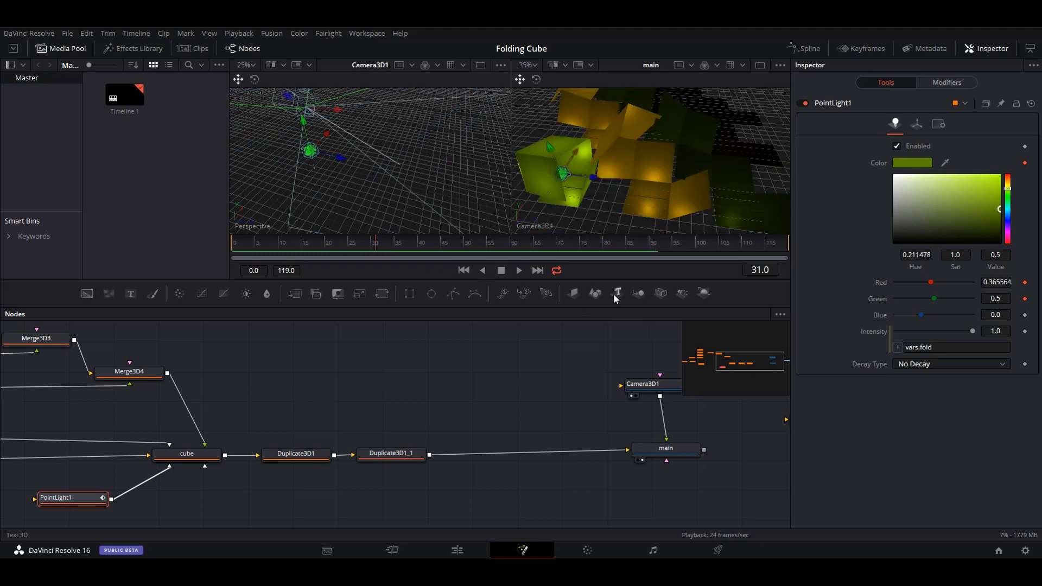
Connect PointLight1's Blue channel to the Value of Perturb1.
{"action": "right_click", "coordinate": [923, 317]}
{"action": "mouse_move", "coordinate": [958, 387]}
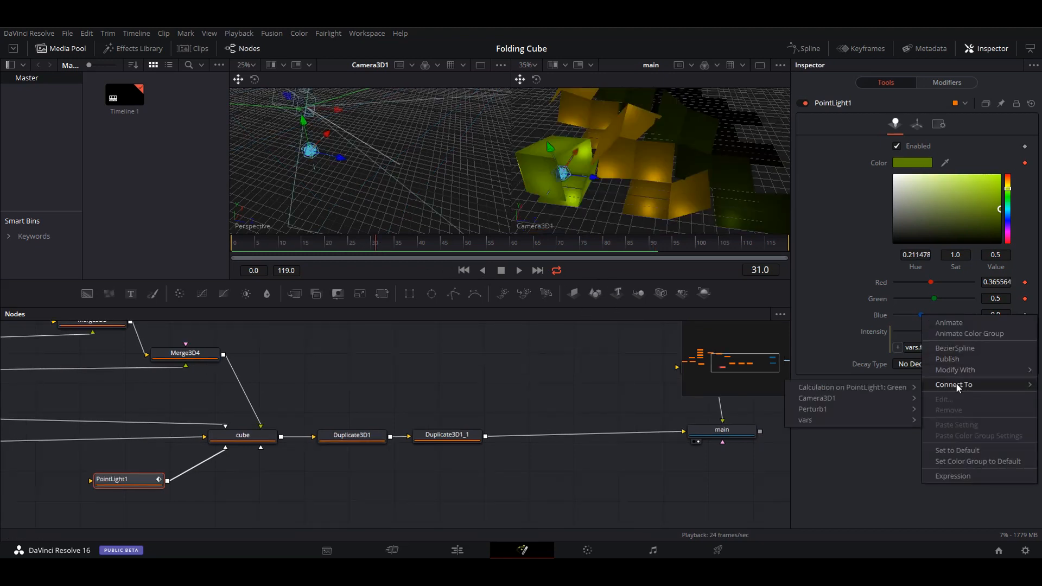
{"action": "mouse_move", "coordinate": [828, 409]}
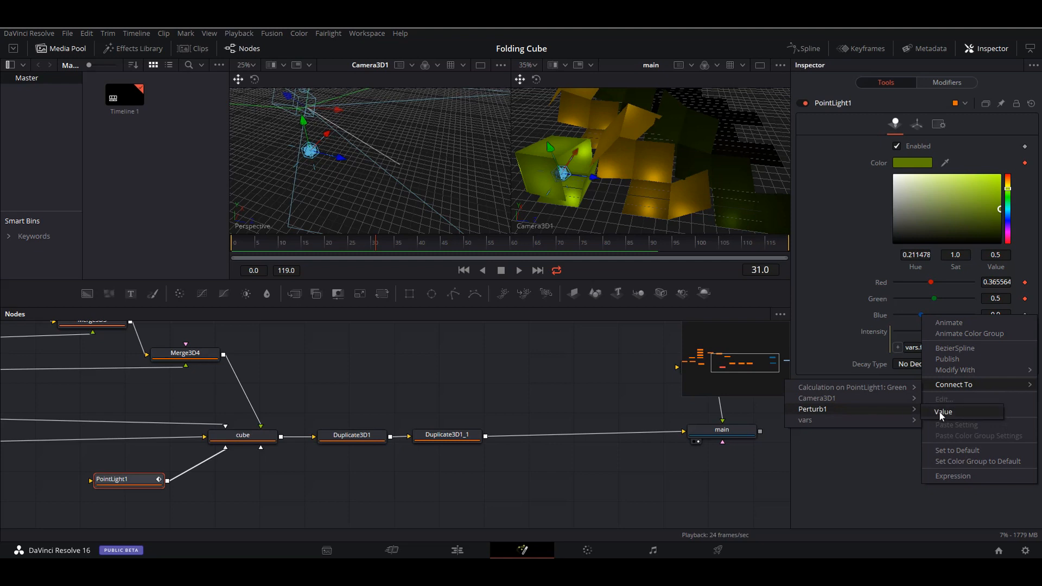
{"action": "left_click", "coordinate": [939, 412]}
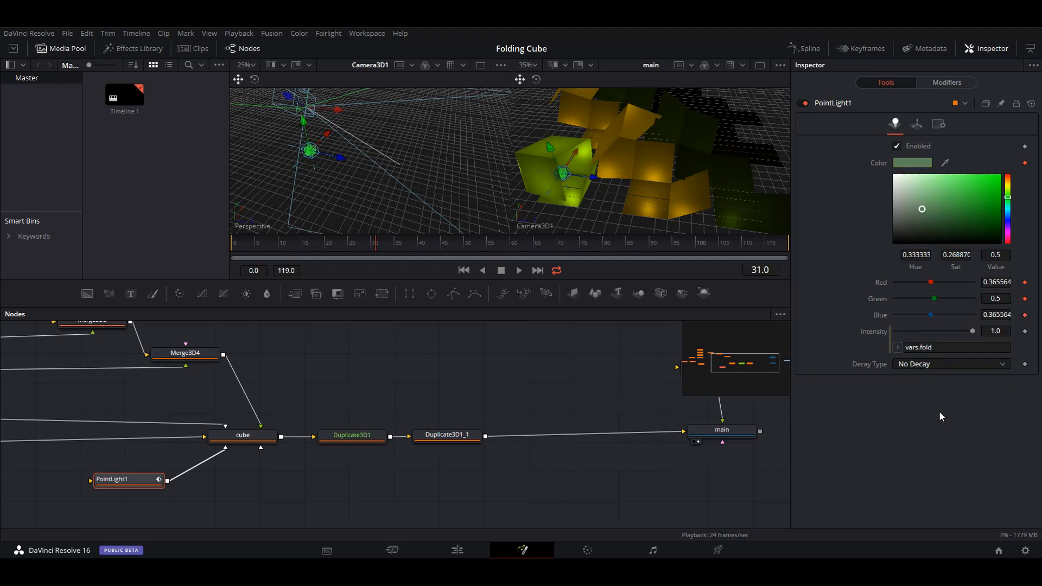
Insert a Calculation modifier through its First Operand on PointLight1's Blue channel and show its settings.
{"action": "right_click", "coordinate": [930, 315]}
{"action": "mouse_move", "coordinate": [966, 405]}
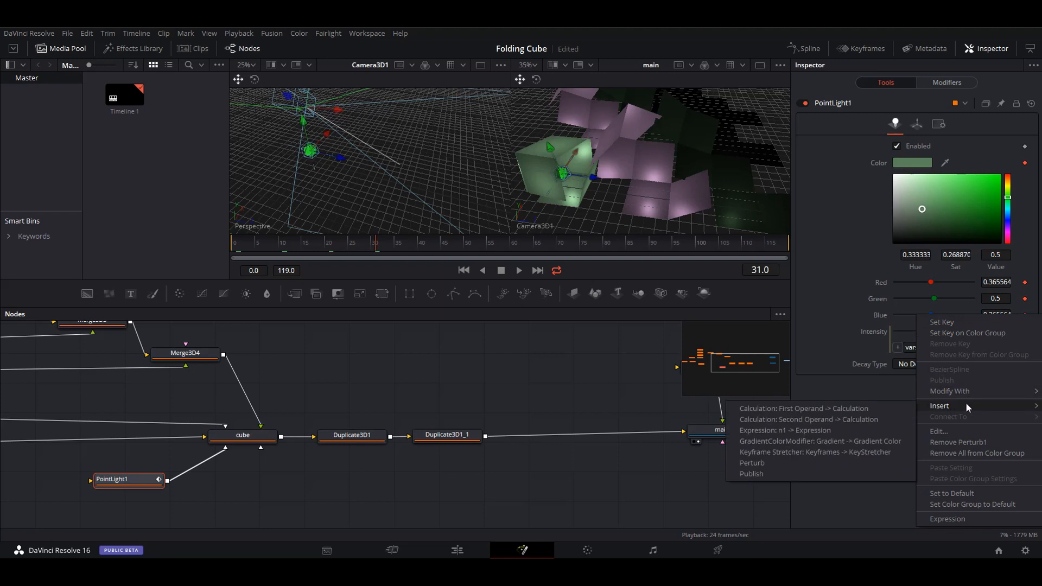
{"action": "left_click", "coordinate": [845, 407]}
{"action": "left_click", "coordinate": [954, 86]}
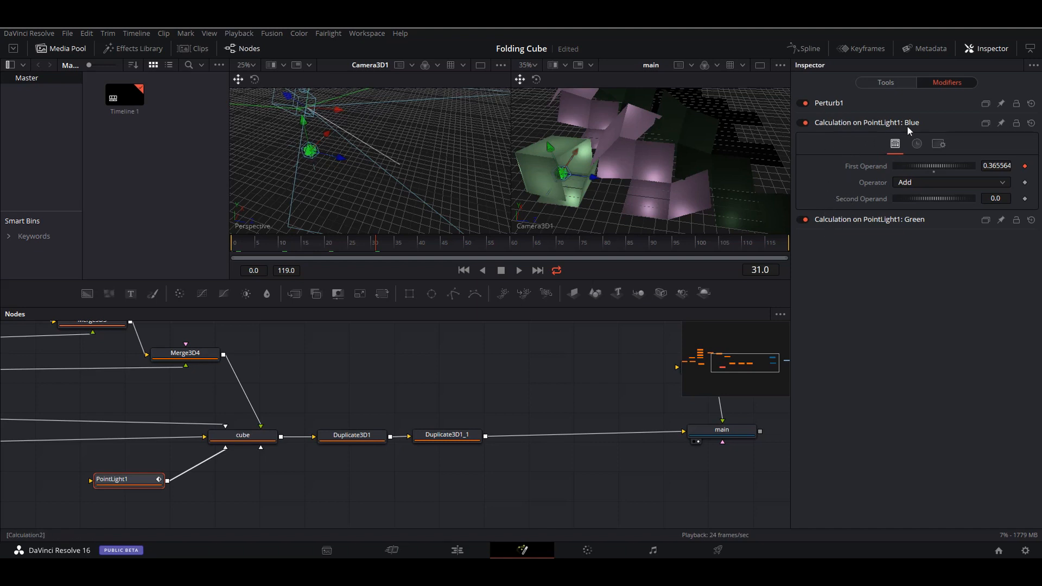
Set the First Operand Time Offset of the Calculation on PointLight1's Blue channel to -30.
{"action": "left_click", "coordinate": [861, 220]}
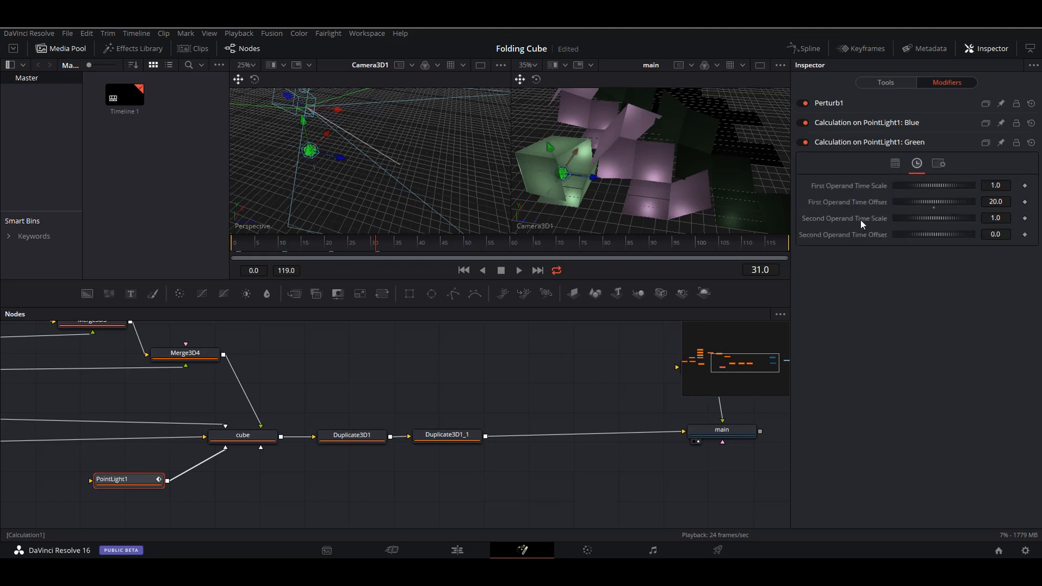
{"action": "left_click", "coordinate": [882, 123]}
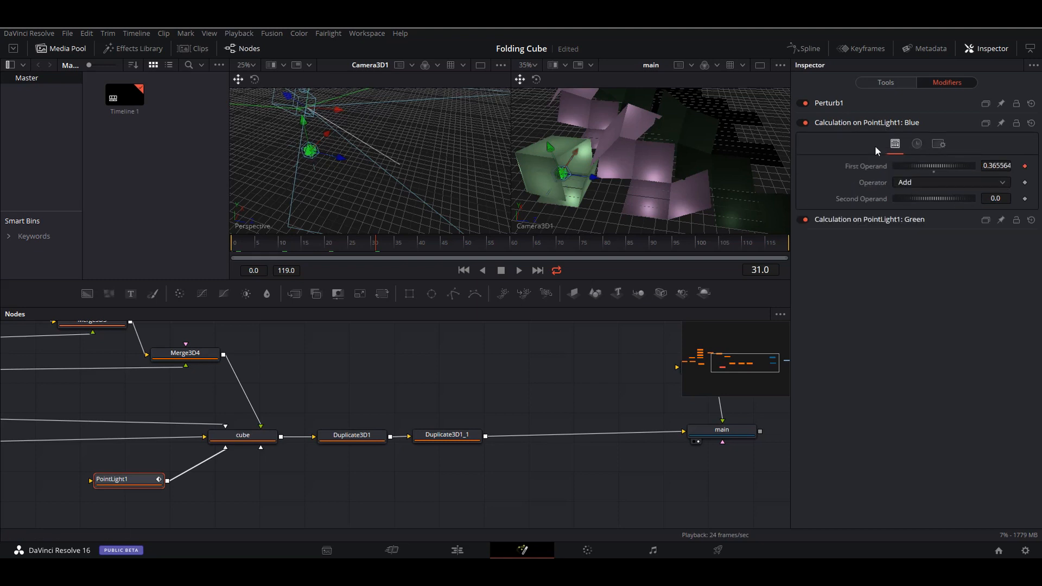
{"action": "left_click", "coordinate": [917, 145]}
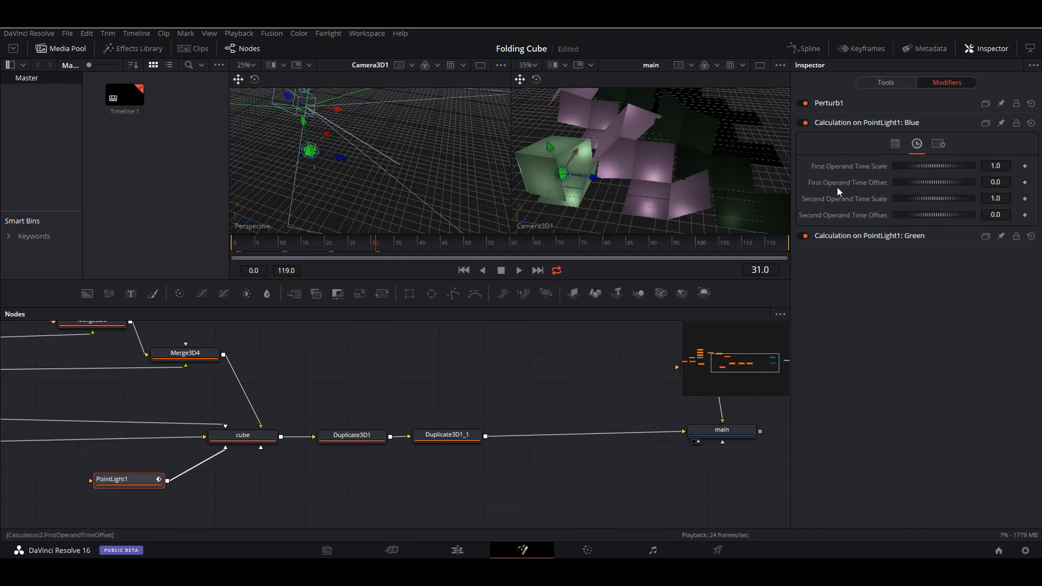
{"action": "left_click", "coordinate": [1007, 182]}
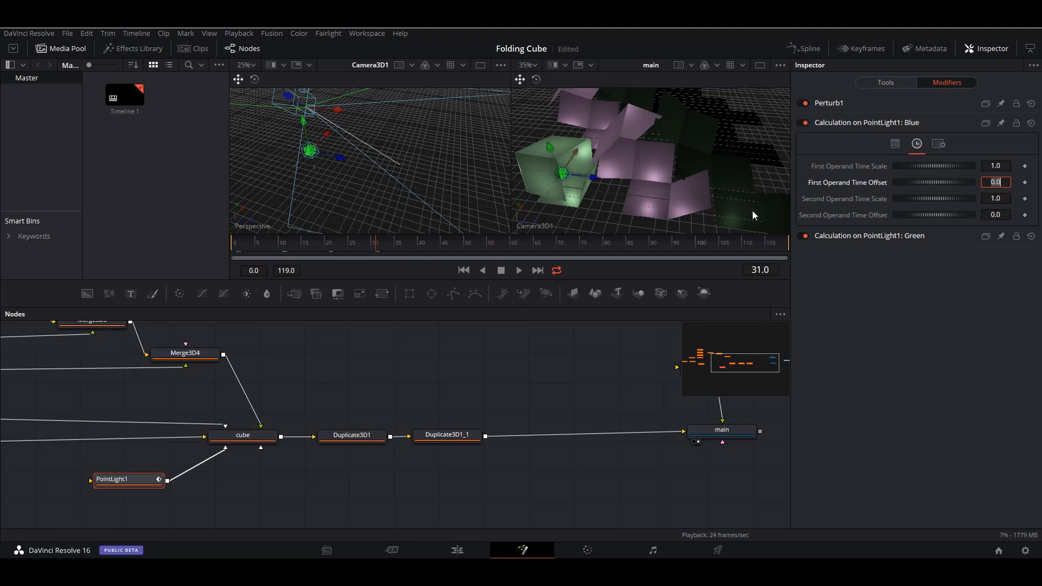
{"action": "type", "text": "-30"}
{"action": "key", "text": "Tab"}
{"action": "left_click", "coordinate": [954, 324]}
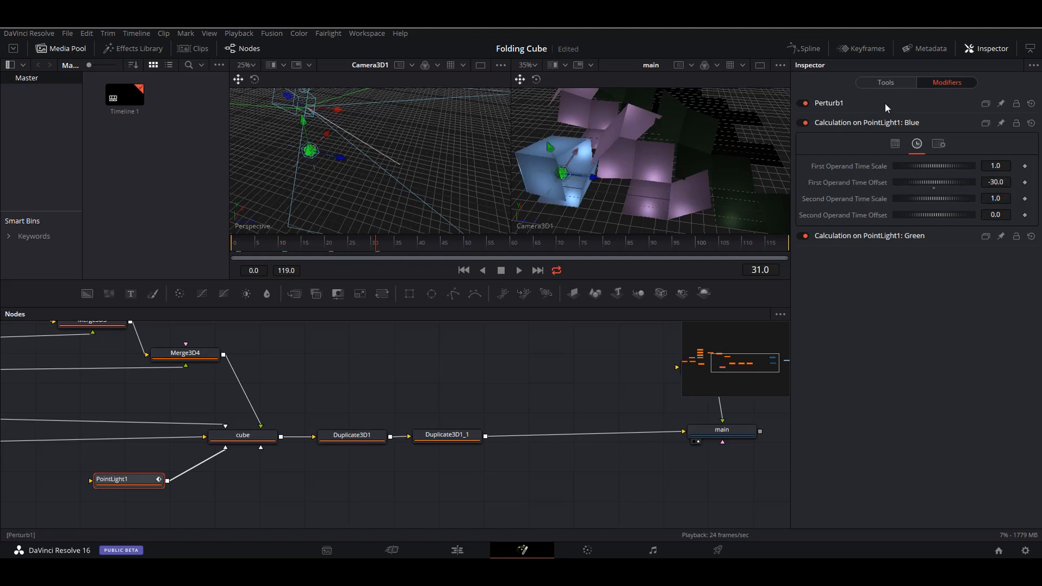
Play the animation from the first frame to check the varying light colours, and save the project.
{"action": "left_click", "coordinate": [886, 82]}
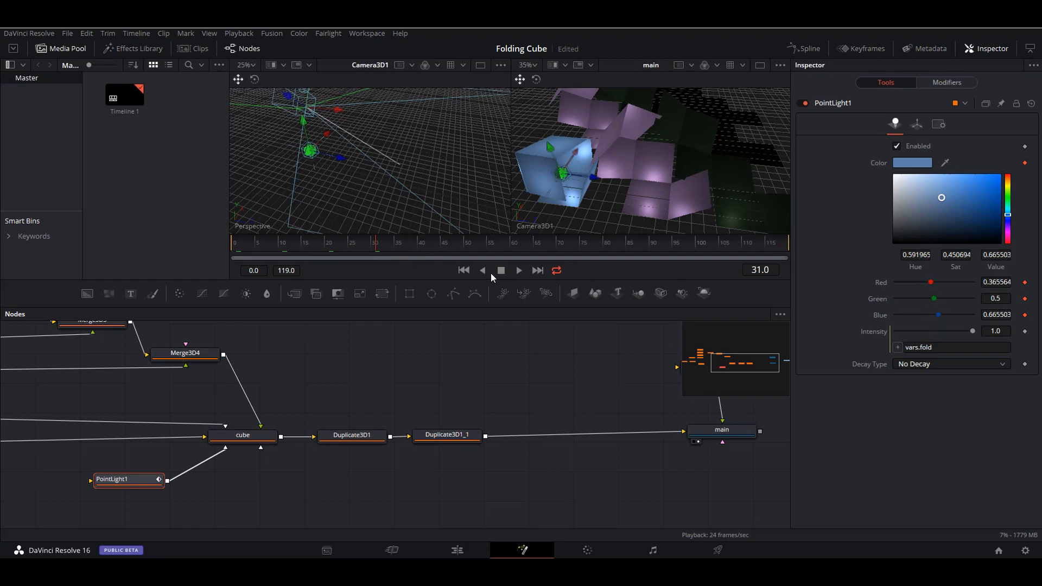
{"action": "left_click", "coordinate": [463, 270]}
{"action": "left_click", "coordinate": [522, 271]}
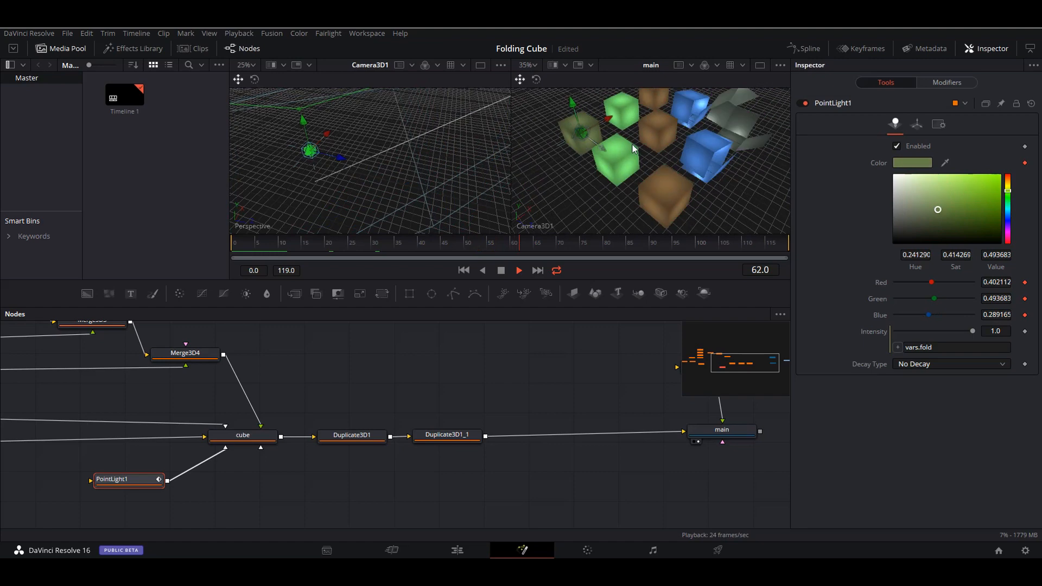
{"action": "left_click", "coordinate": [519, 271]}
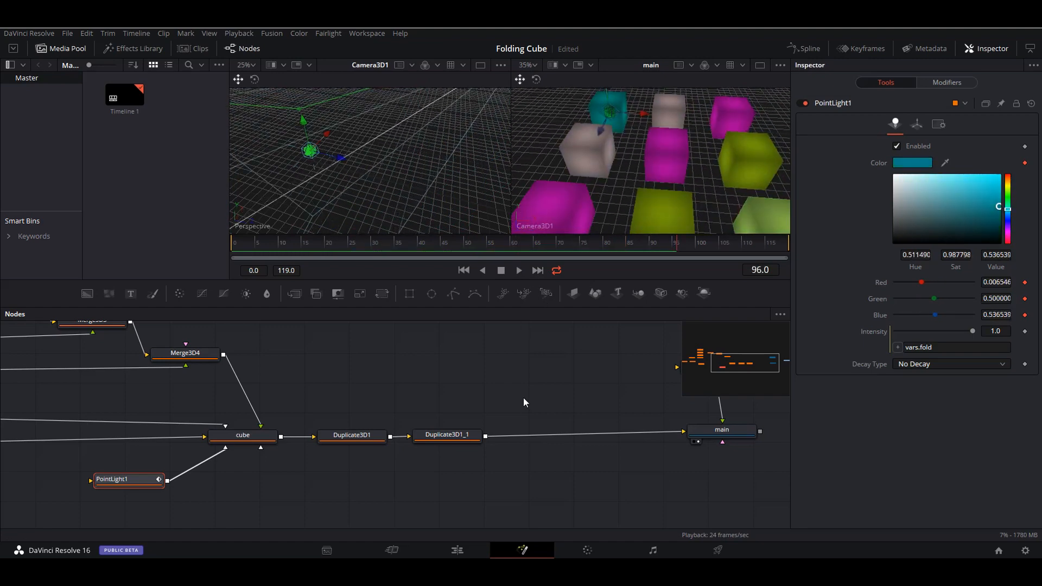
{"action": "key", "text": "ctrl+s"}
Move the Camera3D1 and main nodes together closer to Duplicate3D1_1 in the node graph.
{"action": "left_click_drag", "start_coordinate": [562, 373], "coordinate": [522, 374]}
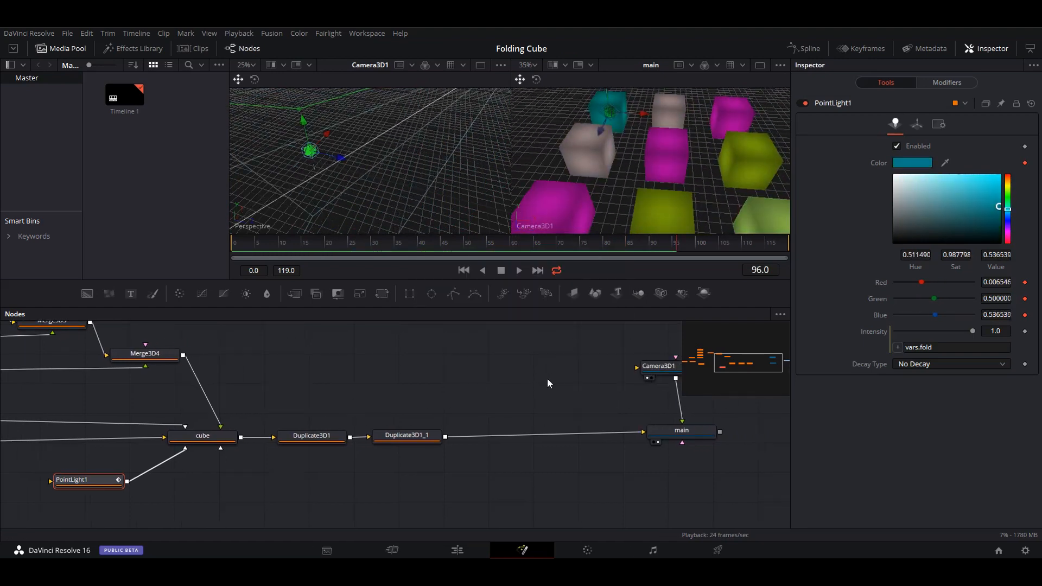
{"action": "left_click", "coordinate": [687, 433]}
{"action": "left_click_drag", "start_coordinate": [686, 433], "coordinate": [596, 369]}
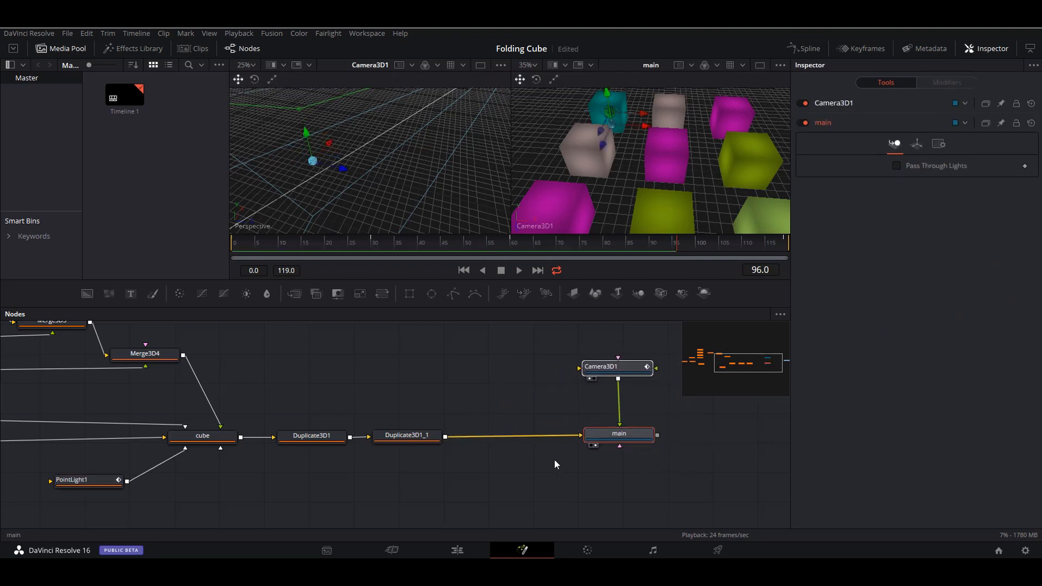
Add a Background node below the Duplicate3D nodes and view it in the first viewer.
{"action": "scroll", "coordinate": [510, 472], "scroll_direction": "up", "scroll_amount": 2}
{"action": "scroll", "coordinate": [510, 471], "scroll_direction": "left", "scroll_amount": 2}
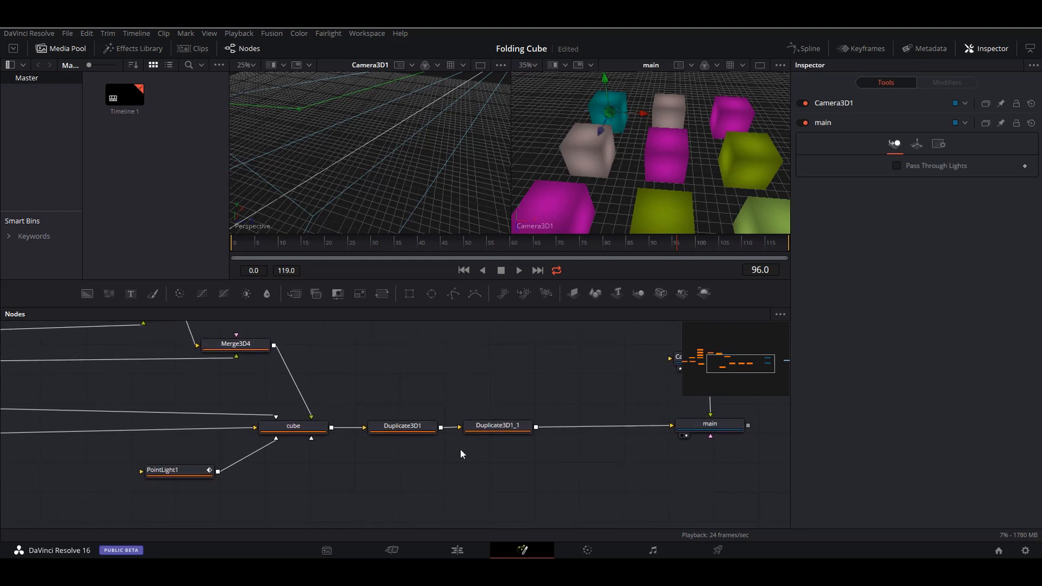
{"action": "scroll", "coordinate": [437, 454], "scroll_direction": "down", "scroll_amount": 4}
{"action": "left_click_drag", "start_coordinate": [561, 465], "coordinate": [547, 448]}
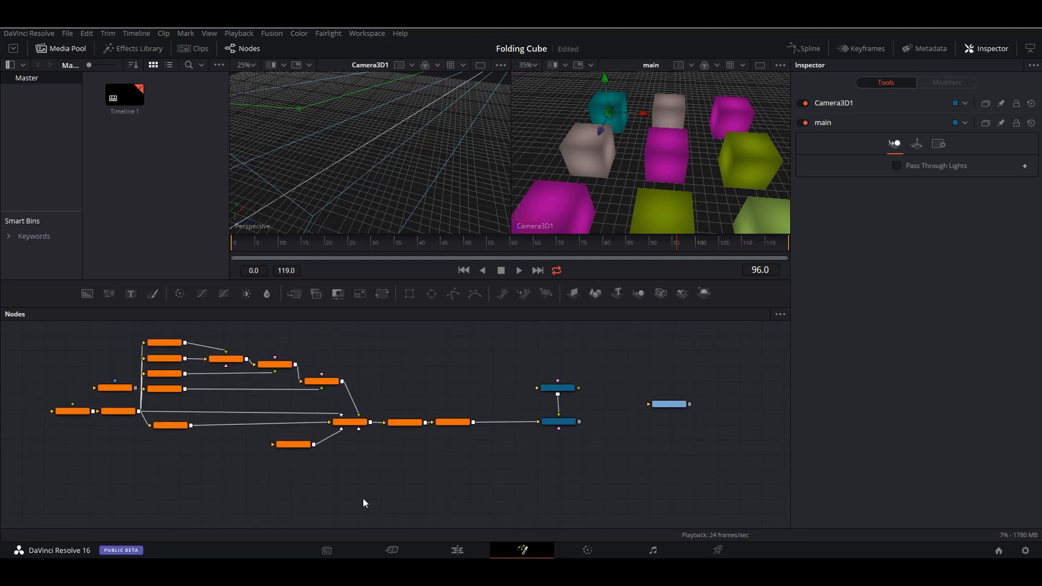
{"action": "left_click_drag", "start_coordinate": [506, 502], "coordinate": [506, 476]}
{"action": "scroll", "coordinate": [580, 452], "scroll_direction": "up", "scroll_amount": 2}
{"action": "mouse_move", "coordinate": [583, 433]}
{"action": "left_mouse_down"}
{"action": "mouse_move", "coordinate": [585, 466]}
{"action": "mouse_move", "coordinate": [583, 432]}
{"action": "left_mouse_up"}
{"action": "scroll", "coordinate": [510, 451], "scroll_direction": "up", "scroll_amount": 2}
{"action": "left_click_drag", "start_coordinate": [510, 451], "coordinate": [531, 454]}
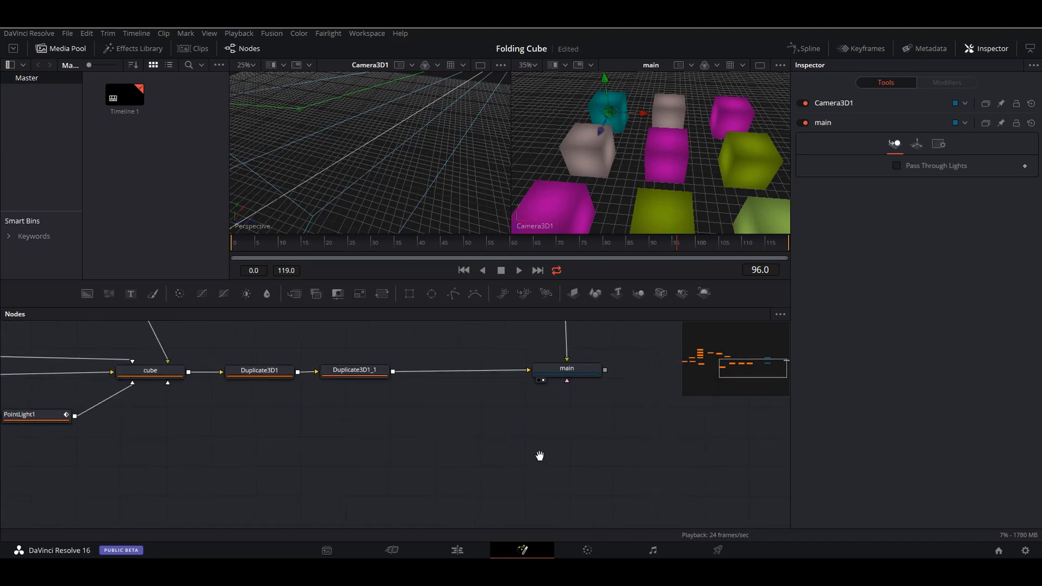
{"action": "left_click_drag", "start_coordinate": [89, 297], "coordinate": [386, 463]}
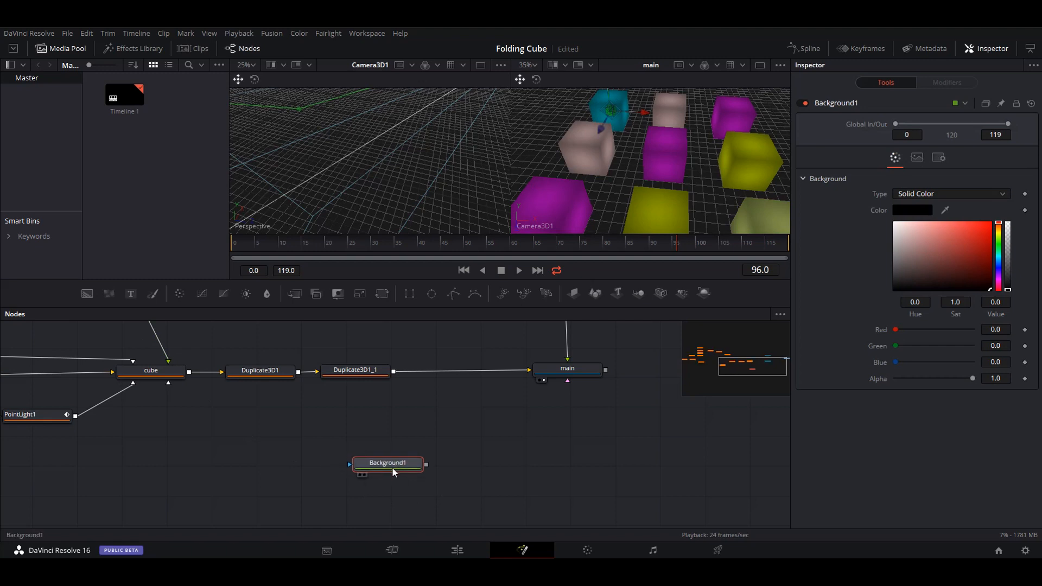
{"action": "key", "text": "1"}
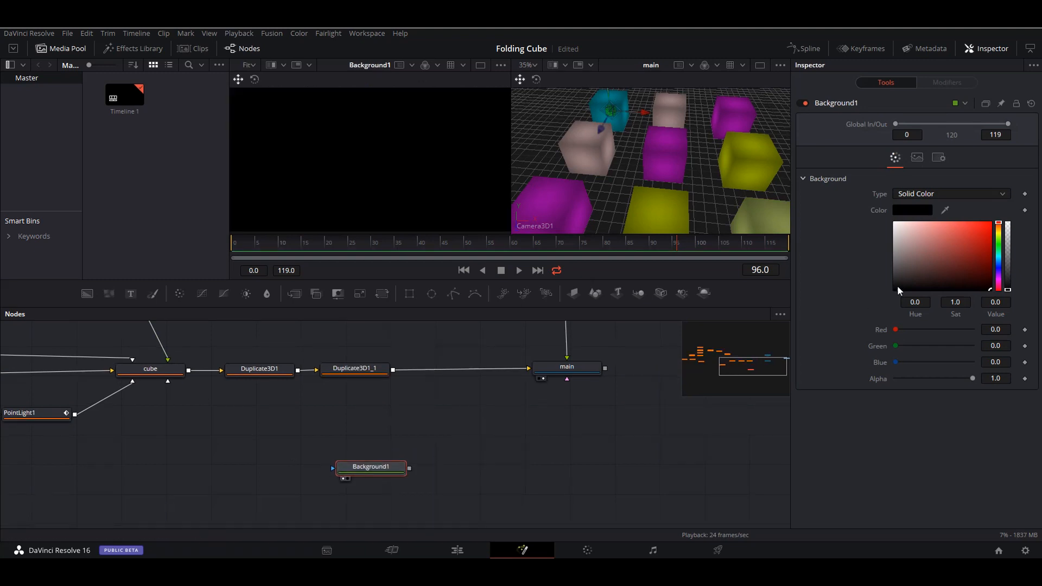
Set Background1's colour to bright blue with Red 0.0, Green 0.784 and Blue 1.0, and reposition the node.
{"action": "left_click_drag", "start_coordinate": [982, 235], "coordinate": [1001, 262]}
{"action": "left_click_drag", "start_coordinate": [463, 437], "coordinate": [470, 464]}
{"action": "left_click_drag", "start_coordinate": [388, 489], "coordinate": [357, 492]}
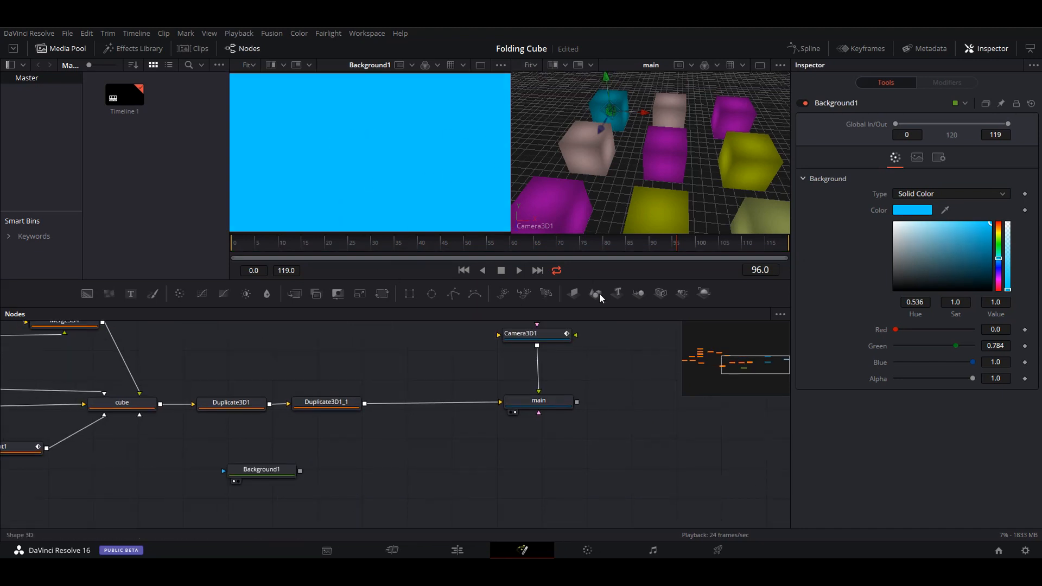
Add a Shape3D plane, connect it to the main merge node, and rename it floor.
{"action": "left_click", "coordinate": [600, 293]}
{"action": "left_click_drag", "start_coordinate": [464, 473], "coordinate": [539, 412]}
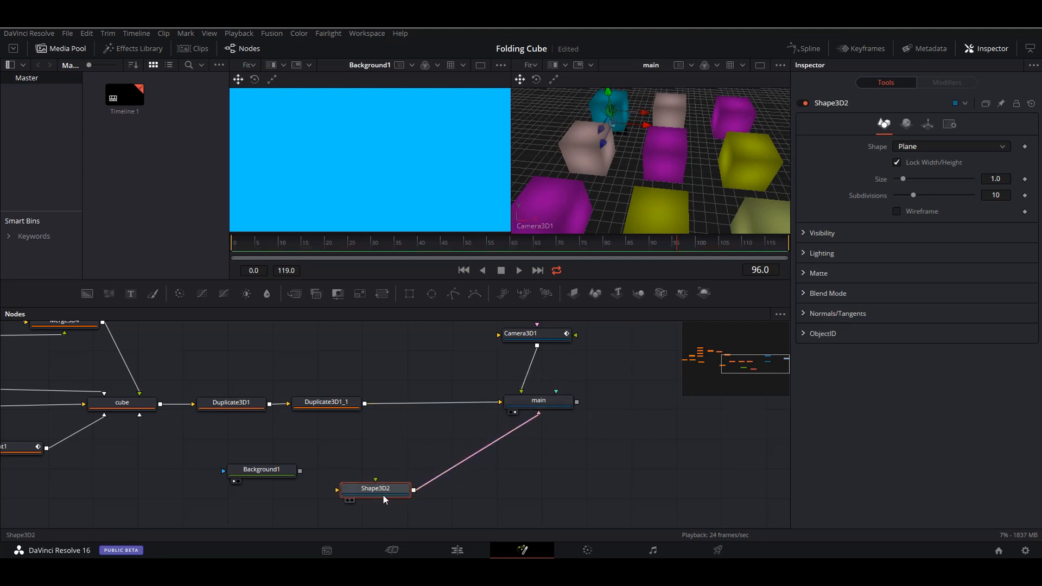
{"action": "left_click_drag", "start_coordinate": [382, 494], "coordinate": [393, 491]}
{"action": "key", "text": "F2"}
{"action": "type", "text": "f"}
{"action": "key", "text": "Return"}
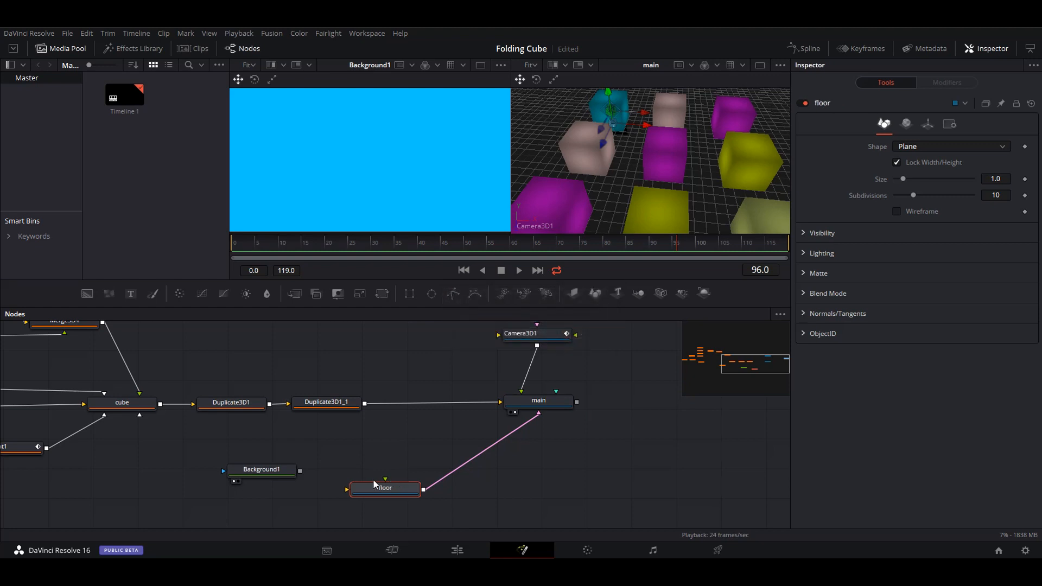
View the main node in the first viewer and set the floor's X rotation to -90.
{"action": "left_click_drag", "start_coordinate": [542, 387], "coordinate": [410, 141]}
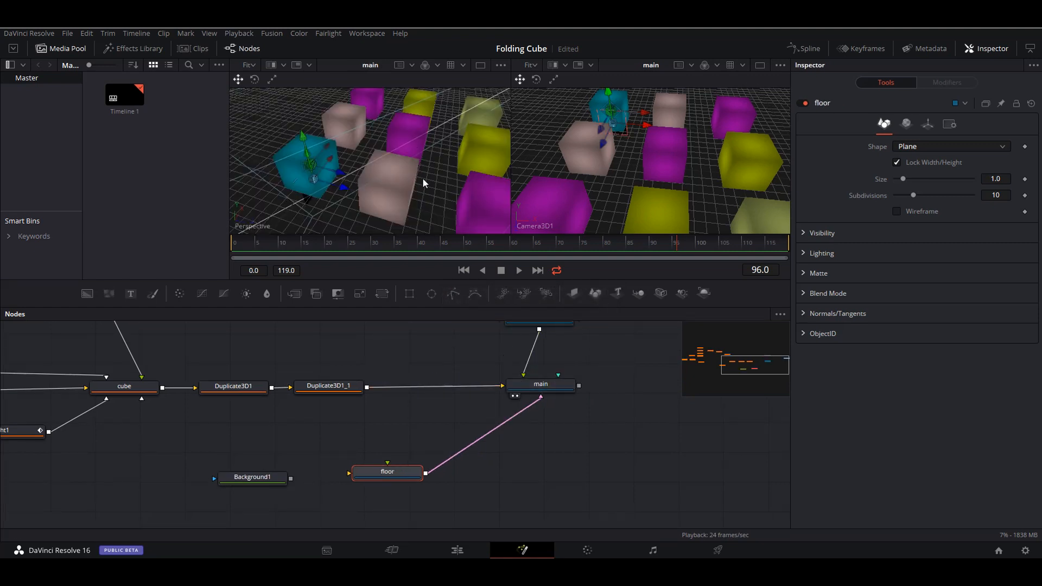
{"action": "scroll", "coordinate": [459, 177], "scroll_direction": "down", "scroll_amount": 5}
{"action": "scroll", "coordinate": [459, 178], "scroll_direction": "up", "scroll_amount": 3}
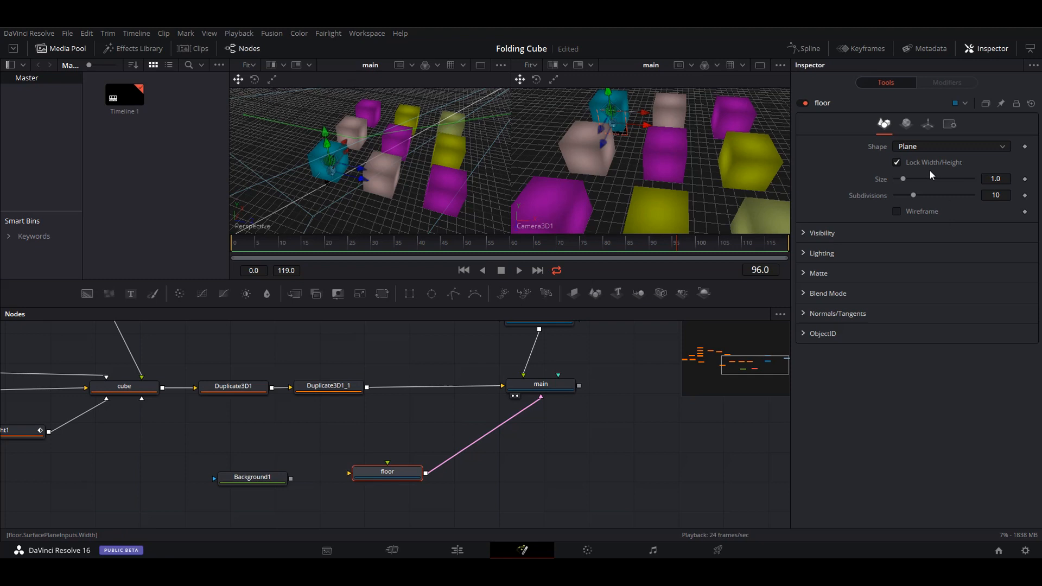
{"action": "left_click", "coordinate": [929, 123]}
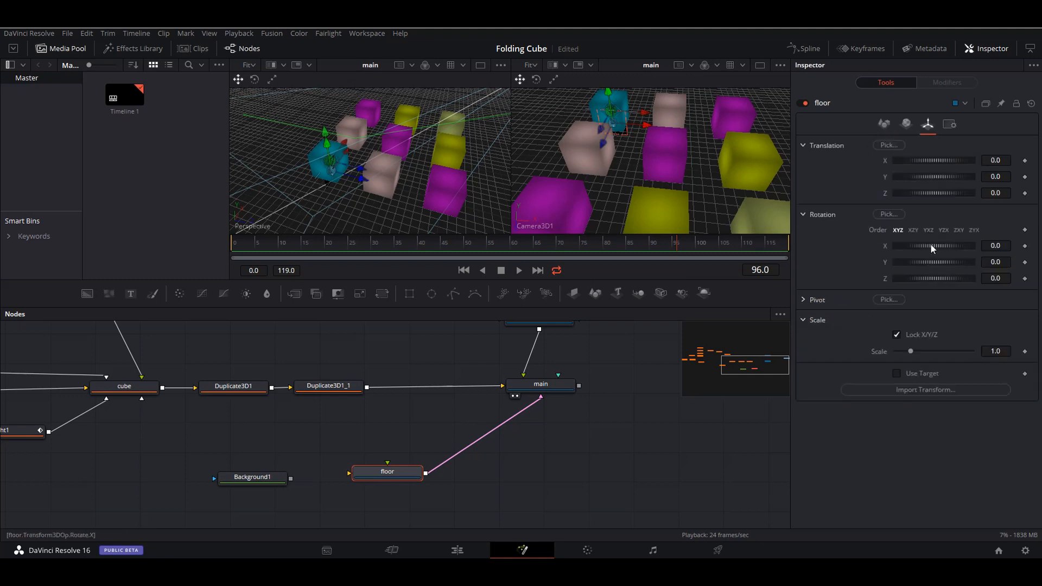
{"action": "mouse_move", "coordinate": [931, 245]}
{"action": "left_mouse_down"}
{"action": "mouse_move", "coordinate": [947, 244]}
{"action": "mouse_move", "coordinate": [913, 248]}
{"action": "left_mouse_up"}
{"action": "double_click", "coordinate": [996, 246]}
{"action": "key", "text": "BackSpace"}
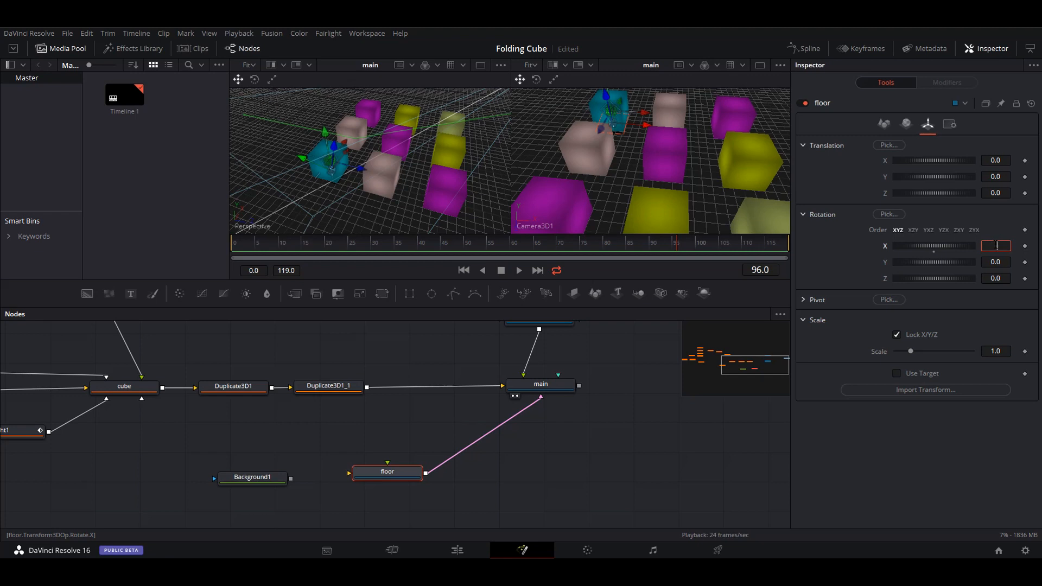
{"action": "key", "text": "Tab"}
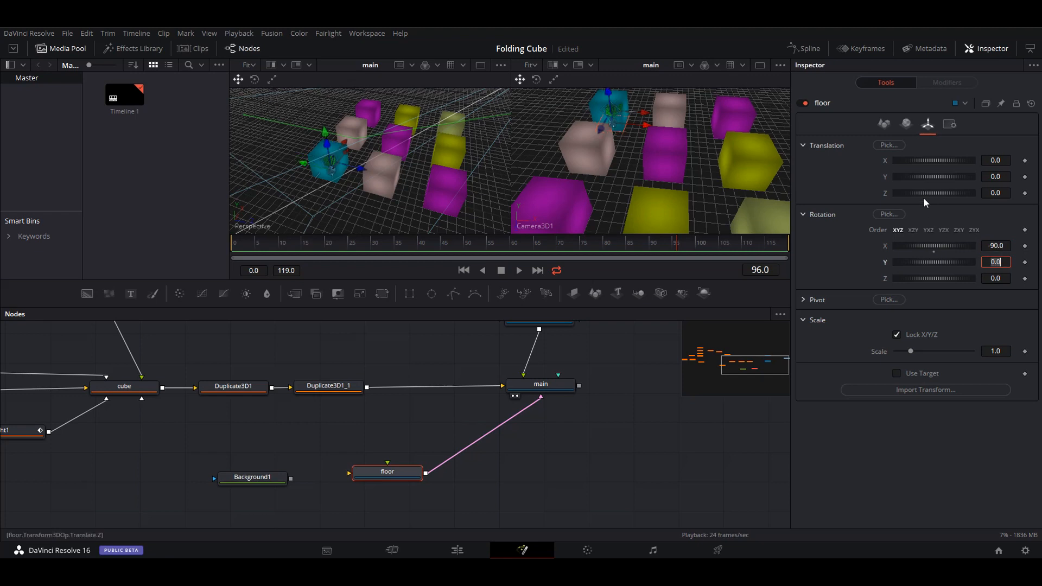
Set the floor plane's size to 50.
{"action": "left_click", "coordinate": [885, 123]}
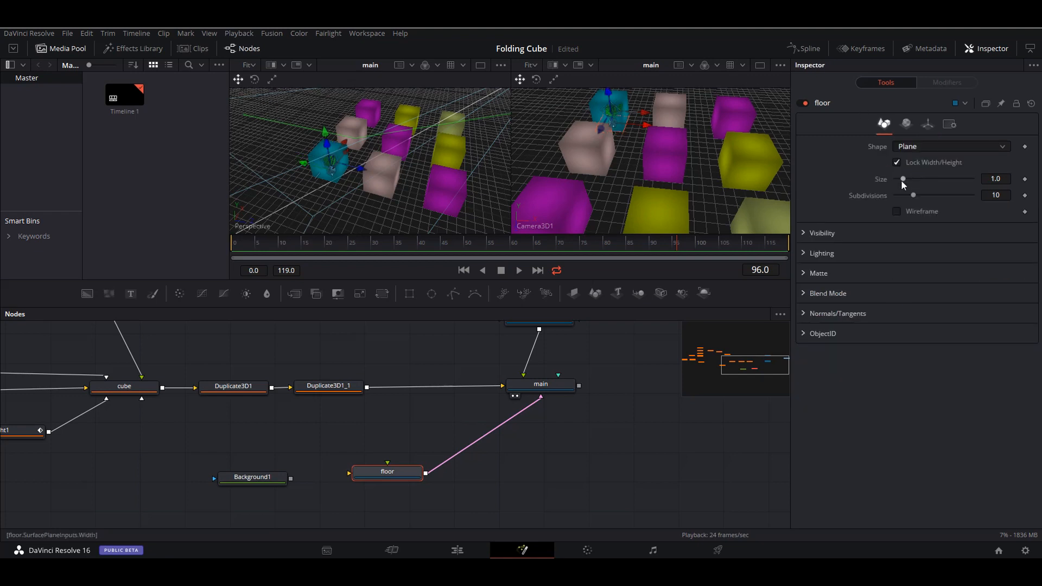
{"action": "left_click_drag", "start_coordinate": [903, 179], "coordinate": [1016, 187]}
{"action": "left_click", "coordinate": [1005, 181]}
{"action": "type", "text": "50"}
{"action": "key", "text": "Tab"}
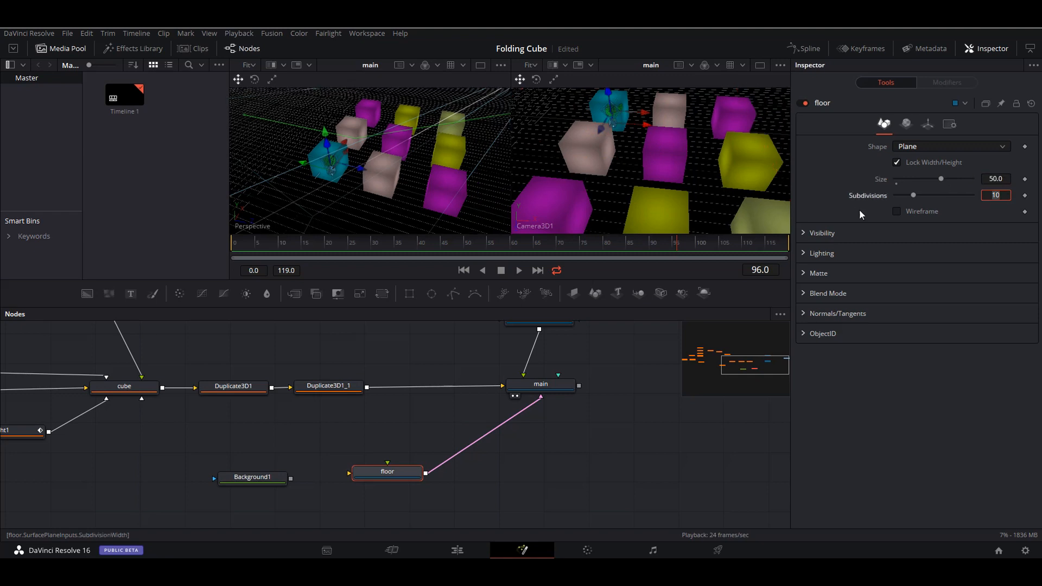
Turn off Affected by Lights for the floor and connect Background1 to the floor's material input.
{"action": "left_click", "coordinate": [821, 253]}
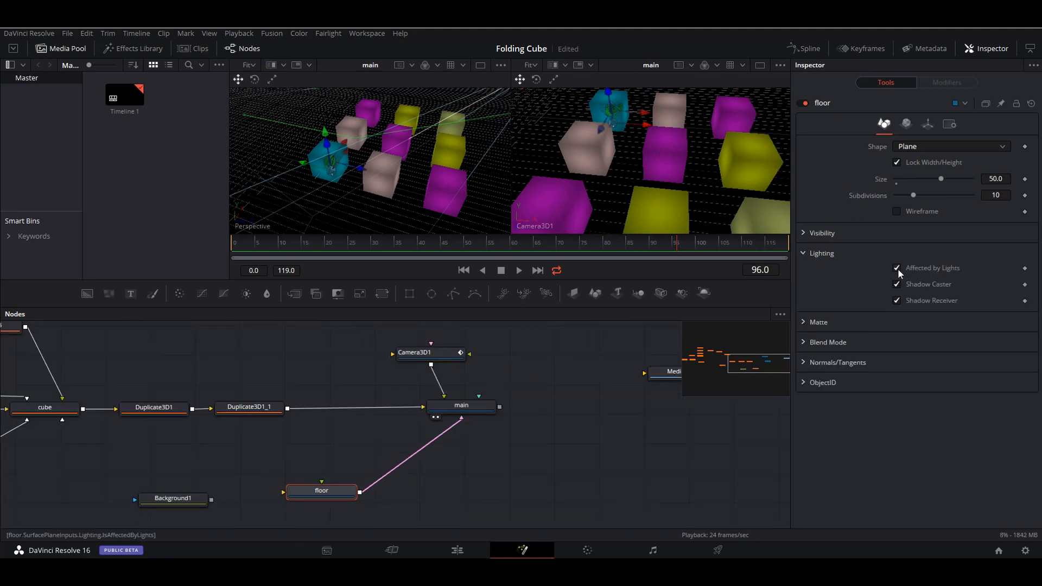
{"action": "left_click", "coordinate": [898, 268]}
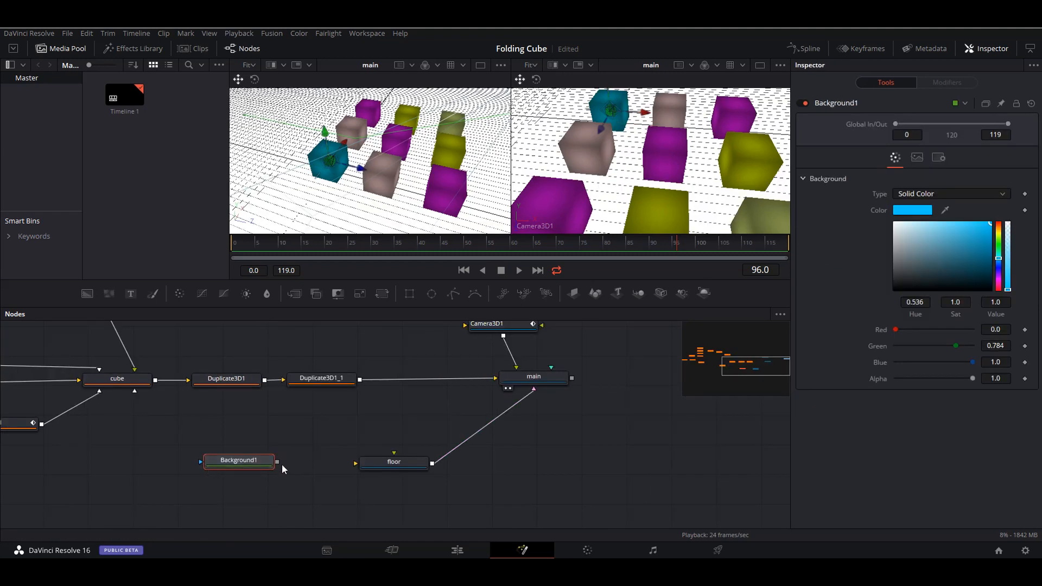
{"action": "left_click_drag", "start_coordinate": [278, 463], "coordinate": [382, 467]}
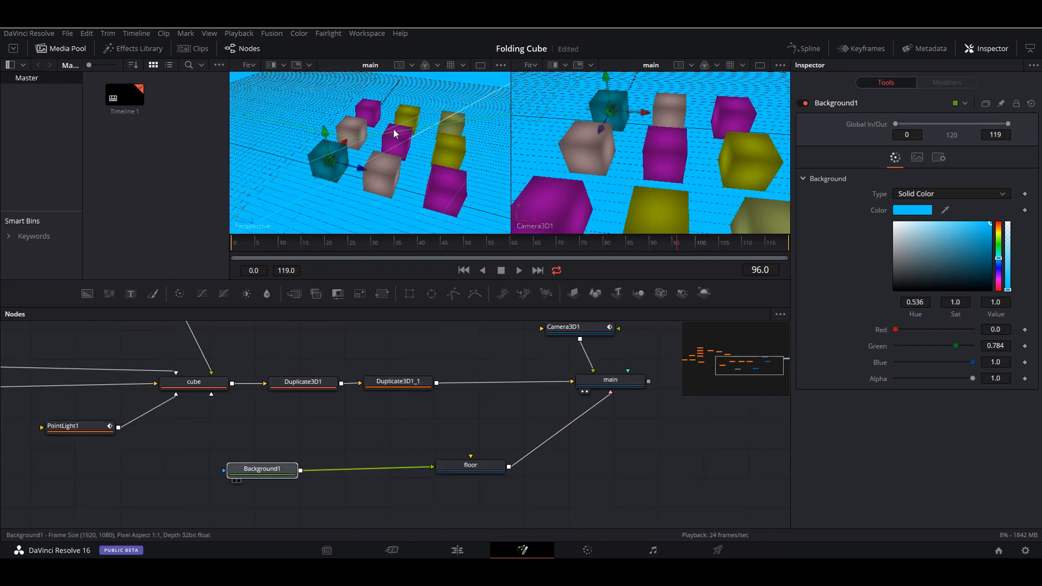
View Background1 in the first viewer, duplicate it, and mask the copy with a small centred ellipse.
{"action": "key", "text": "1"}
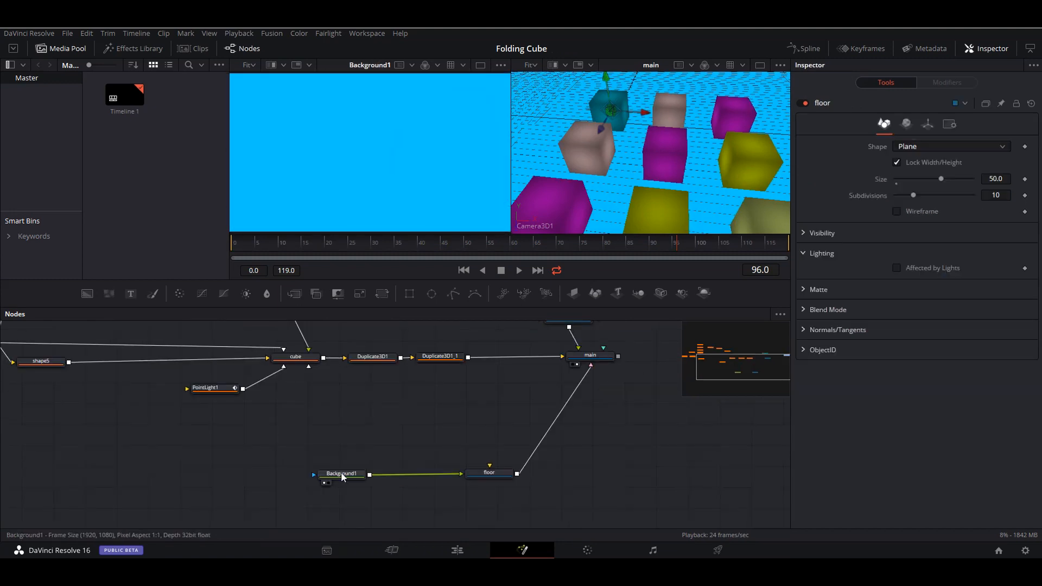
{"action": "left_click", "coordinate": [341, 471]}
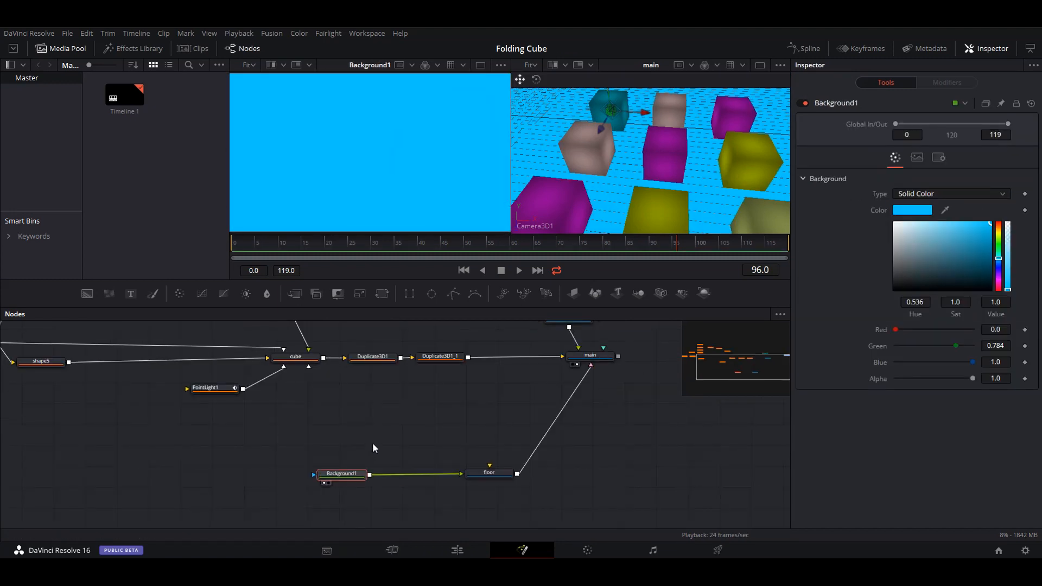
{"action": "key", "text": "ctrl+v"}
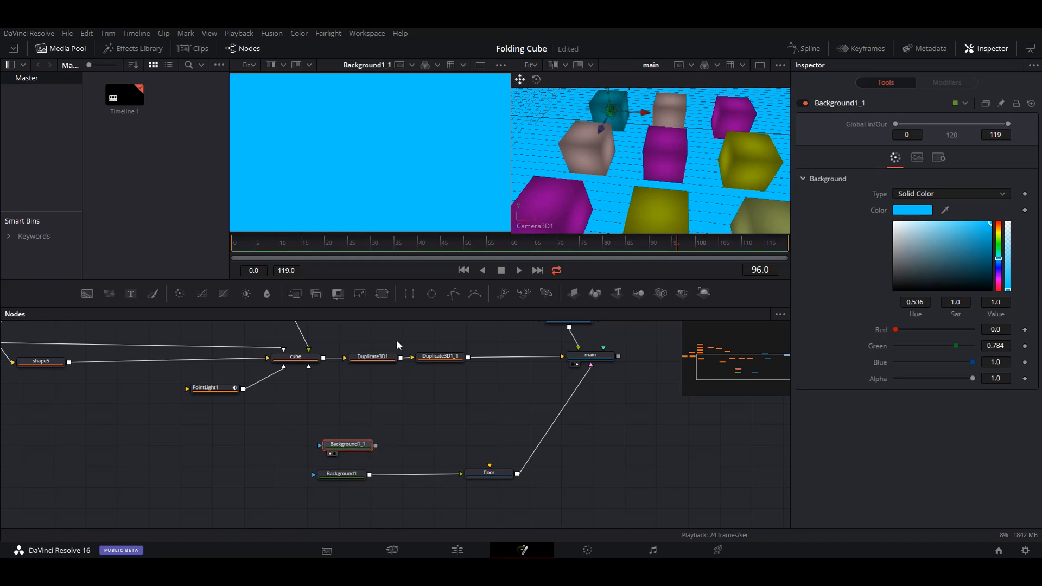
{"action": "left_click", "coordinate": [432, 294]}
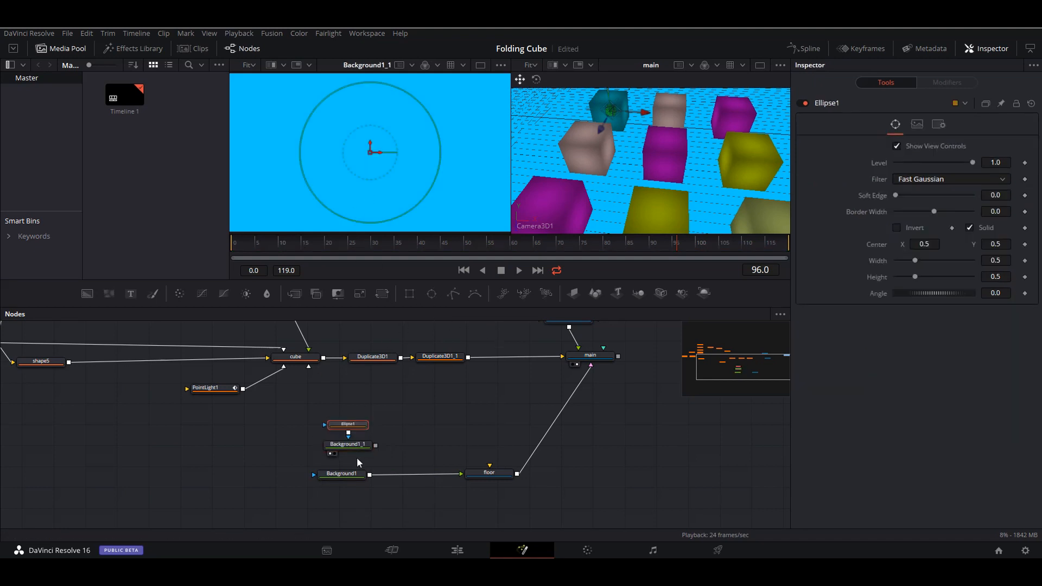
{"action": "left_click_drag", "start_coordinate": [416, 102], "coordinate": [392, 134]}
Merge the ellipse-masked Background1_1 over Background1 and darken Background1's blue colour.
{"action": "left_click", "coordinate": [371, 447]}
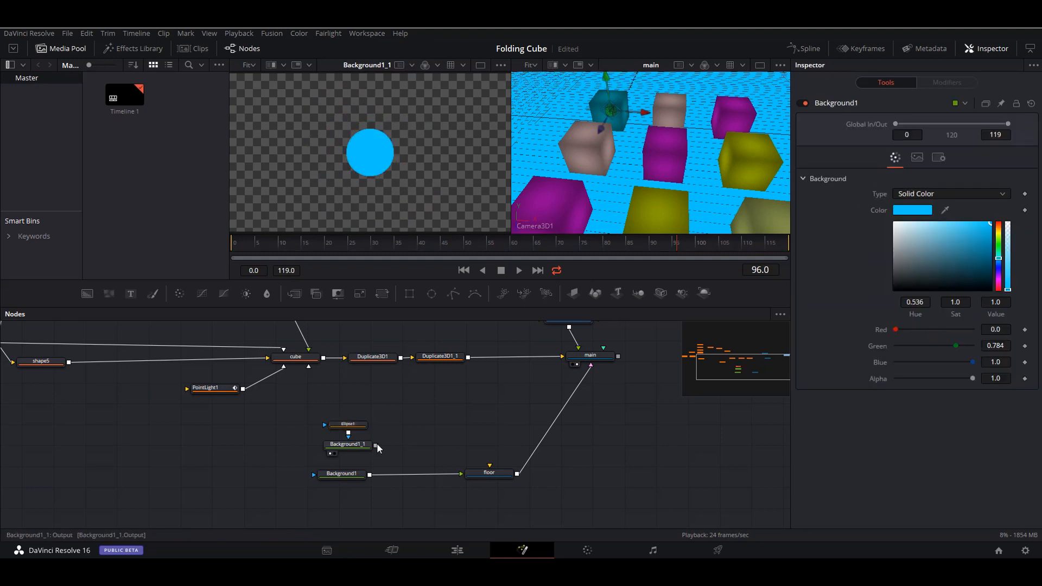
{"action": "left_click_drag", "start_coordinate": [376, 445], "coordinate": [371, 476]}
{"action": "left_click", "coordinate": [341, 473]}
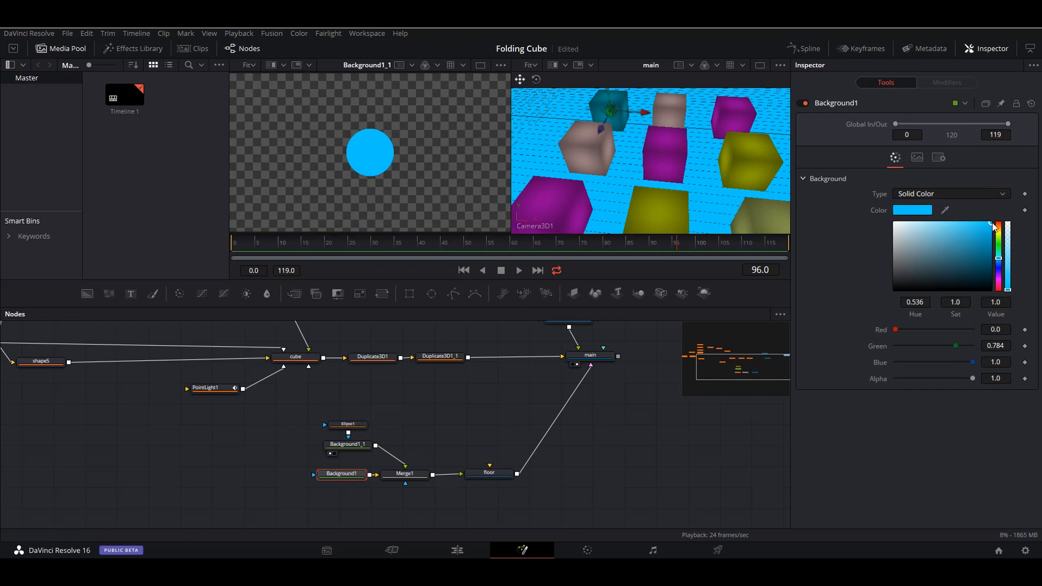
{"action": "left_click_drag", "start_coordinate": [991, 227], "coordinate": [991, 263]}
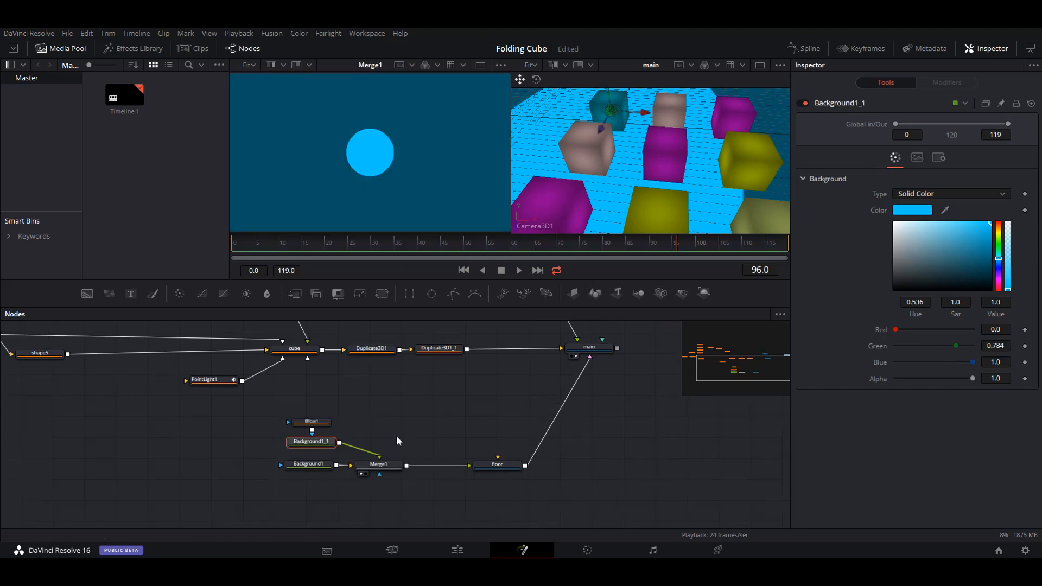
Insert a Transform node between Background1_1 and Merge1, reduce its size to 0.34 and set its edges to Wrap.
{"action": "key", "text": "shift+space"}
{"action": "type", "text": "Transform"}
{"action": "key", "text": "Return"}
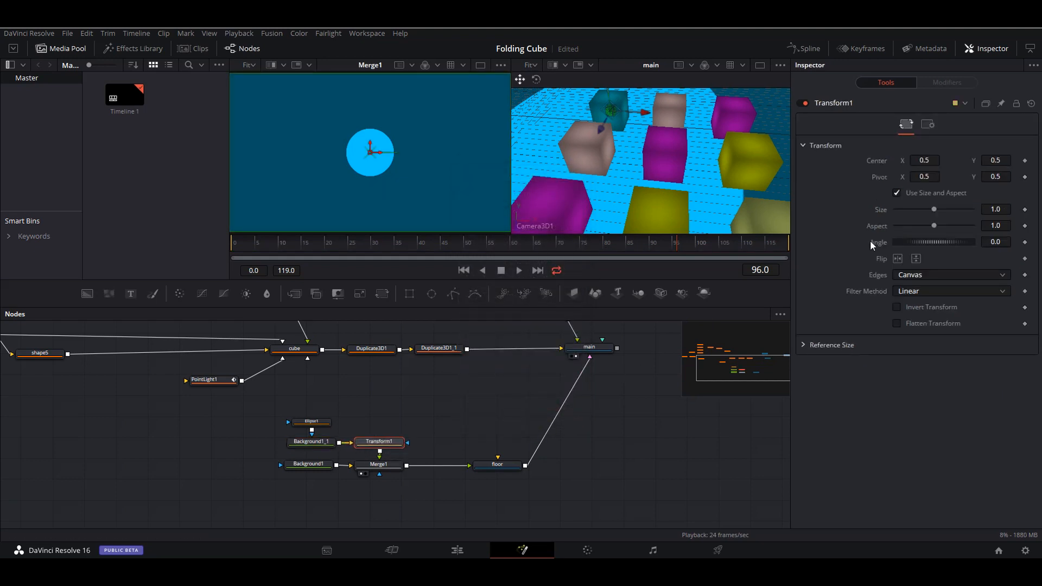
{"action": "left_click_drag", "start_coordinate": [934, 209], "coordinate": [910, 211]}
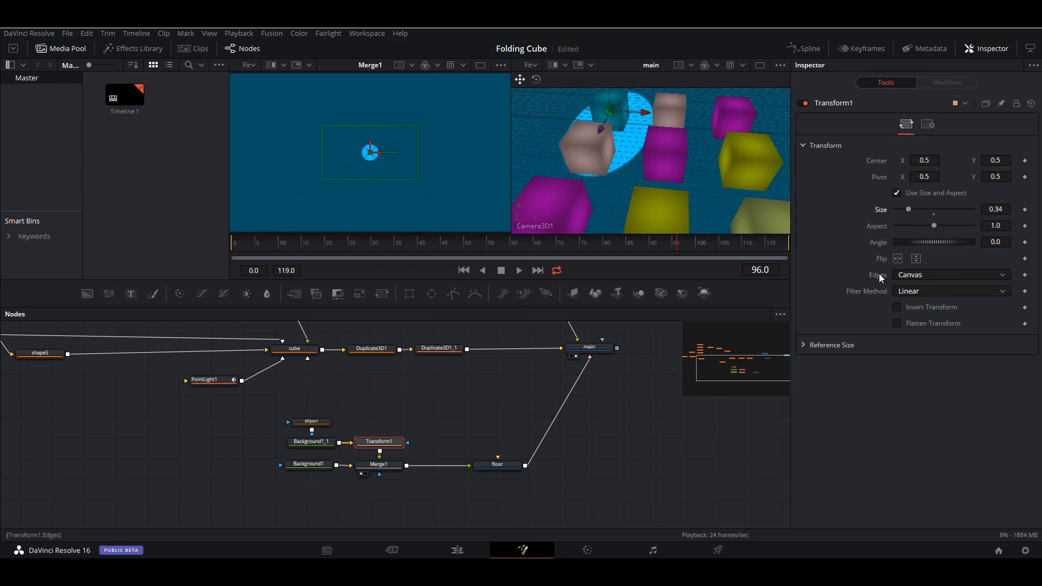
{"action": "left_click", "coordinate": [933, 272]}
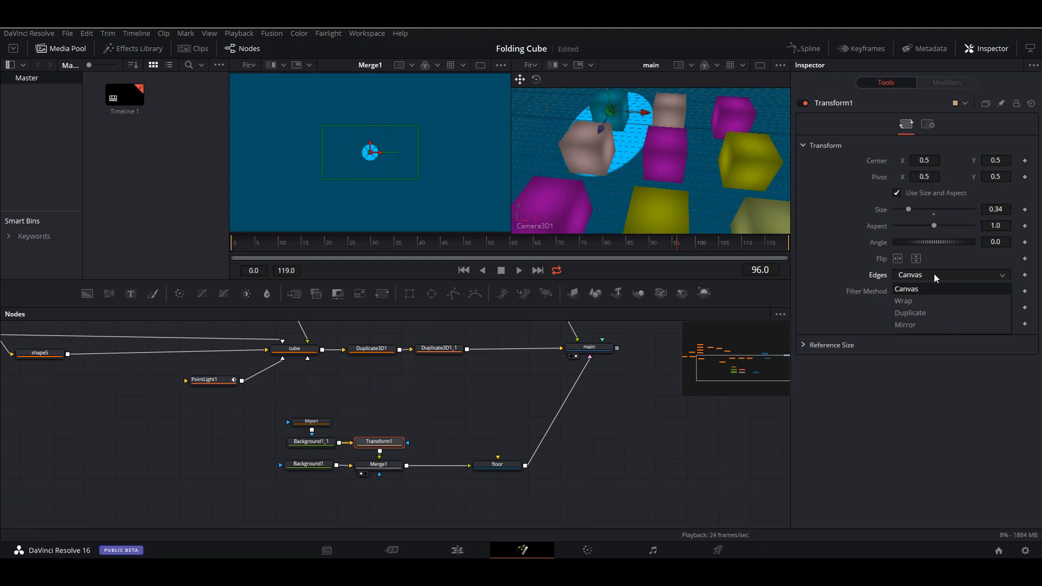
{"action": "left_click", "coordinate": [927, 304]}
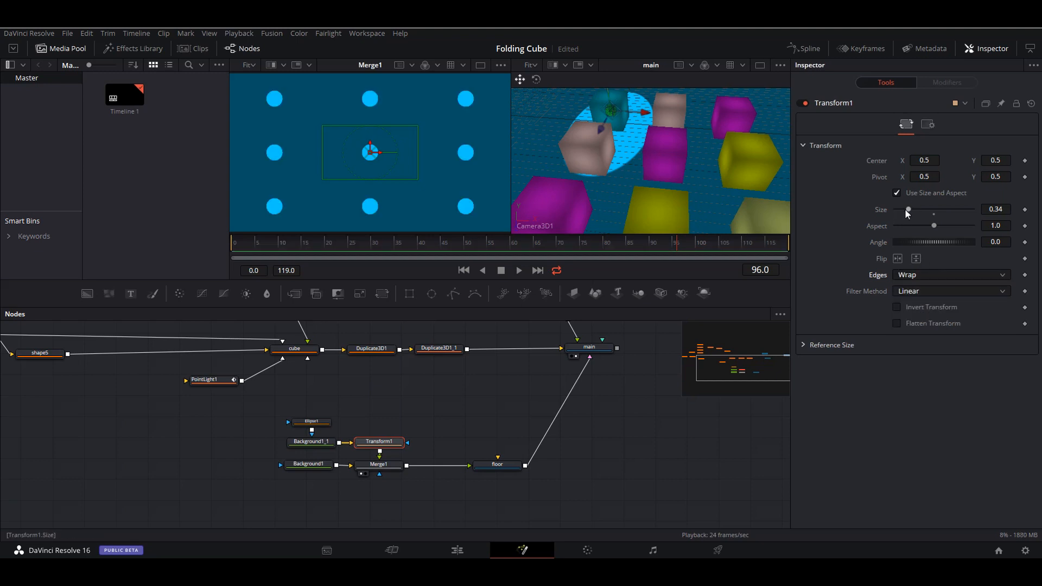
Try progressively smaller sizes on Transform1, including 0.03, 0.003 and 0.0038, for the repeating dots.
{"action": "left_click_drag", "start_coordinate": [908, 209], "coordinate": [897, 213]}
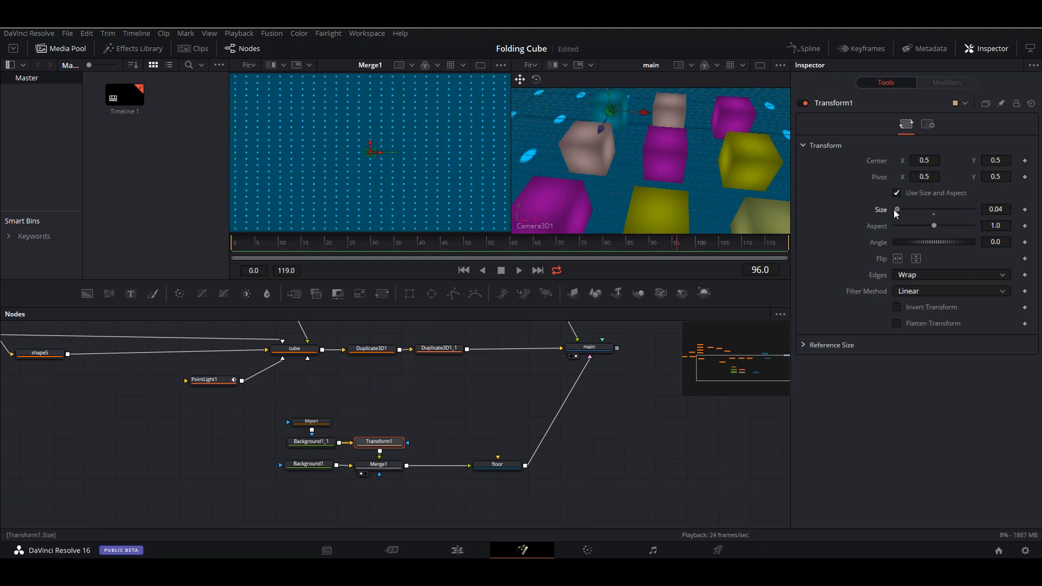
{"action": "left_click_drag", "start_coordinate": [897, 212], "coordinate": [888, 212]}
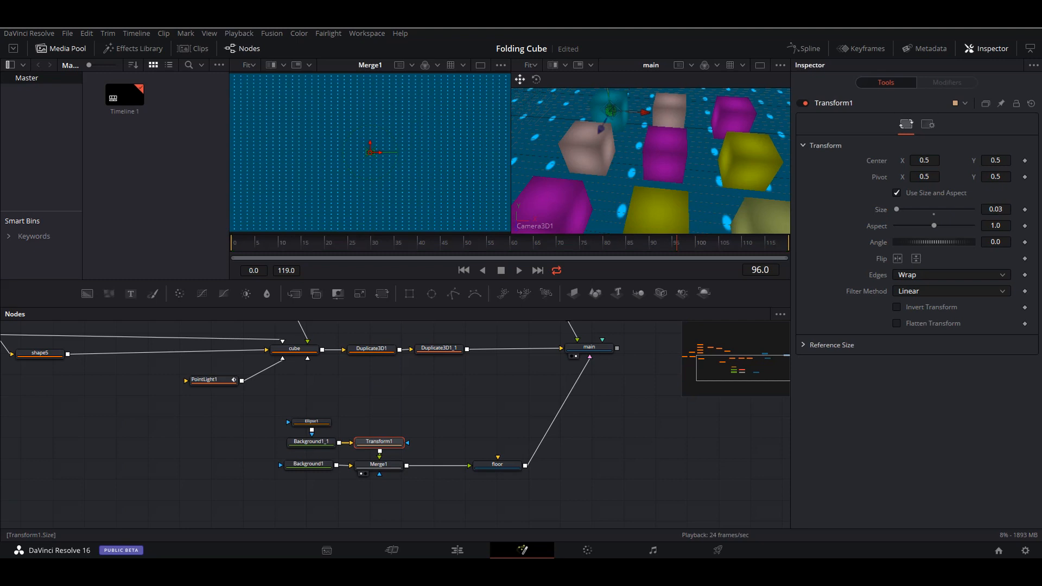
{"action": "left_click", "coordinate": [998, 209]}
{"action": "type", "text": "0.03"}
{"action": "left_click", "coordinate": [998, 226]}
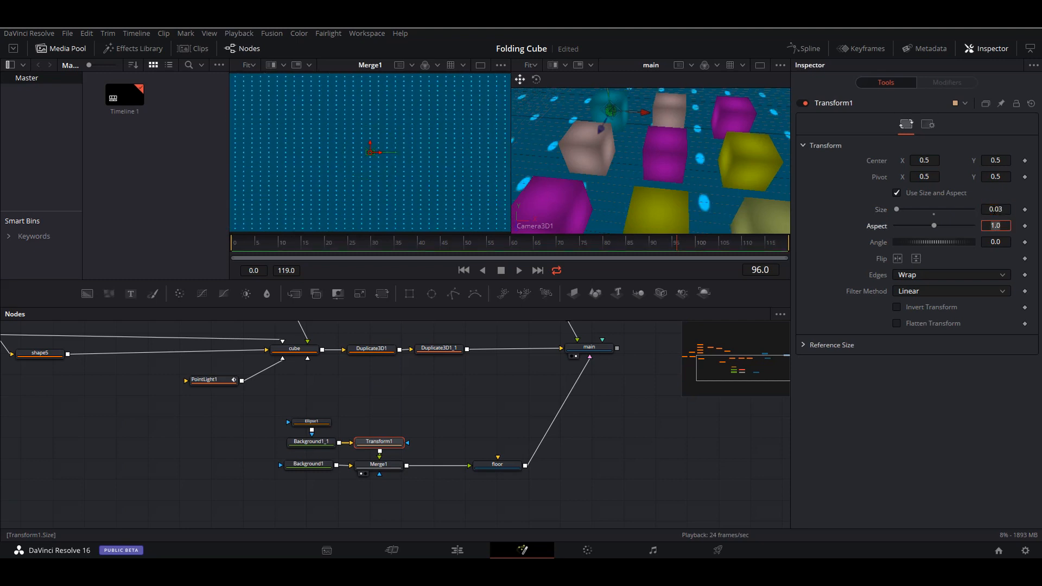
{"action": "left_click", "coordinate": [999, 209]}
{"action": "type", "text": "0"}
{"action": "key", "text": "Tab"}
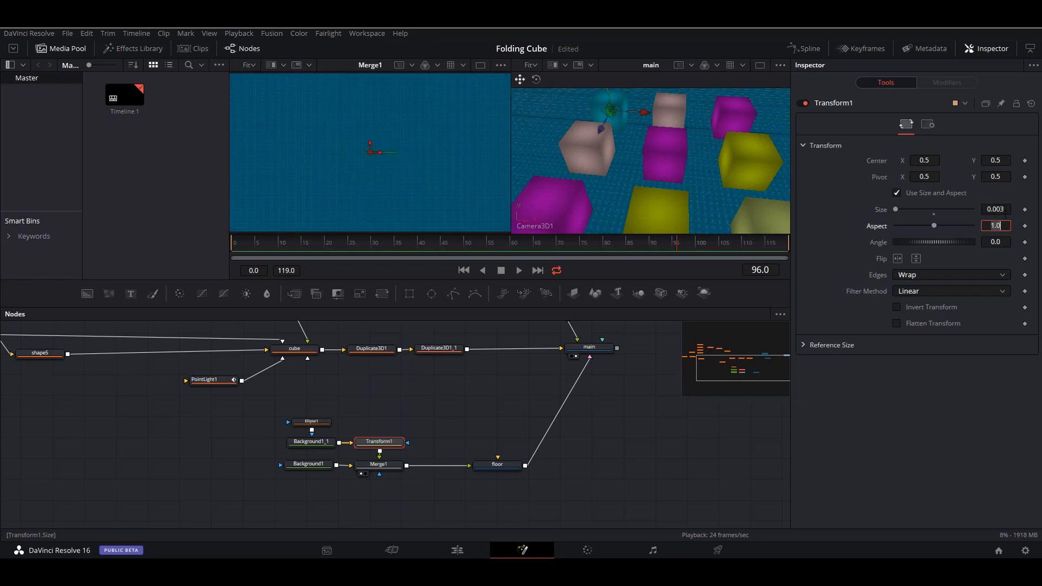
{"action": "left_click", "coordinate": [1001, 210]}
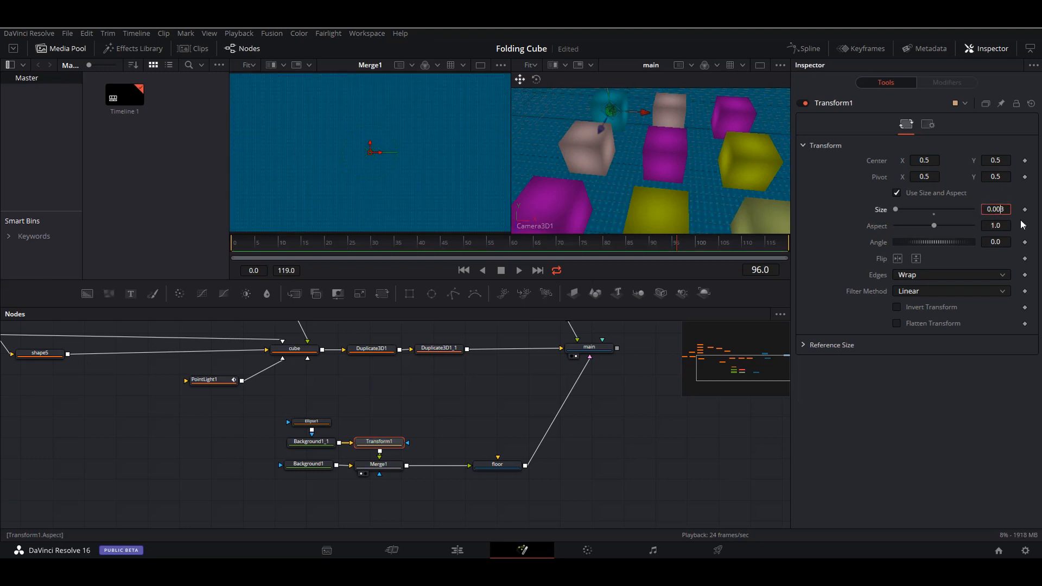
{"action": "type", "text": "8"}
{"action": "key", "text": "Tab"}
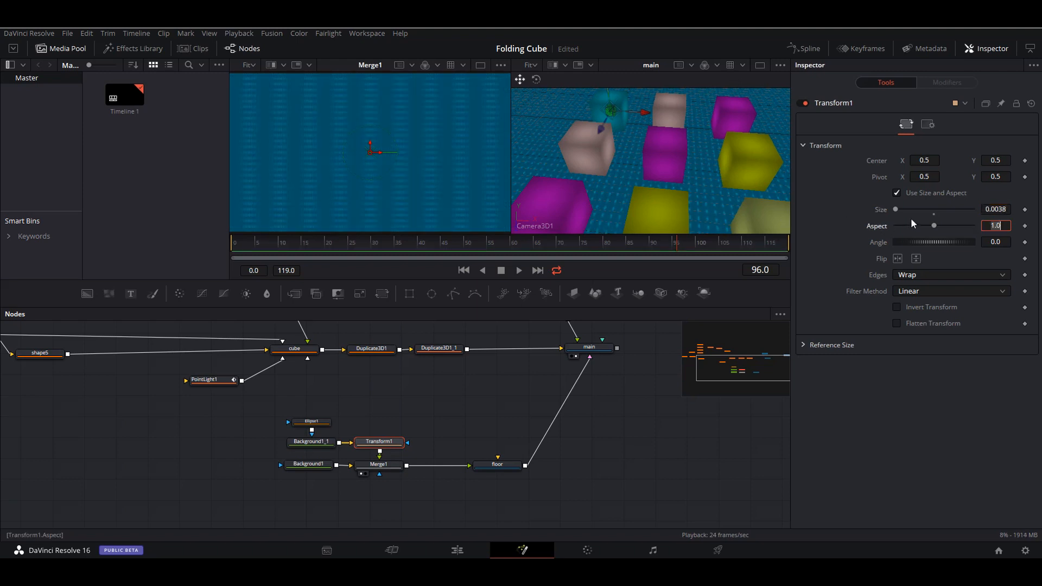
Set Transform1's size to 0.015 and check the repeating dot pattern in Merge1.
{"action": "left_click_drag", "start_coordinate": [895, 209], "coordinate": [900, 210]}
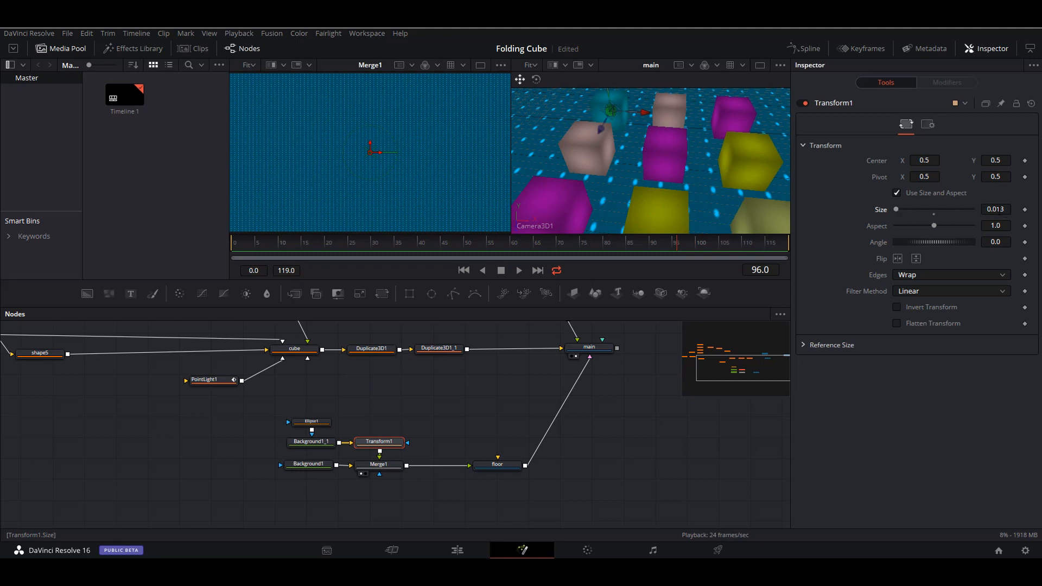
{"action": "left_click", "coordinate": [1001, 210]}
{"action": "key", "text": "BackSpace"}
{"action": "type", "text": "5"}
{"action": "key", "text": "Tab"}
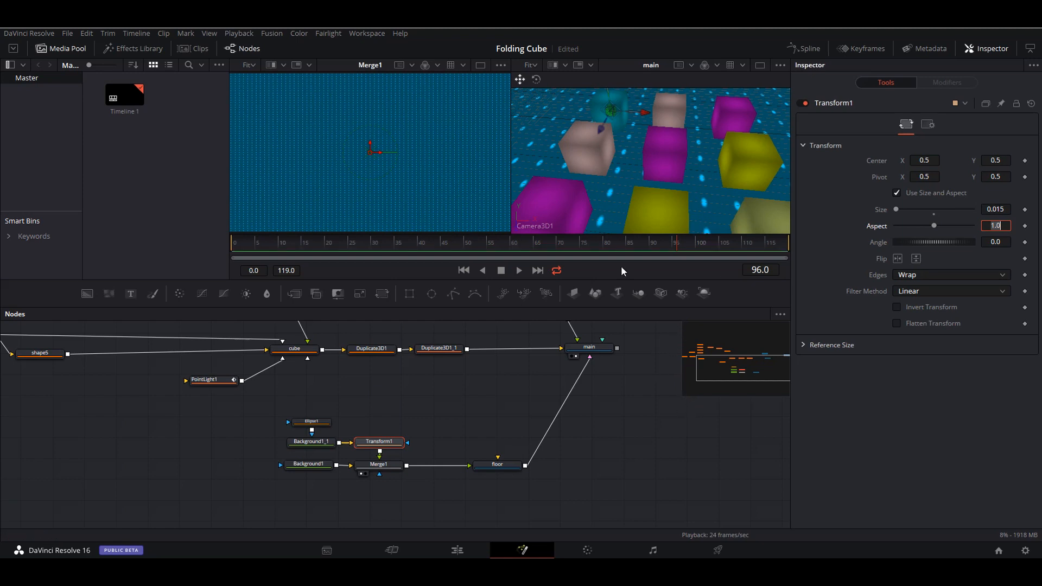
{"action": "scroll", "coordinate": [409, 174], "scroll_direction": "up", "scroll_amount": 5}
{"action": "scroll", "coordinate": [409, 174], "scroll_direction": "down", "scroll_amount": 2}
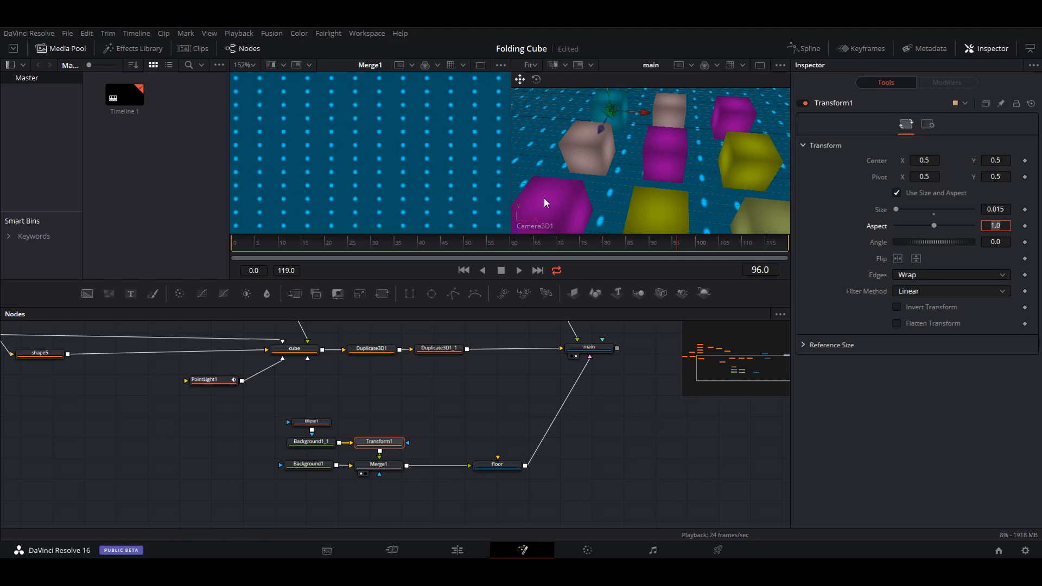
{"action": "scroll", "coordinate": [410, 176], "scroll_direction": "down", "scroll_amount": 5}
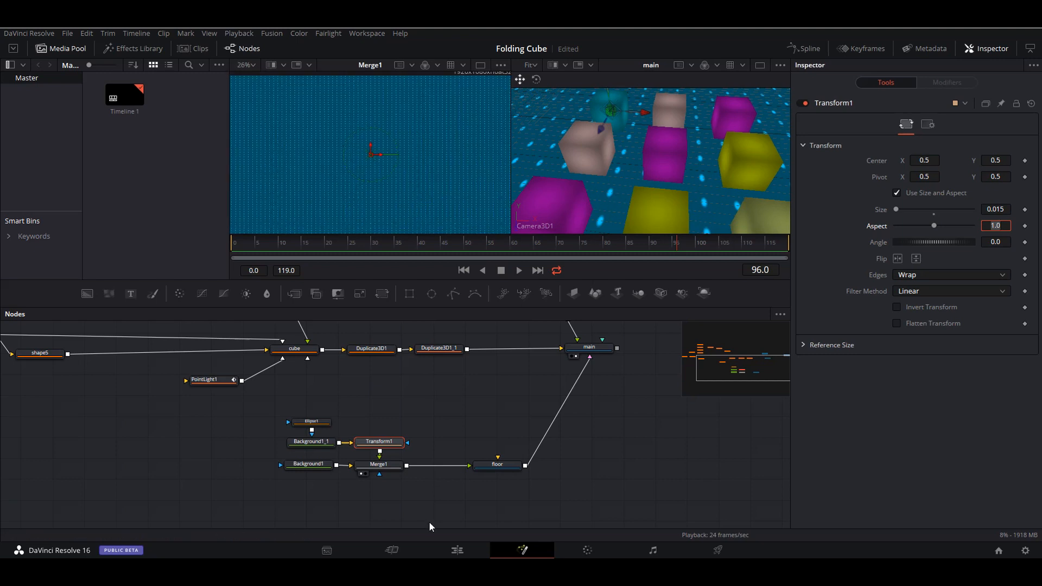
Turn off Auto Resolution for Background1_1 and set its image width and height to 500.
{"action": "left_click", "coordinate": [308, 442]}
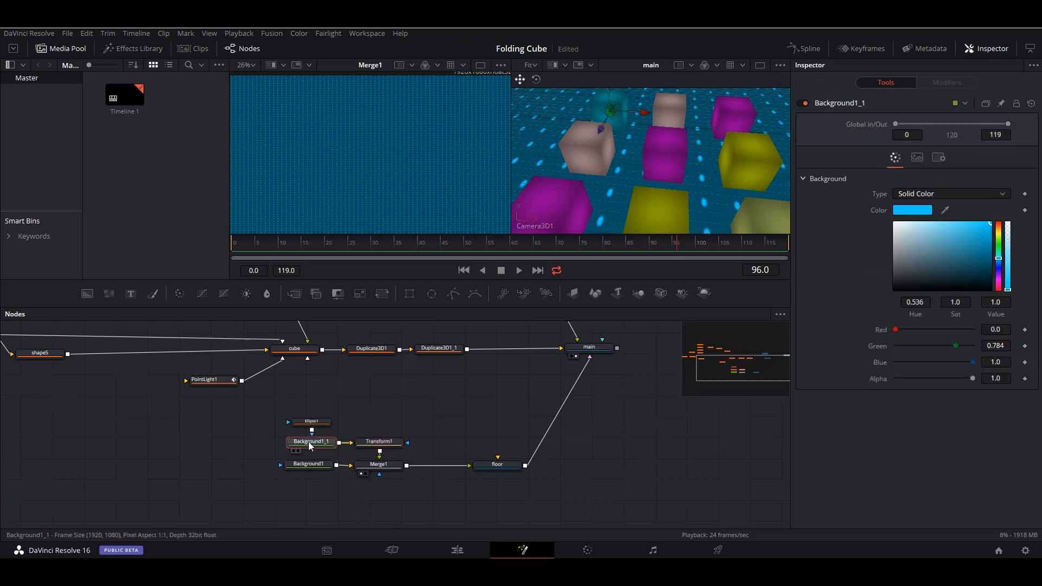
{"action": "left_click", "coordinate": [917, 158]}
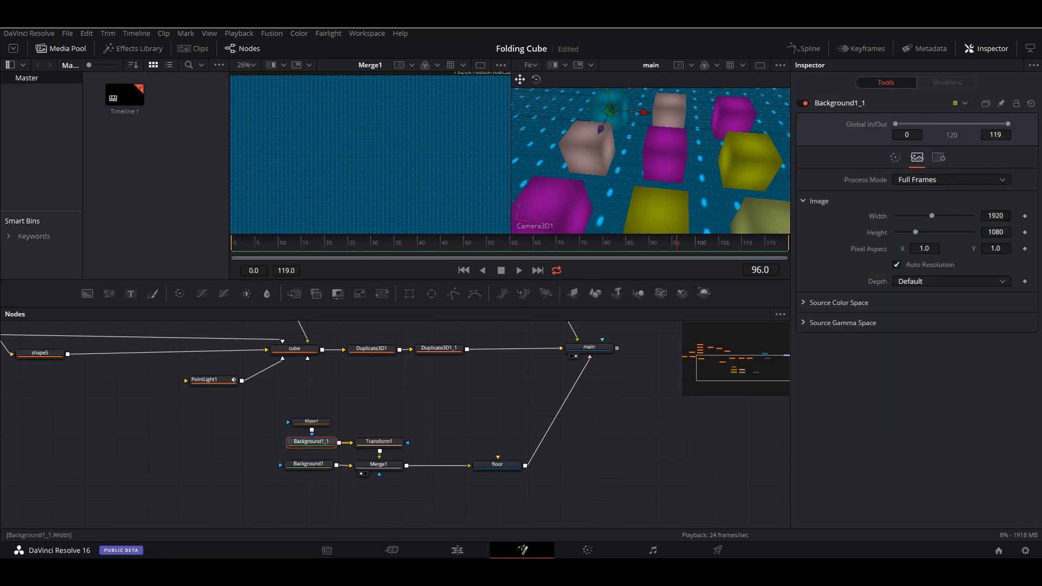
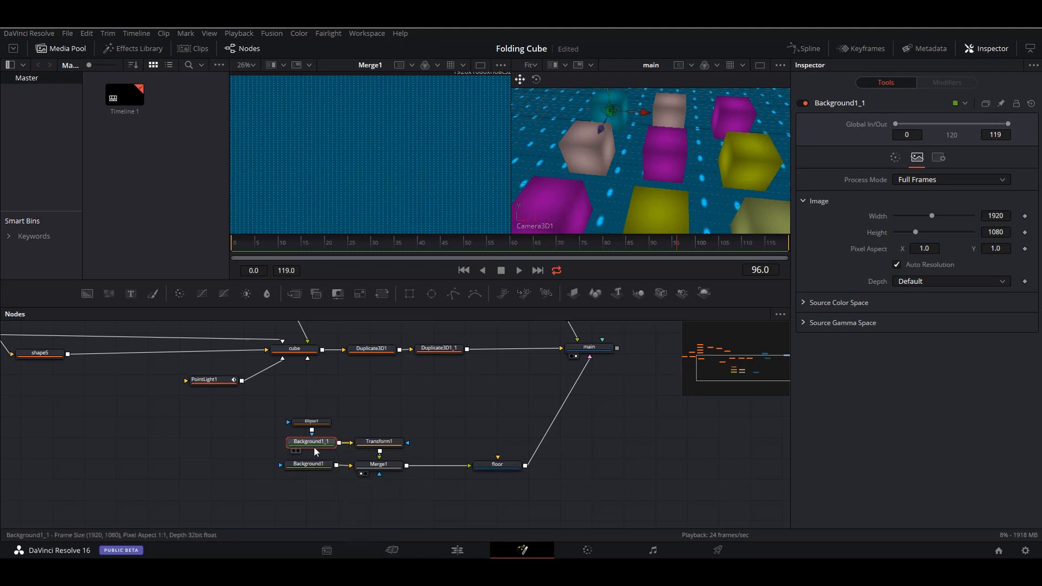
{"action": "left_click", "coordinate": [897, 265]}
{"action": "left_click", "coordinate": [1007, 216]}
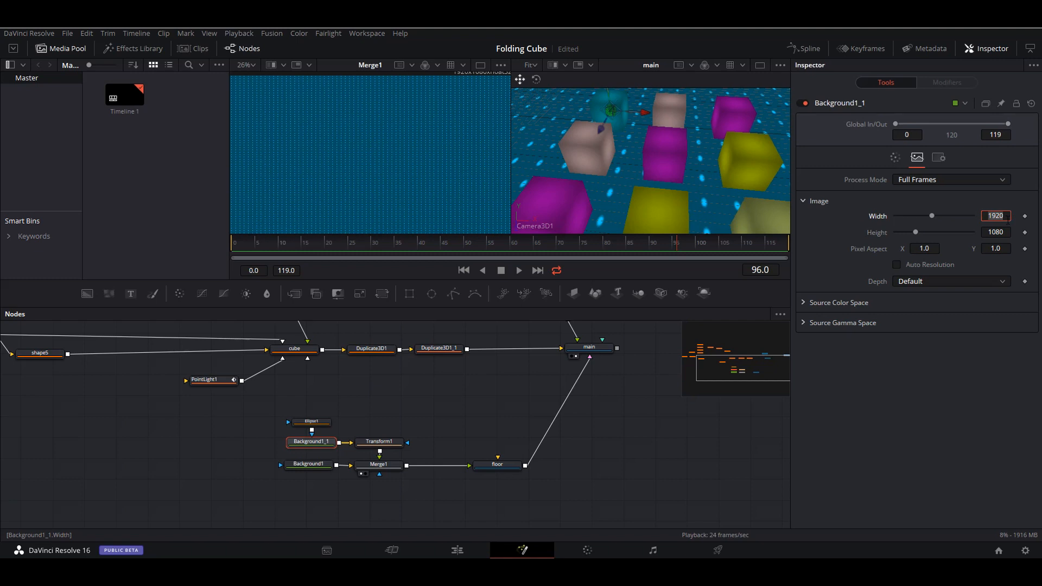
{"action": "type", "text": "500"}
{"action": "key", "text": "Tab"}
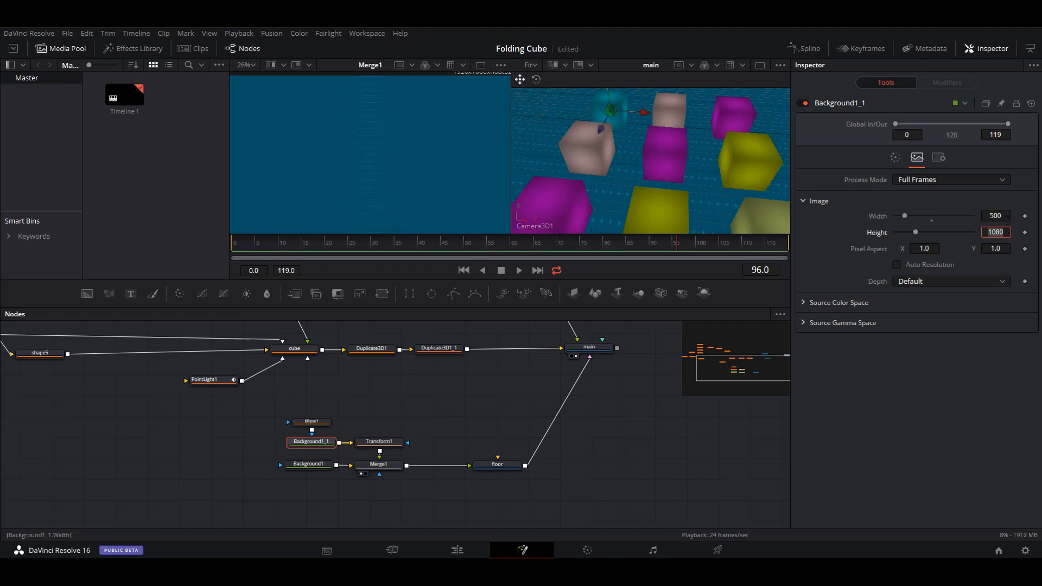
{"action": "type", "text": "500"}
{"action": "key", "text": "Tab"}
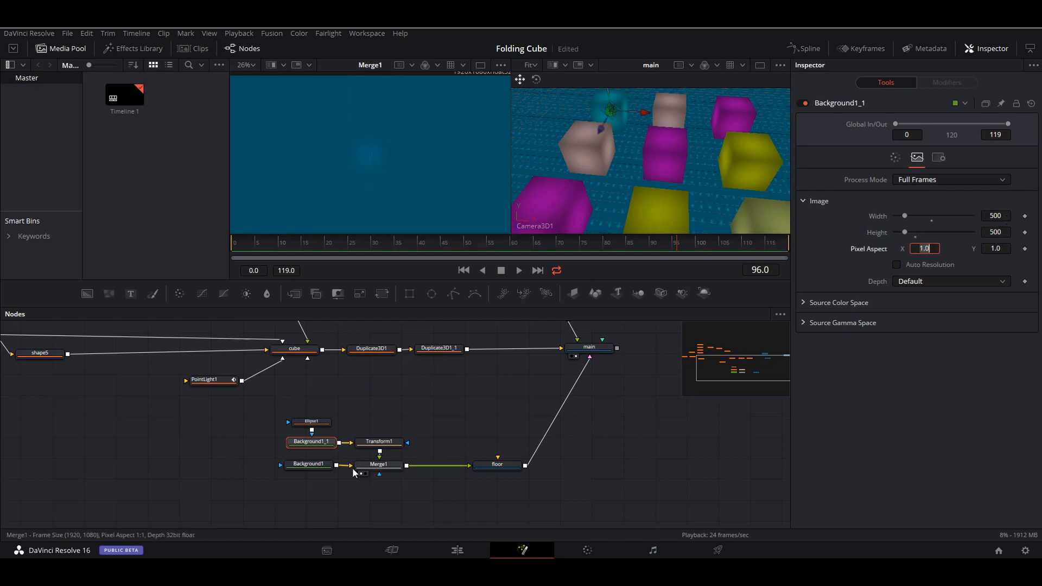
Turn off Auto Resolution for Background1 and set its image width and height to 500.
{"action": "left_click", "coordinate": [314, 466]}
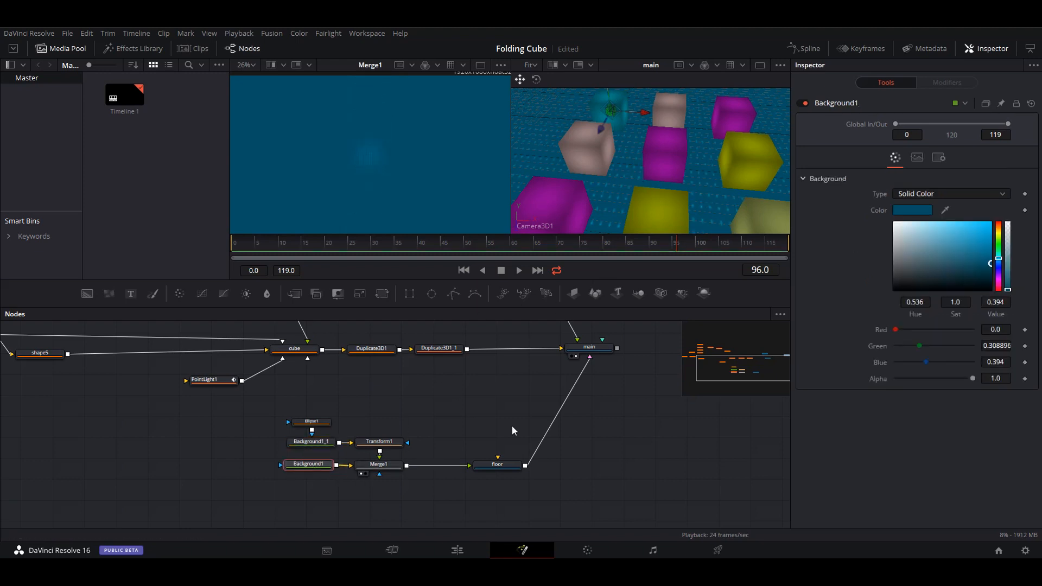
{"action": "left_click", "coordinate": [917, 158]}
{"action": "left_click", "coordinate": [898, 266]}
{"action": "left_click", "coordinate": [999, 216]}
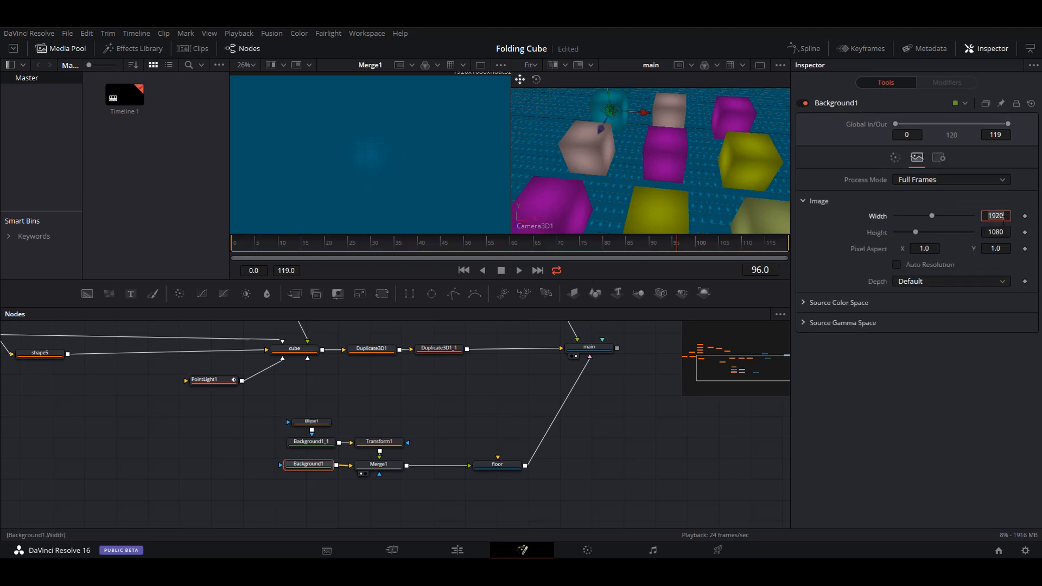
{"action": "type", "text": "500"}
{"action": "left_click", "coordinate": [1002, 232]}
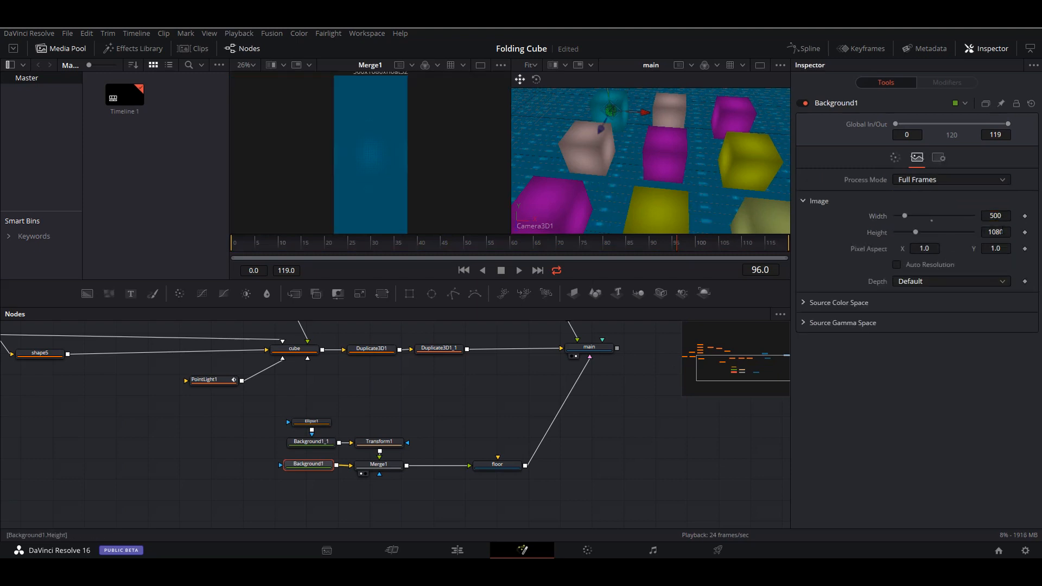
{"action": "type", "text": "500"}
{"action": "key", "text": "Tab"}
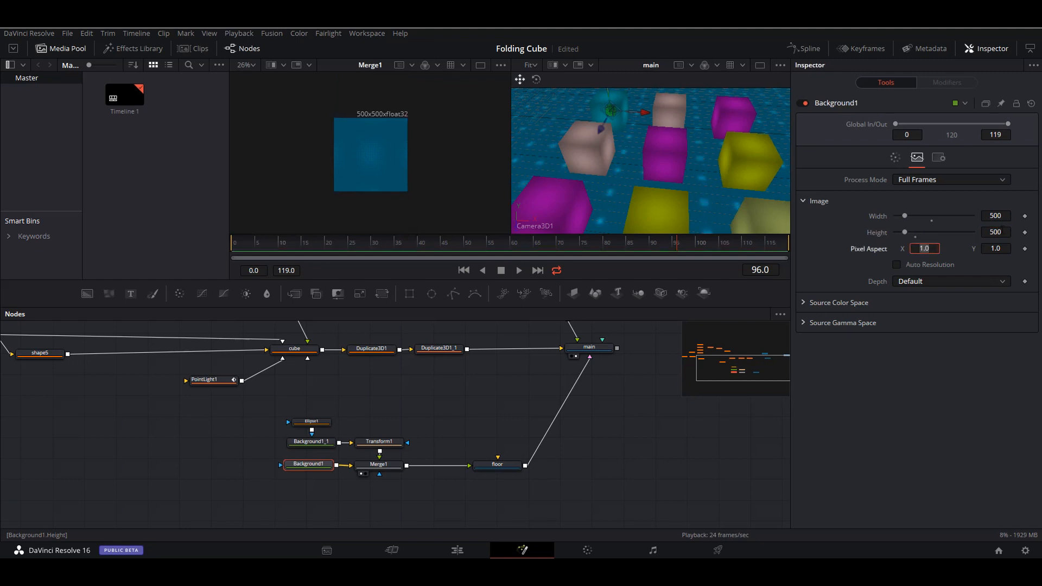
Show the main scene merge in the first viewer to examine the dotted floor.
{"action": "left_click", "coordinate": [311, 421]}
{"action": "left_click_drag", "start_coordinate": [588, 390], "coordinate": [559, 469]}
{"action": "left_click_drag", "start_coordinate": [564, 424], "coordinate": [422, 163]}
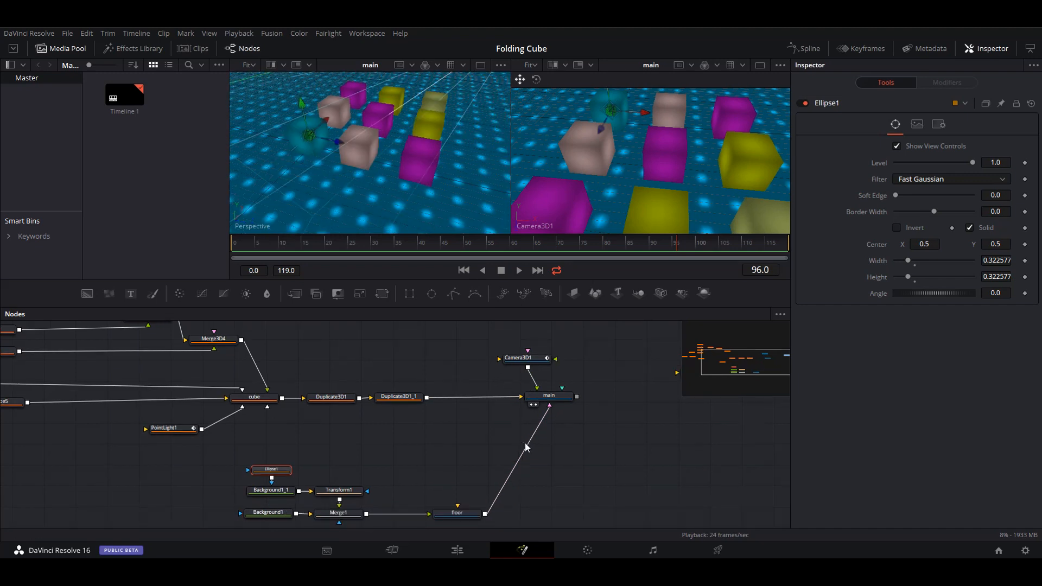
Add a Transform 3D node below the cube chain and connect Duplicate3D1_1's output to it.
{"action": "mouse_move", "coordinate": [578, 438]}
{"action": "left_mouse_down"}
{"action": "mouse_move", "coordinate": [568, 415]}
{"action": "mouse_move", "coordinate": [579, 428]}
{"action": "left_mouse_up"}
{"action": "left_click", "coordinate": [413, 420]}
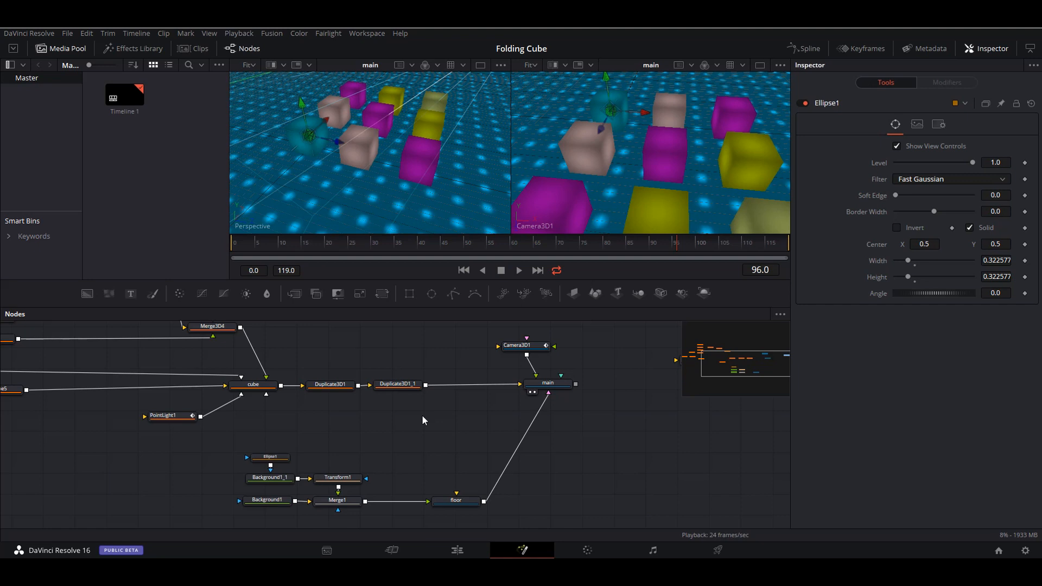
{"action": "key", "text": "shift+space"}
{"action": "type", "text": "Transform 3D"}
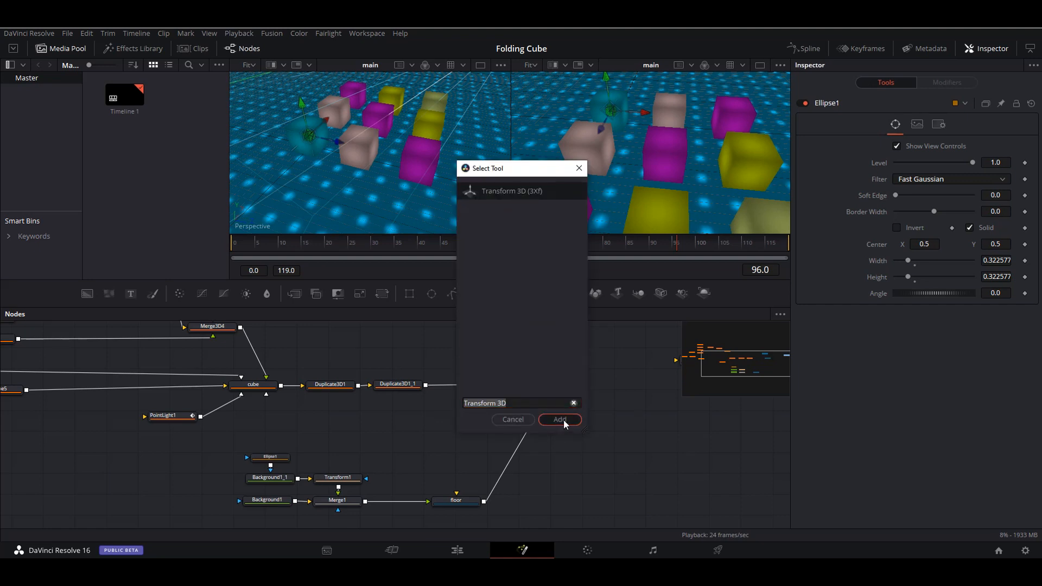
{"action": "left_click", "coordinate": [560, 420]}
{"action": "left_click_drag", "start_coordinate": [424, 417], "coordinate": [440, 422]}
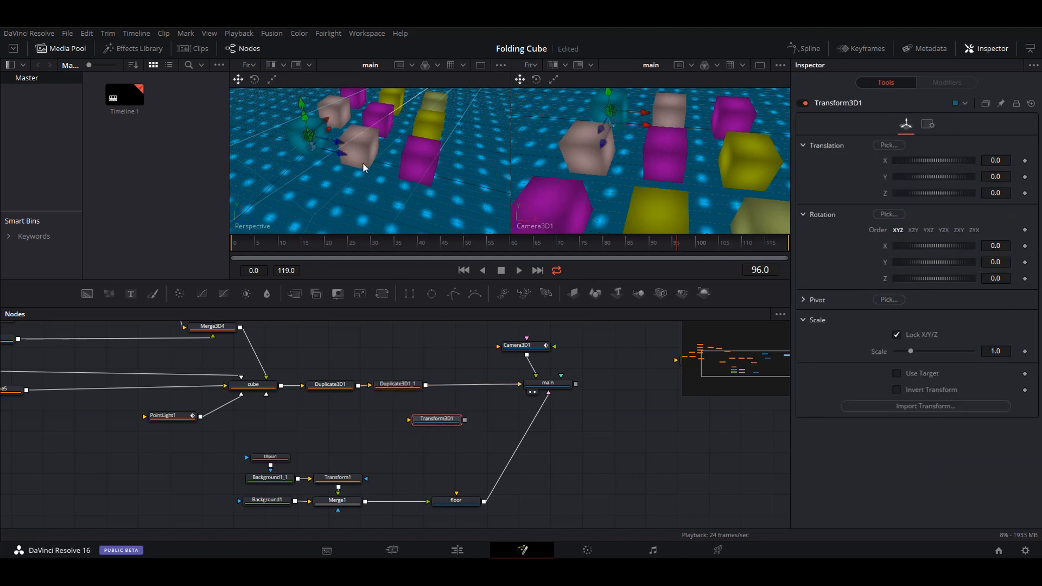
{"action": "left_click_drag", "start_coordinate": [426, 385], "coordinate": [450, 428]}
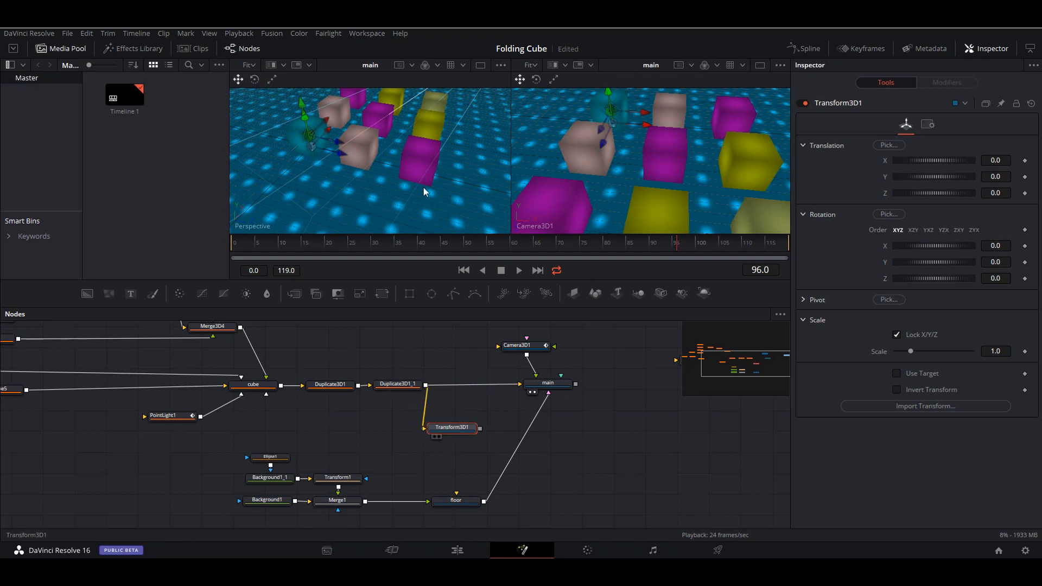
Connect Transform3D1 to the main merge and disconnect the floor from it.
{"action": "key", "text": "1"}
{"action": "left_click_drag", "start_coordinate": [503, 448], "coordinate": [421, 165]}
{"action": "left_click_drag", "start_coordinate": [478, 446], "coordinate": [496, 457]}
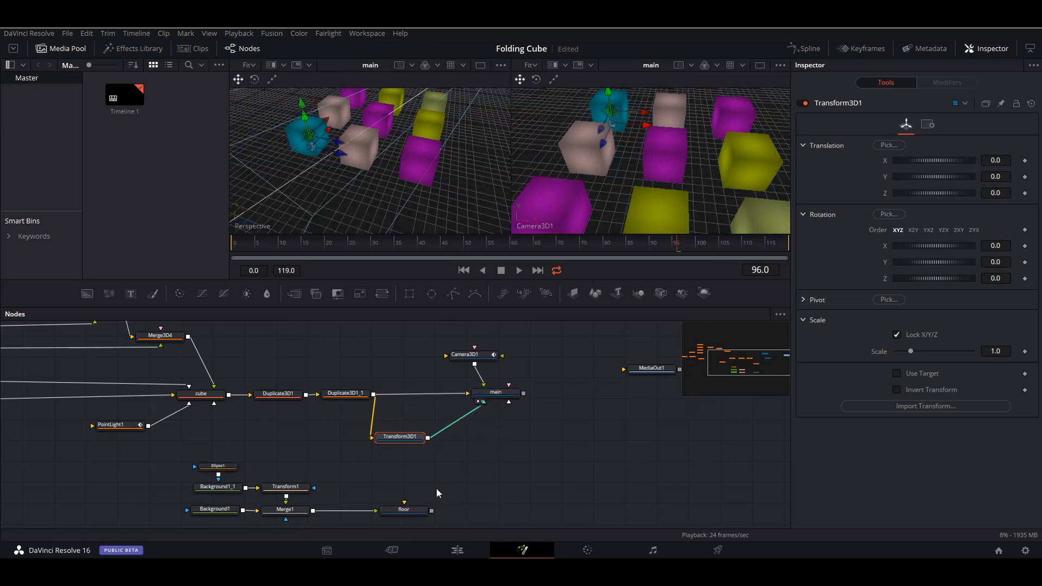
{"action": "left_click_drag", "start_coordinate": [408, 440], "coordinate": [420, 440]}
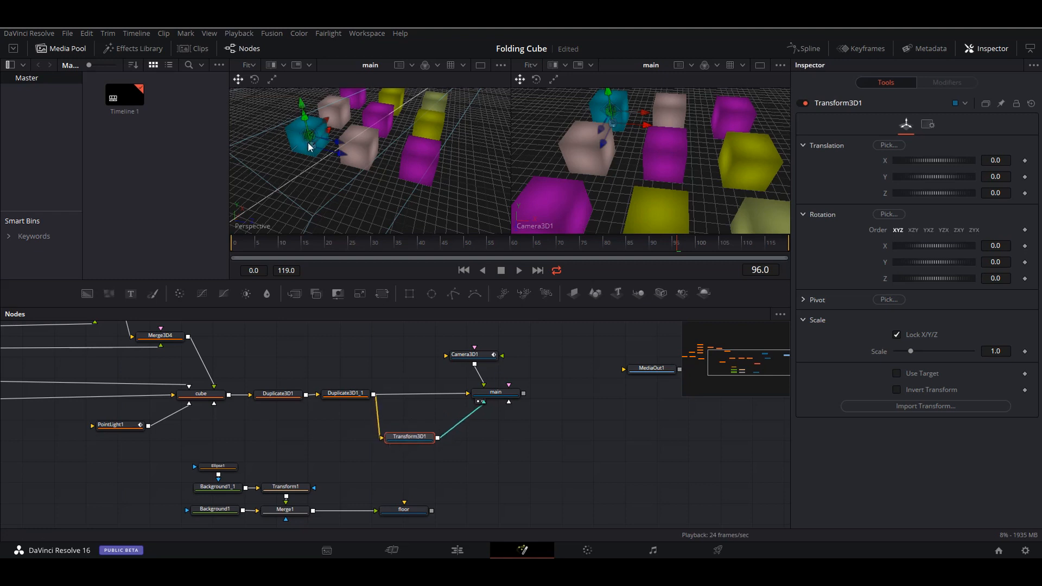
Unlock Transform3D1's scale axes, set its Y scale to -1.0 and compare it with Duplicate3D1_1 in the first viewer.
{"action": "left_click", "coordinate": [805, 319]}
{"action": "left_click", "coordinate": [805, 320]}
{"action": "left_click", "coordinate": [897, 335]}
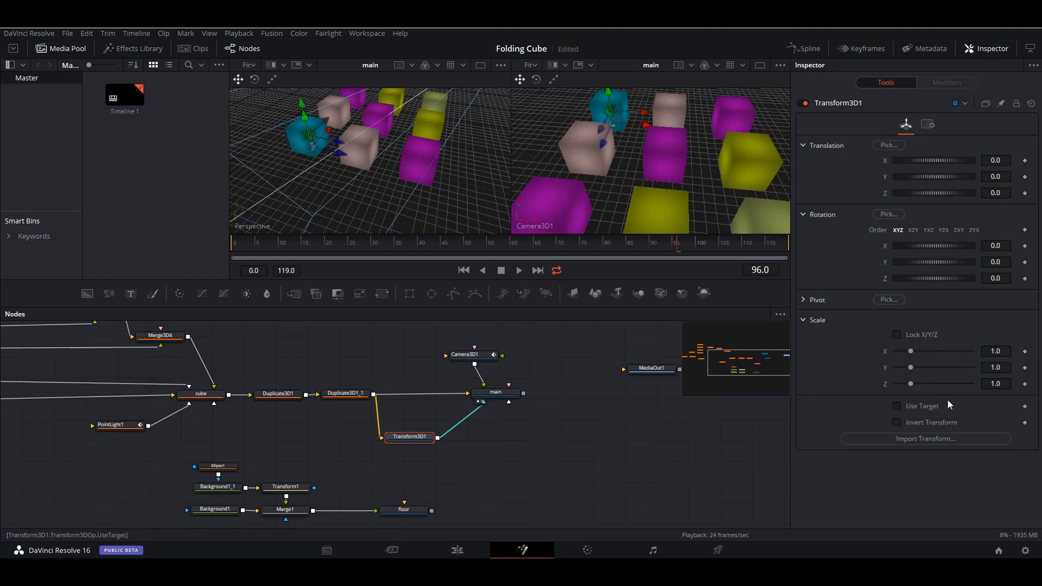
{"action": "left_click", "coordinate": [993, 367]}
{"action": "type", "text": "-"}
{"action": "key", "text": "Tab"}
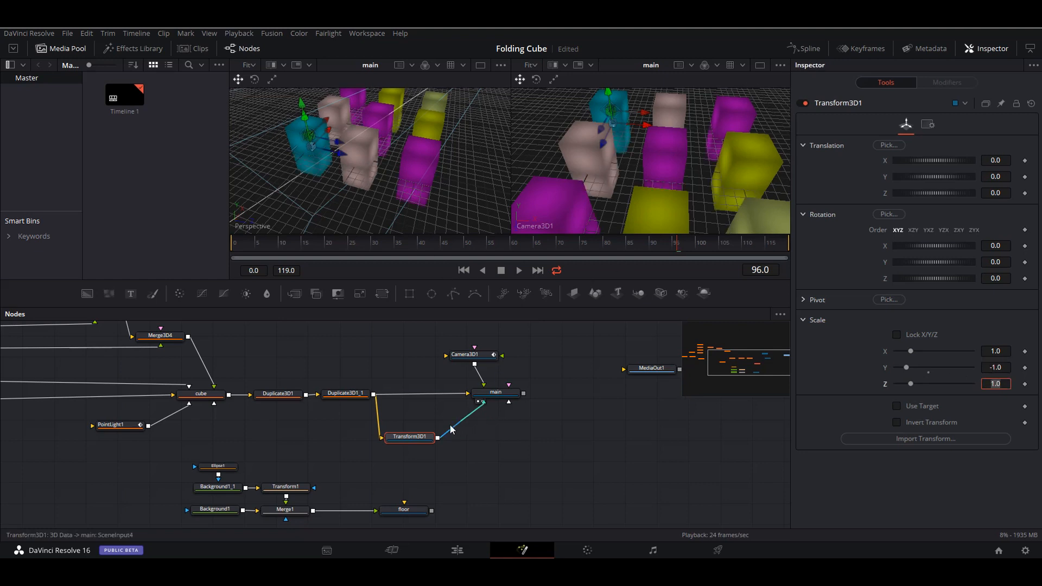
{"action": "left_click_drag", "start_coordinate": [418, 438], "coordinate": [416, 202]}
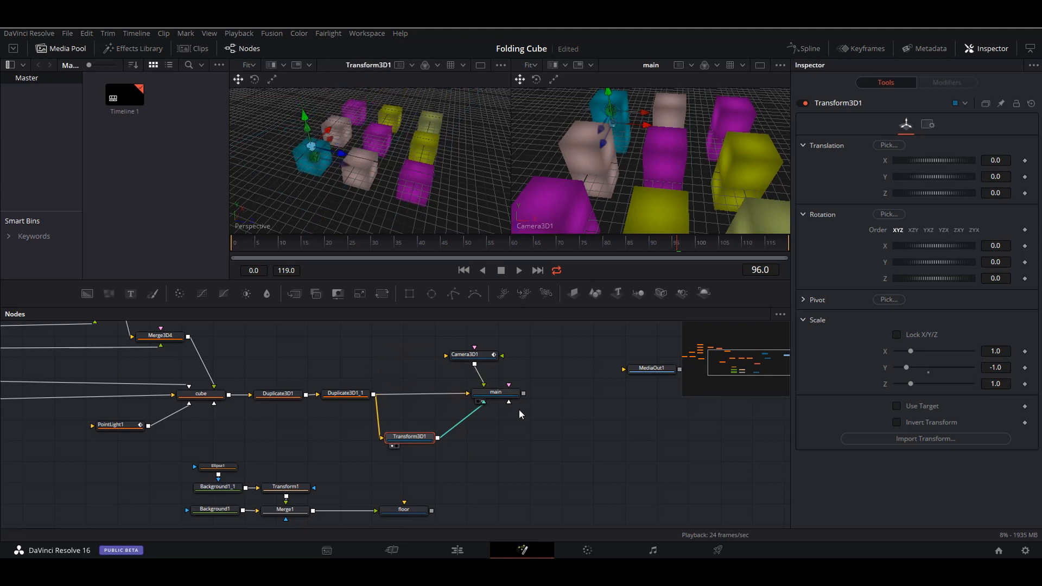
{"action": "left_click_drag", "start_coordinate": [345, 394], "coordinate": [370, 168]}
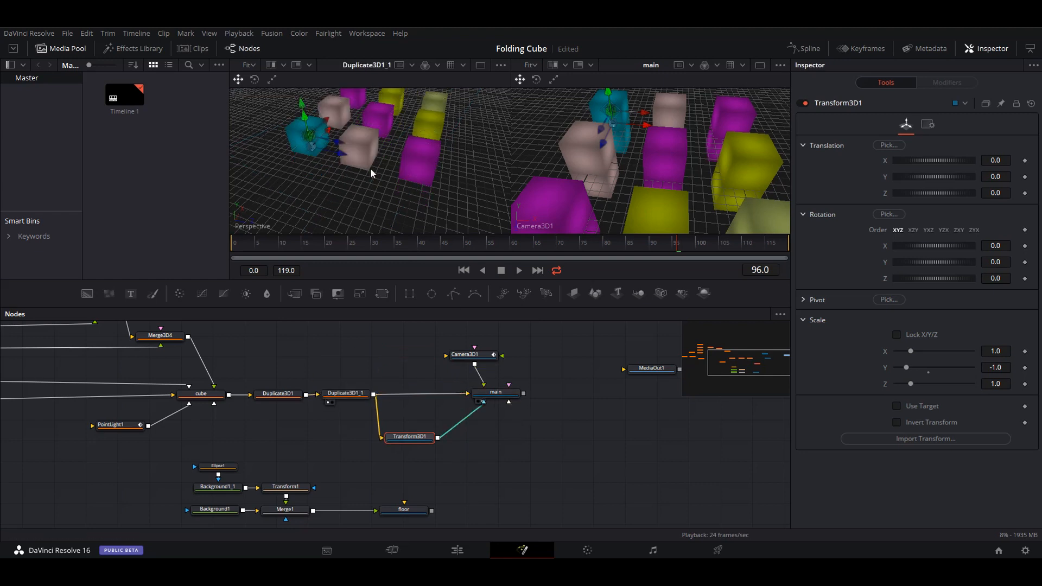
Show main in the first viewer, then combine Transform3D1 and the floor in a new Merge 3D that feeds main instead.
{"action": "left_click_drag", "start_coordinate": [495, 393], "coordinate": [441, 194]}
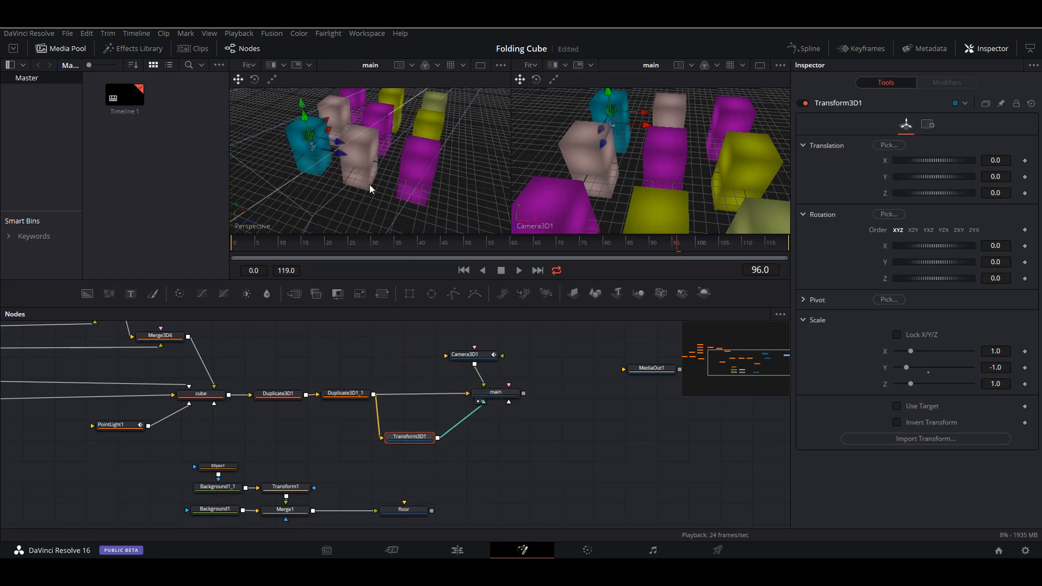
{"action": "scroll", "coordinate": [491, 410], "scroll_direction": "down", "scroll_amount": 2}
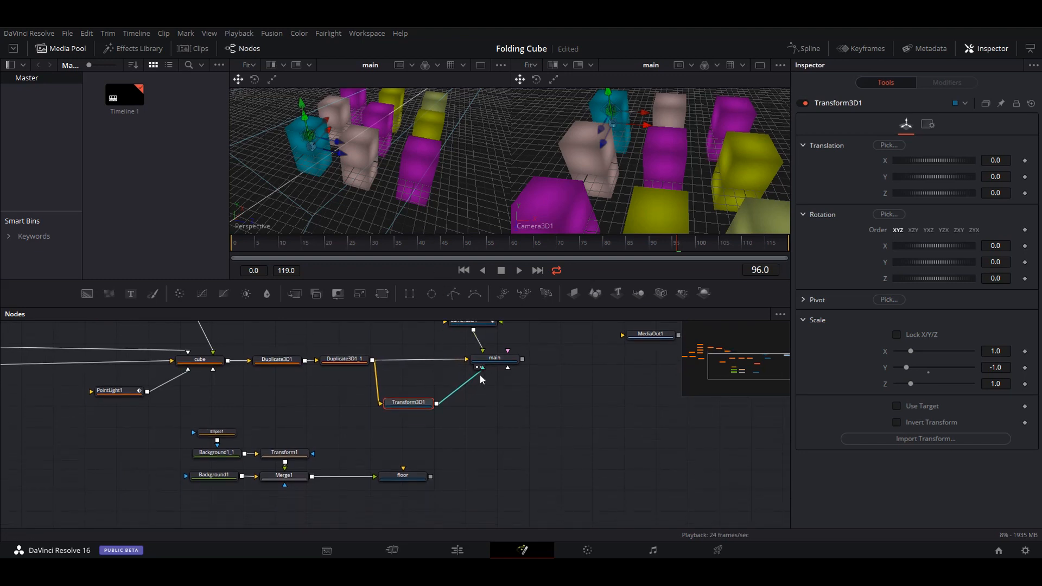
{"action": "left_click_drag", "start_coordinate": [476, 379], "coordinate": [429, 477]}
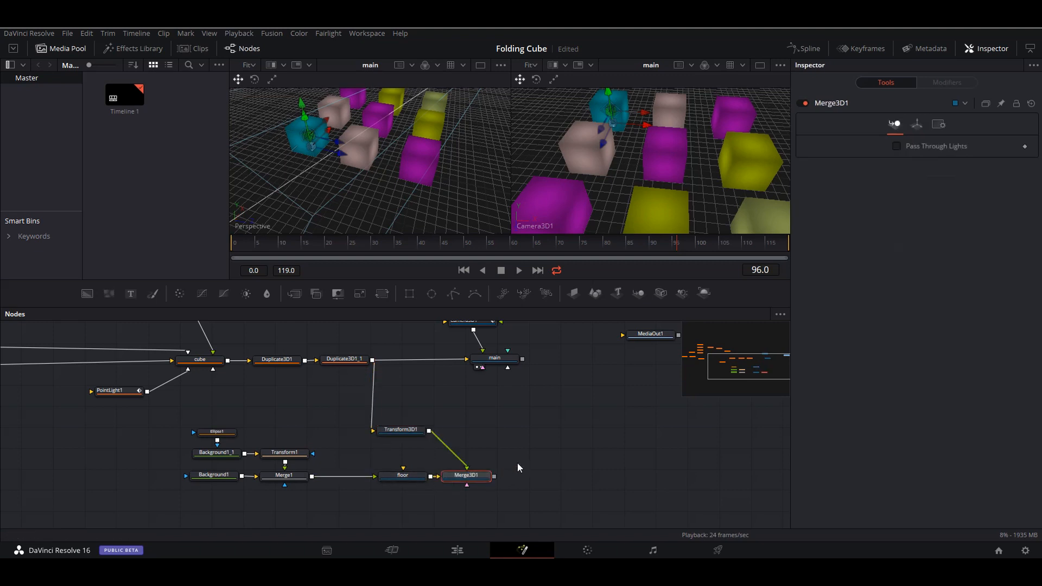
{"action": "left_click_drag", "start_coordinate": [494, 477], "coordinate": [506, 361]}
{"action": "scroll", "coordinate": [612, 441], "scroll_direction": "up", "scroll_amount": 2}
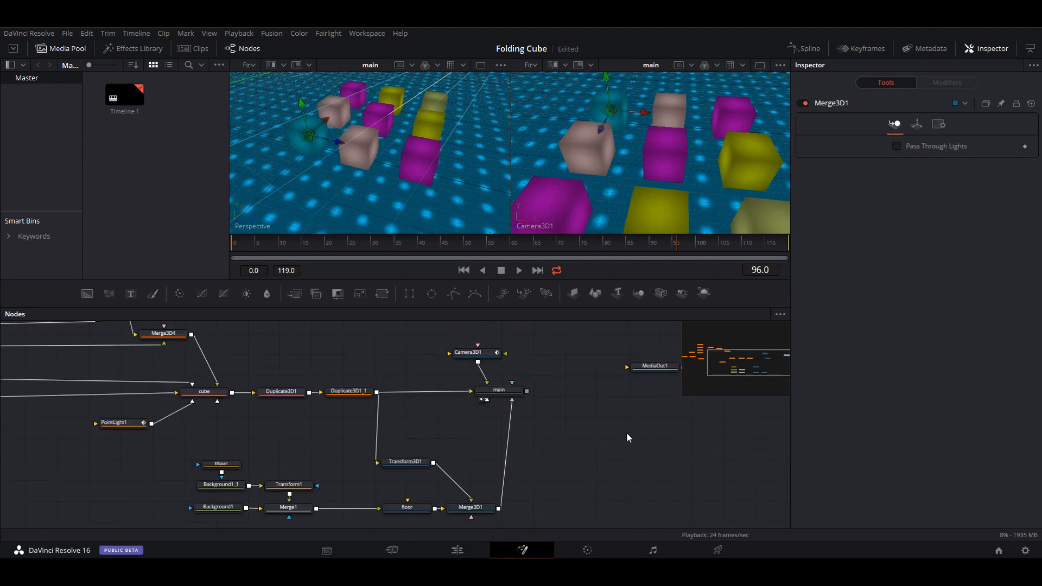
{"action": "left_click_drag", "start_coordinate": [567, 459], "coordinate": [602, 400]}
Select the floor and set the first viewer to show controls for the active tool only.
{"action": "left_click_drag", "start_coordinate": [438, 405], "coordinate": [437, 412]}
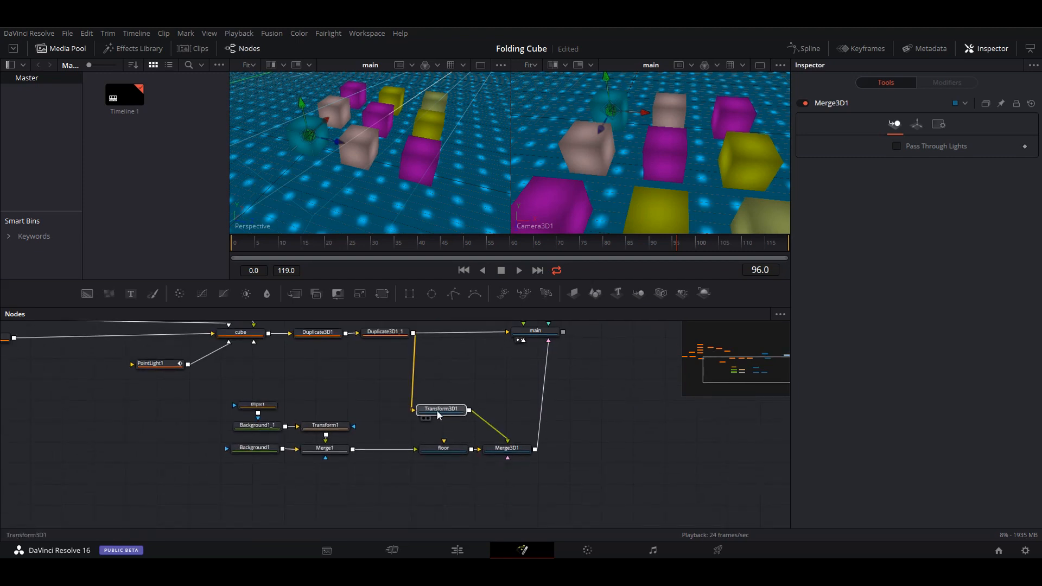
{"action": "left_click", "coordinate": [449, 451]}
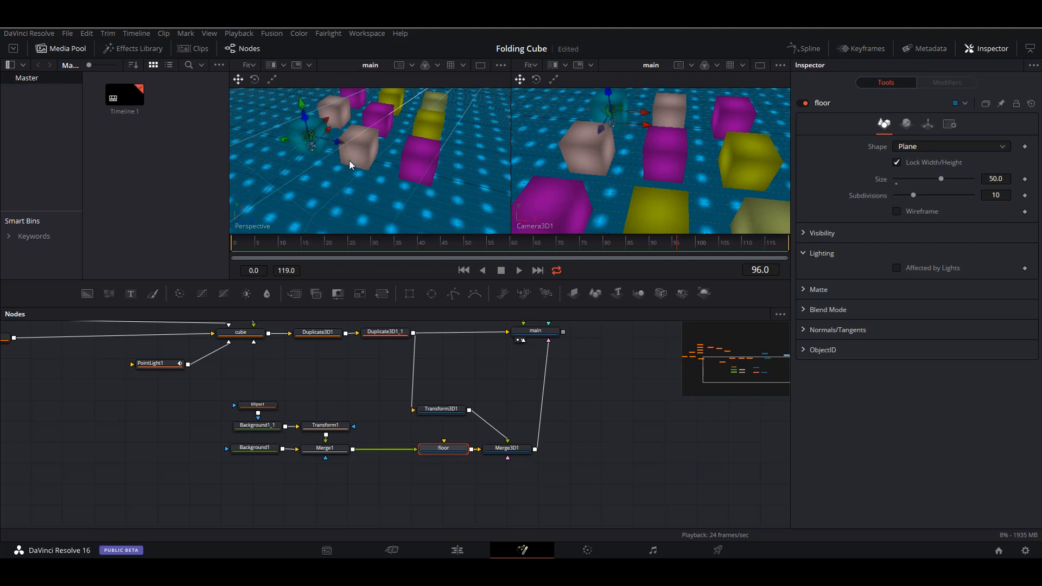
{"action": "right_click", "coordinate": [400, 171]}
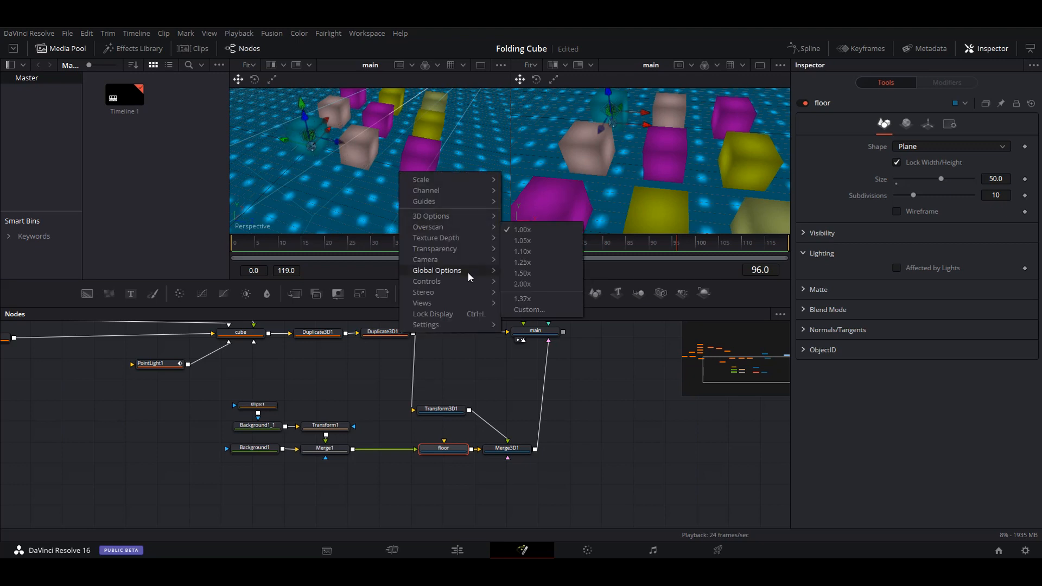
{"action": "mouse_move", "coordinate": [457, 285]}
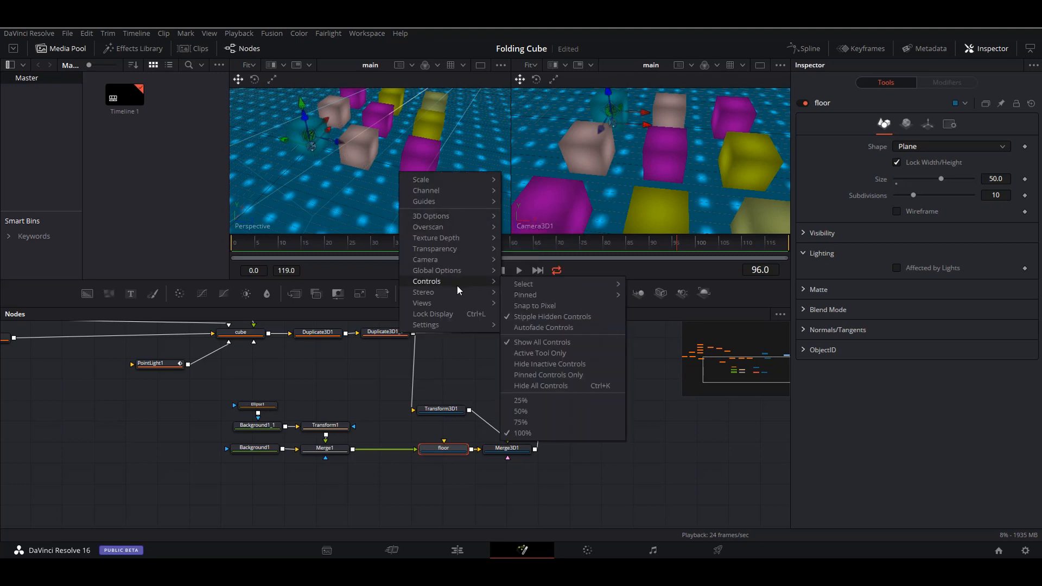
{"action": "left_click", "coordinate": [546, 354]}
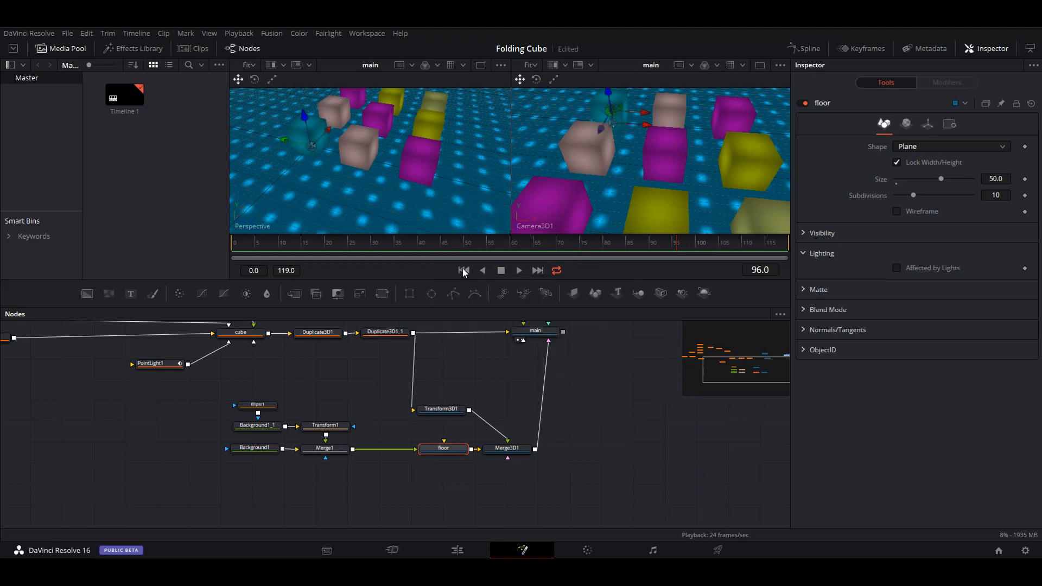
Try lowering the floor plane below the cubes in the first viewer and undo the move.
{"action": "left_click", "coordinate": [443, 412]}
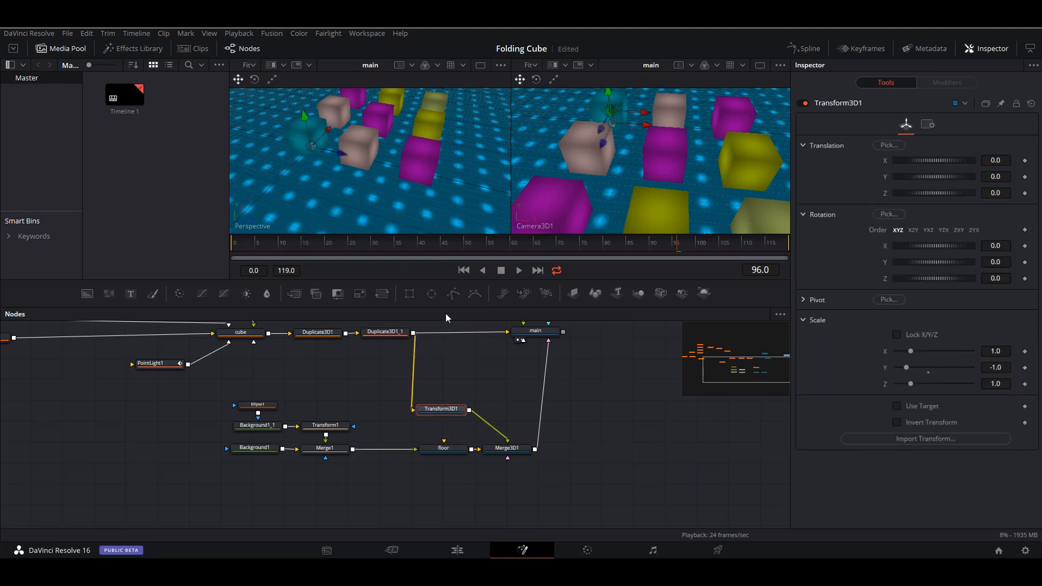
{"action": "left_click", "coordinate": [452, 450]}
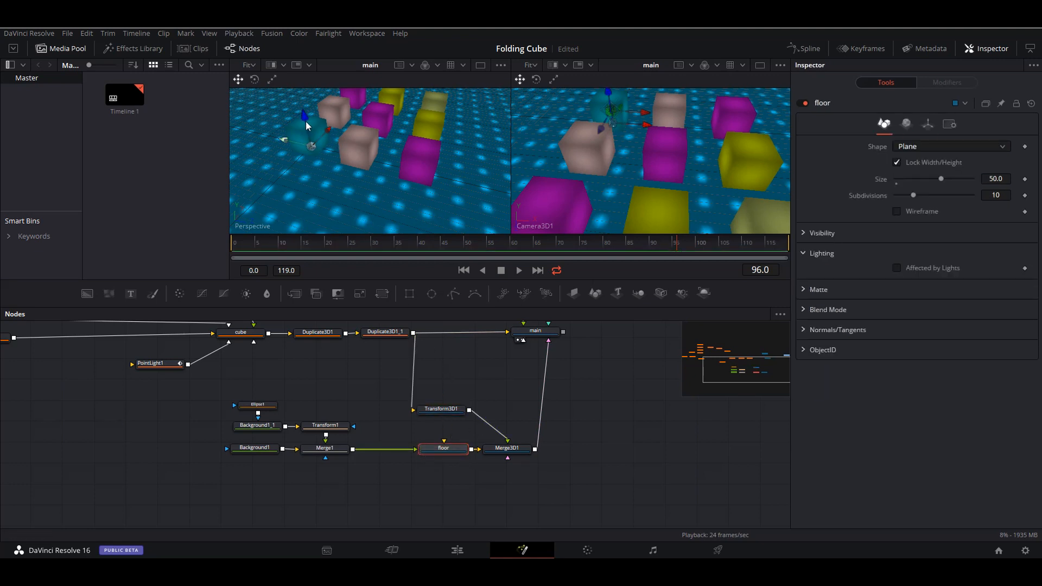
{"action": "left_click_drag", "start_coordinate": [305, 122], "coordinate": [312, 163]}
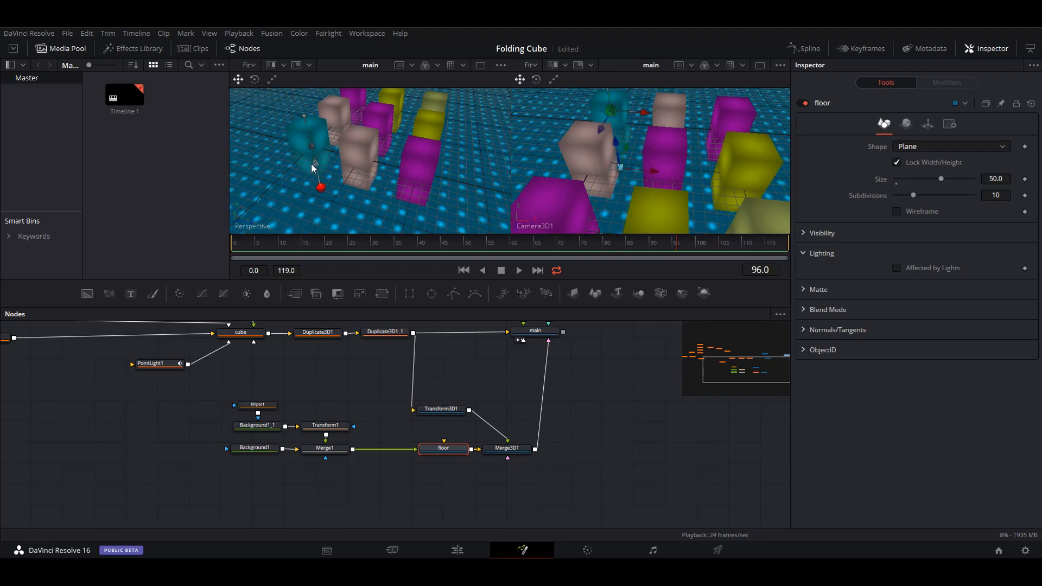
{"action": "key", "text": "ctrl+z"}
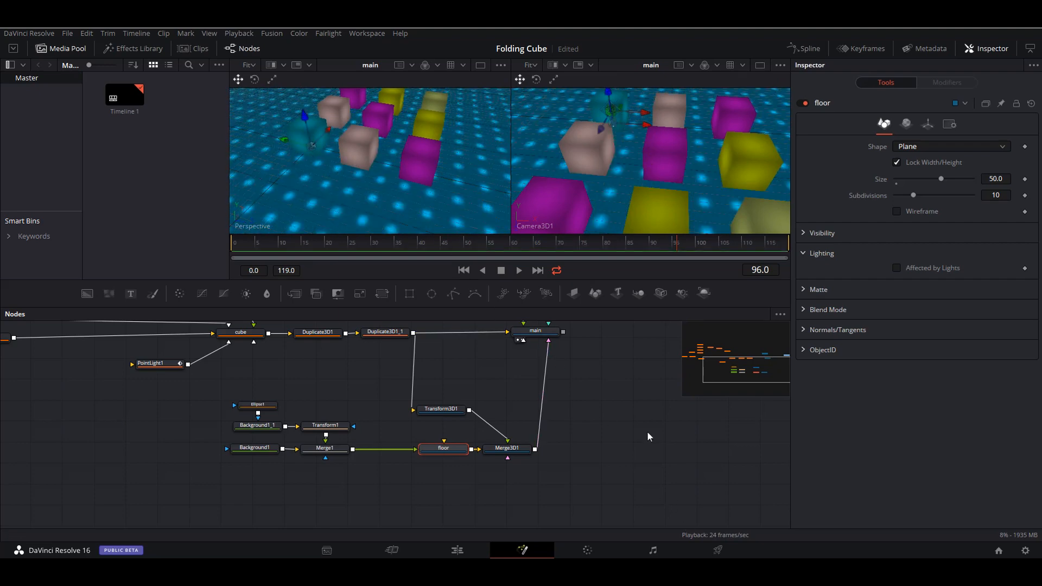
Reduce the alpha of the floor's diffuse material to 0.641 and save the project.
{"action": "left_click_drag", "start_coordinate": [583, 437], "coordinate": [572, 444]}
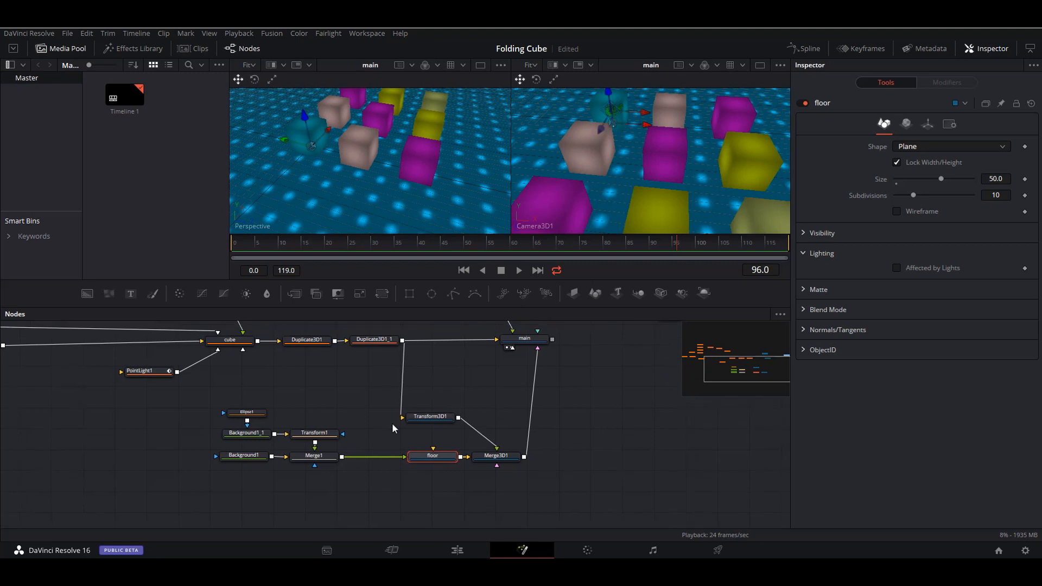
{"action": "left_click_drag", "start_coordinate": [437, 420], "coordinate": [441, 427]}
{"action": "left_click", "coordinate": [438, 458]}
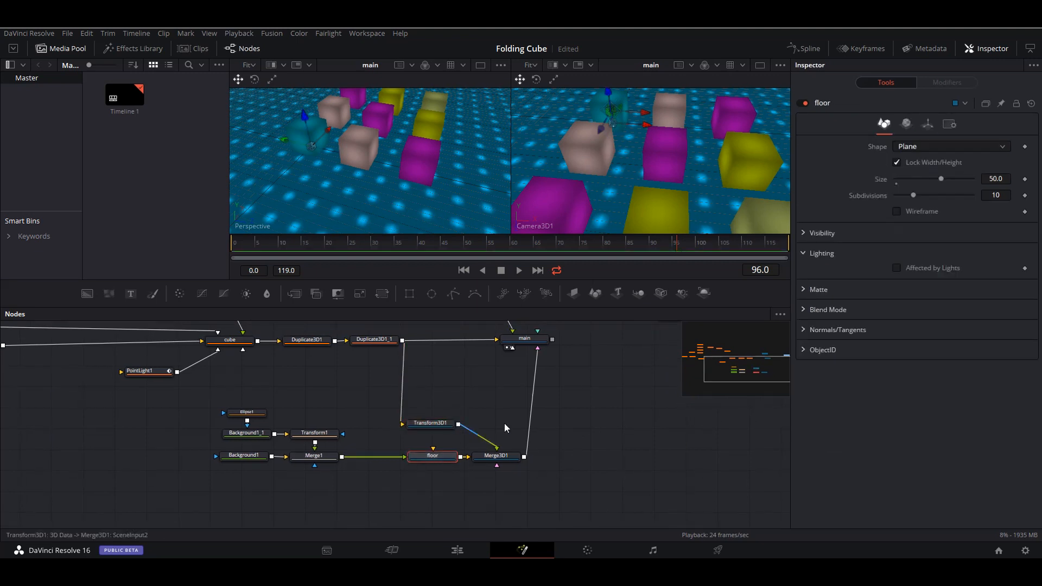
{"action": "left_click", "coordinate": [908, 124]}
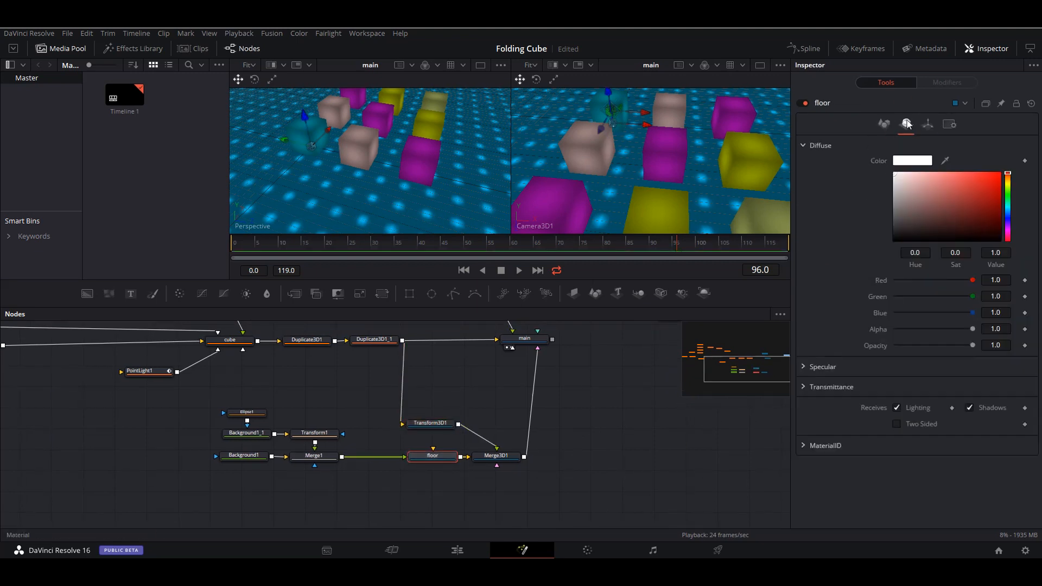
{"action": "left_click_drag", "start_coordinate": [973, 329], "coordinate": [946, 336]}
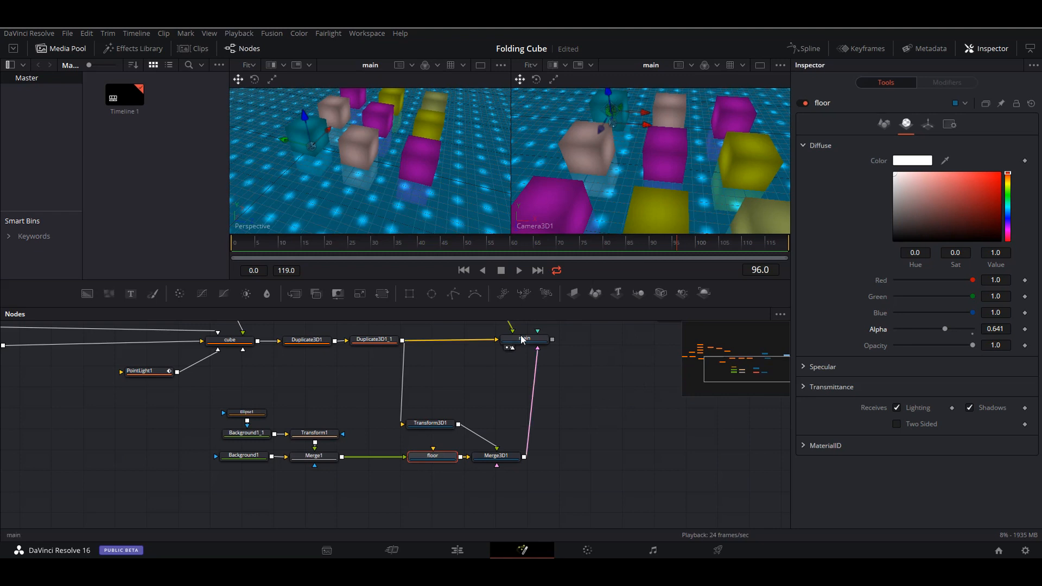
{"action": "key", "text": "ctrl+s"}
Go to frame 28 and examine where the unfolded cube faces lie on the floor.
{"action": "left_click_drag", "start_coordinate": [564, 414], "coordinate": [541, 415]}
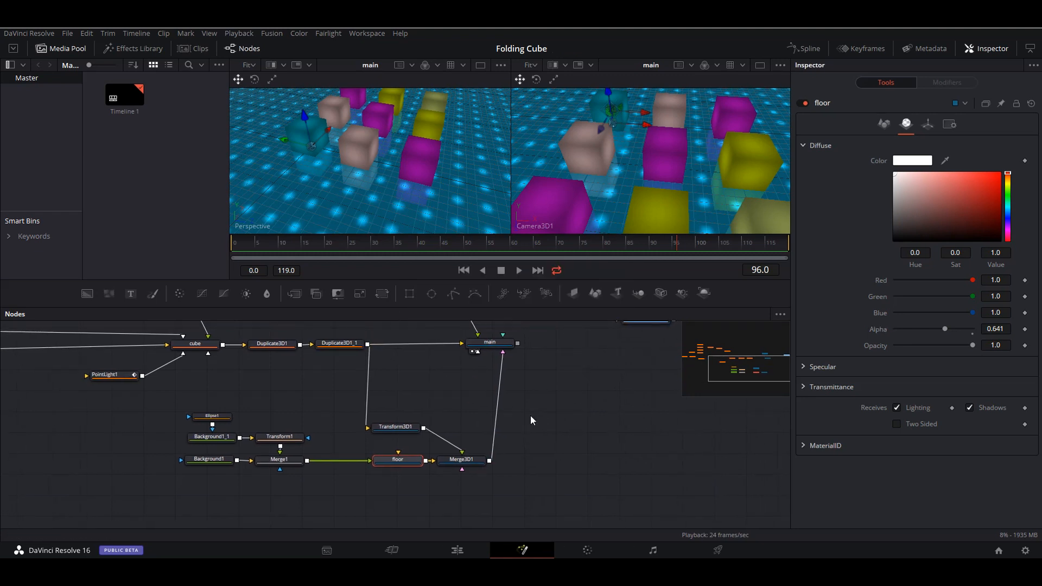
{"action": "left_click", "coordinate": [343, 244]}
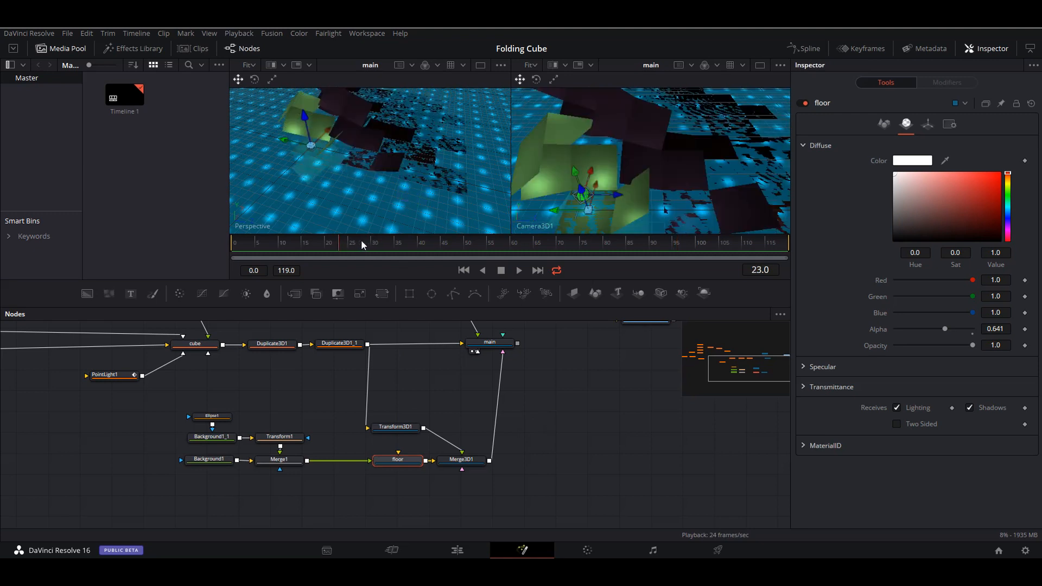
{"action": "left_click", "coordinate": [363, 245]}
{"action": "left_click_drag", "start_coordinate": [421, 148], "coordinate": [369, 198]}
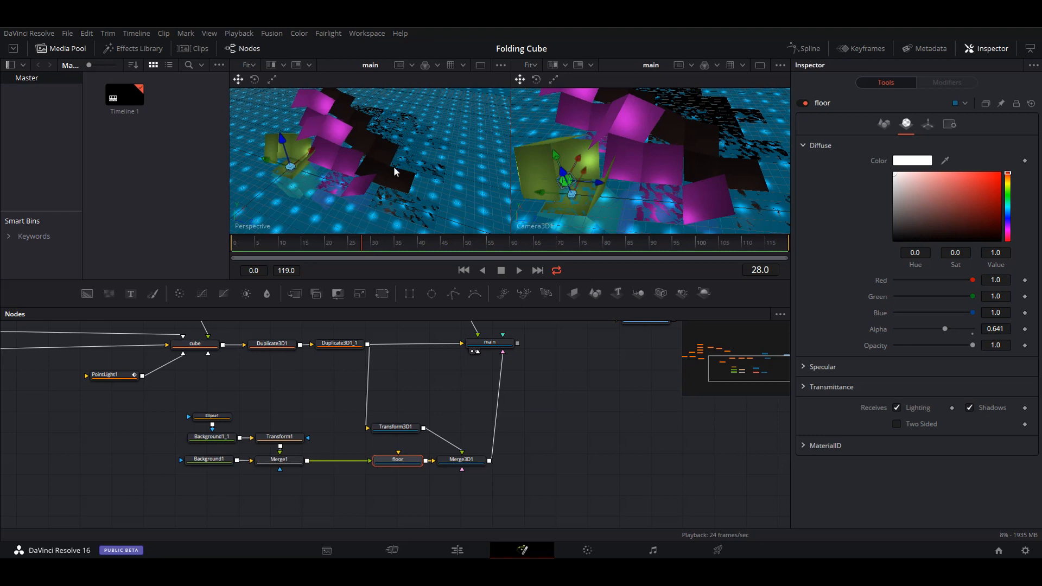
{"action": "left_click_drag", "start_coordinate": [430, 172], "coordinate": [423, 161]}
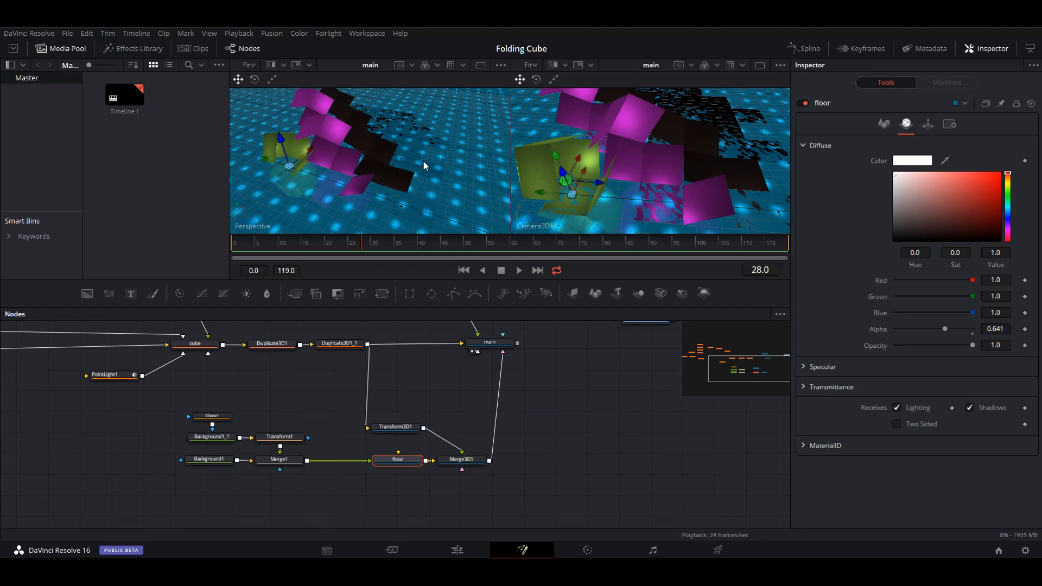
Set the Y translation of Merge3D1 to -0.01 and play the animation from the start.
{"action": "left_click", "coordinate": [462, 460]}
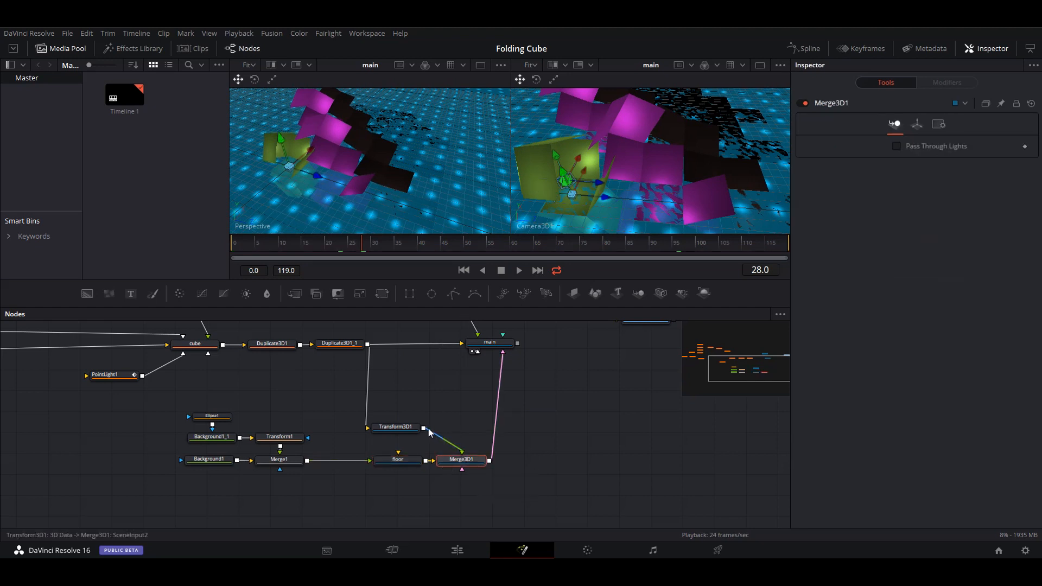
{"action": "left_click_drag", "start_coordinate": [398, 433], "coordinate": [398, 439]}
{"action": "left_click", "coordinate": [398, 439]}
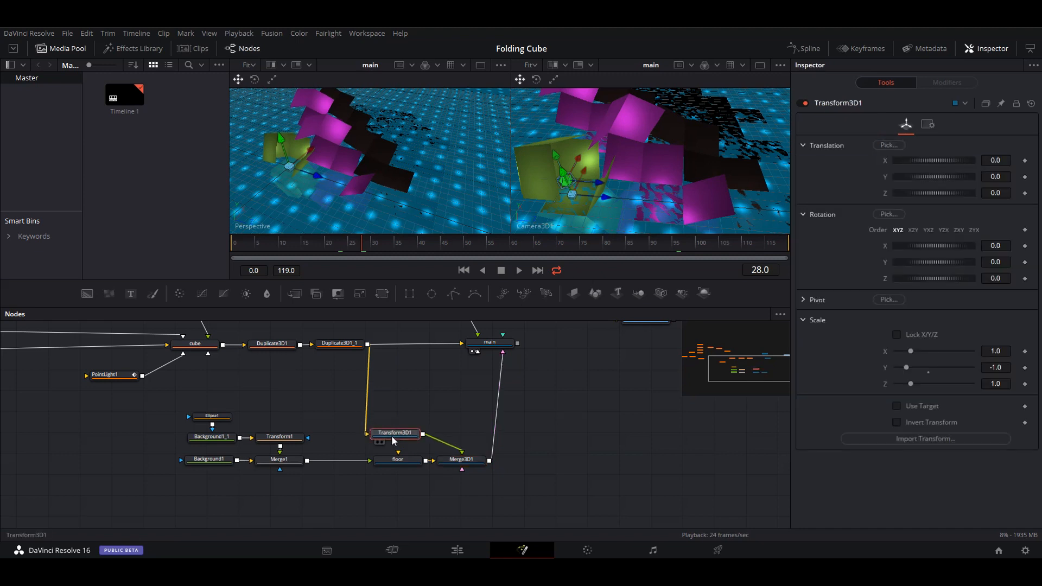
{"action": "left_click", "coordinate": [461, 460]}
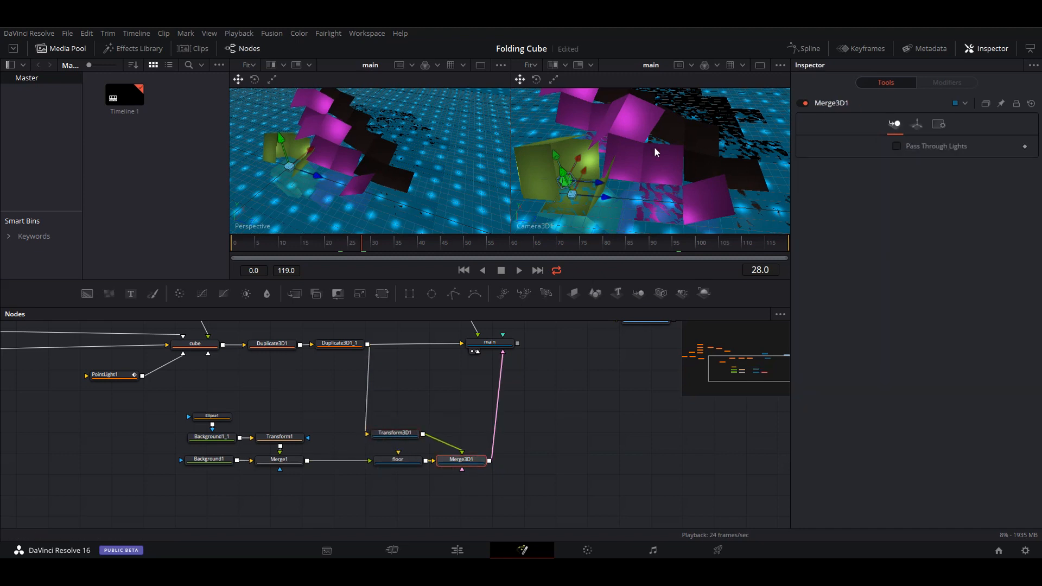
{"action": "left_click", "coordinate": [917, 124]}
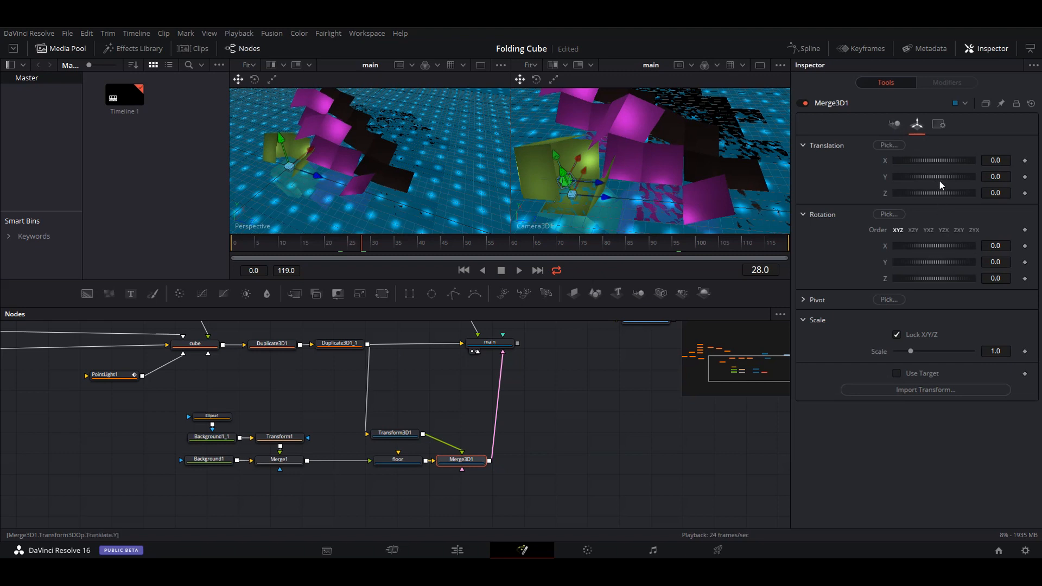
{"action": "left_click", "coordinate": [996, 177]}
{"action": "type", "text": "-0.01"}
{"action": "key", "text": "Tab"}
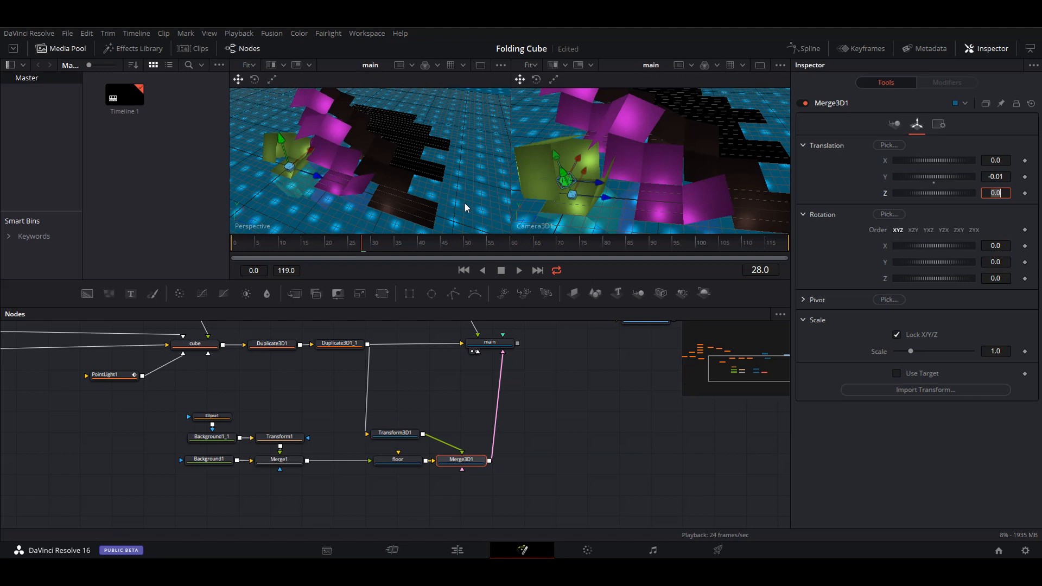
{"action": "left_click", "coordinate": [463, 270]}
{"action": "left_click", "coordinate": [517, 271]}
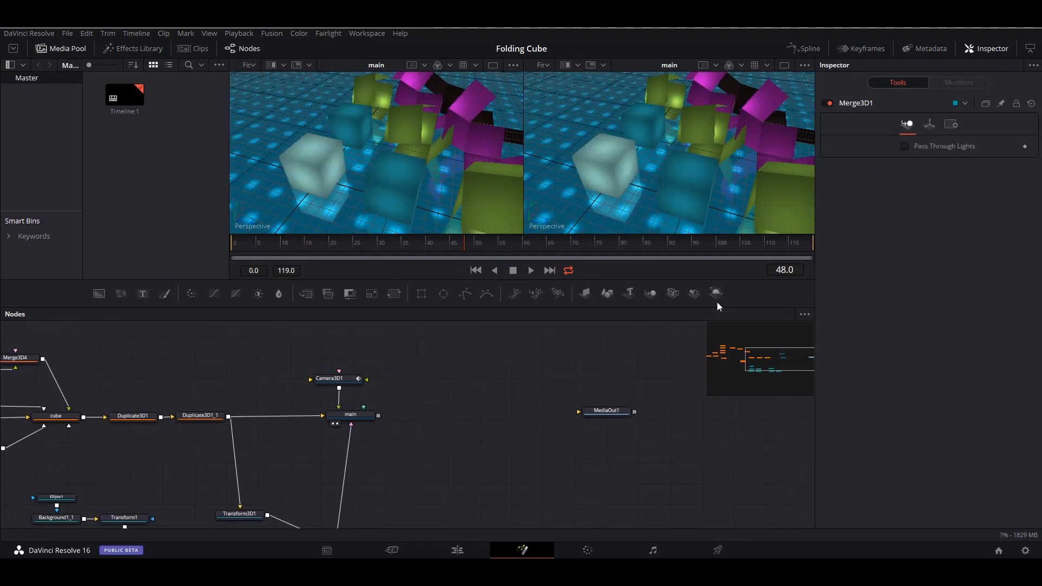
Add a Renderer 3D node, connect main to its input and show it in the second viewer.
{"action": "left_click", "coordinate": [717, 293]}
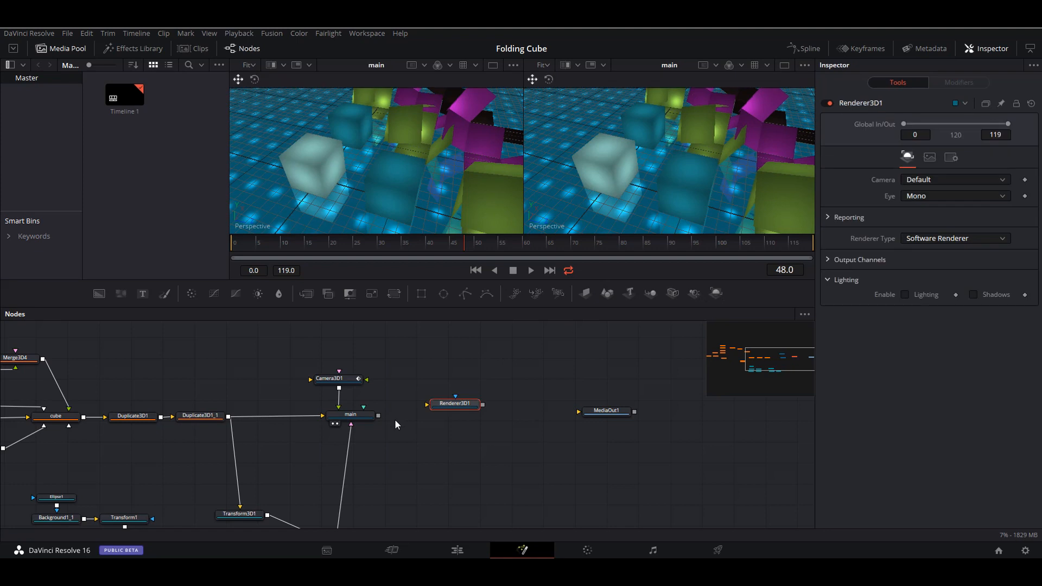
{"action": "left_click_drag", "start_coordinate": [379, 416], "coordinate": [490, 415]}
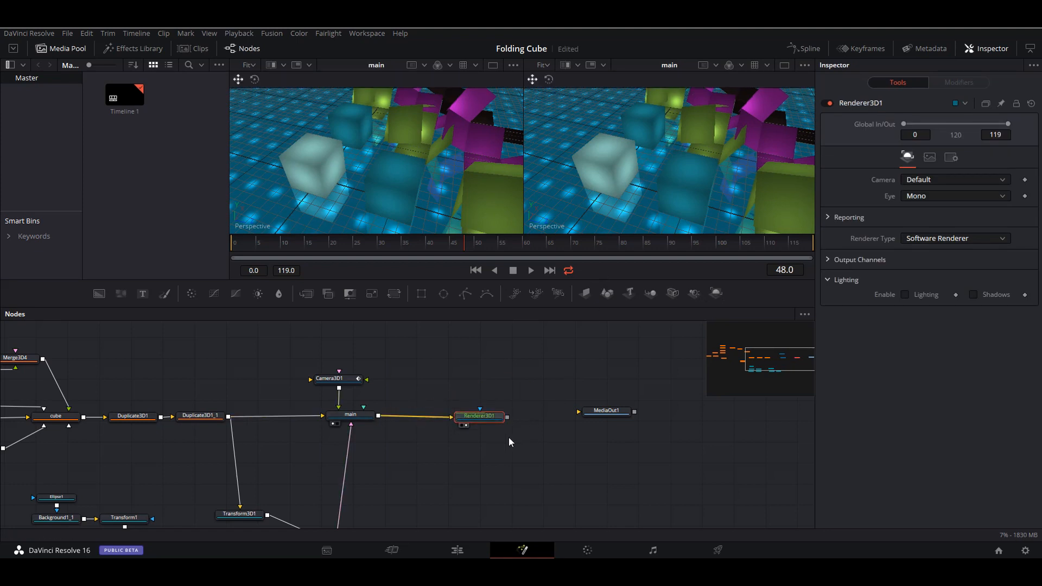
{"action": "key", "text": "2"}
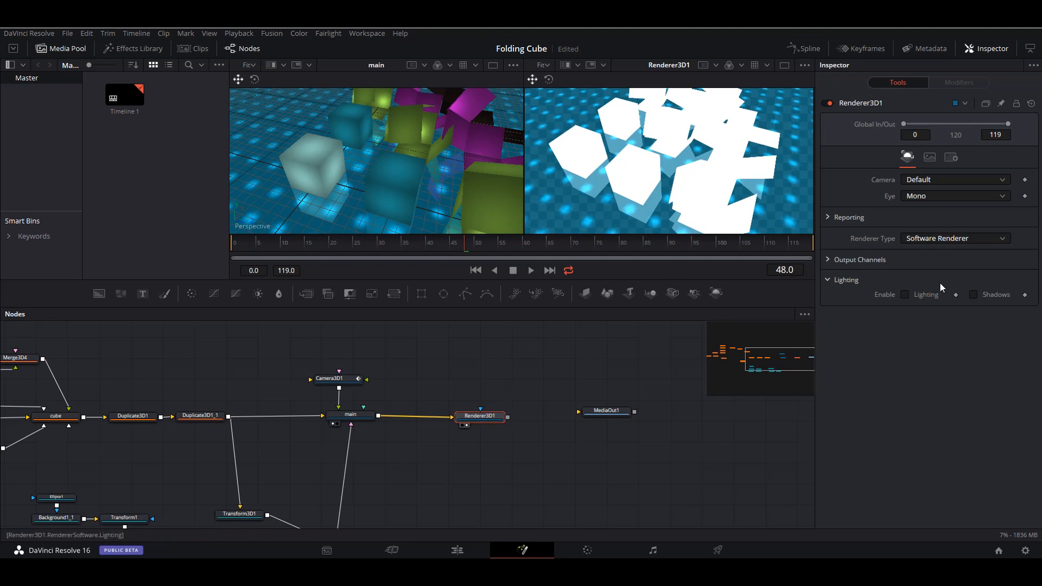
Enable lighting in Renderer3D1 and turn off the checker underlay in the second viewer.
{"action": "left_click", "coordinate": [905, 294]}
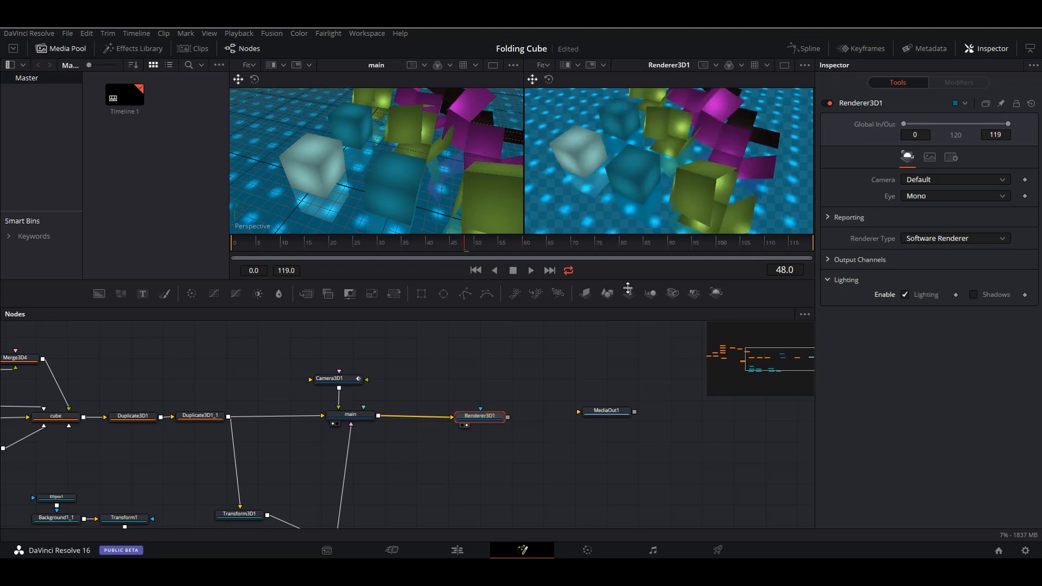
{"action": "mouse_move", "coordinate": [541, 408]}
{"action": "left_mouse_down"}
{"action": "mouse_move", "coordinate": [541, 440]}
{"action": "mouse_move", "coordinate": [561, 412]}
{"action": "left_mouse_up"}
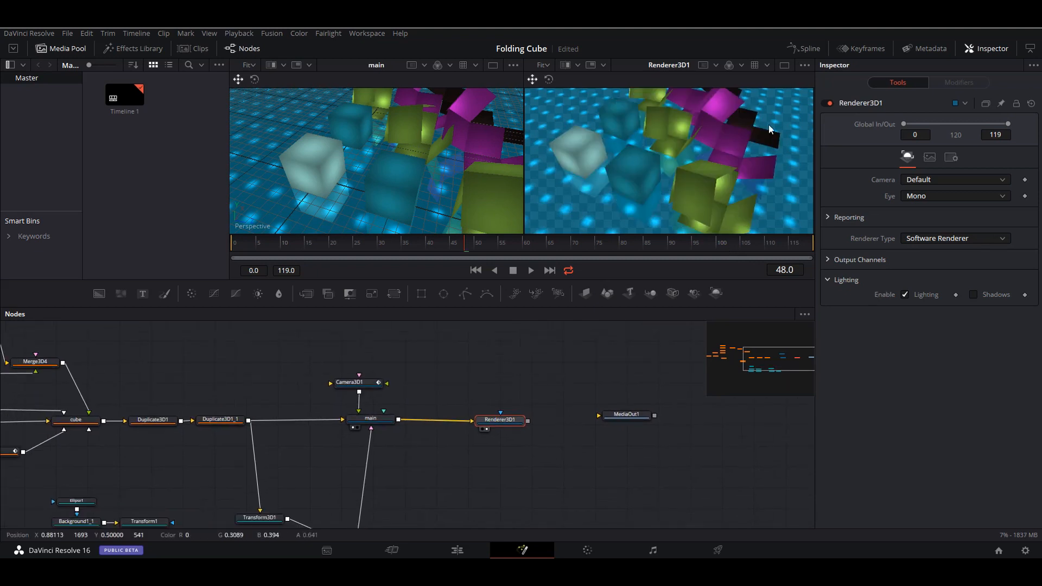
{"action": "right_click", "coordinate": [730, 119]}
{"action": "mouse_move", "coordinate": [790, 159]}
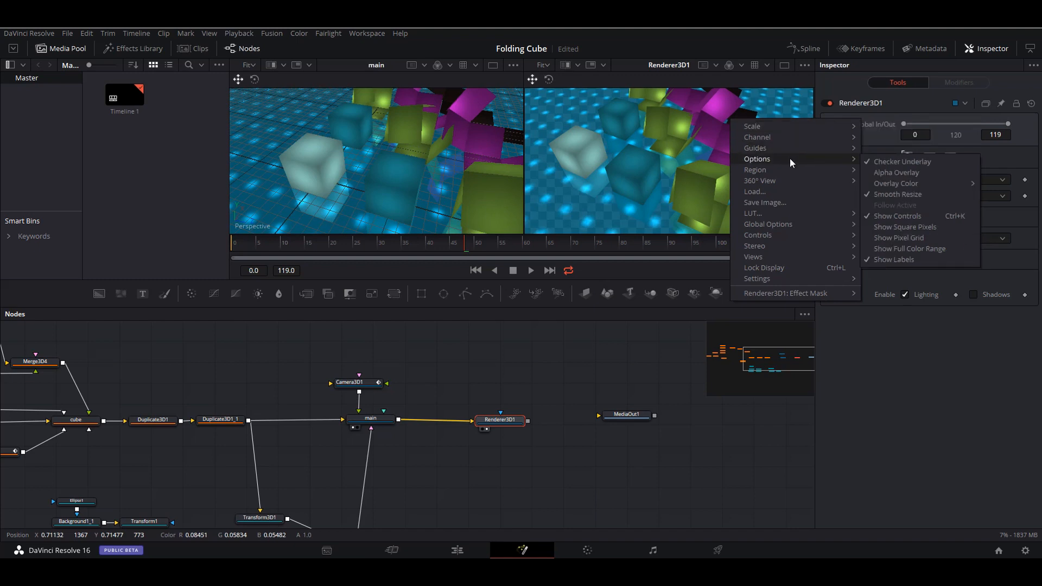
{"action": "left_click", "coordinate": [905, 161]}
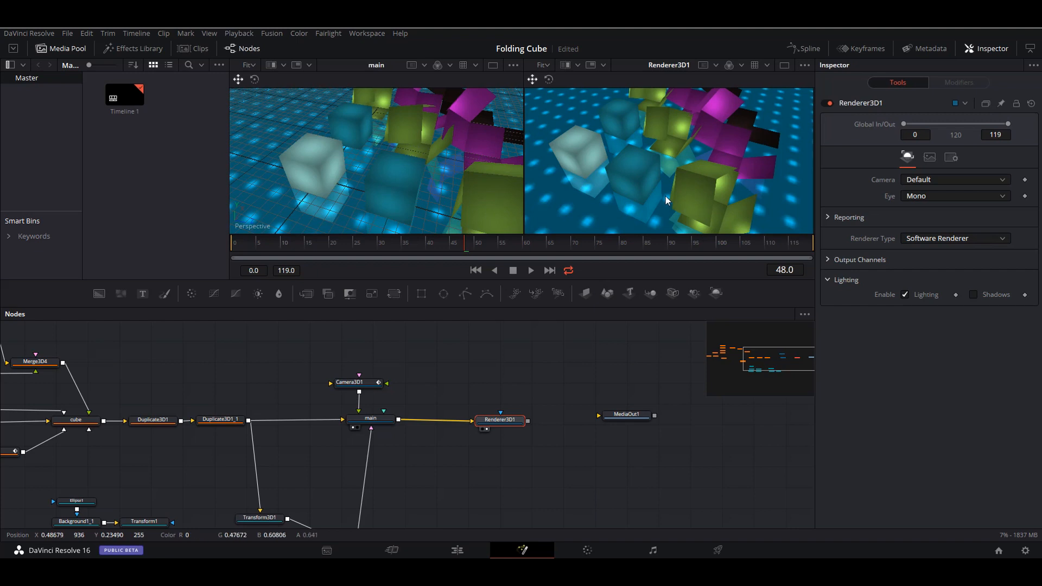
Move MediaOut1 farther from Renderer3D1 to leave more space between the two nodes.
{"action": "left_click_drag", "start_coordinate": [517, 476], "coordinate": [533, 430]}
{"action": "left_click_drag", "start_coordinate": [653, 391], "coordinate": [699, 400]}
{"action": "left_click_drag", "start_coordinate": [598, 403], "coordinate": [479, 433]}
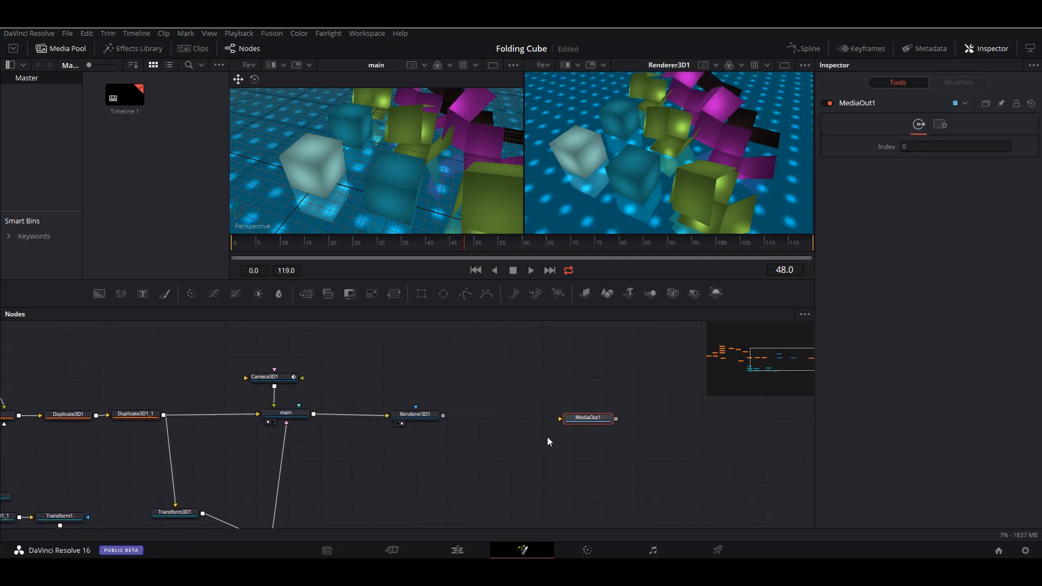
Add a Blur node after Renderer3D1, set its blur size to 12.6, and show it in the second viewer.
{"action": "left_click_drag", "start_coordinate": [600, 419], "coordinate": [628, 420]}
{"action": "scroll", "coordinate": [483, 440], "scroll_direction": "up", "scroll_amount": 3}
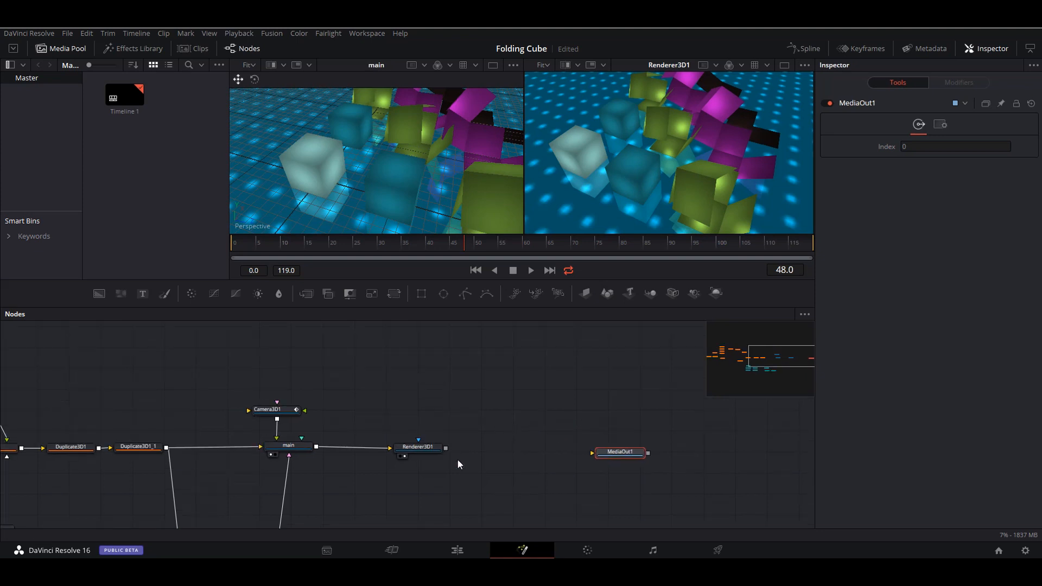
{"action": "scroll", "coordinate": [459, 464], "scroll_direction": "down", "scroll_amount": 3}
{"action": "left_click", "coordinate": [447, 422]}
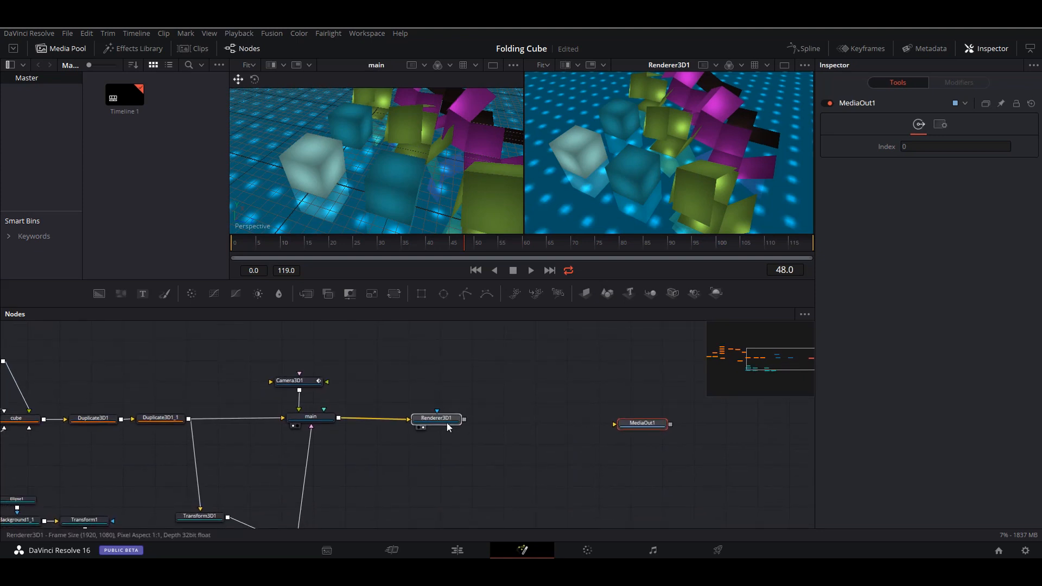
{"action": "scroll", "coordinate": [540, 416], "scroll_direction": "down", "scroll_amount": 3}
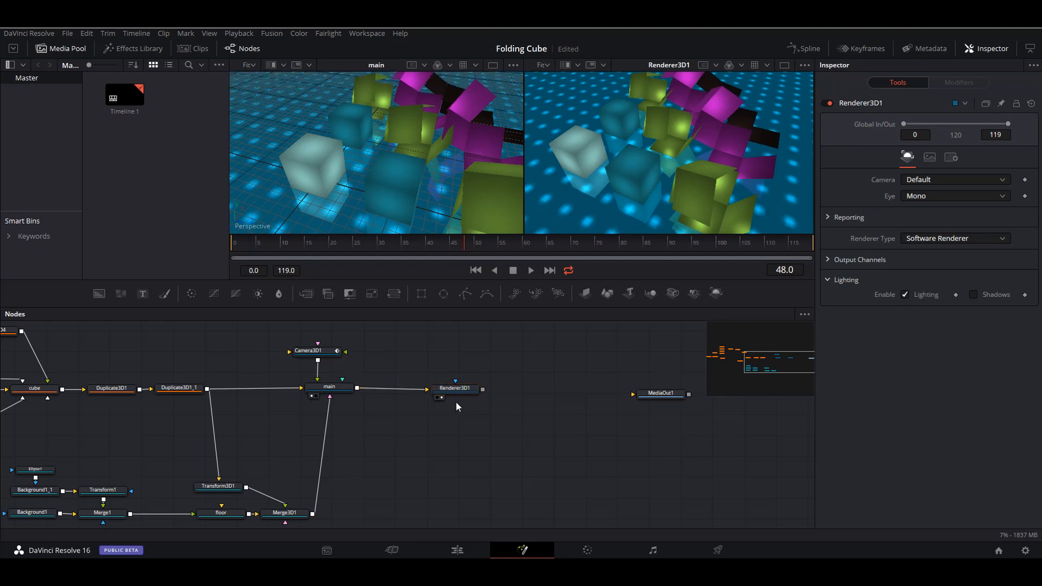
{"action": "left_click", "coordinate": [275, 296]}
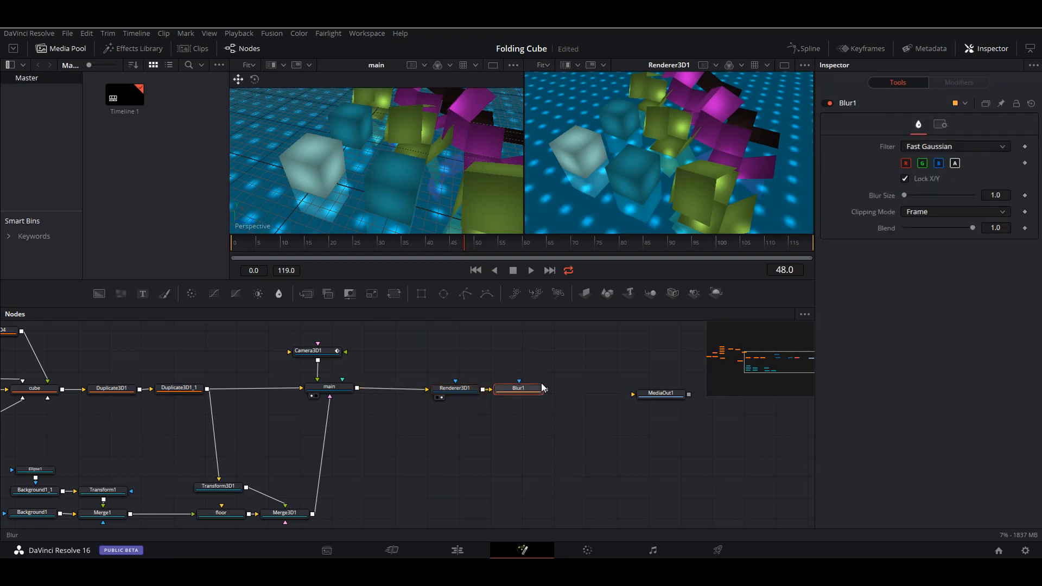
{"action": "left_click_drag", "start_coordinate": [907, 195], "coordinate": [914, 195]}
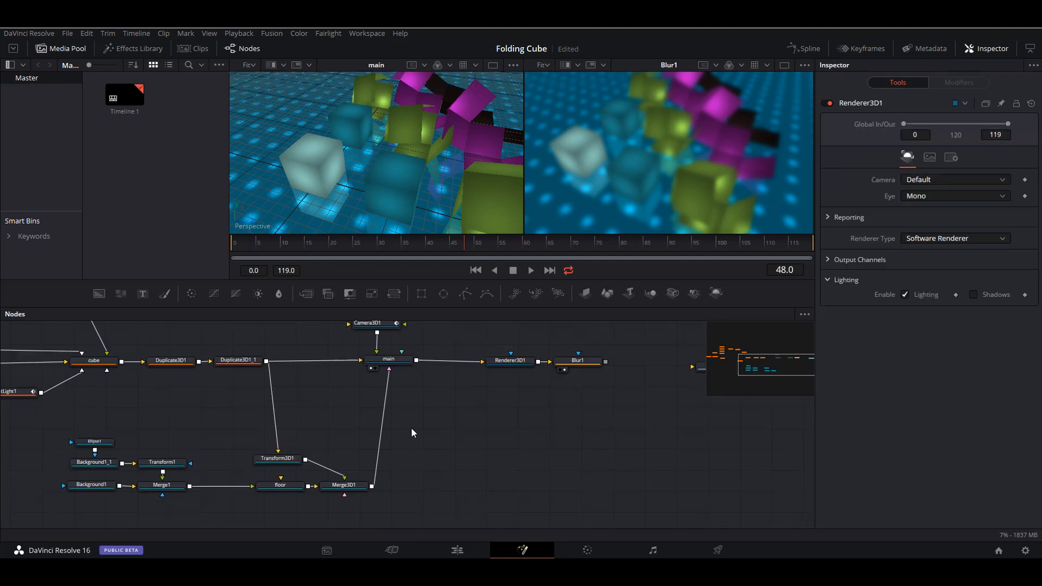
Add an Override 3D node and connect it between Merge3D1 and main.
{"action": "key", "text": "shift+space"}
{"action": "type", "text": "over"}
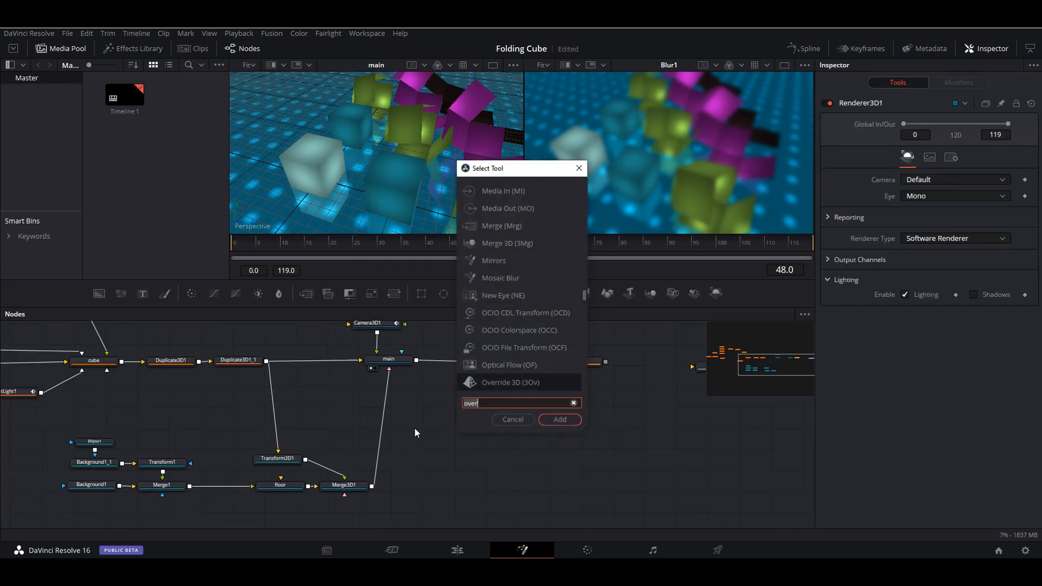
{"action": "left_click", "coordinate": [559, 420]}
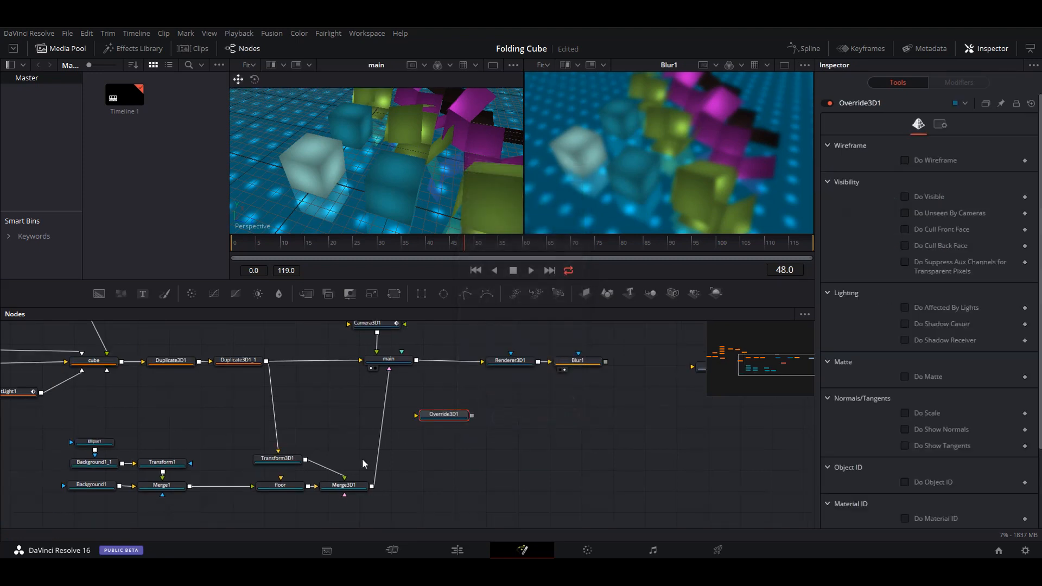
{"action": "left_click_drag", "start_coordinate": [372, 487], "coordinate": [389, 368]}
{"action": "left_click", "coordinate": [389, 379]}
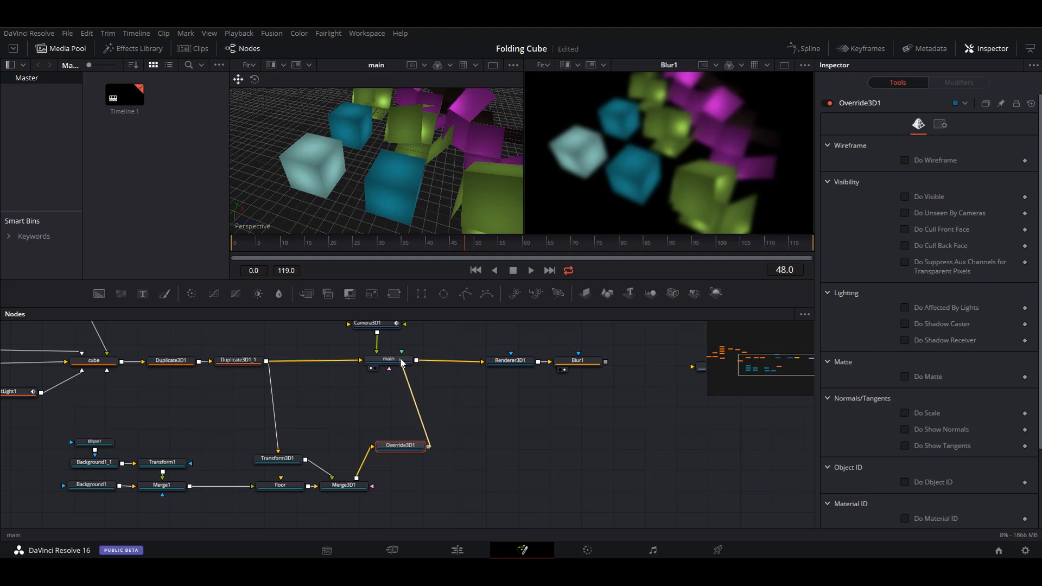
Shift the floor node group aside and line up Override3D1 next to Merge3D1.
{"action": "left_click_drag", "start_coordinate": [124, 412], "coordinate": [398, 487]}
{"action": "left_click_drag", "start_coordinate": [405, 477], "coordinate": [340, 476]}
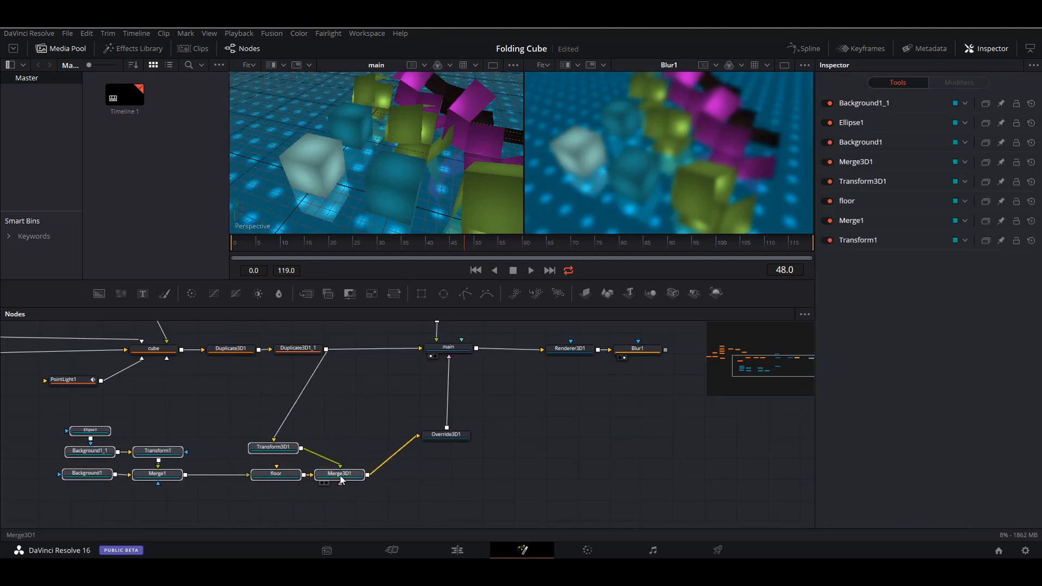
{"action": "left_click_drag", "start_coordinate": [445, 437], "coordinate": [419, 470]}
Enable Do Object ID in Override3D1 and set the Object ID to 10.
{"action": "scroll", "coordinate": [853, 387], "scroll_direction": "down", "scroll_amount": 3}
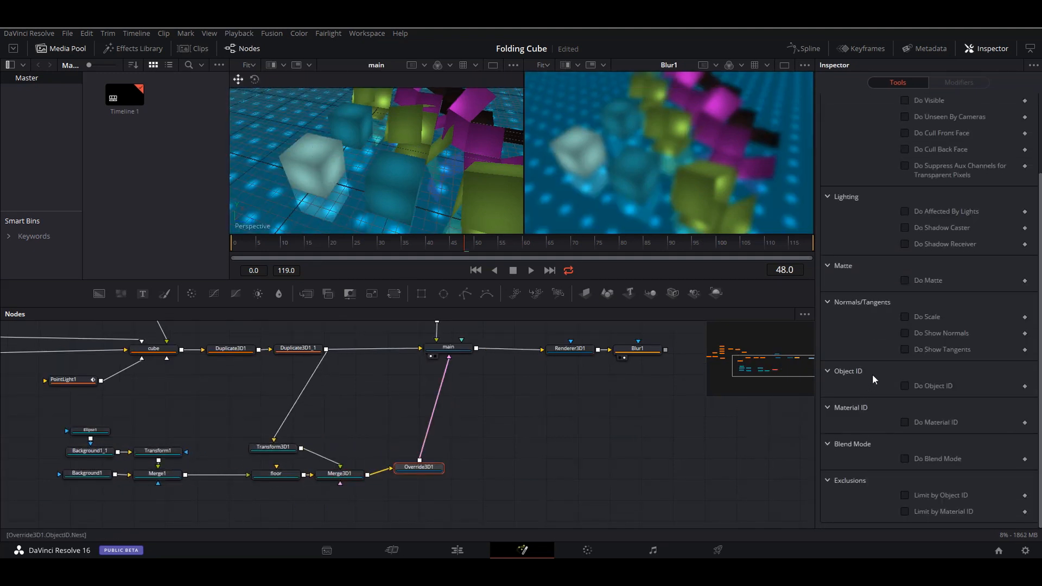
{"action": "left_click", "coordinate": [904, 385]}
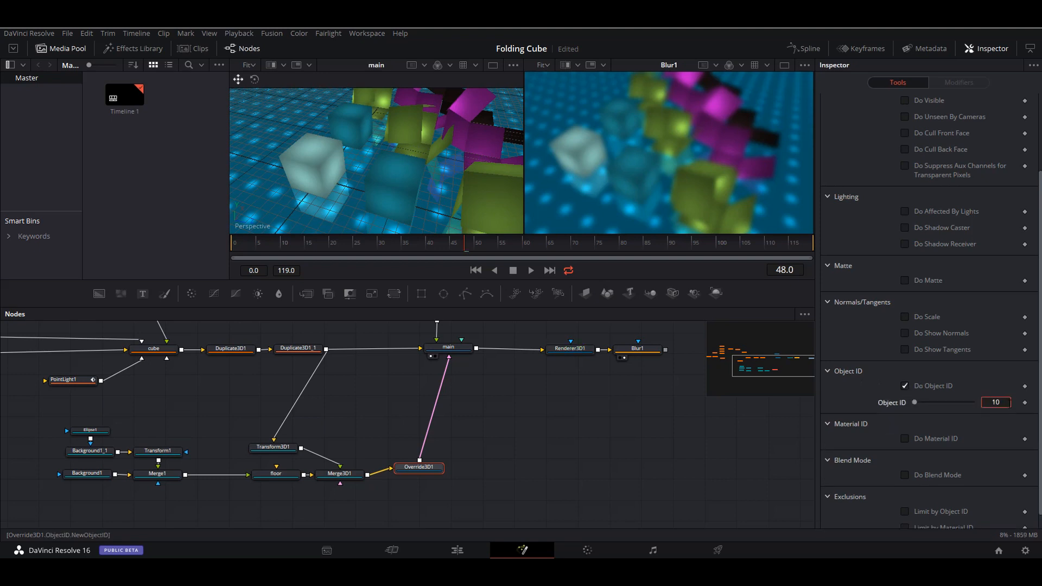
{"action": "left_click_drag", "start_coordinate": [616, 462], "coordinate": [682, 482]}
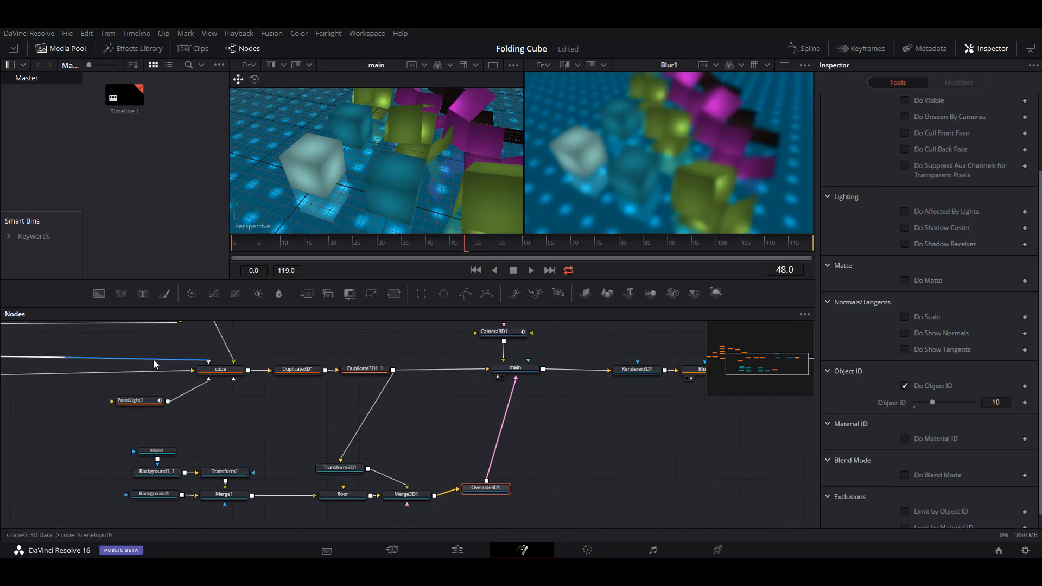
Enable the Object ID output channel in Renderer3D1.
{"action": "left_click_drag", "start_coordinate": [571, 423], "coordinate": [513, 407]}
{"action": "left_click_drag", "start_coordinate": [46, 420], "coordinate": [373, 488]}
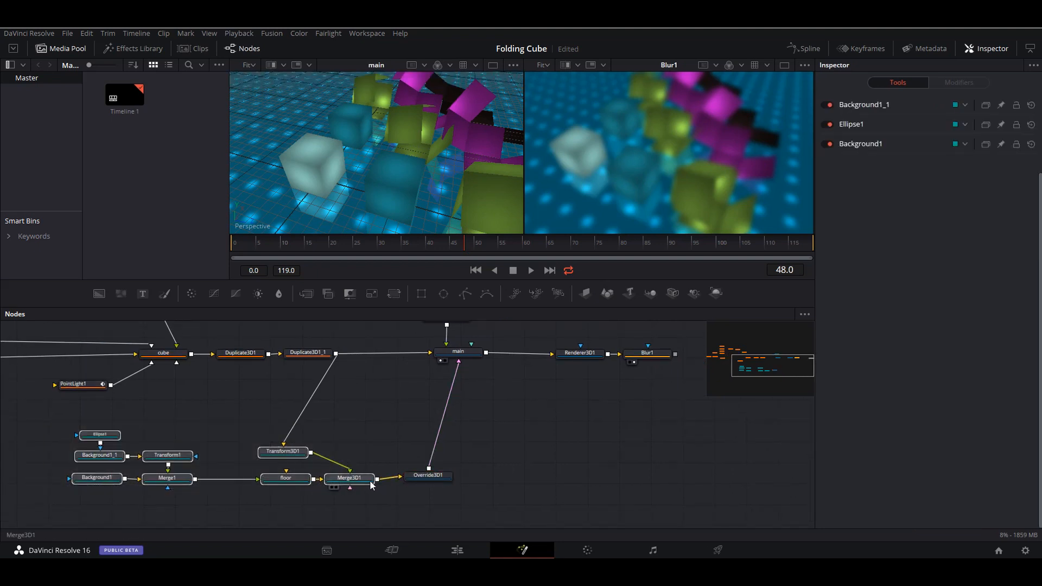
{"action": "left_click", "coordinate": [439, 475]}
{"action": "left_click_drag", "start_coordinate": [586, 356], "coordinate": [487, 401]}
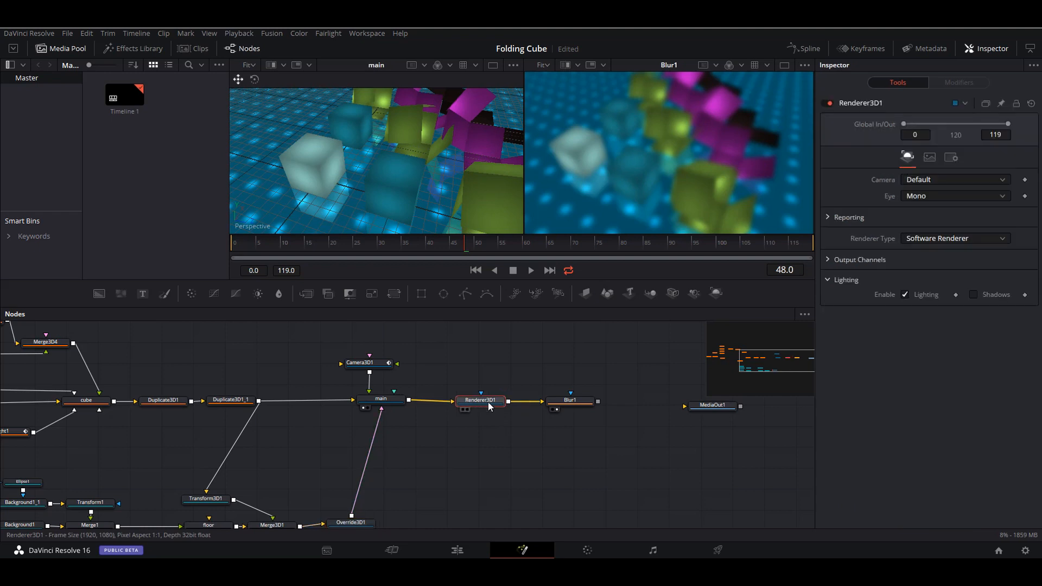
{"action": "left_click", "coordinate": [829, 261]}
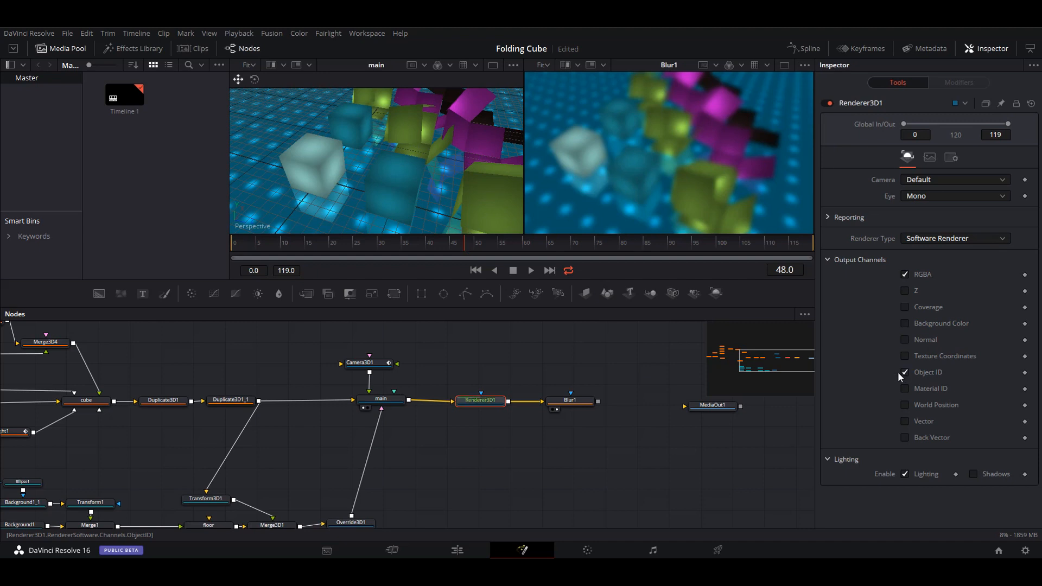
Try limiting Blur1 with its Use Object option and Object ID 10.
{"action": "left_click", "coordinate": [578, 401]}
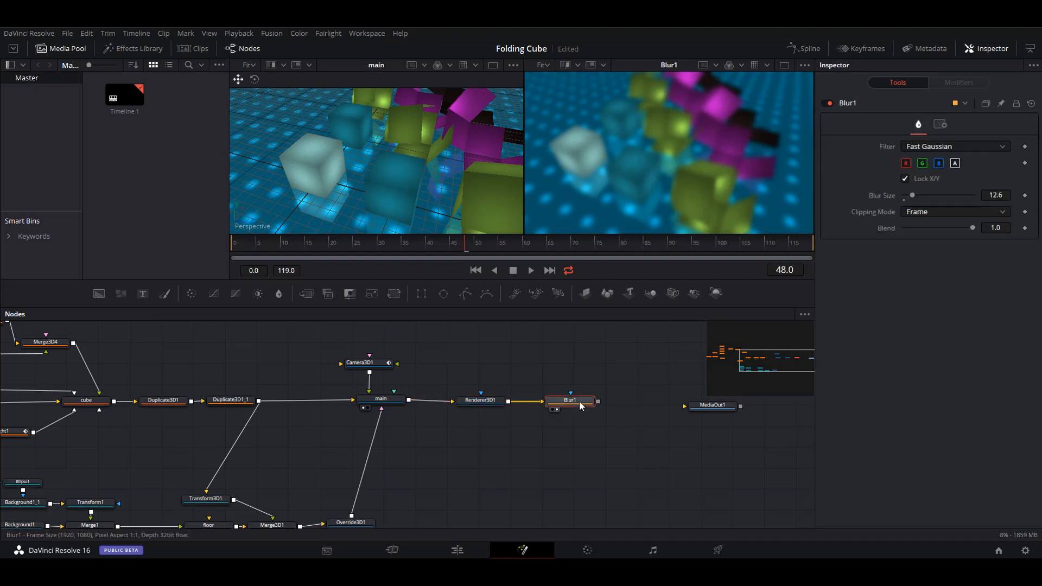
{"action": "left_click", "coordinate": [940, 125]}
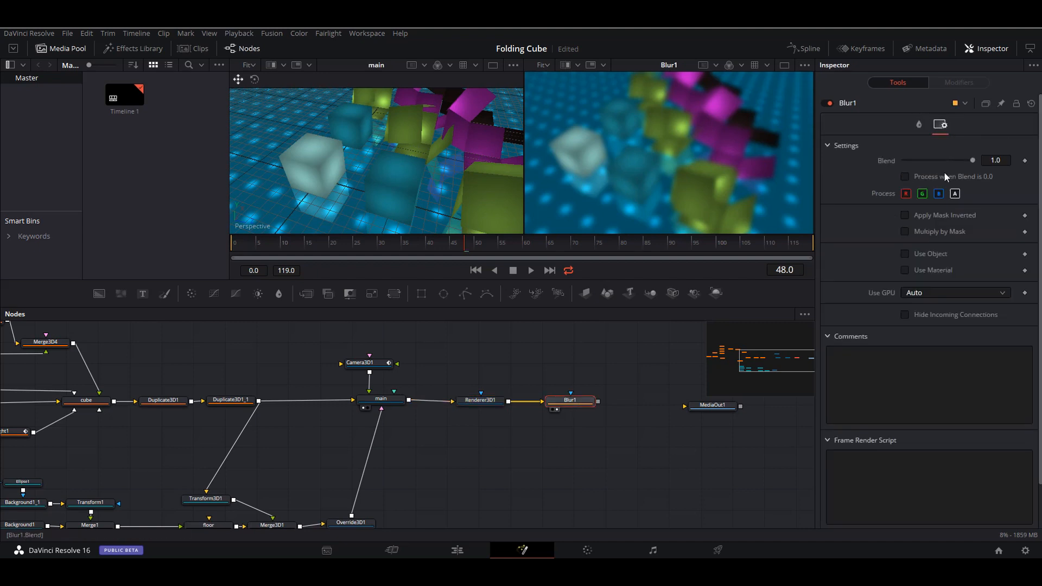
{"action": "left_click", "coordinate": [906, 253]}
{"action": "left_click", "coordinate": [1005, 303]}
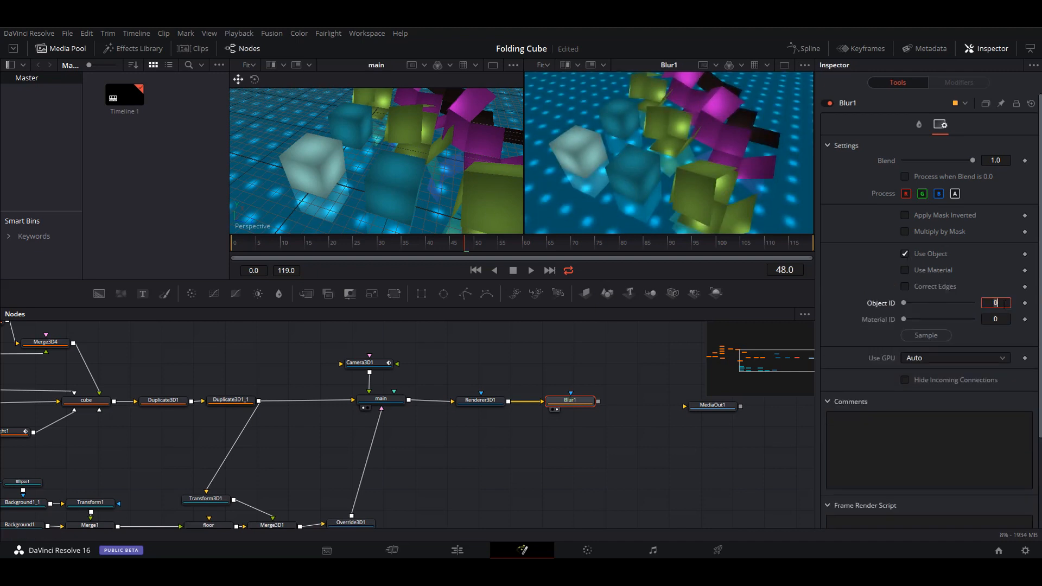
{"action": "type", "text": "10"}
{"action": "key", "text": "Tab"}
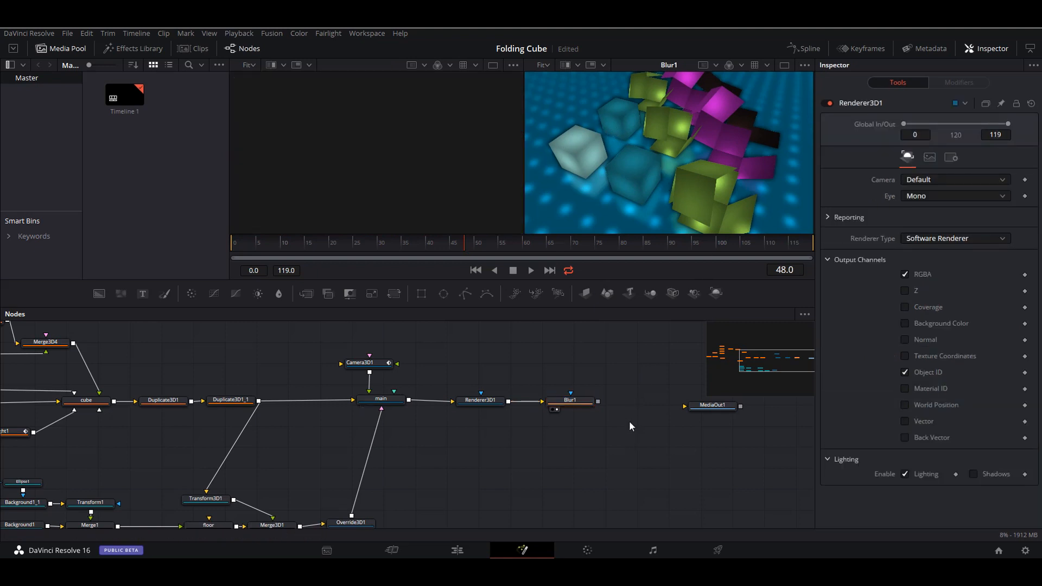
Turn off Use Object in the Blur1 settings.
{"action": "left_click", "coordinate": [585, 400]}
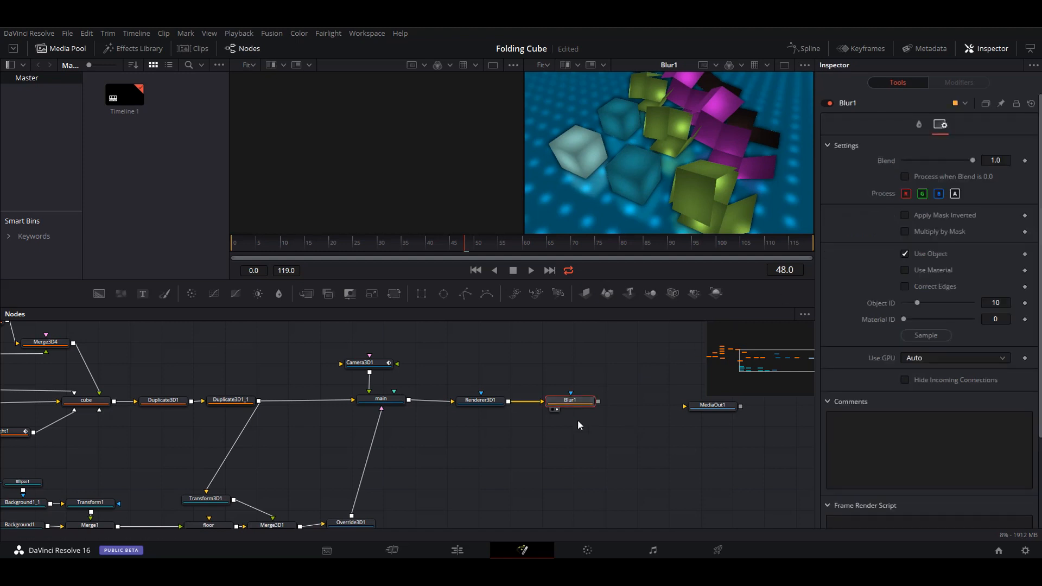
{"action": "left_click", "coordinate": [907, 252]}
{"action": "left_click_drag", "start_coordinate": [445, 467], "coordinate": [416, 509]}
Add a Bitmap mask node above Blur1, feed it from Renderer3D1 and show it in the first viewer.
{"action": "left_click", "coordinate": [533, 373]}
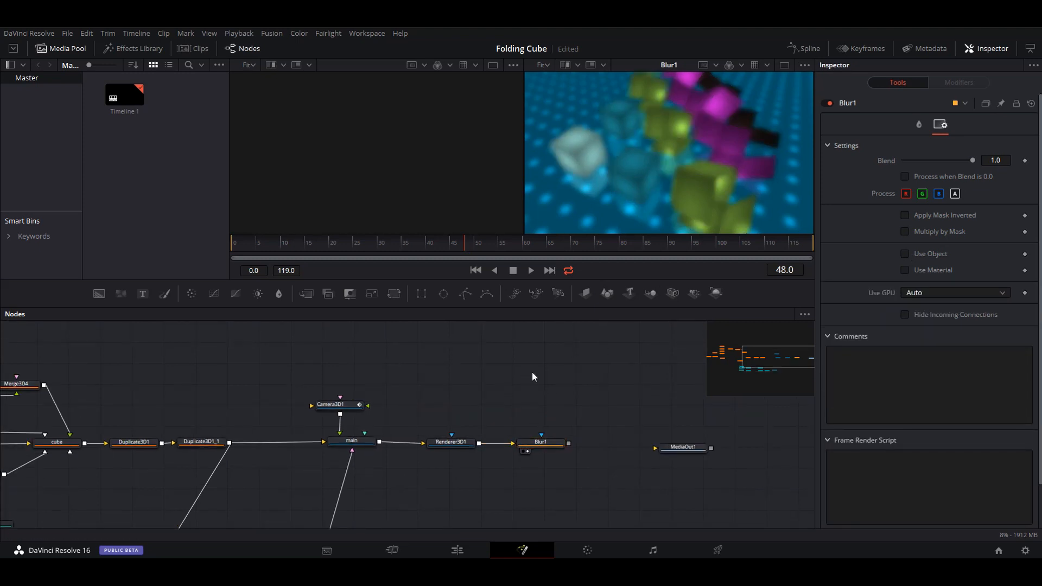
{"action": "key", "text": "shift+space"}
{"action": "type", "text": "bit"}
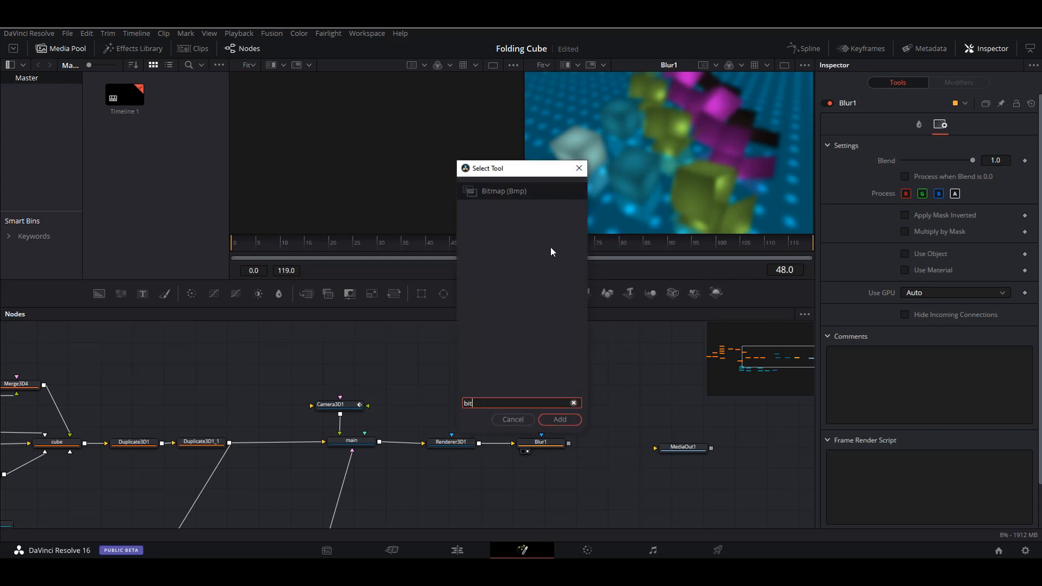
{"action": "left_click", "coordinate": [576, 421]}
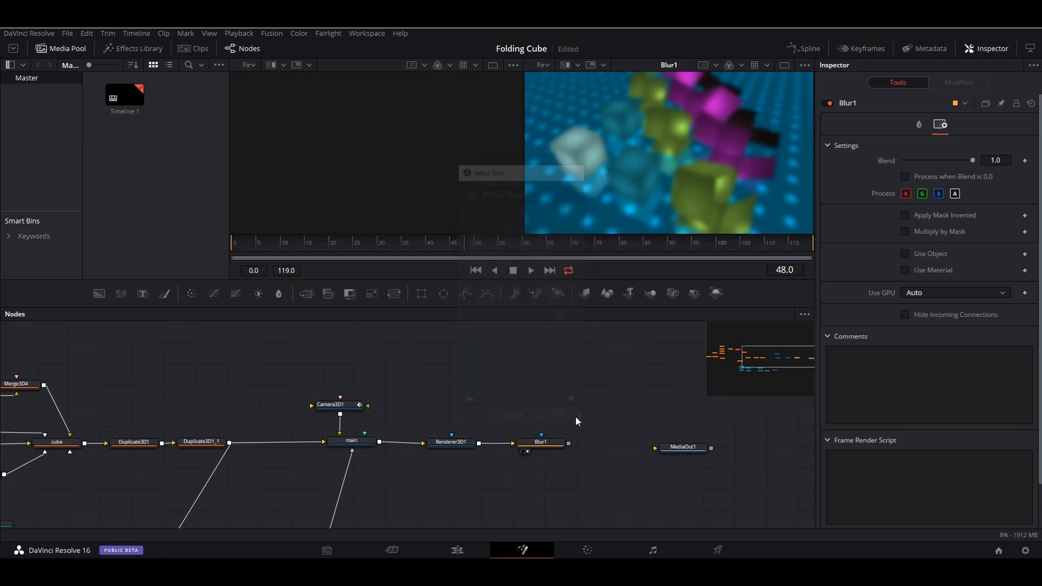
{"action": "left_click_drag", "start_coordinate": [537, 373], "coordinate": [529, 378]}
{"action": "left_click_drag", "start_coordinate": [479, 444], "coordinate": [530, 392]}
{"action": "key", "text": "1"}
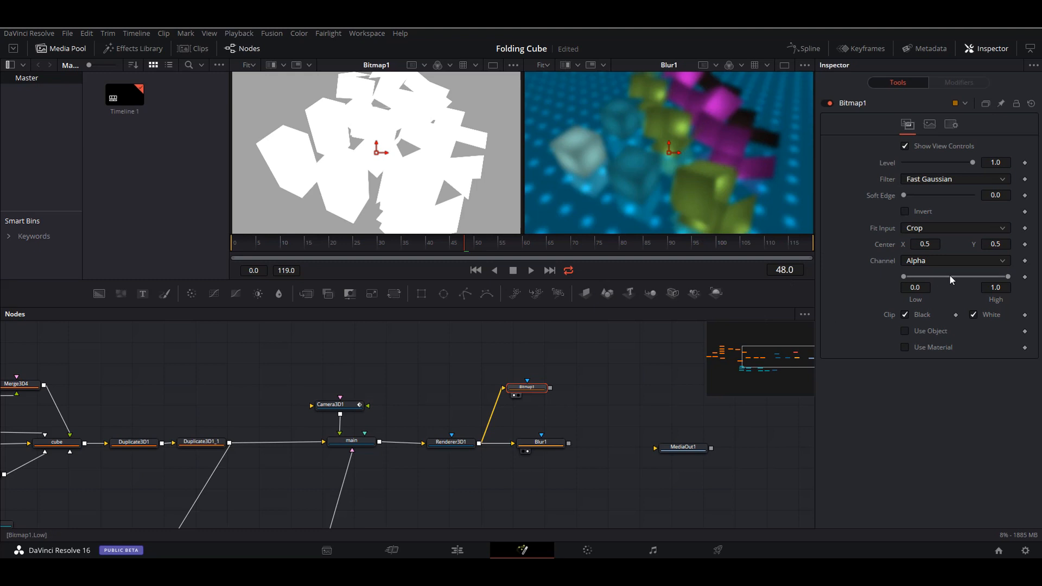
Enable Use Object in Bitmap1 and set the Object value to 10.
{"action": "left_click", "coordinate": [905, 331]}
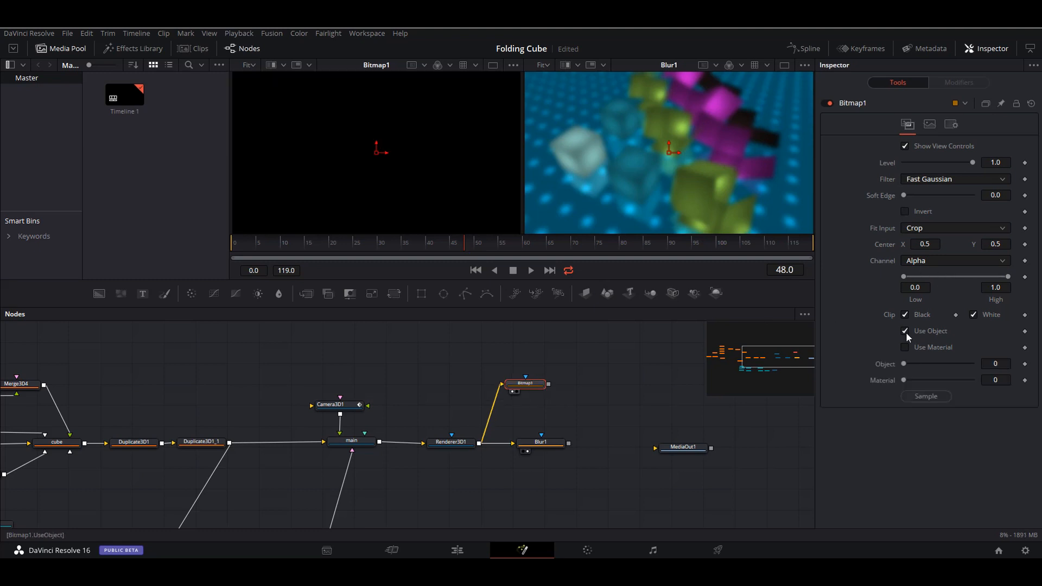
{"action": "left_click", "coordinate": [997, 364]}
{"action": "type", "text": "10"}
{"action": "key", "text": "Tab"}
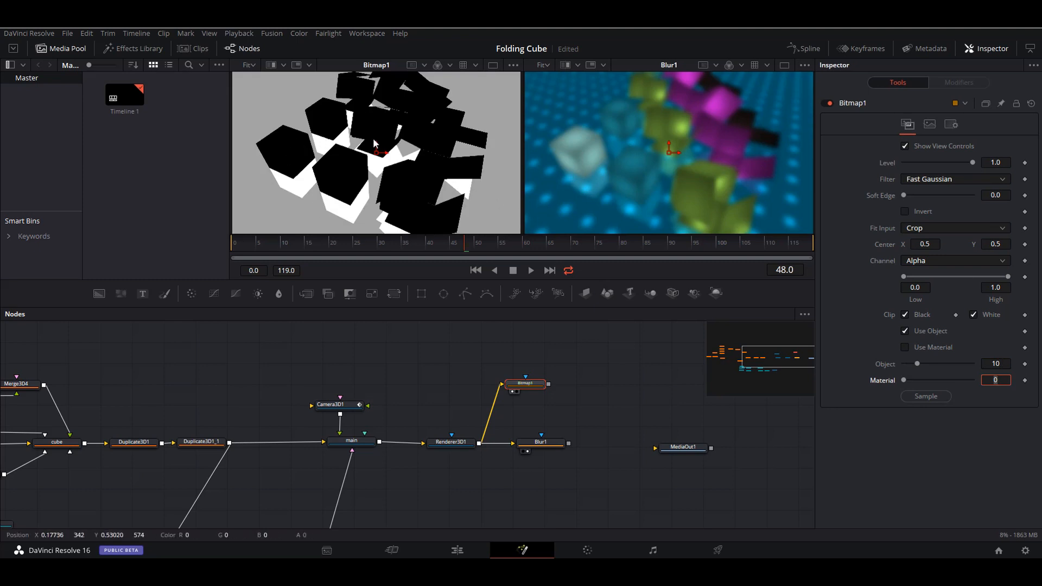
Connect Bitmap1 to the effect mask input of Blur1.
{"action": "left_click_drag", "start_coordinate": [561, 404], "coordinate": [529, 394]}
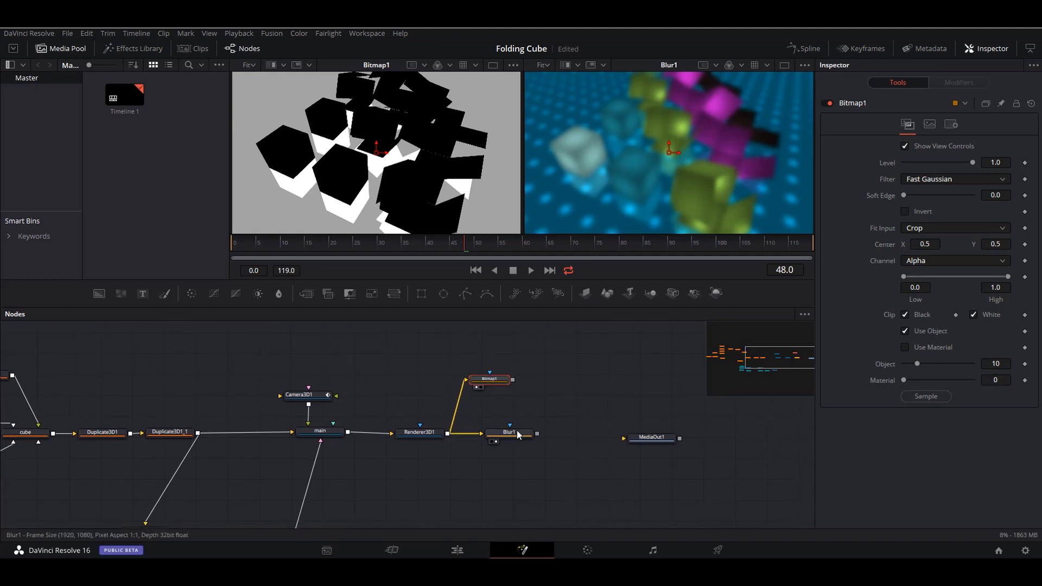
{"action": "left_click_drag", "start_coordinate": [512, 380], "coordinate": [516, 434]}
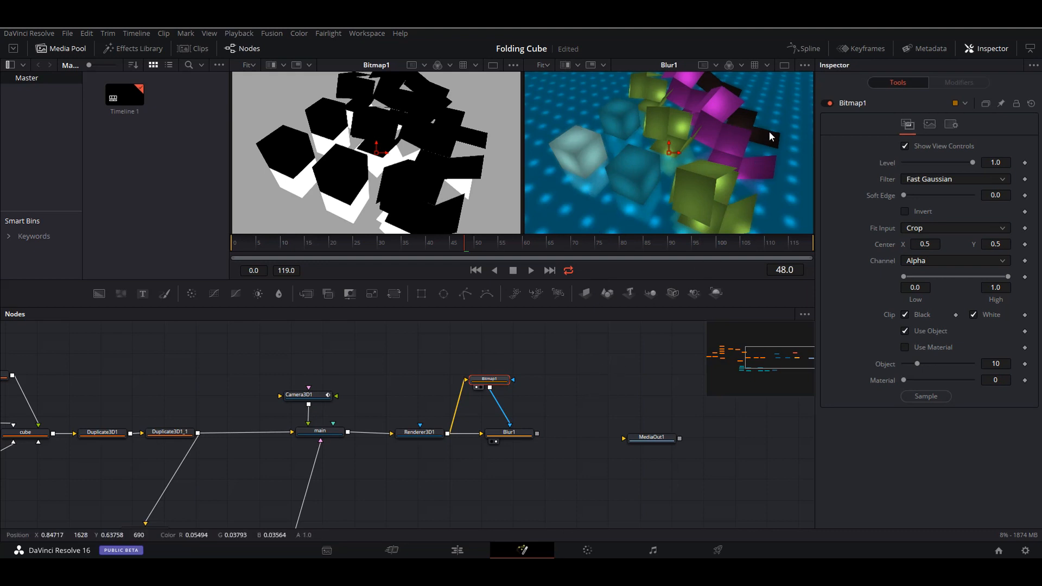
Set Bitmap1's High threshold to about 0.256 and add a small soft edge to the mask.
{"action": "scroll", "coordinate": [707, 148], "scroll_direction": "down", "scroll_amount": 3}
{"action": "scroll", "coordinate": [712, 151], "scroll_direction": "up", "scroll_amount": 5}
{"action": "scroll", "coordinate": [721, 153], "scroll_direction": "down", "scroll_amount": 2}
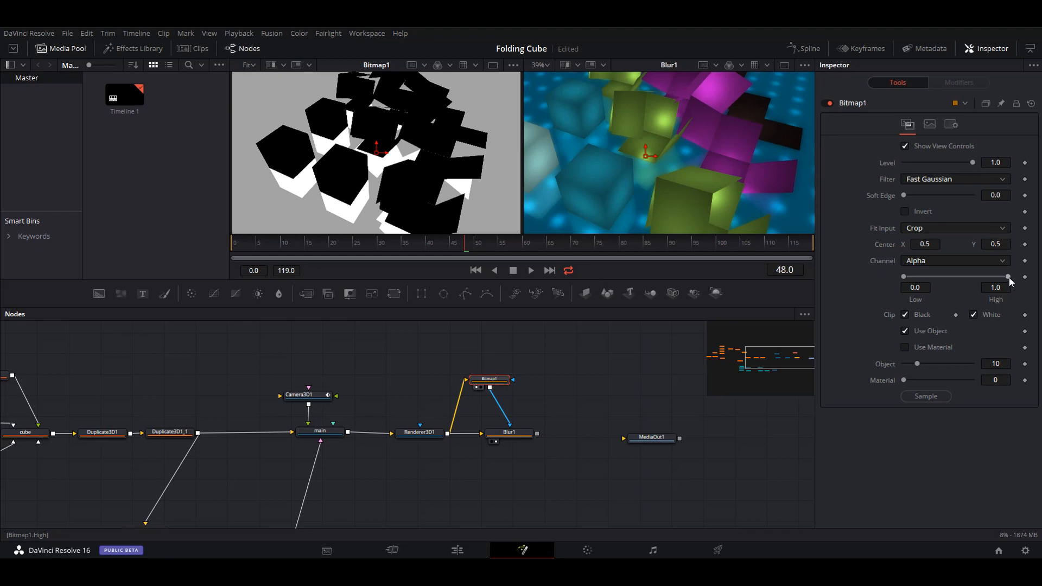
{"action": "left_click_drag", "start_coordinate": [1003, 278], "coordinate": [940, 281]}
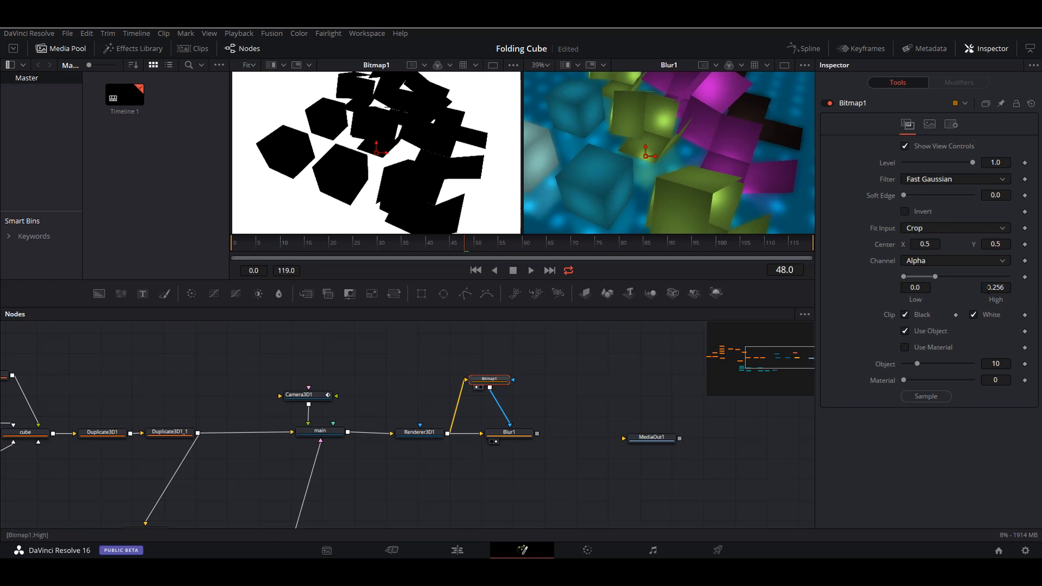
{"action": "left_click_drag", "start_coordinate": [904, 194], "coordinate": [907, 194]}
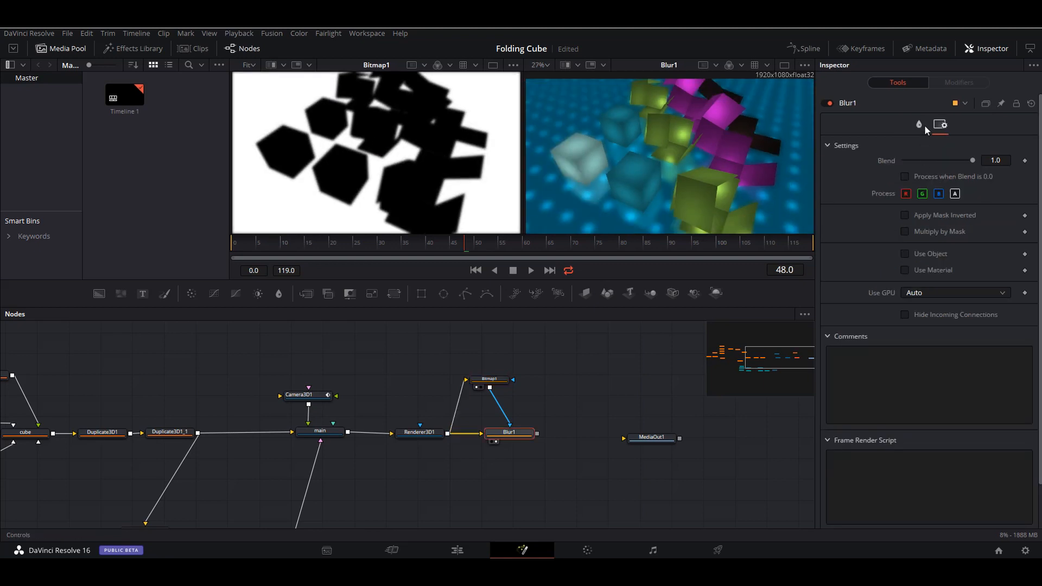
Set the blur size of Blur1 to 5.
{"action": "left_click", "coordinate": [919, 125]}
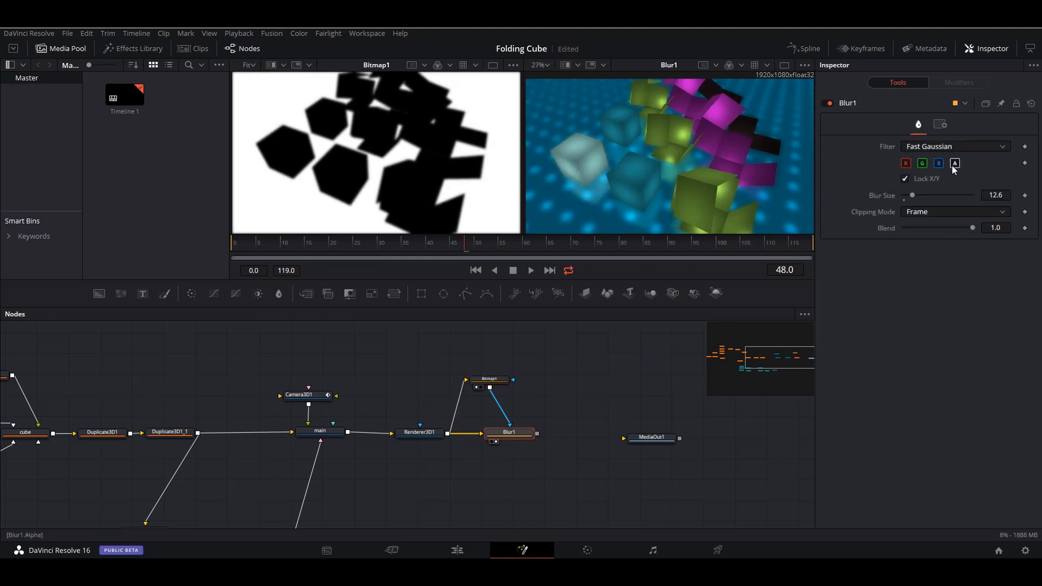
{"action": "left_click", "coordinate": [998, 195]}
{"action": "type", "text": "5"}
{"action": "key", "text": "Tab"}
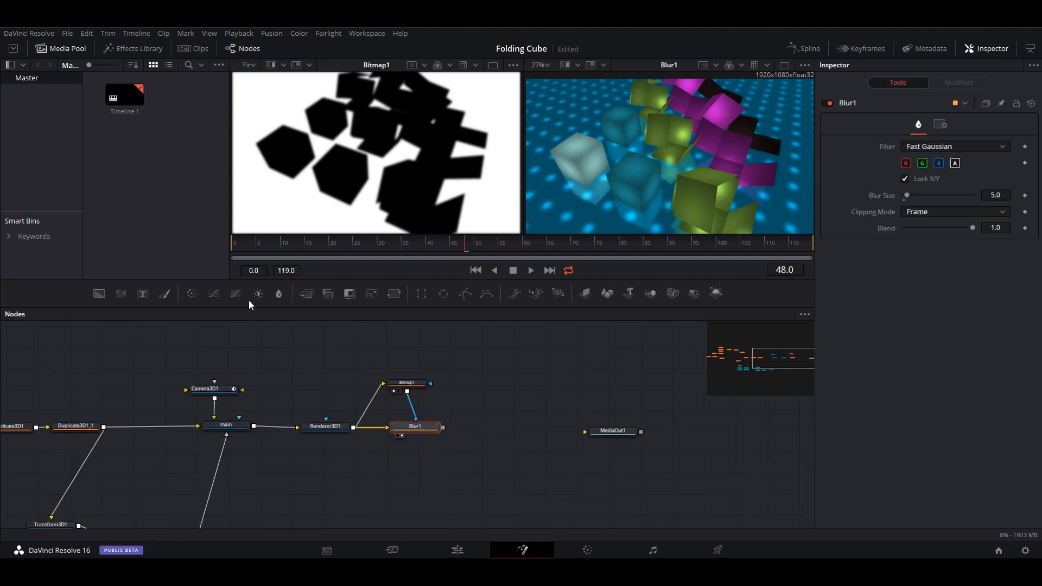
Add a Color Corrector after Blur1, show it in the second viewer, and mask it with Bitmap1.
{"action": "left_click_drag", "start_coordinate": [504, 432], "coordinate": [659, 164]}
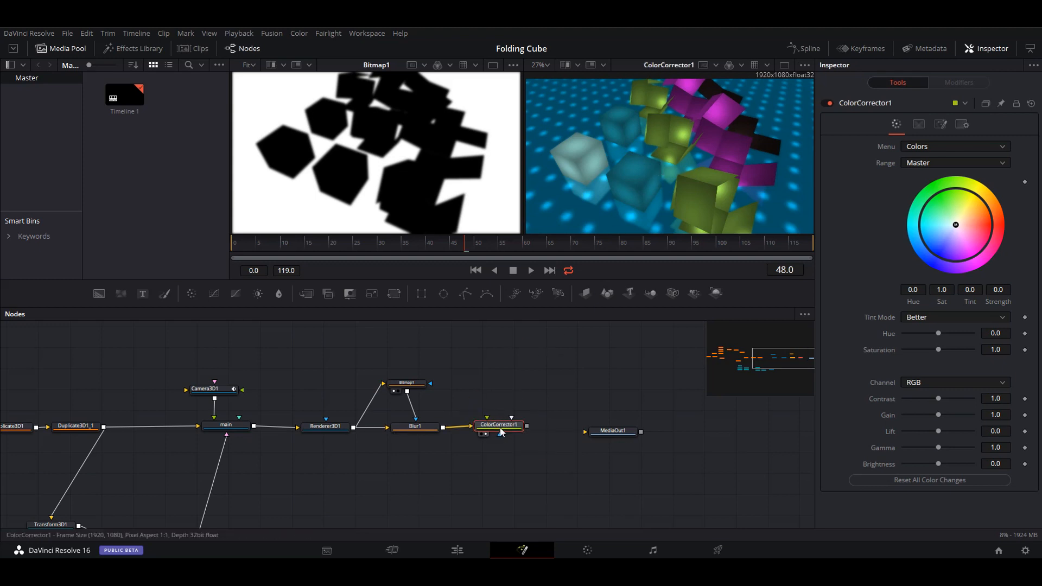
{"action": "left_click_drag", "start_coordinate": [407, 391], "coordinate": [491, 424]}
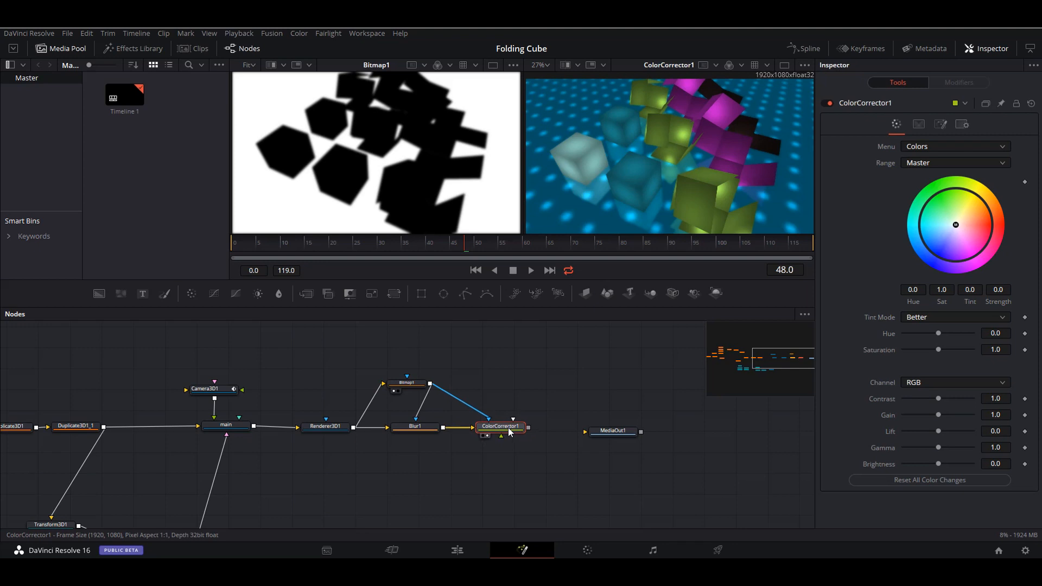
Set ColorCorrector1's gamma to 0.77, contrast to 1.11 and gain to about 0.991 to darken the masked floor.
{"action": "left_click_drag", "start_coordinate": [939, 447], "coordinate": [931, 448]}
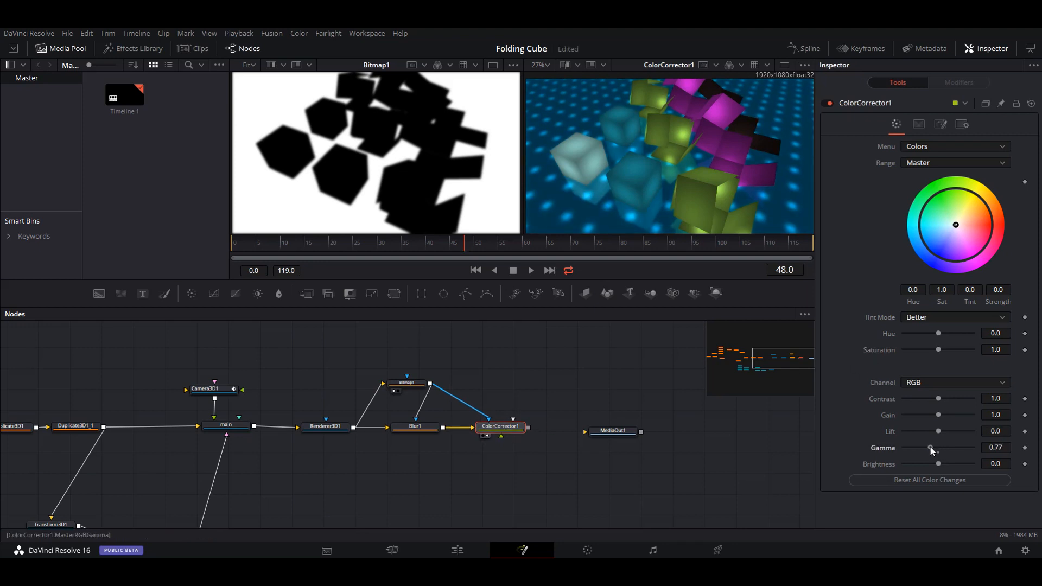
{"action": "left_click_drag", "start_coordinate": [939, 415], "coordinate": [941, 401]}
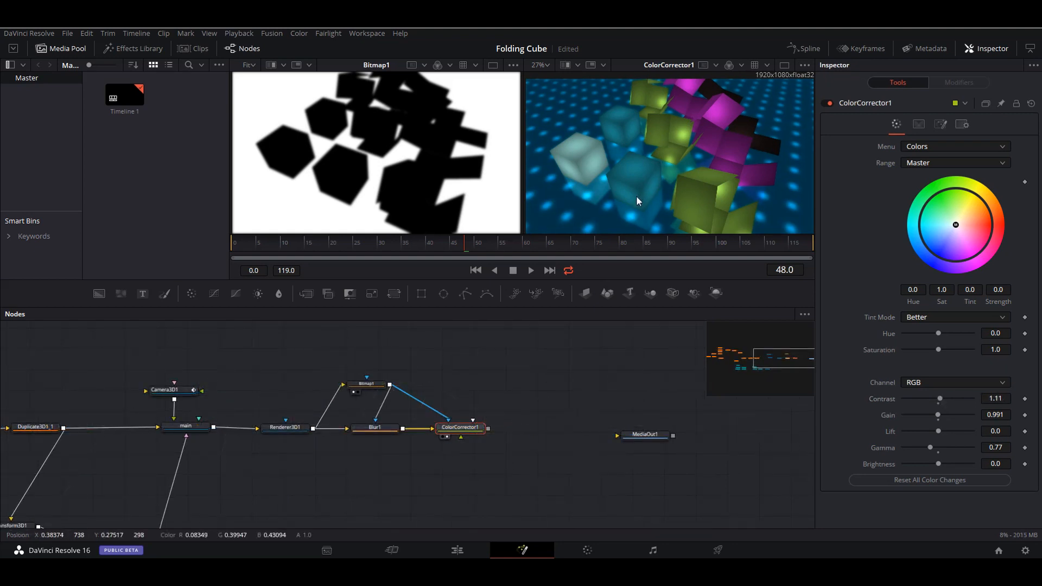
{"action": "scroll", "coordinate": [638, 197], "scroll_direction": "up", "scroll_amount": 1}
{"action": "scroll", "coordinate": [647, 206], "scroll_direction": "down", "scroll_amount": 1}
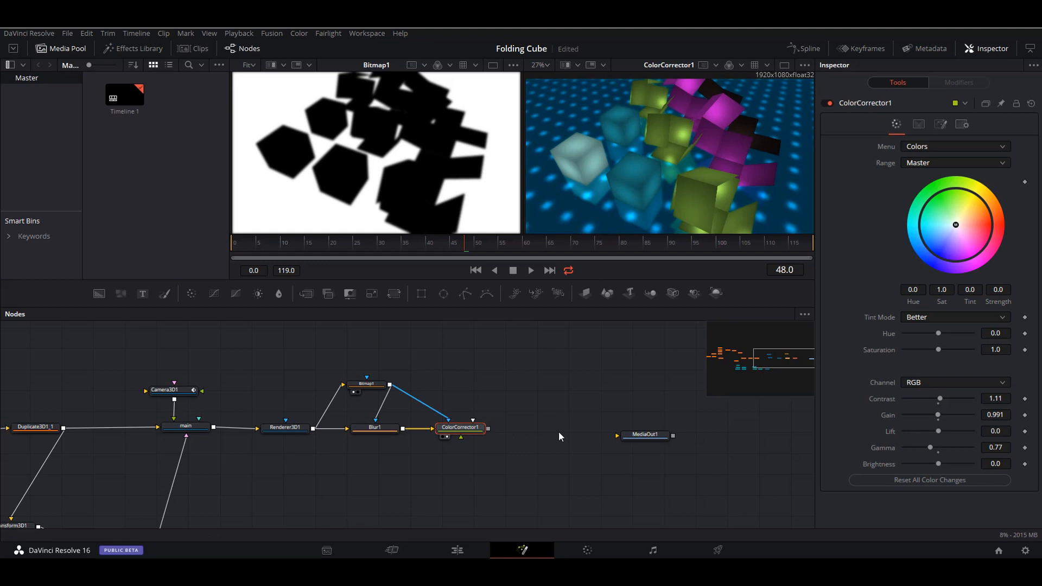
Add a Sharpen node after ColorCorrector1 and set its amount to 2.
{"action": "key", "text": "shift+space"}
{"action": "type", "text": "sharpen"}
{"action": "key", "text": "Return"}
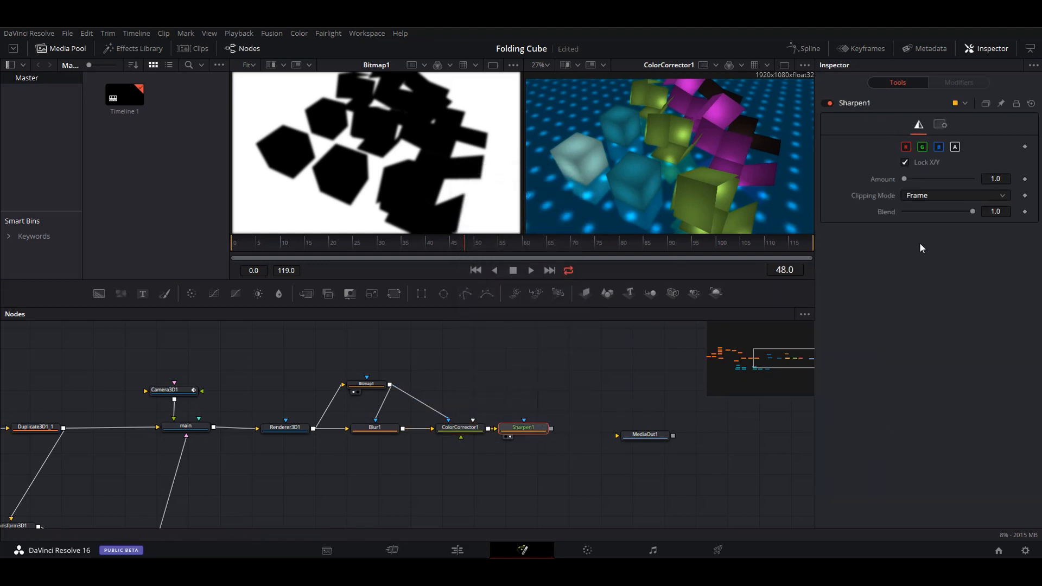
{"action": "left_click", "coordinate": [998, 179]}
{"action": "type", "text": "2"}
{"action": "key", "text": "Tab"}
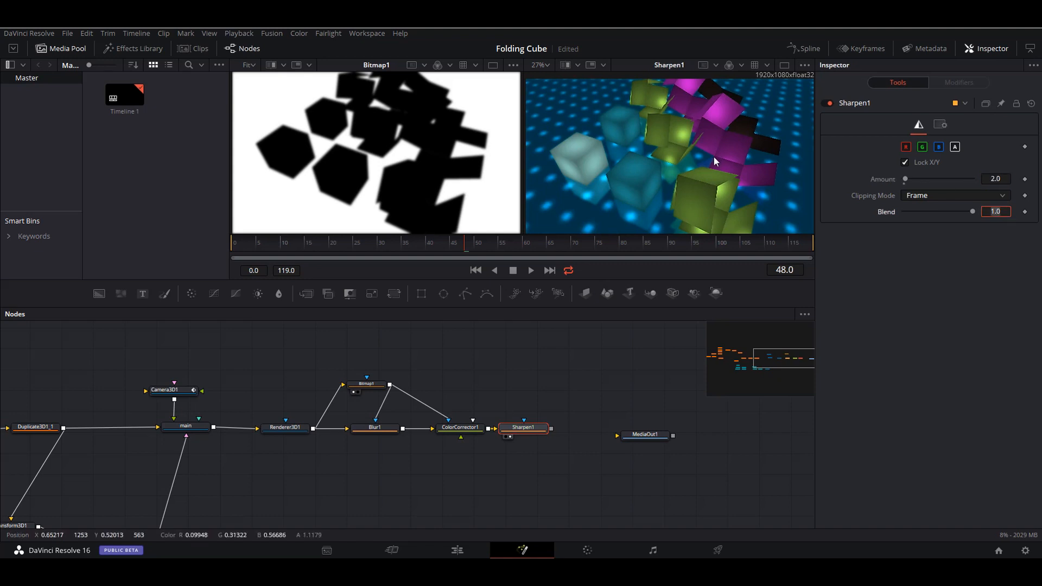
{"action": "scroll", "coordinate": [714, 157], "scroll_direction": "up", "scroll_amount": 2}
{"action": "scroll", "coordinate": [715, 158], "scroll_direction": "down", "scroll_amount": 2}
Insert a Blur node between ColorCorrector1 and Sharpen1, and show Sharpen1 in the second viewer.
{"action": "left_click_drag", "start_coordinate": [526, 433], "coordinate": [555, 433]}
{"action": "left_click", "coordinate": [534, 450]}
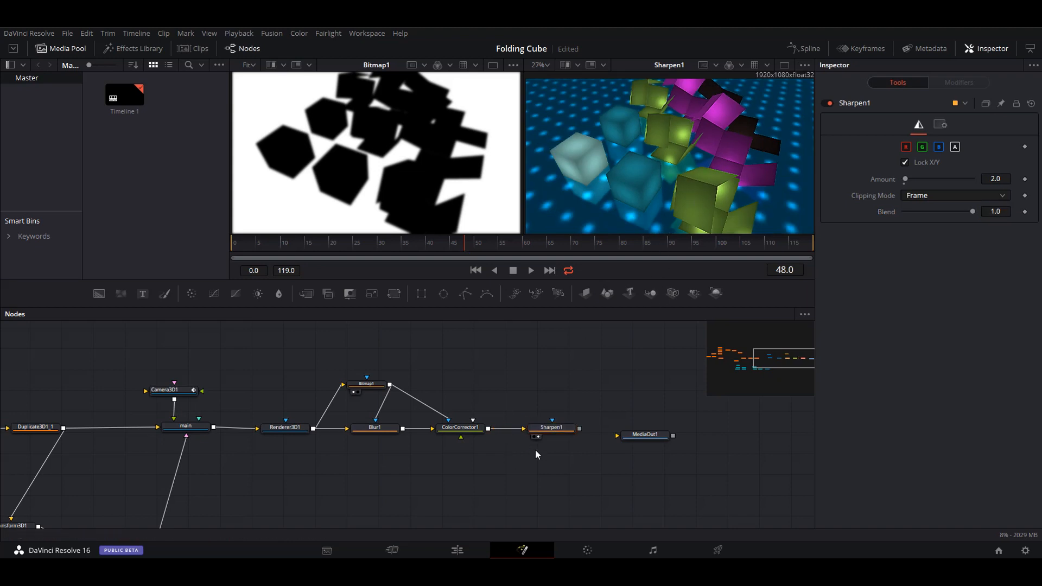
{"action": "mouse_move", "coordinate": [541, 428]}
{"action": "left_mouse_down"}
{"action": "mouse_move", "coordinate": [563, 428]}
{"action": "mouse_move", "coordinate": [536, 428]}
{"action": "mouse_move", "coordinate": [554, 428]}
{"action": "left_mouse_up"}
{"action": "left_click", "coordinate": [501, 464]}
{"action": "left_click_drag", "start_coordinate": [543, 432], "coordinate": [552, 432]}
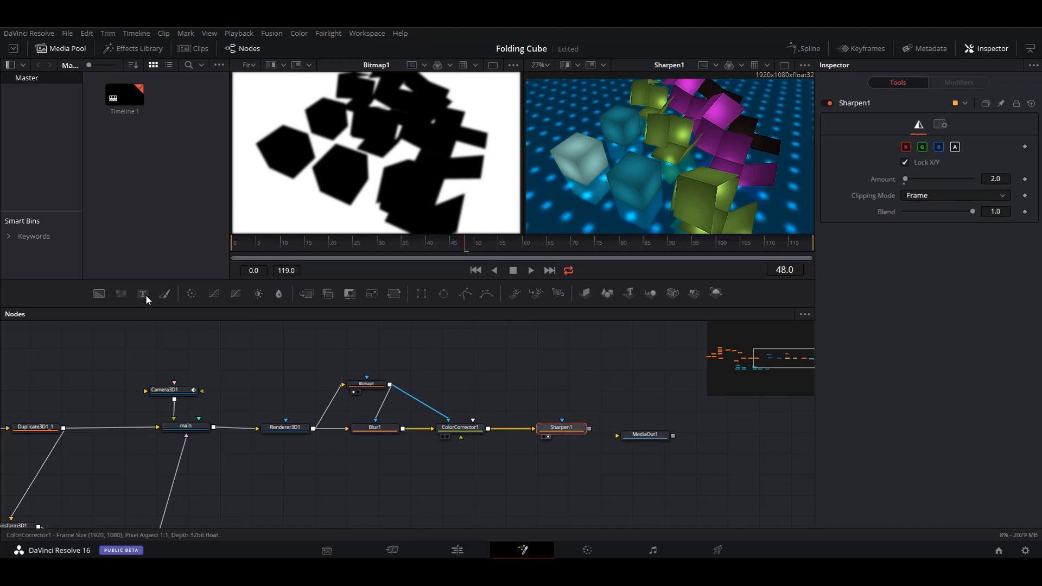
{"action": "left_click", "coordinate": [280, 295]}
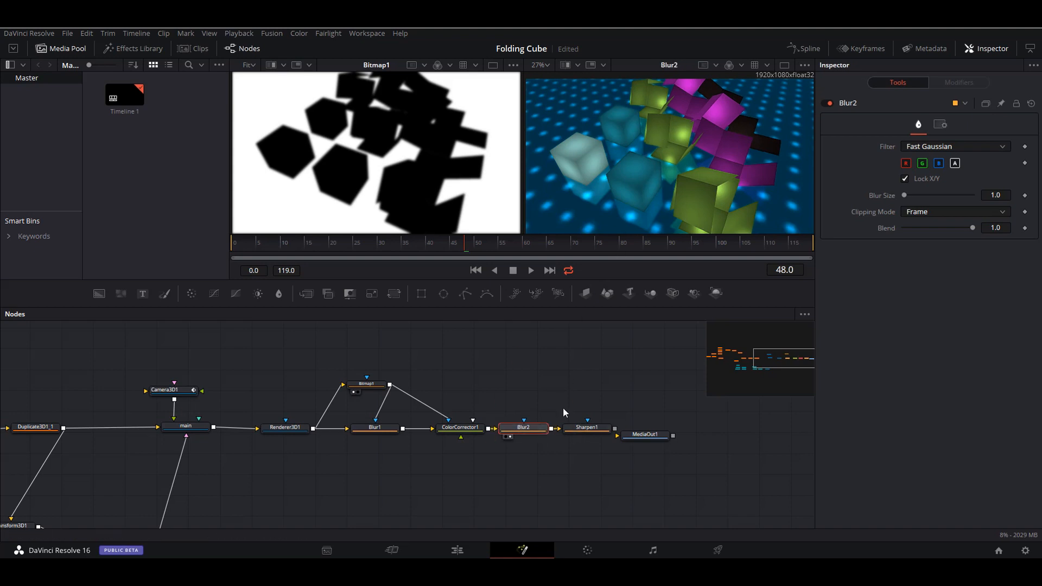
{"action": "key", "text": "2"}
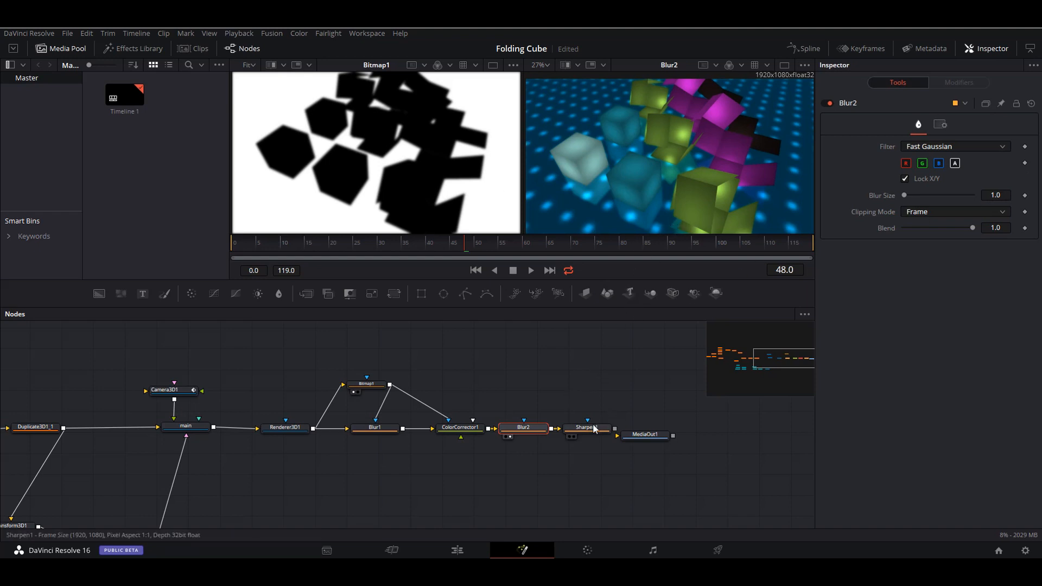
{"action": "left_click_drag", "start_coordinate": [586, 427], "coordinate": [645, 200]}
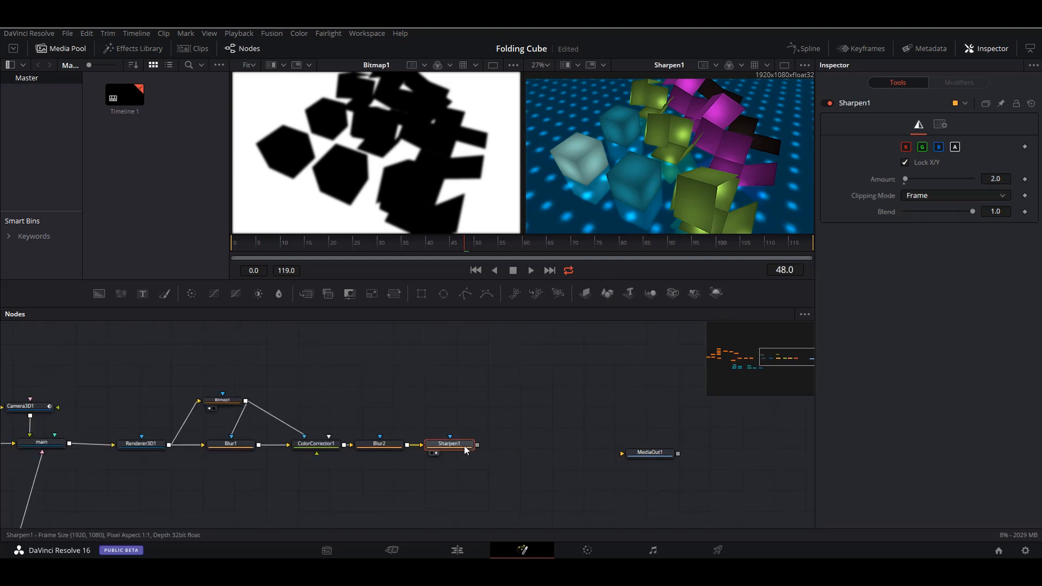
Add a Soft Glow node after Sharpen1.
{"action": "key", "text": "shift+space"}
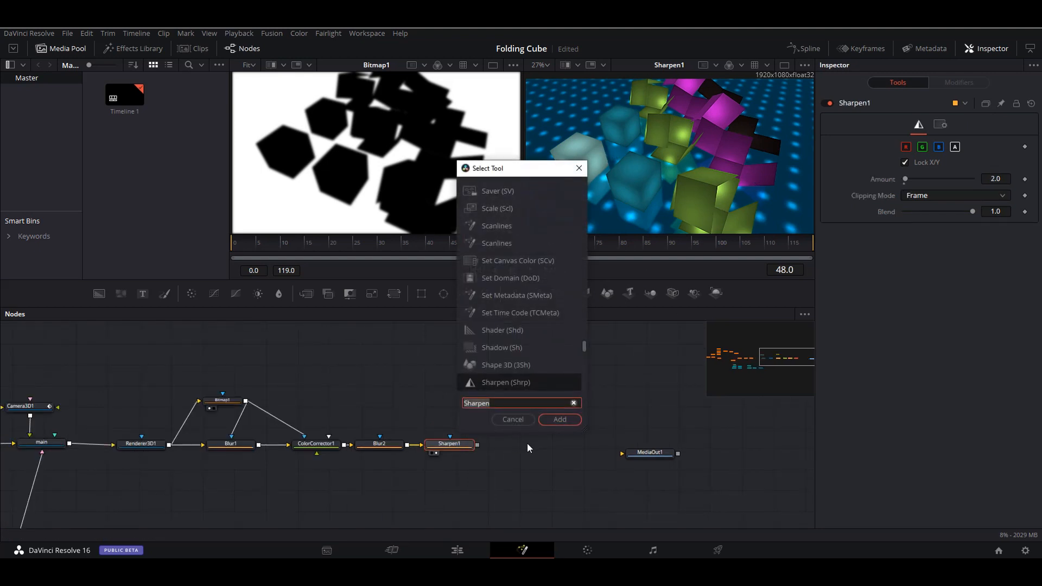
{"action": "key", "text": "BackSpace"}
{"action": "key", "text": "BackSpace"}
{"action": "key", "text": "BackSpace"}
{"action": "key", "text": "BackSpace"}
{"action": "key", "text": "BackSpace"}
{"action": "key", "text": "BackSpace"}
{"action": "key", "text": "BackSpace"}
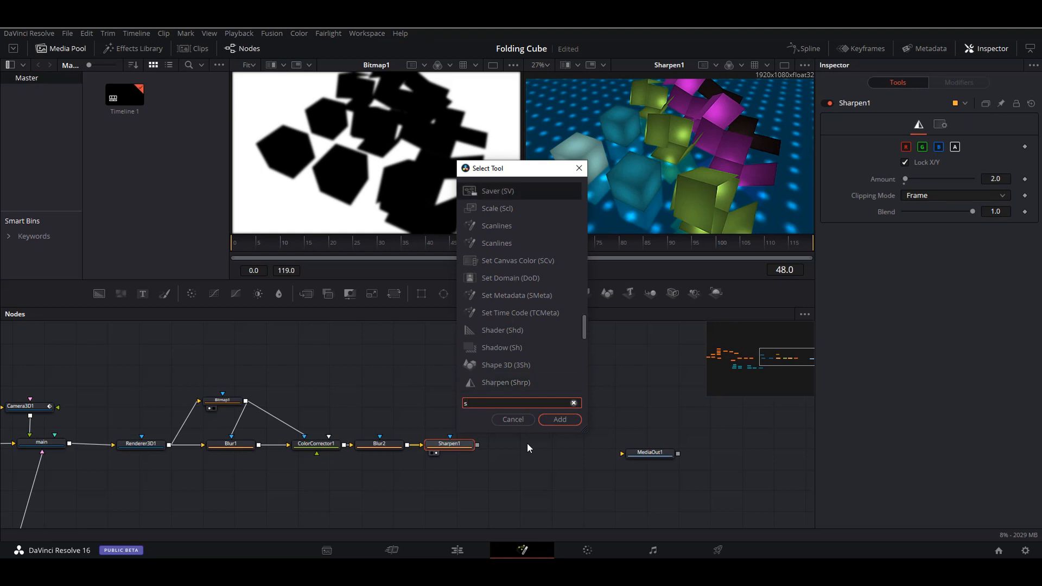
{"action": "type", "text": "so"}
{"action": "left_click", "coordinate": [558, 418]}
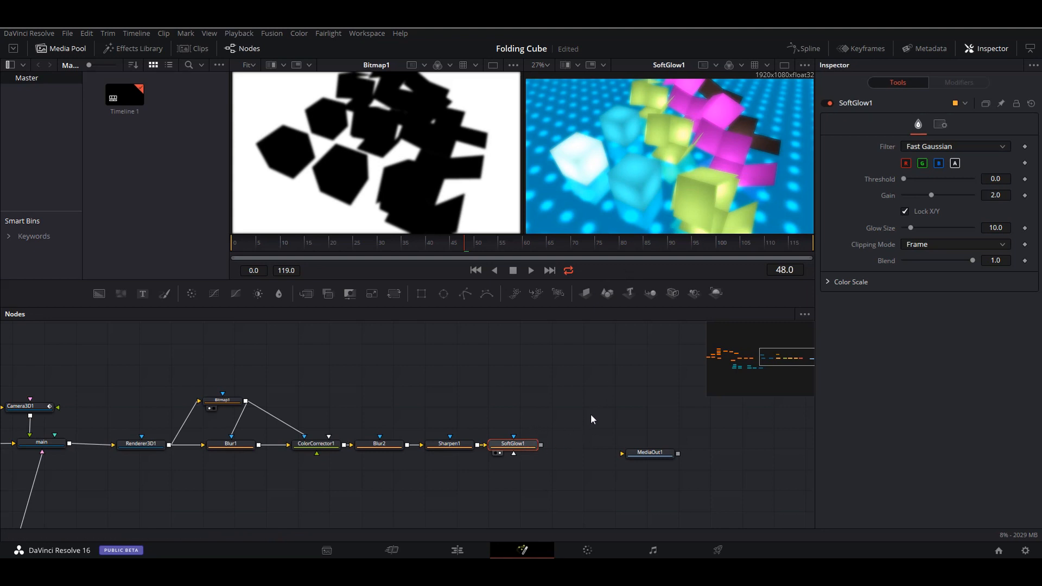
Connect Bitmap1 to SoftGlow1's effect mask and apply the mask inverted so only the cubes glow.
{"action": "left_click_drag", "start_coordinate": [590, 413], "coordinate": [565, 410]}
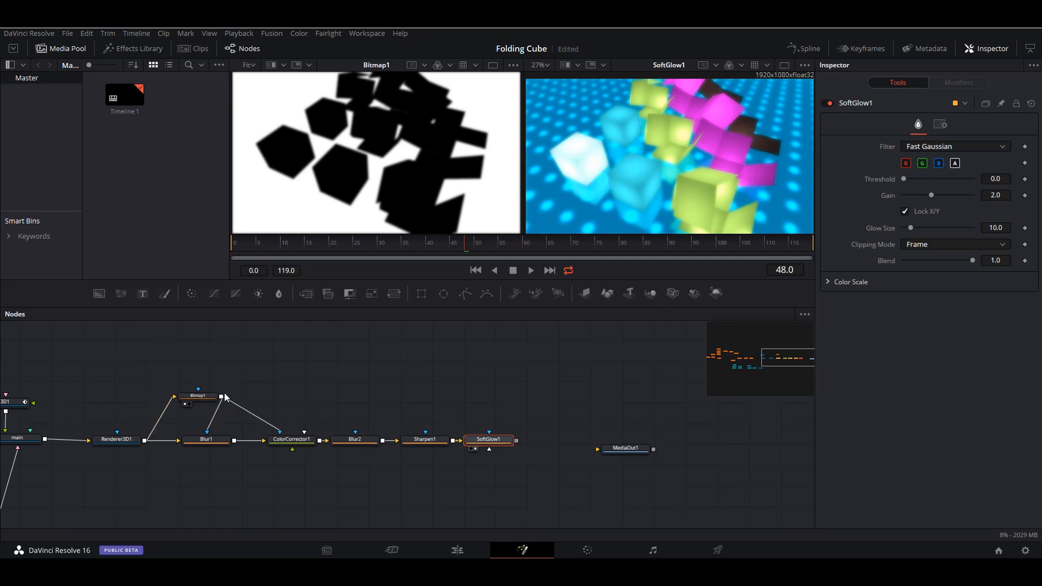
{"action": "left_click_drag", "start_coordinate": [221, 397], "coordinate": [490, 446]}
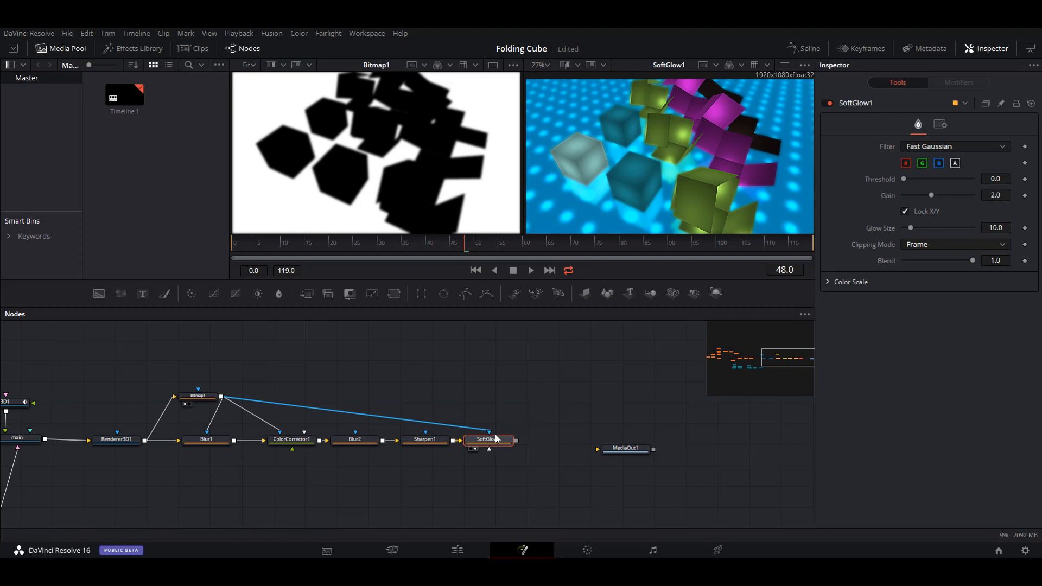
{"action": "left_click", "coordinate": [941, 125]}
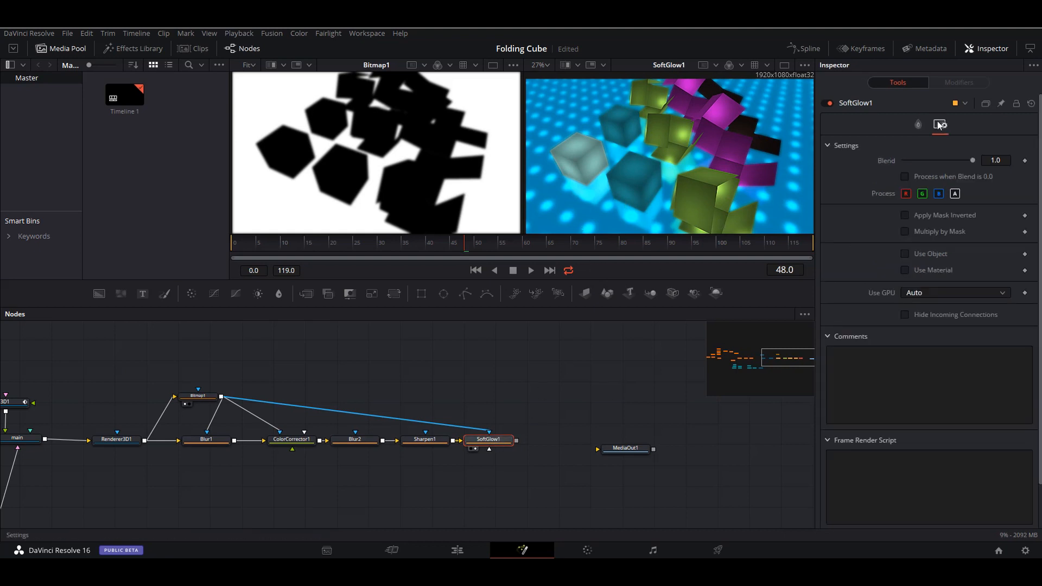
{"action": "left_click", "coordinate": [905, 215]}
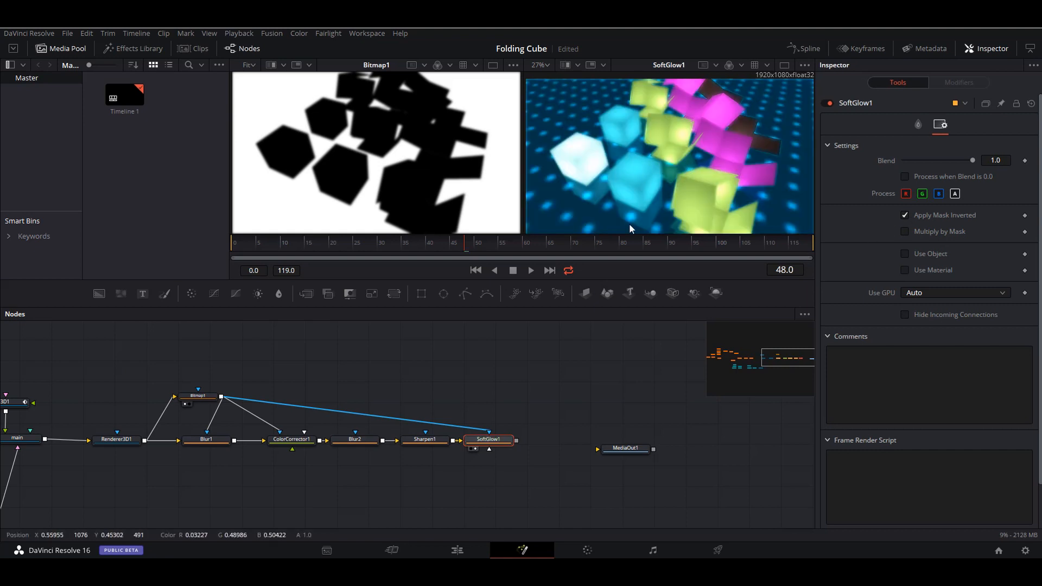
Lower SoftGlow1's gain to about 1.378.
{"action": "left_click_drag", "start_coordinate": [579, 420], "coordinate": [551, 415]}
{"action": "left_click", "coordinate": [919, 125]}
{"action": "left_click_drag", "start_coordinate": [933, 195], "coordinate": [924, 196]}
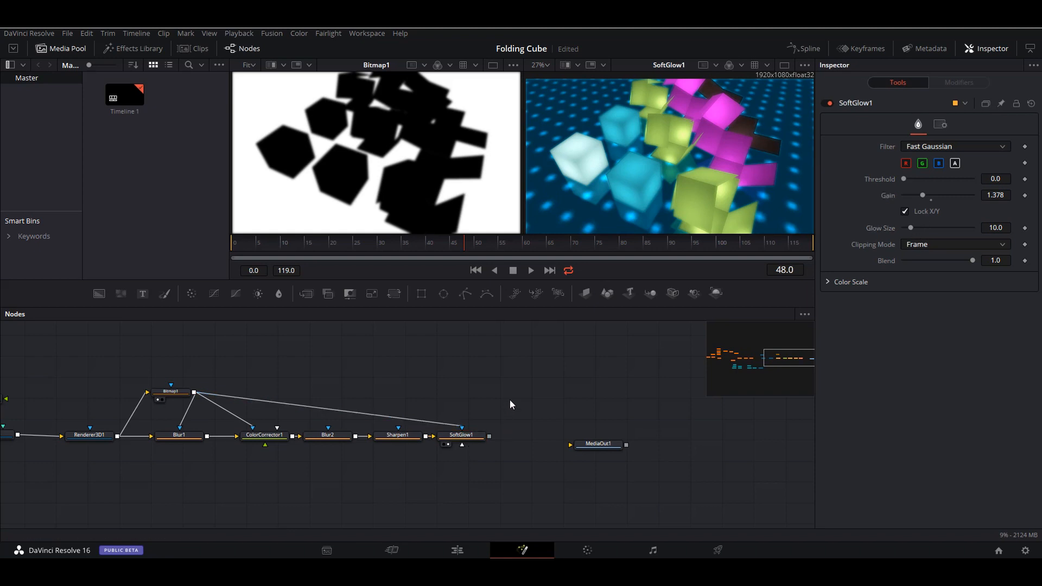
Paste a copy of the Soft Glow node after SoftGlow1 and show it in the second viewer.
{"action": "key", "text": "ctrl+v"}
{"action": "left_click_drag", "start_coordinate": [509, 401], "coordinate": [532, 440]}
{"action": "left_click_drag", "start_coordinate": [598, 444], "coordinate": [637, 445]}
{"action": "left_click_drag", "start_coordinate": [529, 436], "coordinate": [624, 172]}
Set the copied Soft Glow's threshold to 0.85, gain to 2.0 and glow size to about 46.5.
{"action": "left_click_drag", "start_coordinate": [906, 179], "coordinate": [934, 181]}
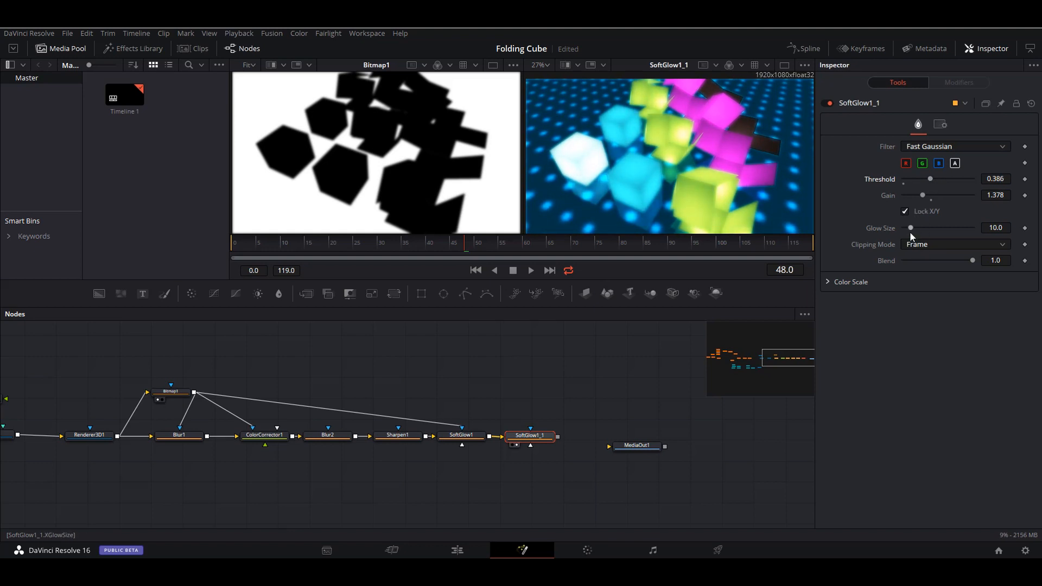
{"action": "left_click_drag", "start_coordinate": [911, 228], "coordinate": [960, 229]}
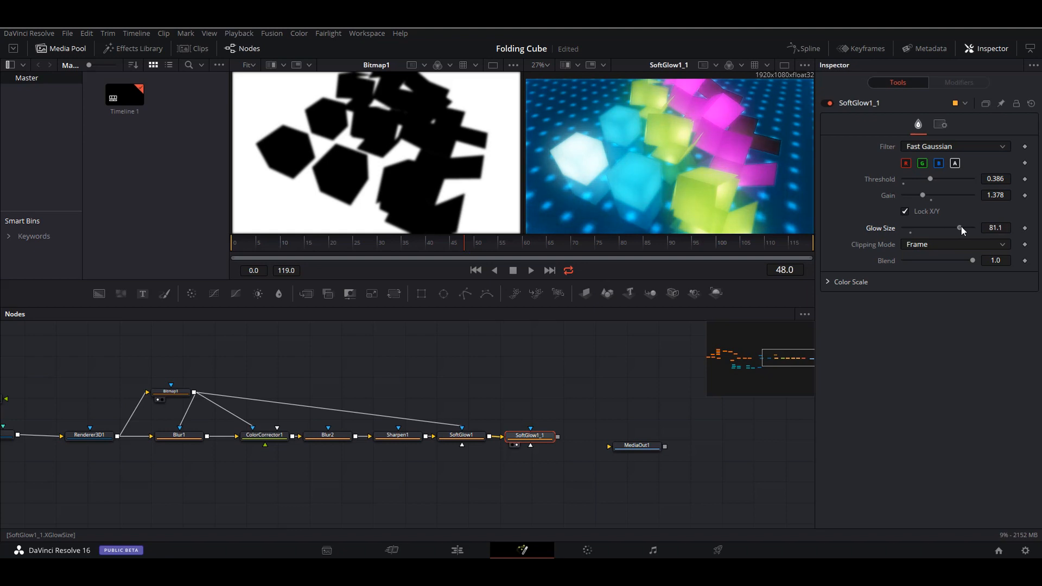
{"action": "left_click_drag", "start_coordinate": [960, 227], "coordinate": [953, 227]}
{"action": "left_click_drag", "start_coordinate": [931, 176], "coordinate": [963, 182]}
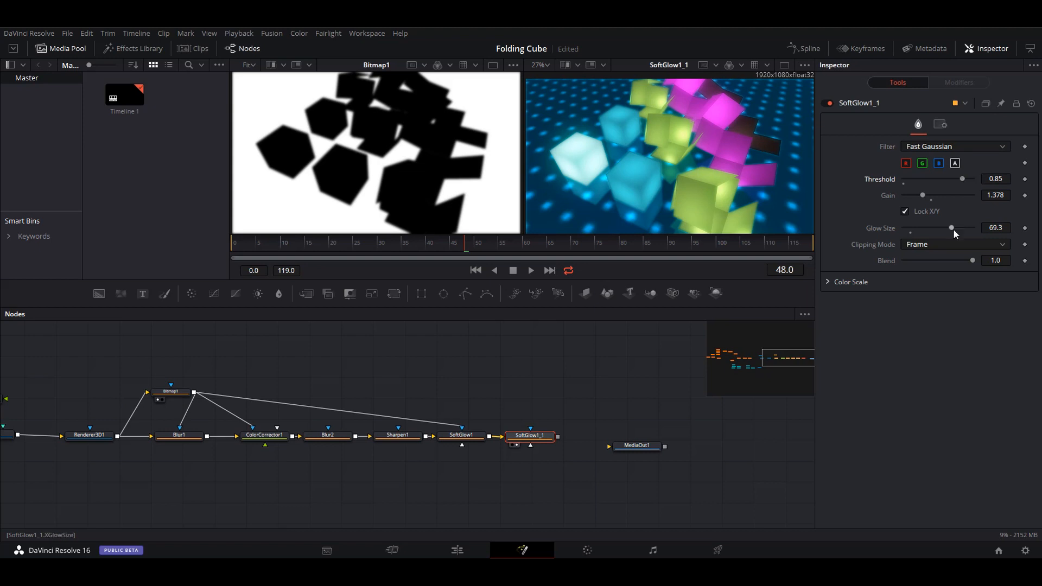
{"action": "mouse_move", "coordinate": [953, 229]}
{"action": "left_mouse_down"}
{"action": "mouse_move", "coordinate": [937, 232]}
{"action": "mouse_move", "coordinate": [946, 231]}
{"action": "left_mouse_up"}
{"action": "left_click_drag", "start_coordinate": [924, 193], "coordinate": [932, 192]}
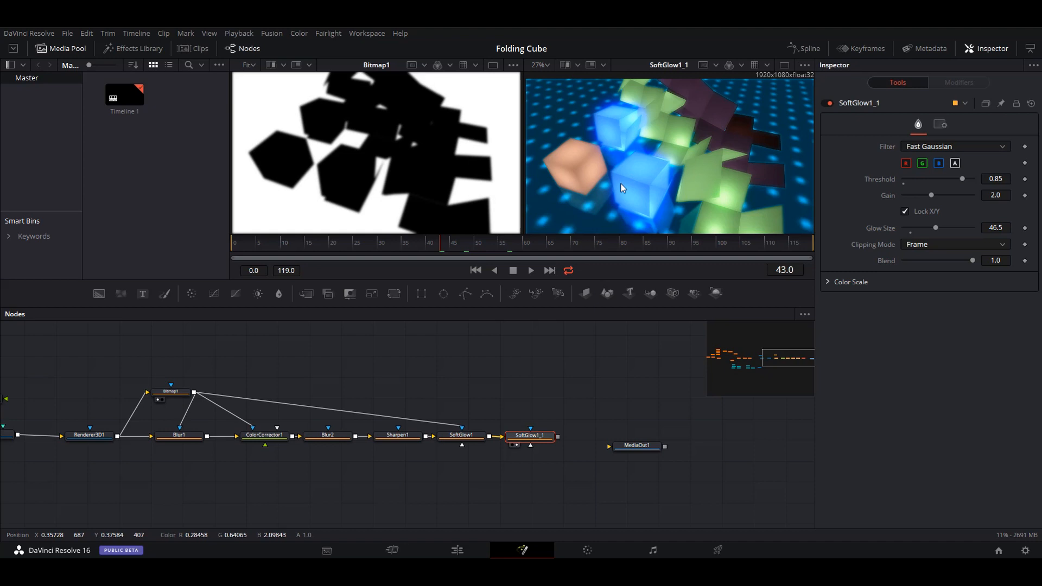
Set SoftGlow1_1's threshold to 0.89, glow size to about 87.4 and blend to about 0.764.
{"action": "left_click_drag", "start_coordinate": [962, 179], "coordinate": [965, 179]}
{"action": "left_click_drag", "start_coordinate": [936, 228], "coordinate": [959, 233]}
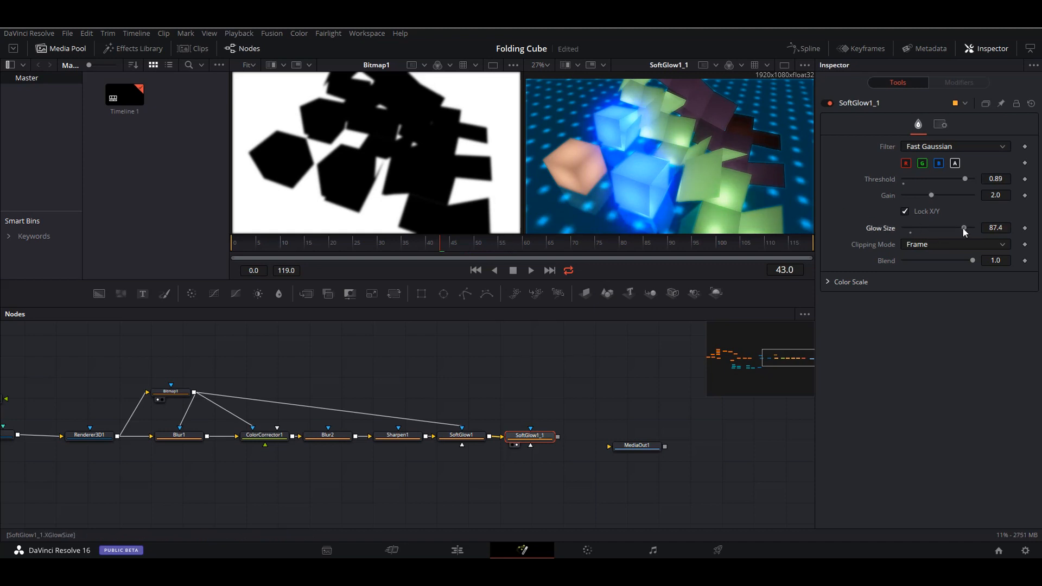
{"action": "left_click_drag", "start_coordinate": [972, 261], "coordinate": [938, 263]}
Add a Color Corrector after SoftGlow1_1, show it in the second viewer, and adjust its gamma and gain.
{"action": "left_click_drag", "start_coordinate": [610, 449], "coordinate": [657, 456]}
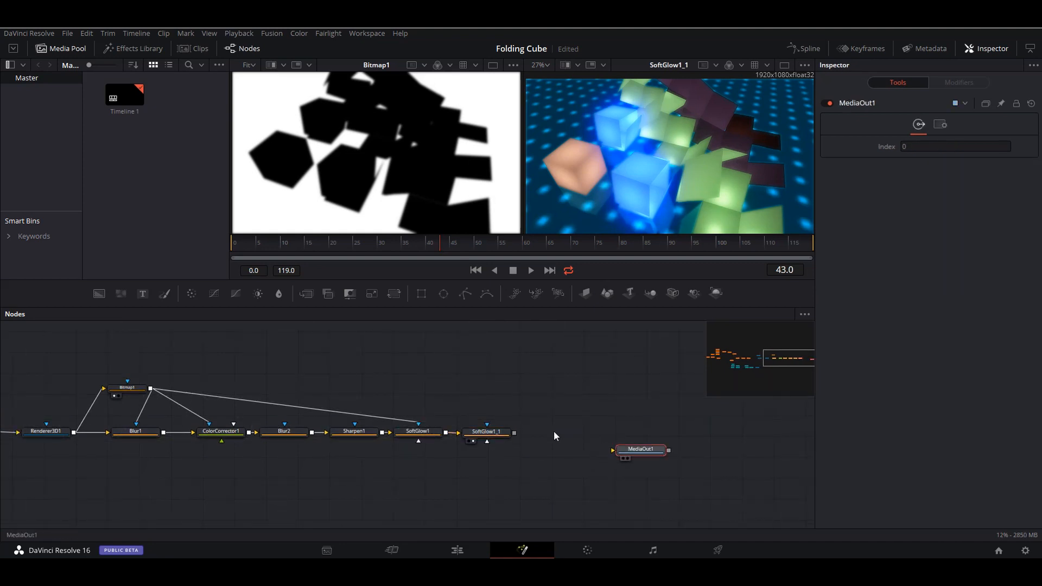
{"action": "left_click", "coordinate": [502, 436]}
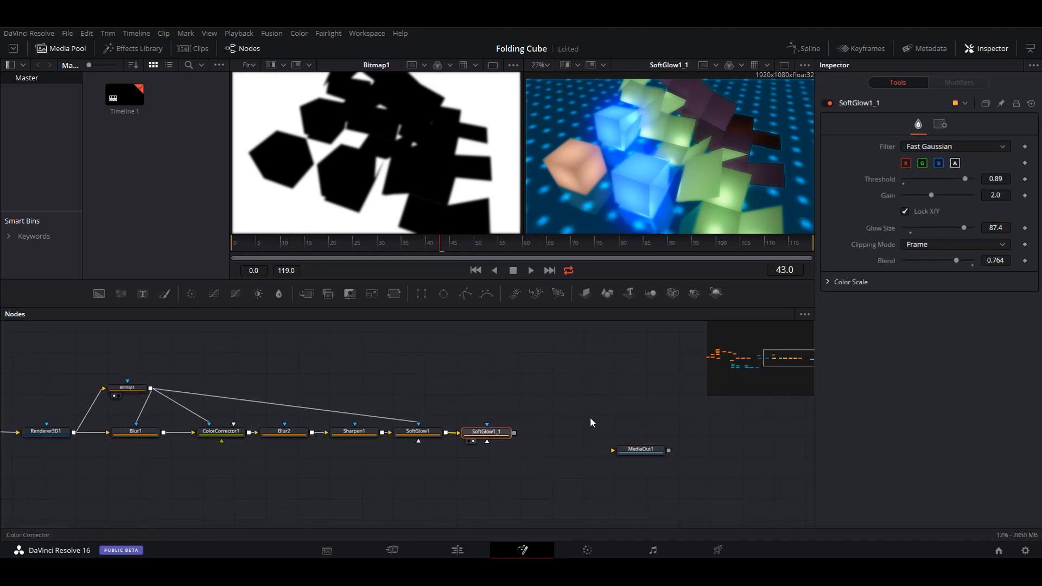
{"action": "left_click_drag", "start_coordinate": [565, 432], "coordinate": [678, 108]}
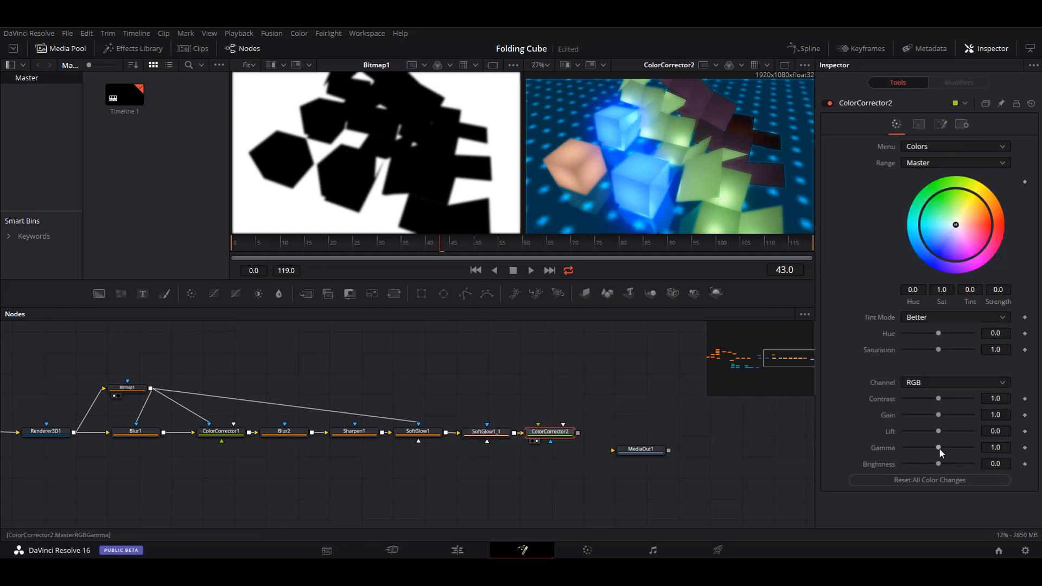
{"action": "left_click_drag", "start_coordinate": [940, 449], "coordinate": [945, 414]}
{"action": "left_click", "coordinate": [554, 250]}
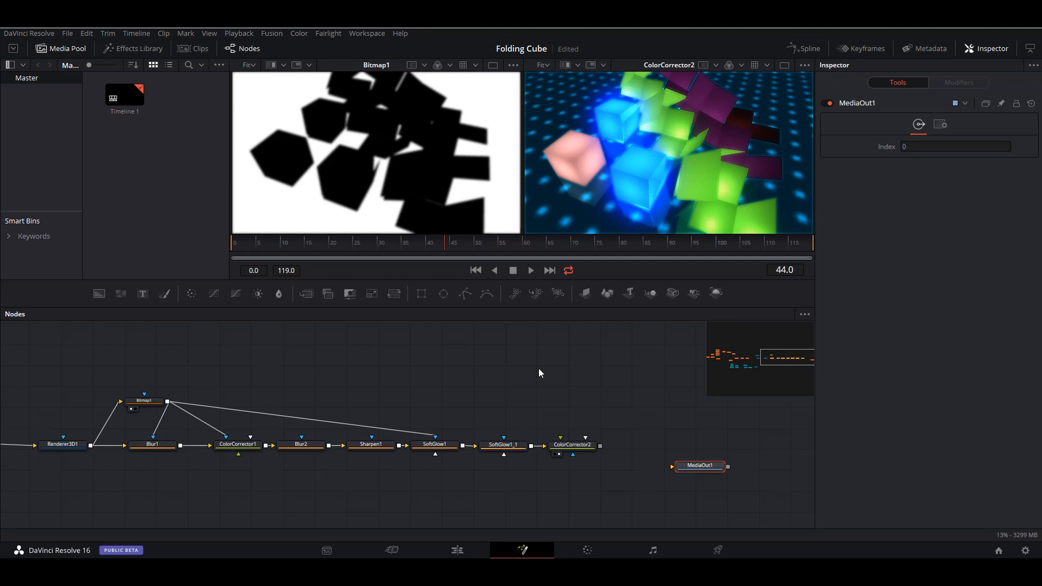
{"action": "scroll", "coordinate": [535, 403], "scroll_direction": "down", "scroll_amount": 3}
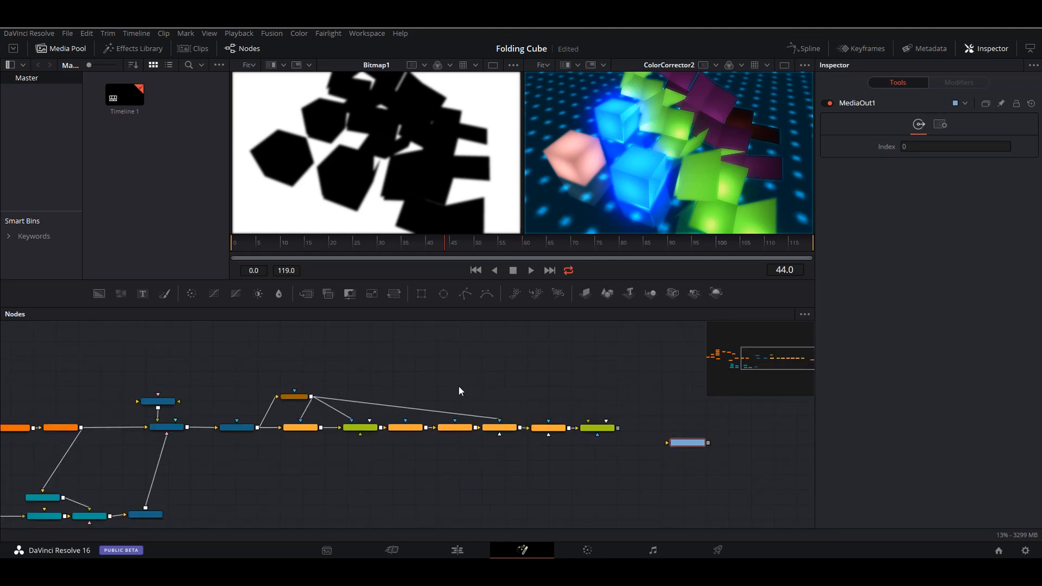
{"action": "left_click_drag", "start_coordinate": [474, 385], "coordinate": [504, 380]}
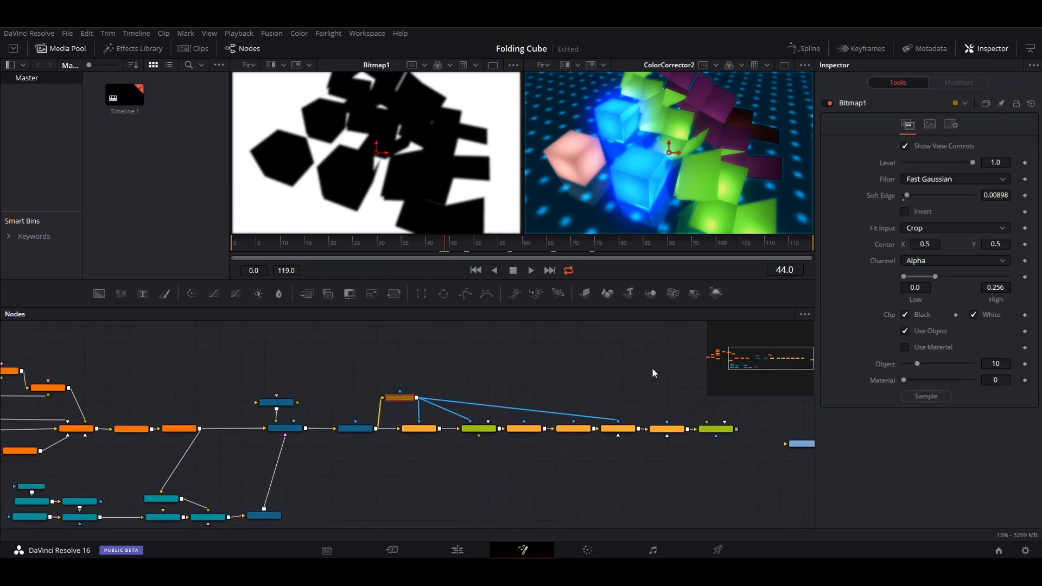
{"action": "left_click_drag", "start_coordinate": [652, 368], "coordinate": [556, 378]}
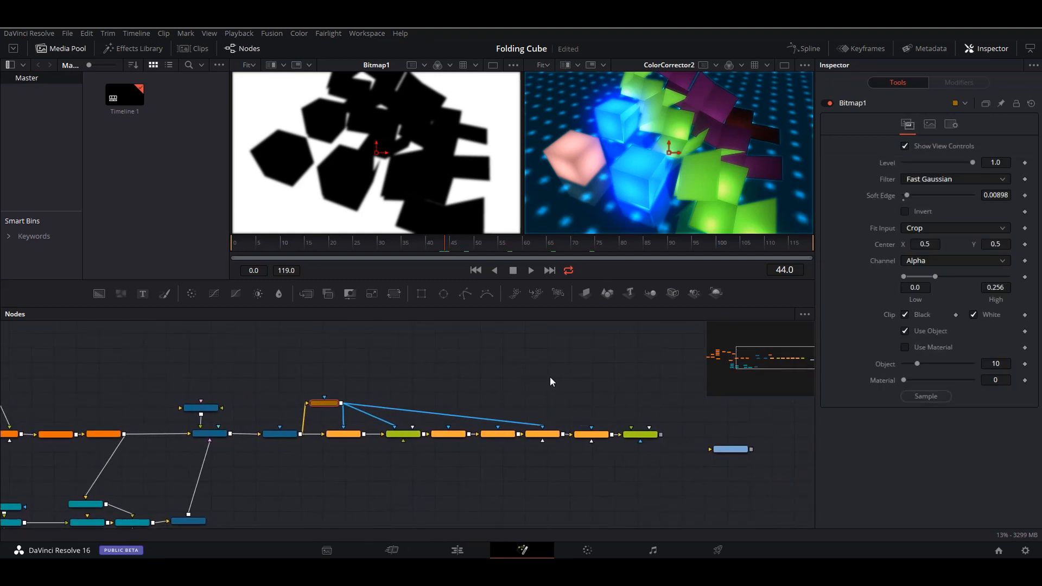